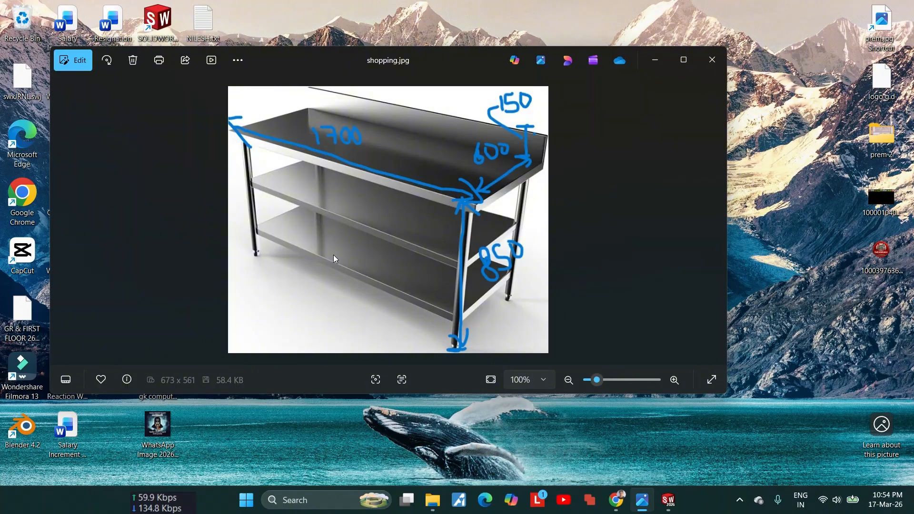
# Step: Switch from the reference table photo to SOLIDWORKS and create a new part document
pyautogui.click(655, 60)
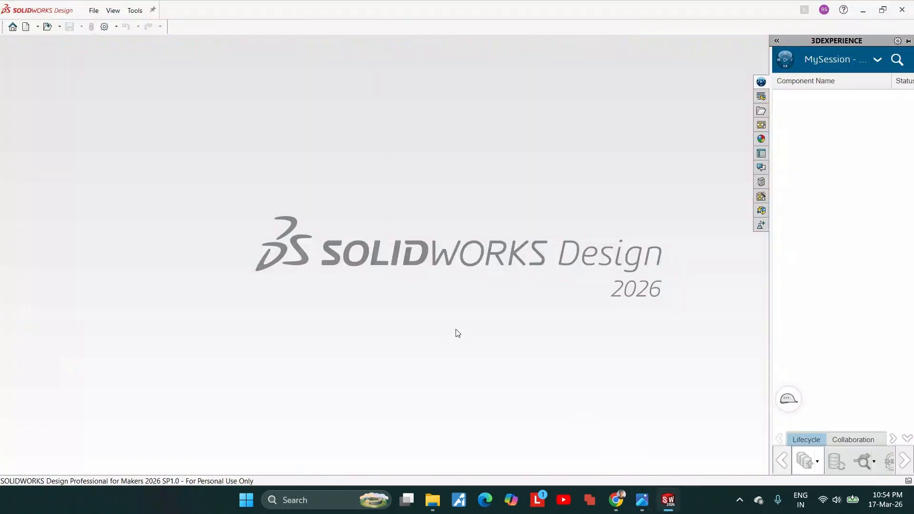
pyautogui.click(26, 27)
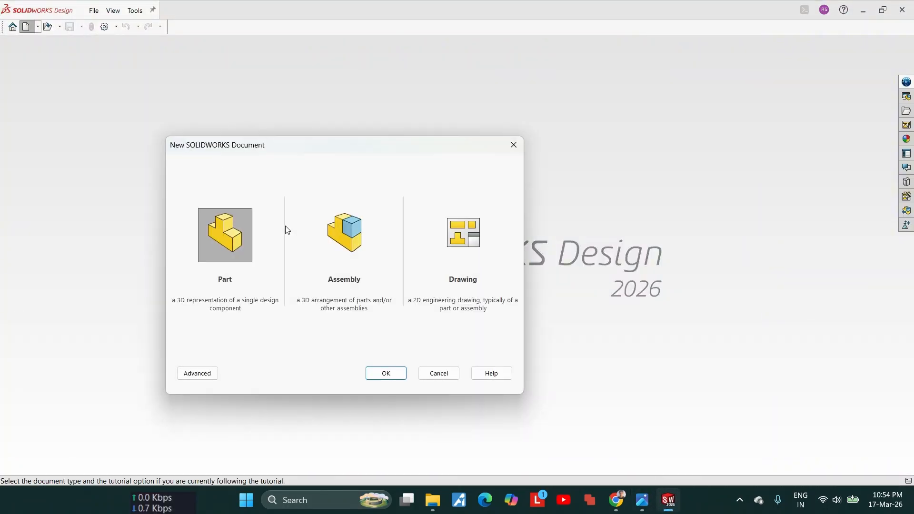
pyautogui.click(388, 375)
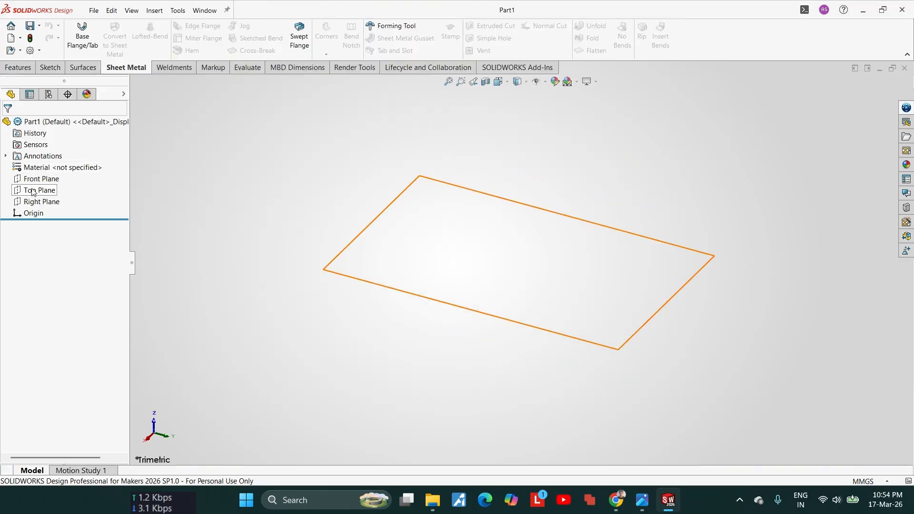
# Step: Check the reference photo's dimensions and sketch a center rectangle about 233 mm long on the Top Plane, centred on the origin
pyautogui.click(642, 500)
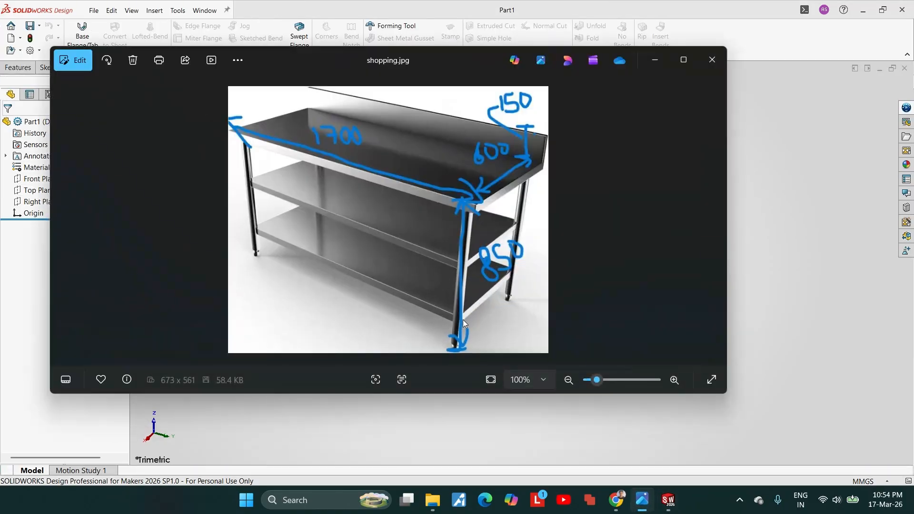
pyautogui.click(655, 60)
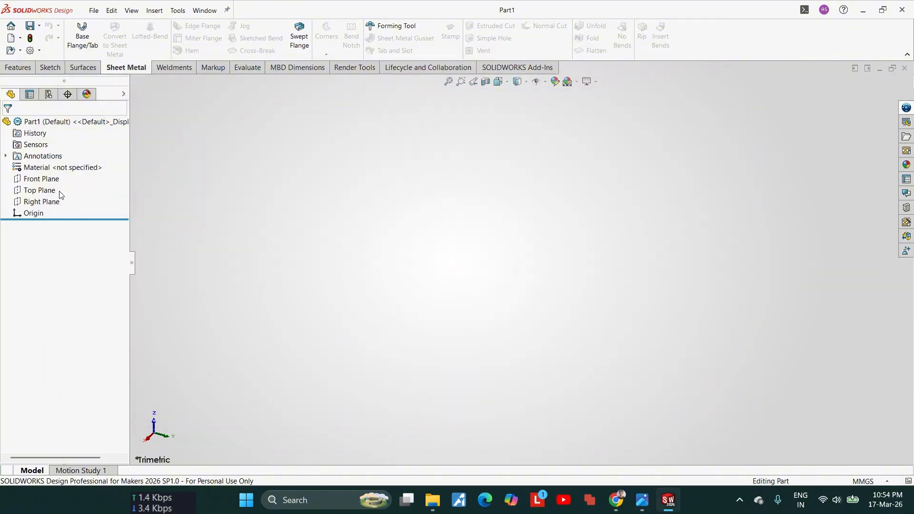
pyautogui.click(53, 191)
pyautogui.click(60, 176)
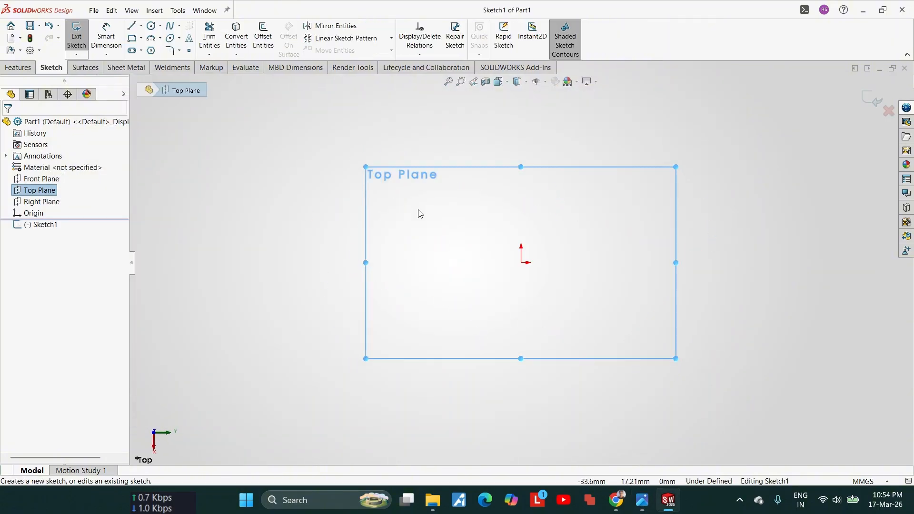
pyautogui.click(141, 38)
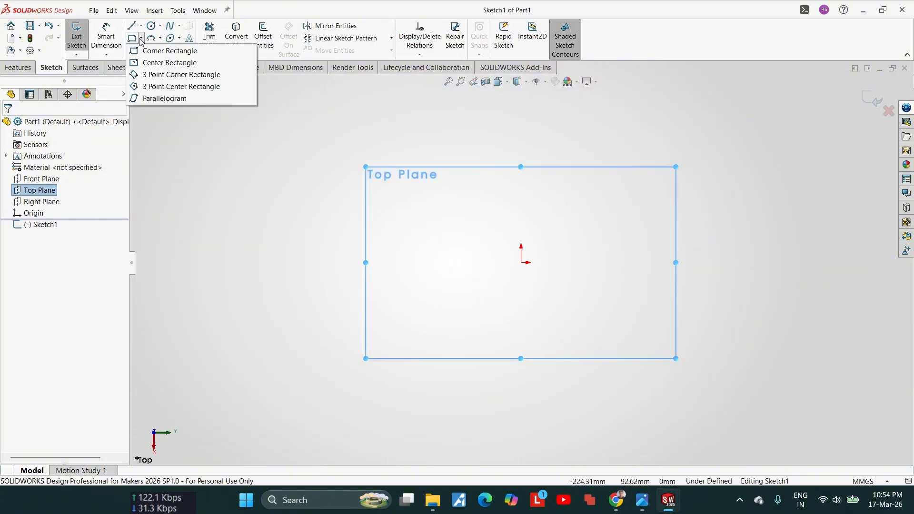
pyautogui.click(154, 65)
pyautogui.click(522, 262)
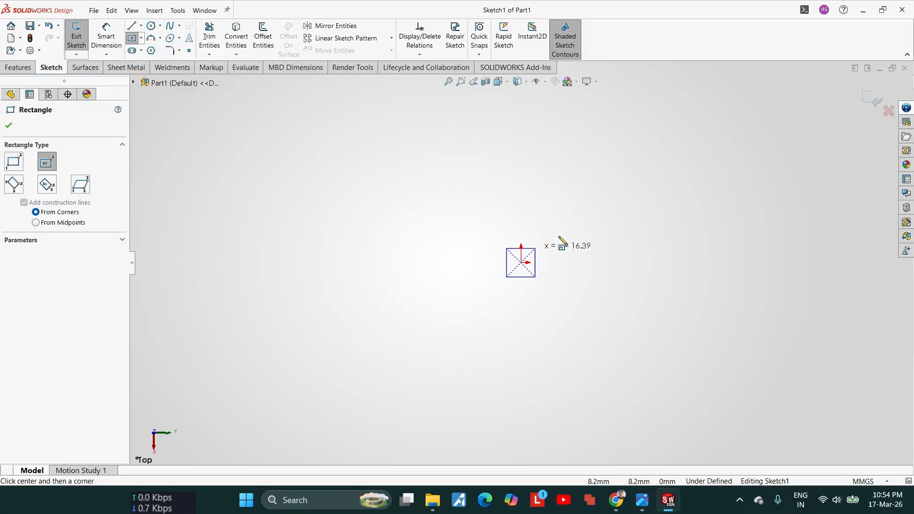
pyautogui.click(725, 197)
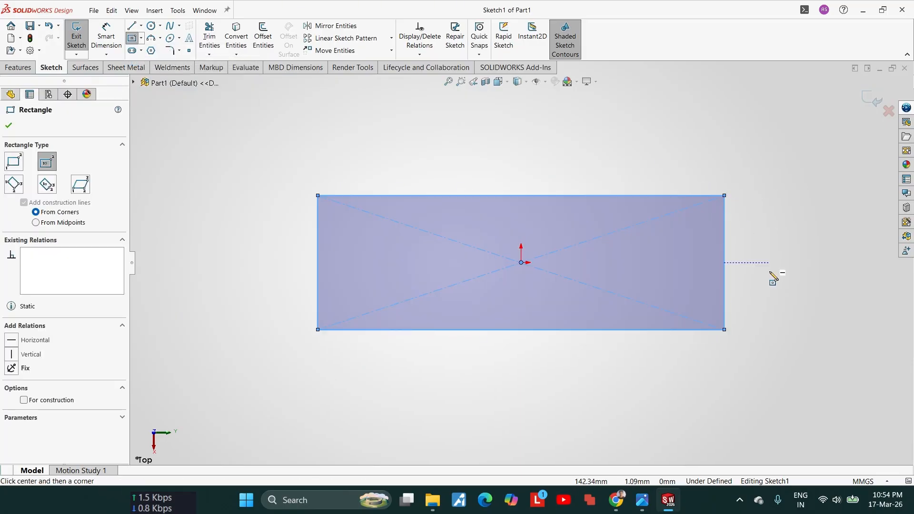
pyautogui.press('Escape')
# Step: Dimension the rectangle's horizontal edge and set its length to 1700 mm
pyautogui.moveTo(771, 302); pyautogui.dragTo(770, 224, button='right')
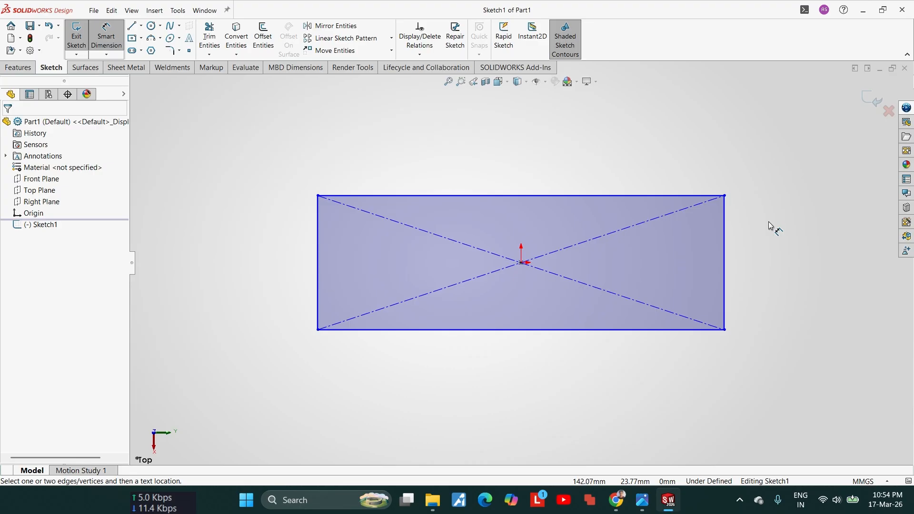
pyautogui.click(590, 350)
pyautogui.click(573, 361)
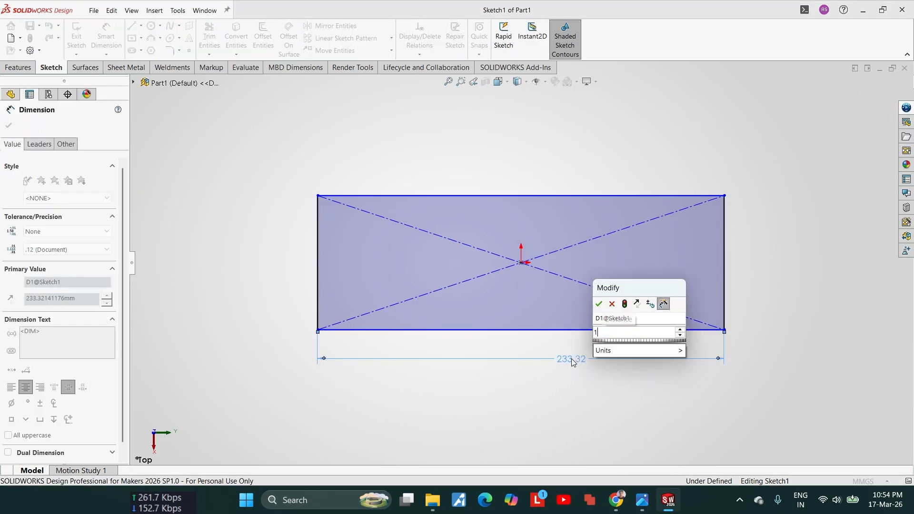
pyautogui.write('1700')
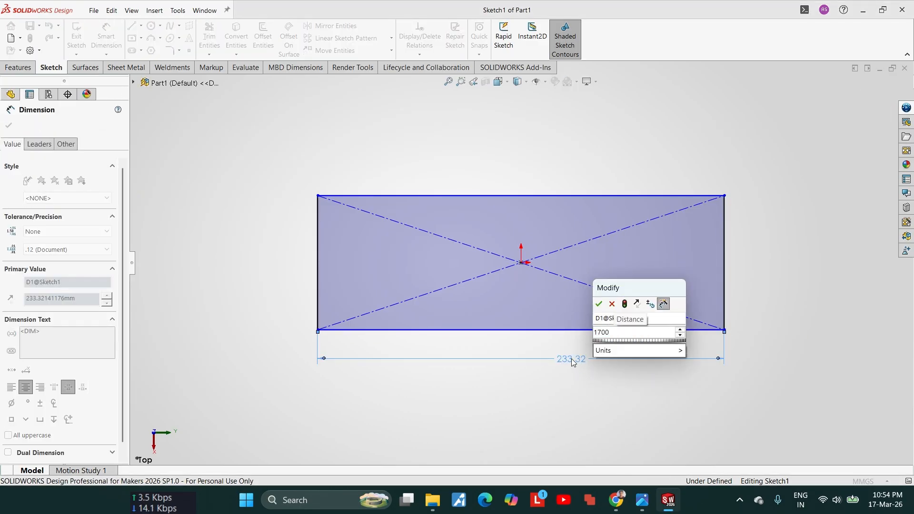
pyautogui.press('Return')
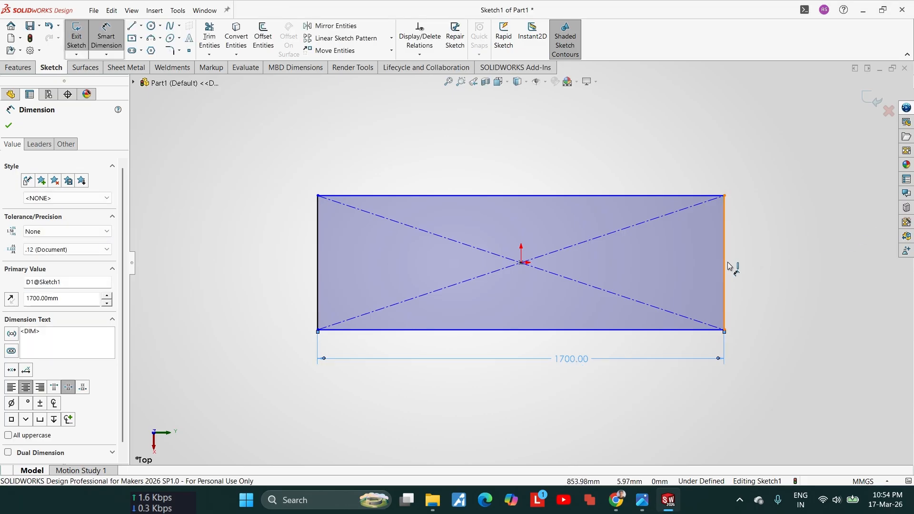
# Step: Dimension the rectangle's vertical edge, check the depth in the reference photo, and set it to 600-25 mm
pyautogui.click(727, 266)
pyautogui.click(760, 271)
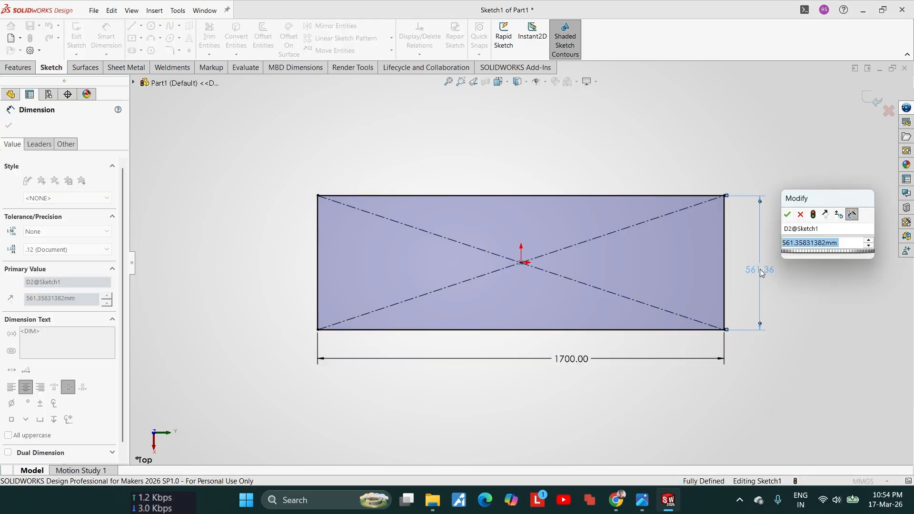
pyautogui.moveTo(642, 499)
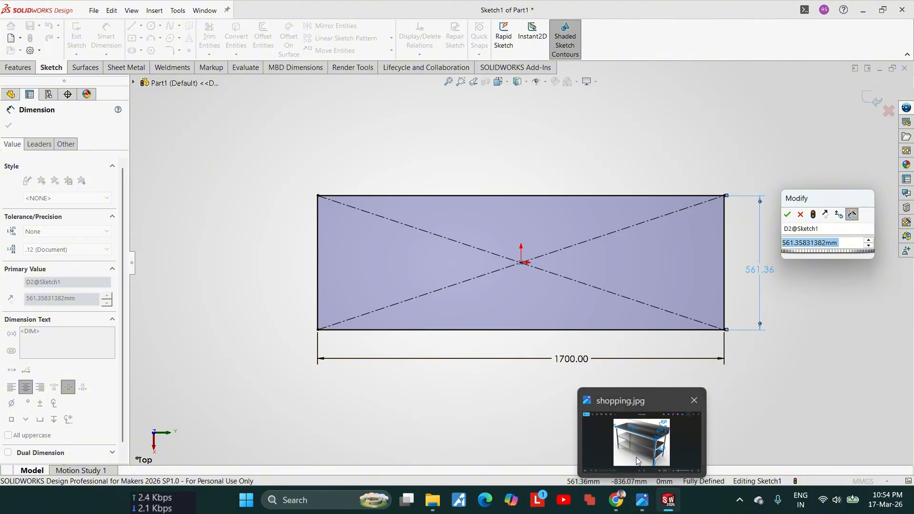
pyautogui.click(637, 461)
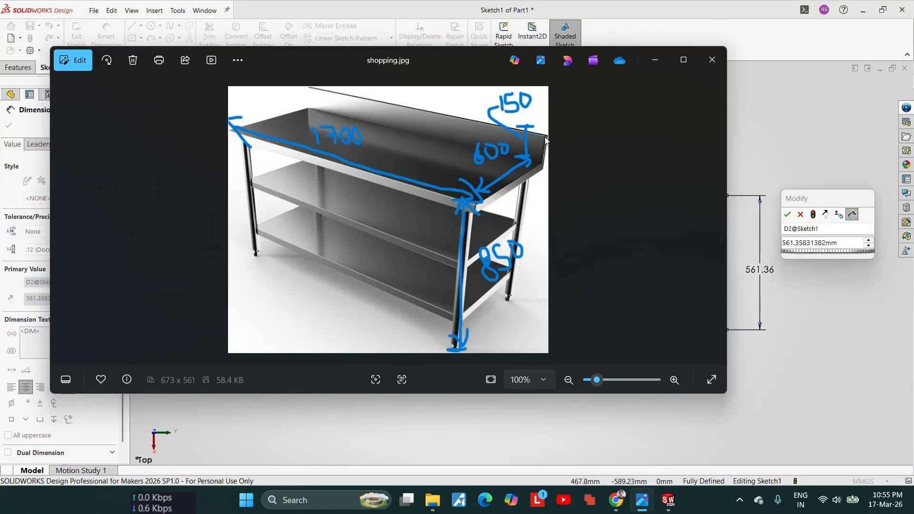
pyautogui.click(655, 60)
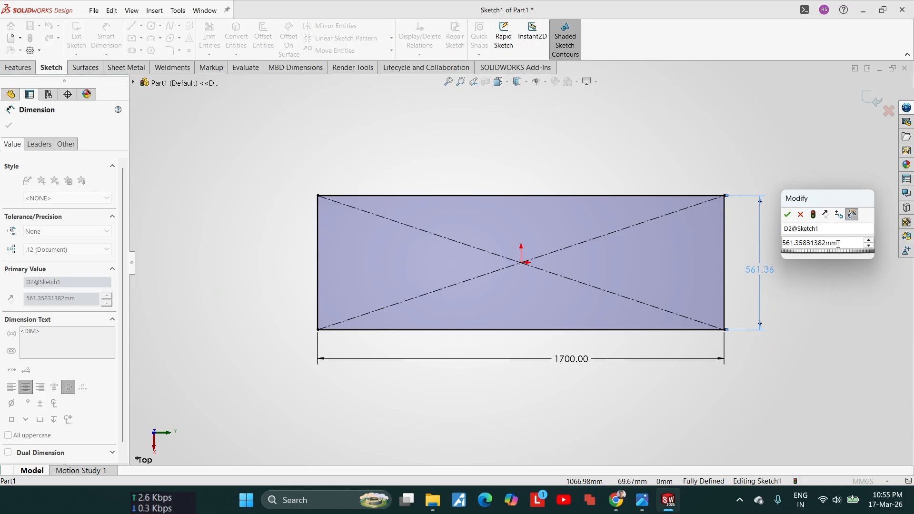
pyautogui.moveTo(837, 243); pyautogui.dragTo(781, 243)
pyautogui.write('600')
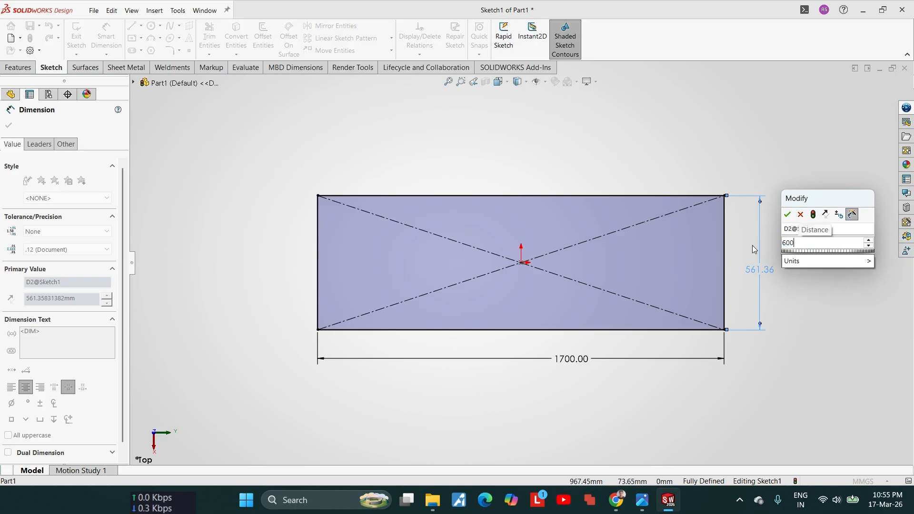
pyautogui.write('-25')
pyautogui.press('Return')
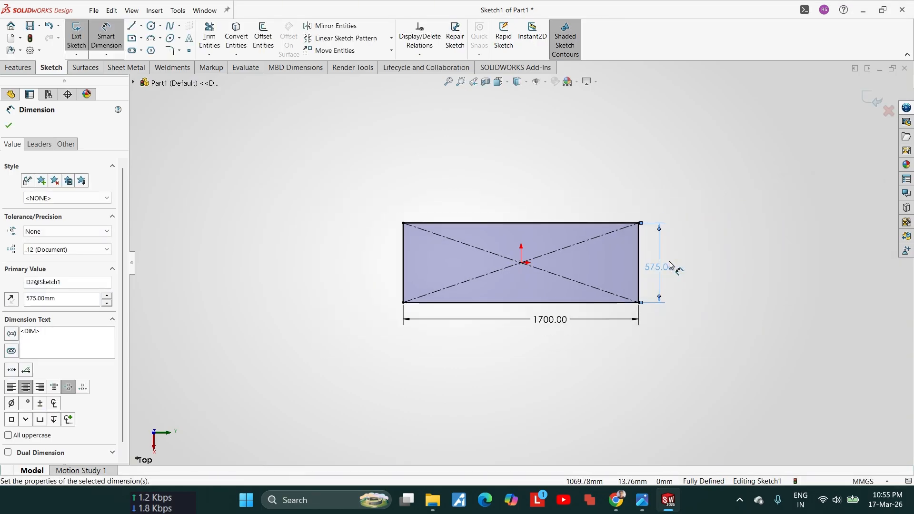
pyautogui.click(9, 126)
# Step: Start a Base Flange from the rectangle sketch and set the sheet thickness to 1.60 mm
pyautogui.scroll(-5, 513, 267)
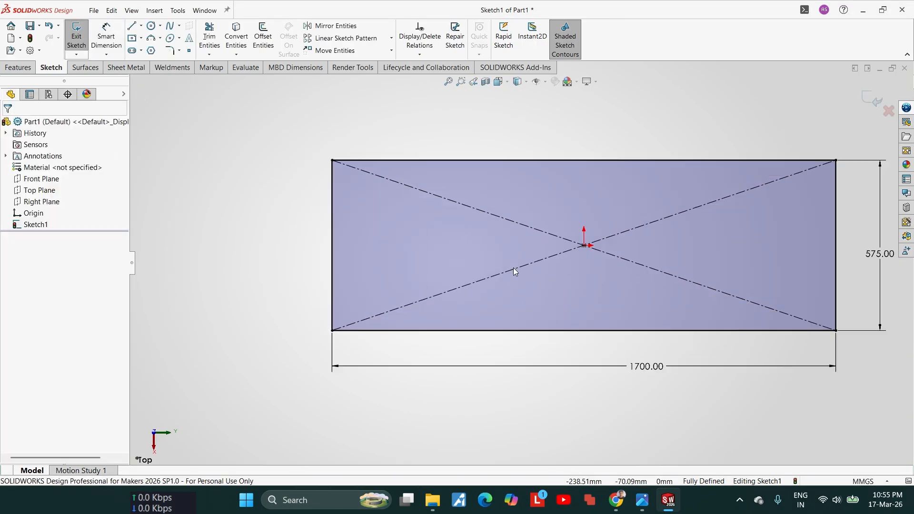
pyautogui.scroll(4, 560, 240)
pyautogui.scroll(-3, 676, 282)
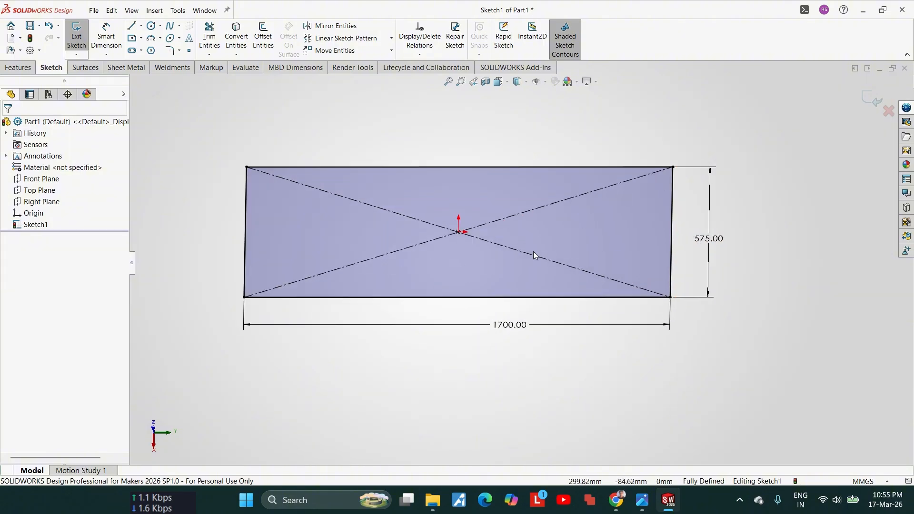
pyautogui.click(120, 69)
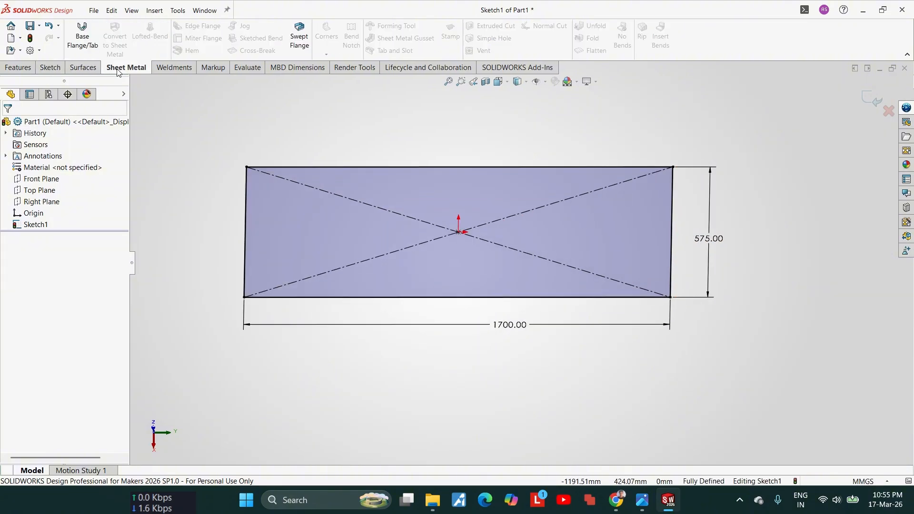
pyautogui.click(86, 44)
pyautogui.scroll(-6, 333, 267)
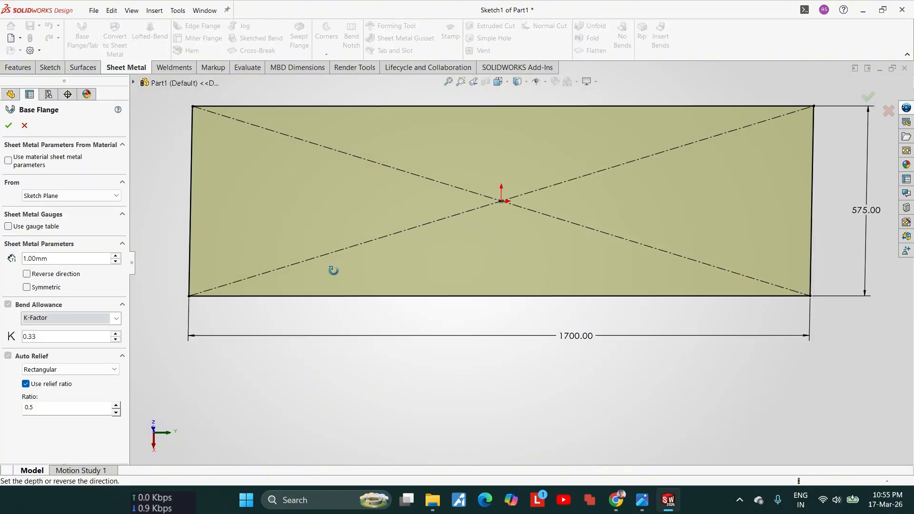
pyautogui.scroll(3, 241, 354)
pyautogui.scroll(-8, 343, 358)
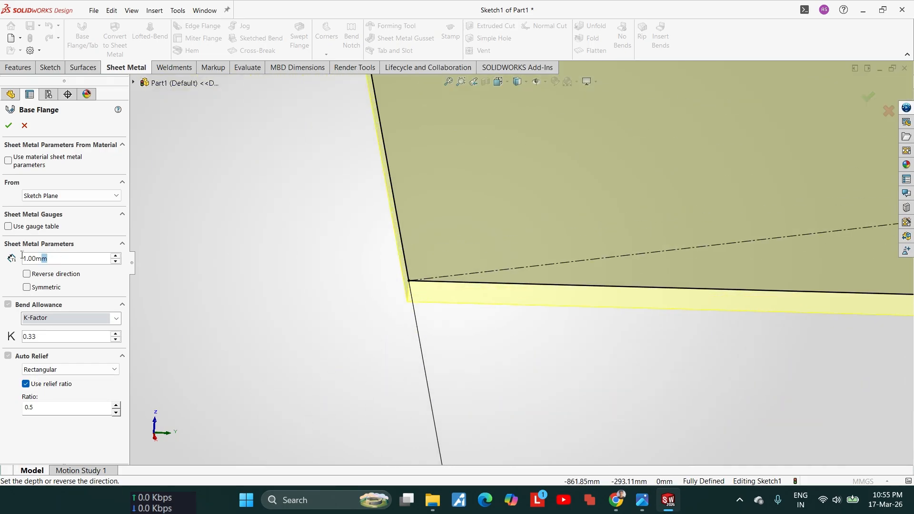
pyautogui.write('1.6')
pyautogui.press('Return')
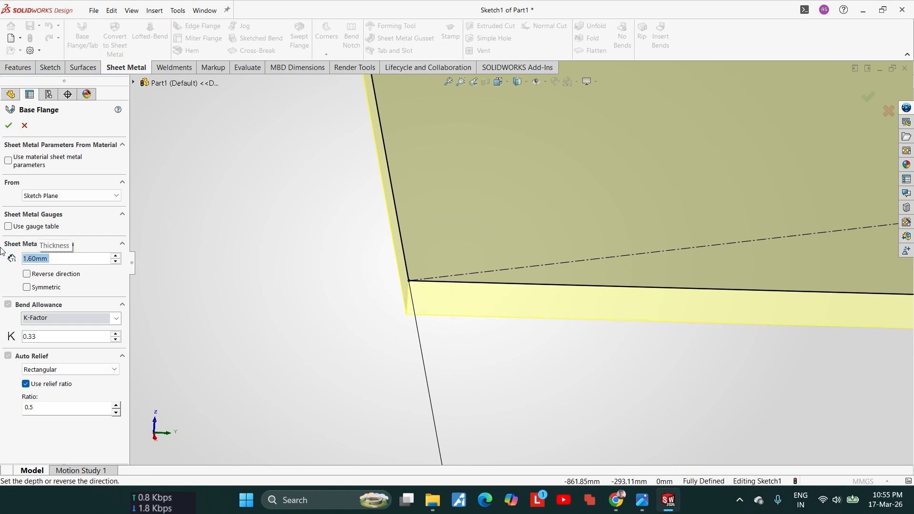
# Step: Launch Frisky Mouse for cursor highlighting and minimize its window to return to the part
pyautogui.press('super')
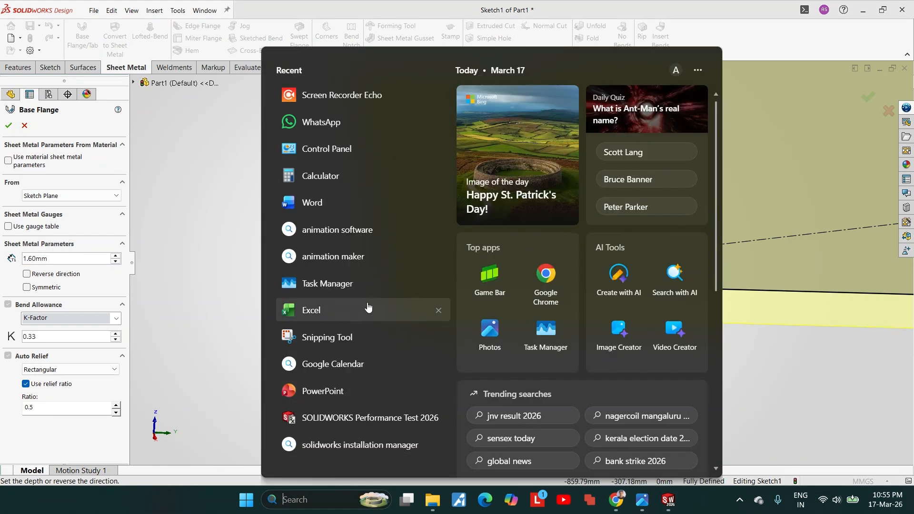
pyautogui.write('fr')
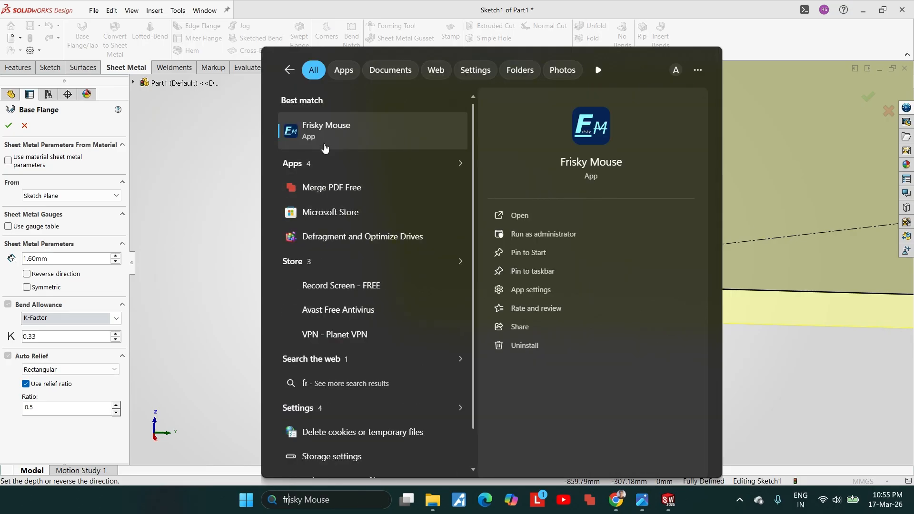
pyautogui.click(323, 138)
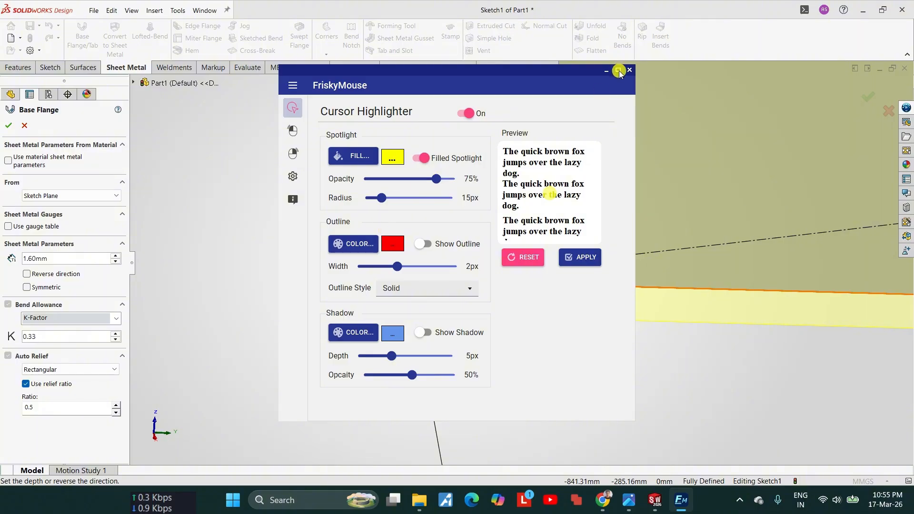
pyautogui.click(603, 71)
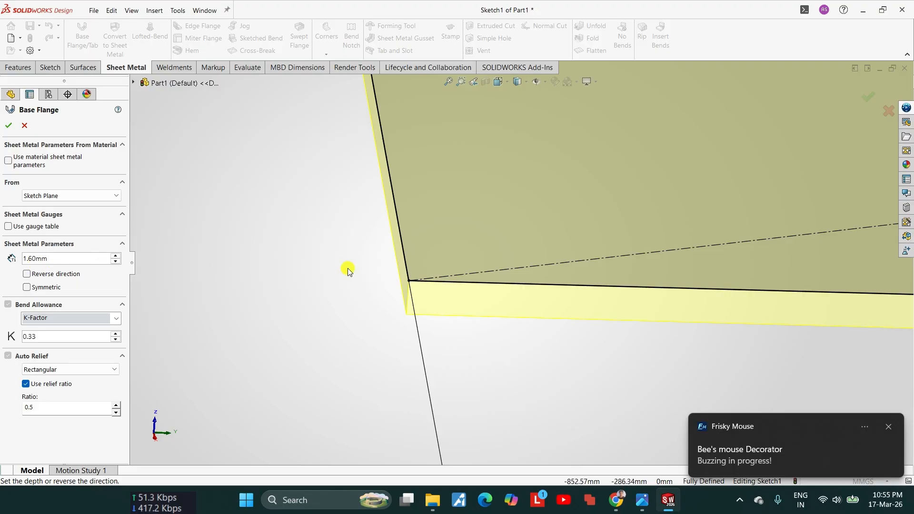
# Step: Try the reversed and symmetric thickness options for the base flange, and switch both off again
pyautogui.click(27, 274)
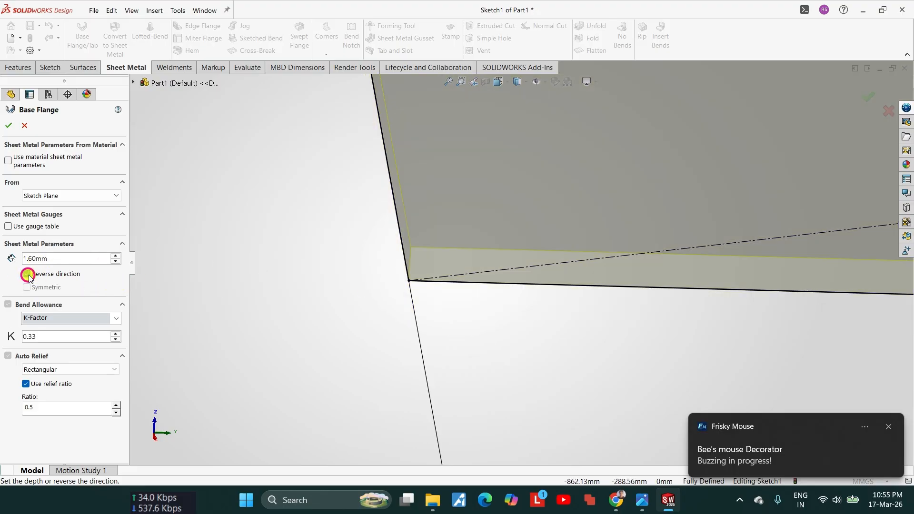
pyautogui.click(27, 275)
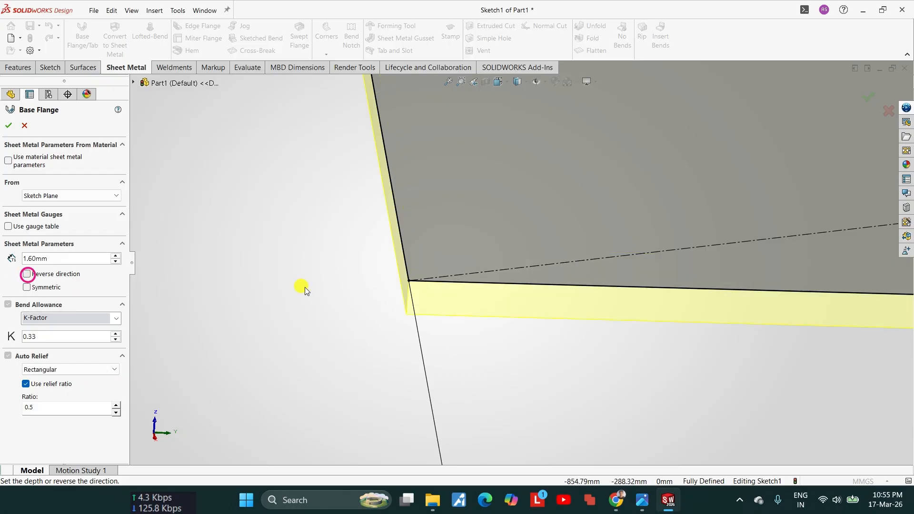
pyautogui.click(27, 287)
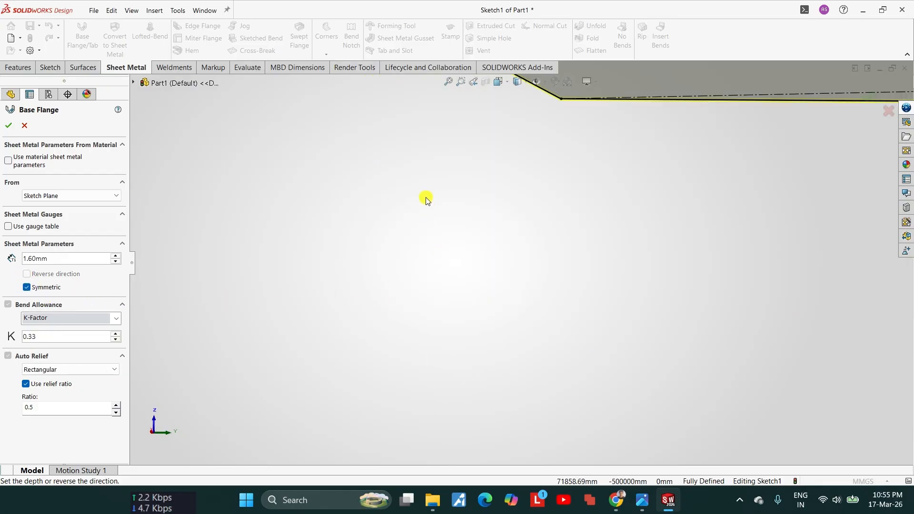
pyautogui.scroll(3, 381, 167)
pyautogui.scroll(-8, 343, 165)
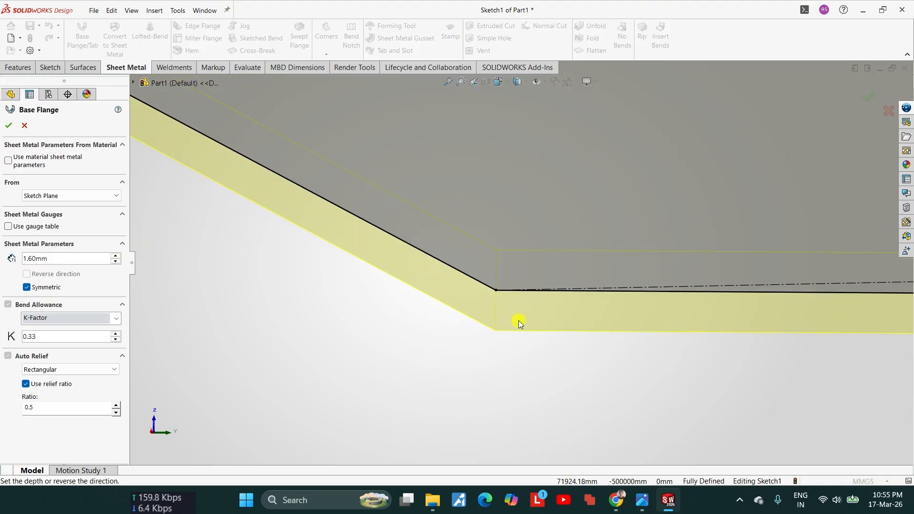
pyautogui.click(32, 287)
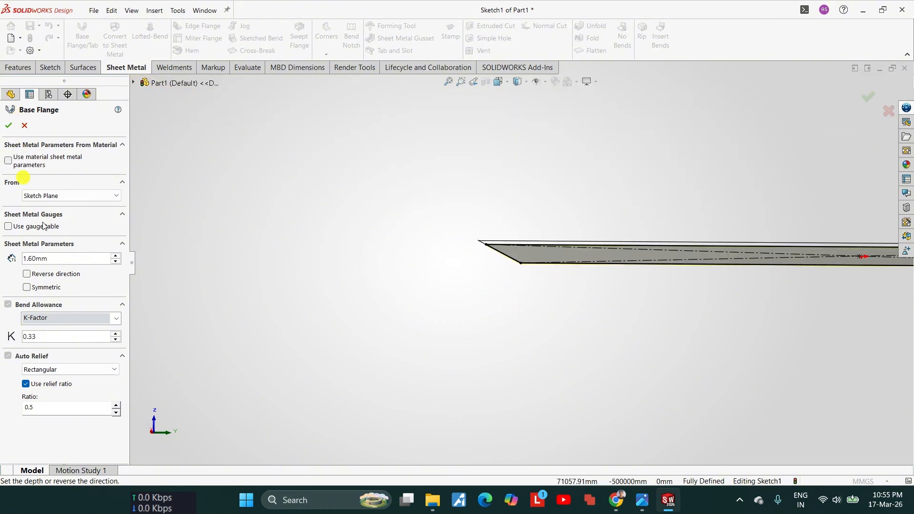
# Step: Set the base flange's K-factor to 0.5 and accept the feature to create the tabletop sheet
pyautogui.doubleClick(45, 338)
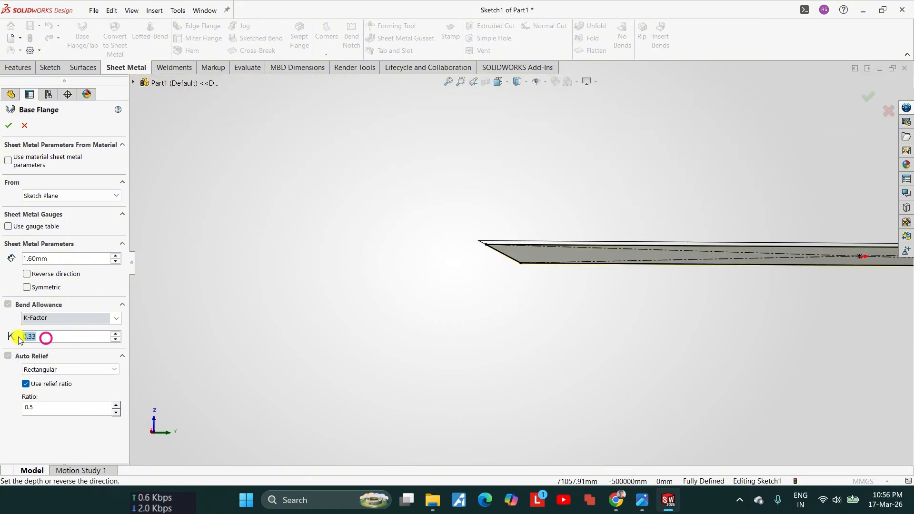
pyautogui.write('0.5')
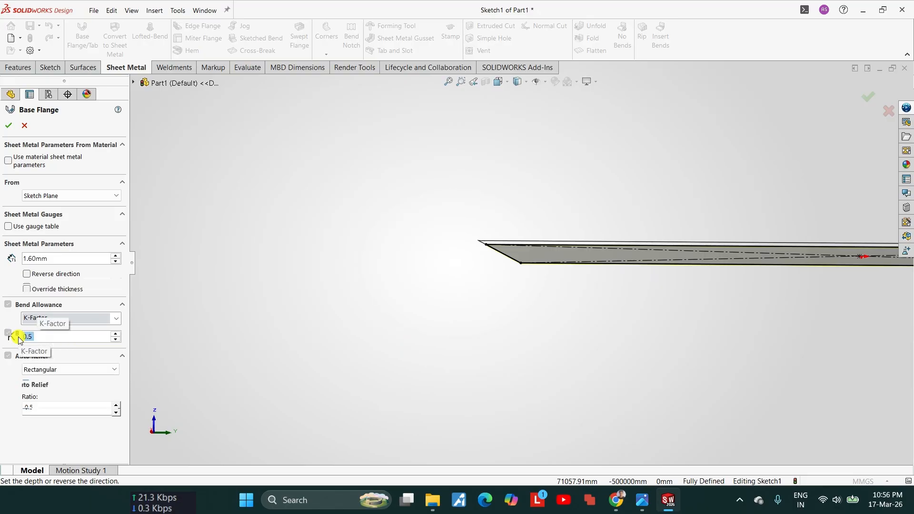
pyautogui.moveTo(571, 285); pyautogui.dragTo(589, 280, button='middle')
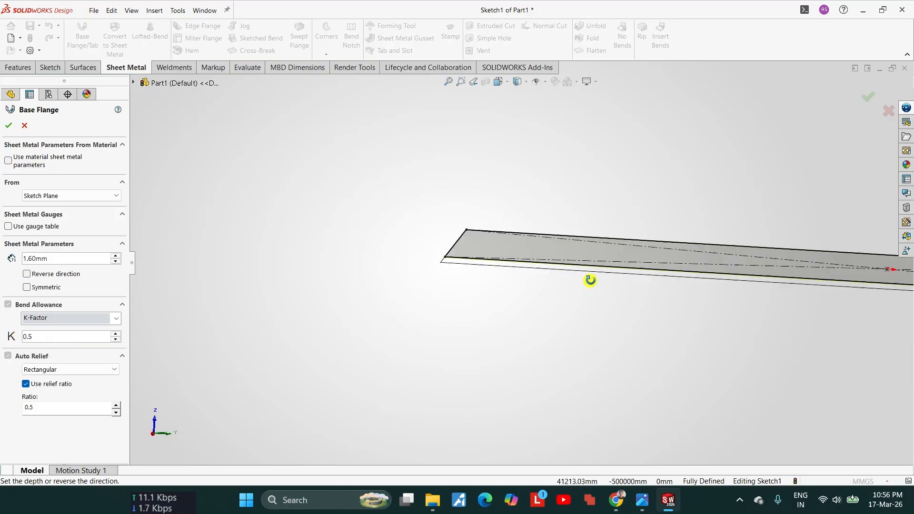
pyautogui.click(8, 125)
pyautogui.scroll(5, 536, 267)
pyautogui.scroll(-4, 655, 280)
pyautogui.scroll(3, 638, 291)
pyautogui.moveTo(633, 307); pyautogui.dragTo(578, 346, button='middle')
pyautogui.scroll(-3, 650, 276)
pyautogui.press('Escape')
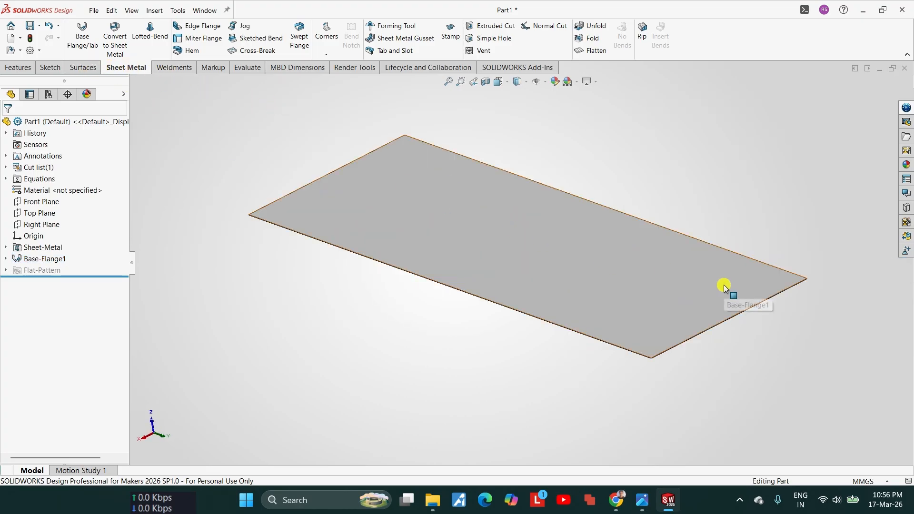
# Step: Check the backsplash height in the reference photo and place an upward edge flange about 174 mm long on the tabletop's long rear edge
pyautogui.click(642, 499)
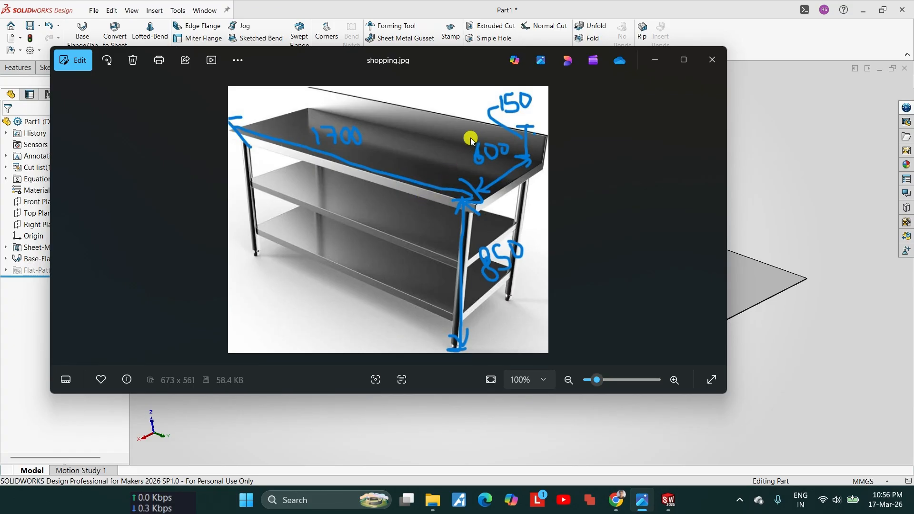
pyautogui.click(656, 62)
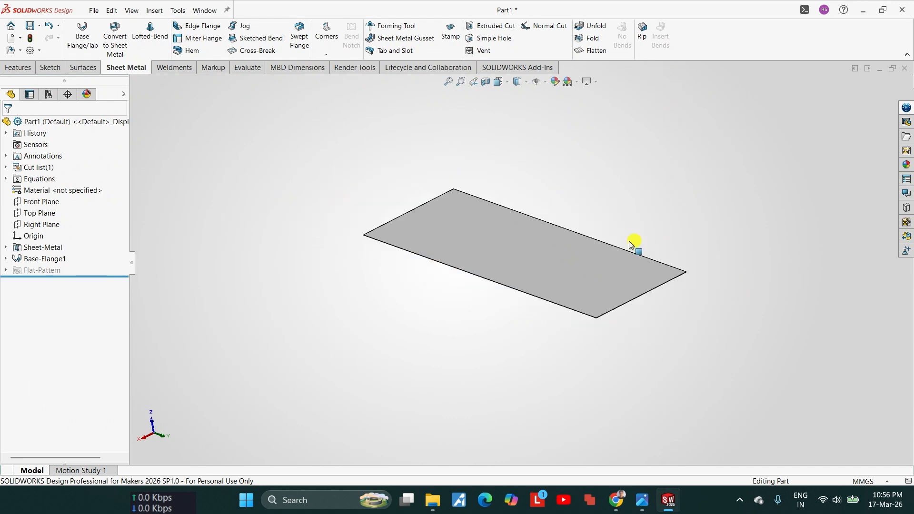
pyautogui.scroll(-3, 630, 242)
pyautogui.moveTo(204, 128); pyautogui.dragTo(273, 159, button='middle')
pyautogui.click(188, 26)
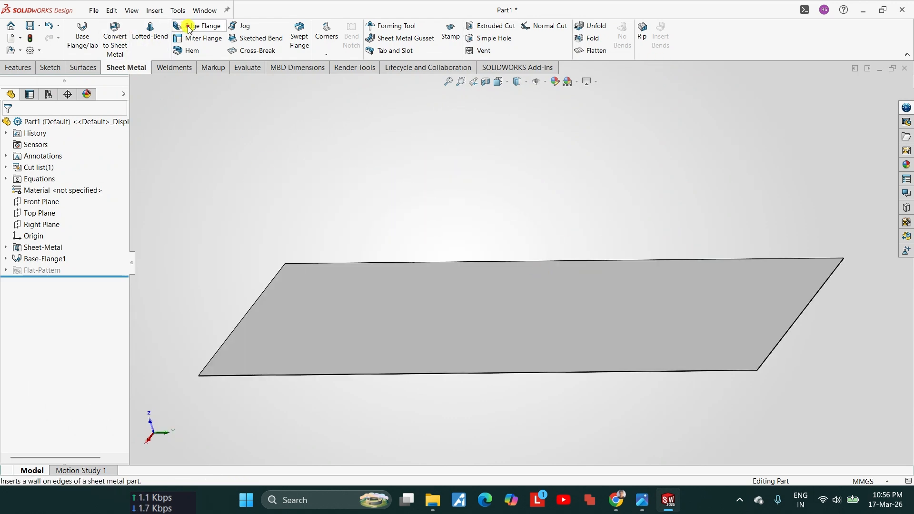
pyautogui.click(189, 27)
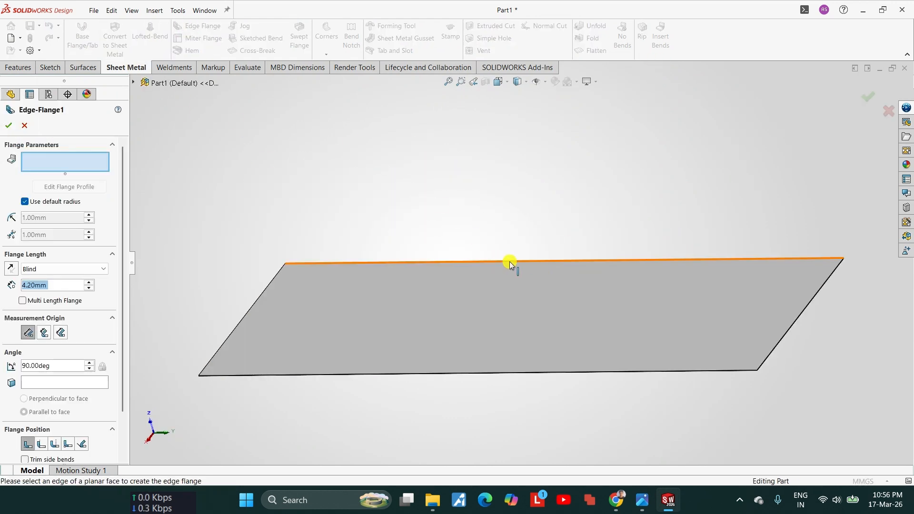
pyautogui.click(510, 263)
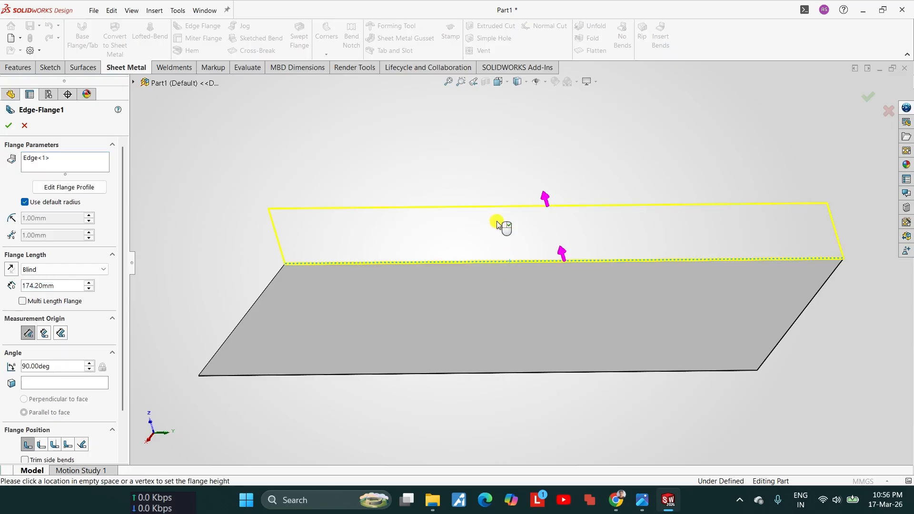
pyautogui.click(496, 223)
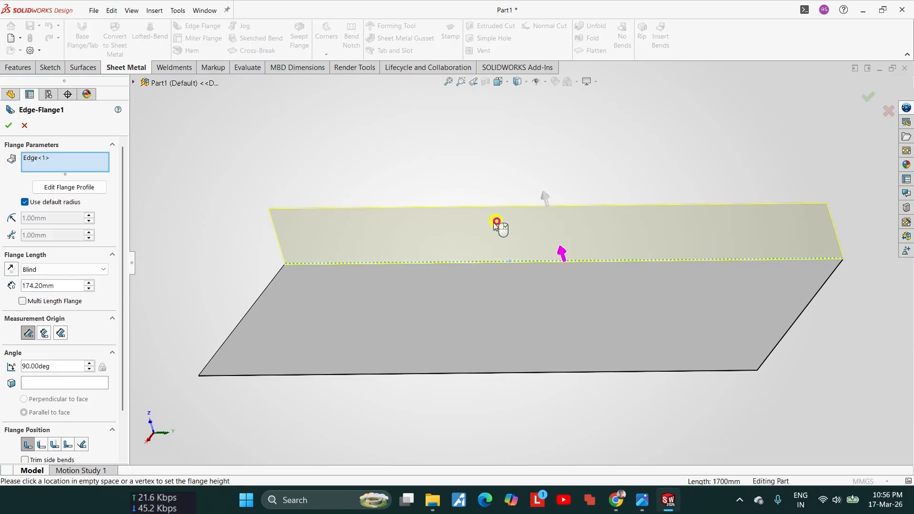
# Step: Measure the rear edge flange from the outer virtual sharp, set its length to 150 mm, and accept it
pyautogui.click(26, 334)
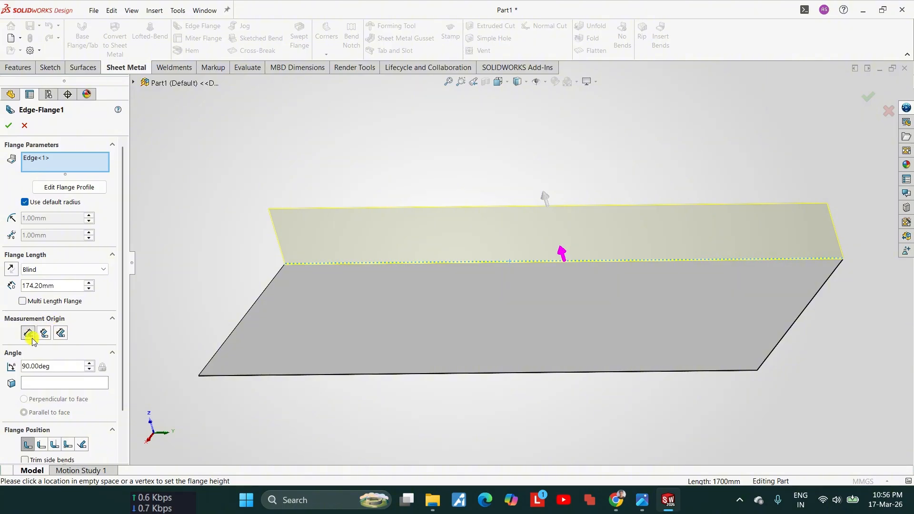
pyautogui.scroll(-5, 790, 290)
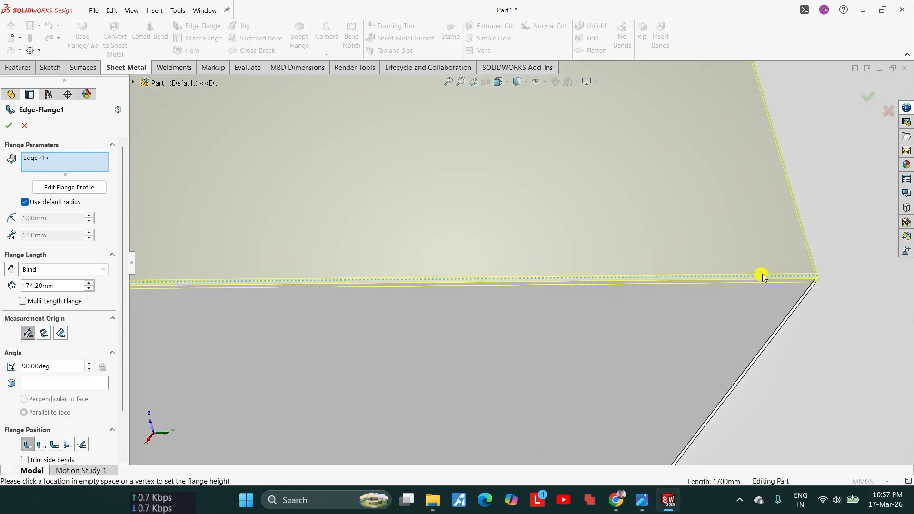
pyautogui.moveTo(802, 290); pyautogui.dragTo(728, 258, button='middle')
pyautogui.scroll(-5, 850, 291)
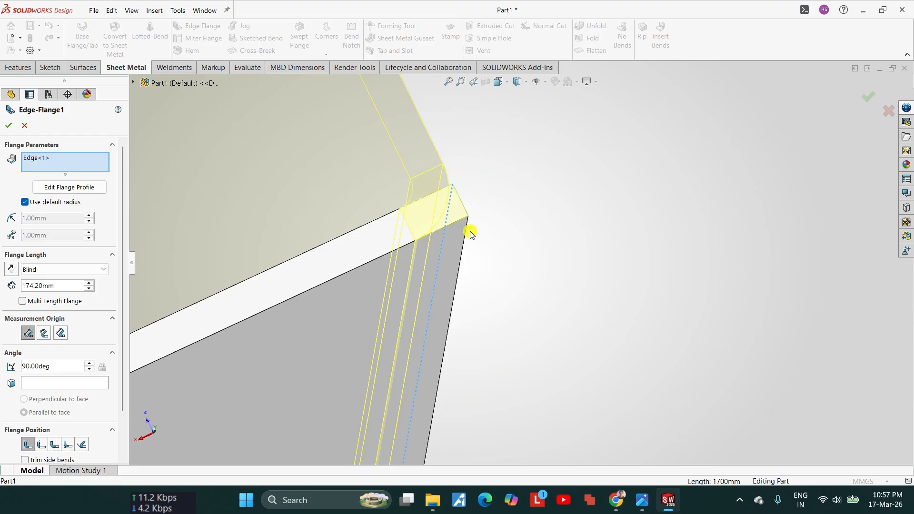
pyautogui.doubleClick(43, 287)
pyautogui.write('150')
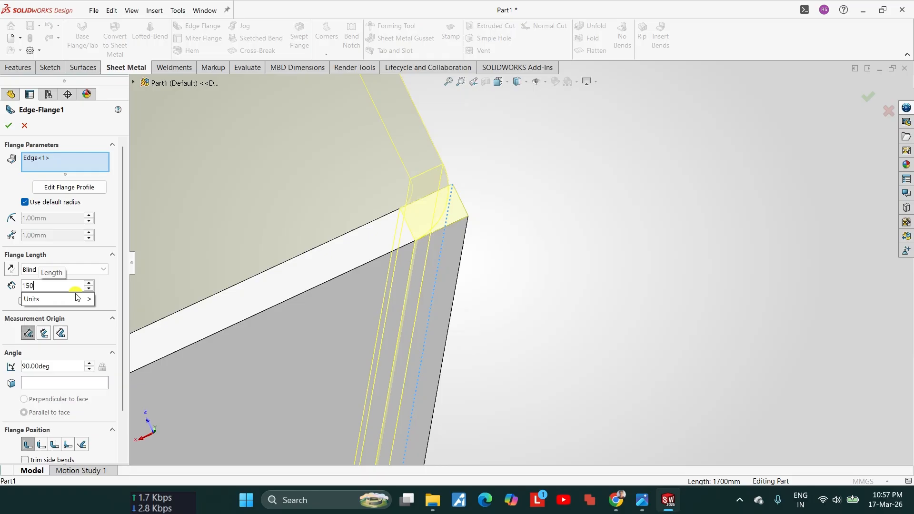
pyautogui.press('Return')
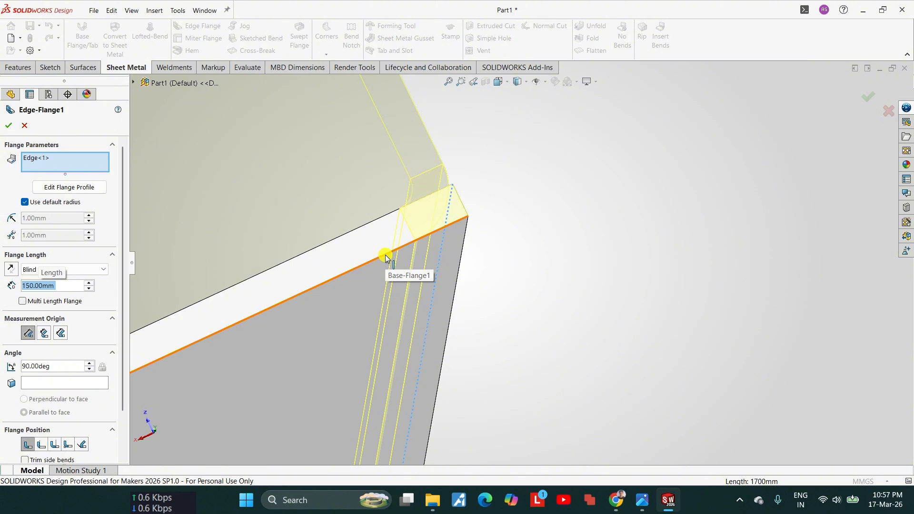
pyautogui.moveTo(381, 255); pyautogui.dragTo(412, 156, button='middle')
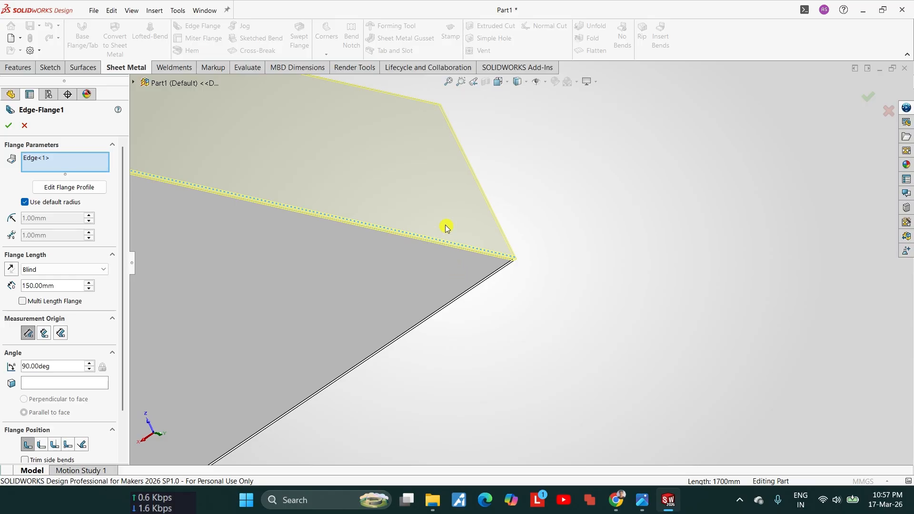
pyautogui.scroll(-3, 481, 265)
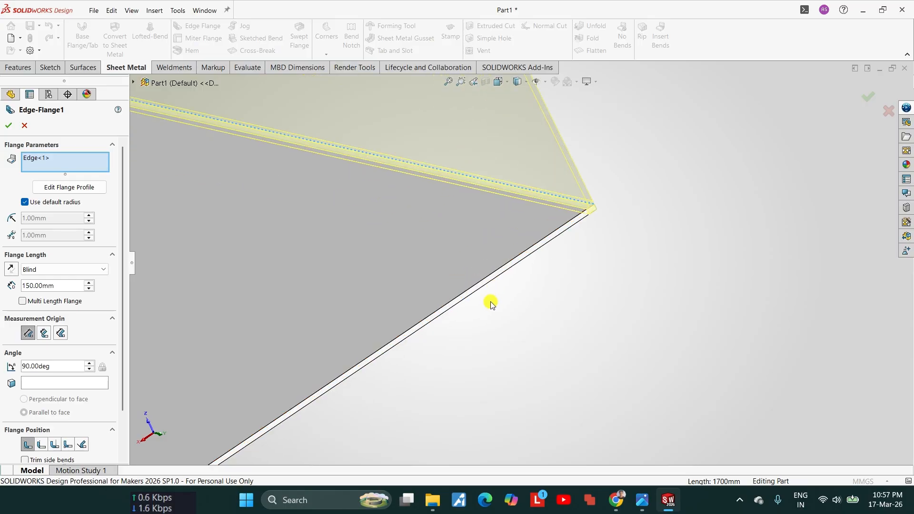
pyautogui.click(8, 125)
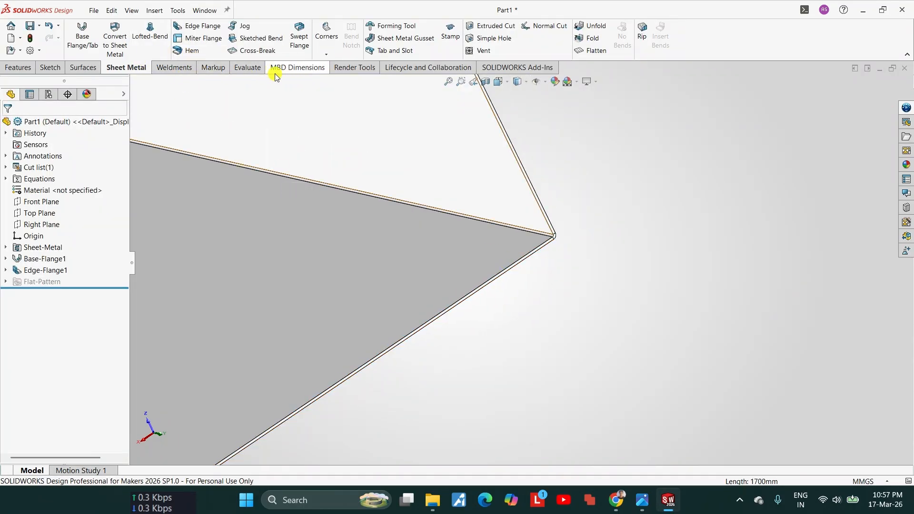
# Step: Measure the distance between the tabletop's upper face and the top face of the rear flange
pyautogui.click(256, 71)
pyautogui.click(186, 27)
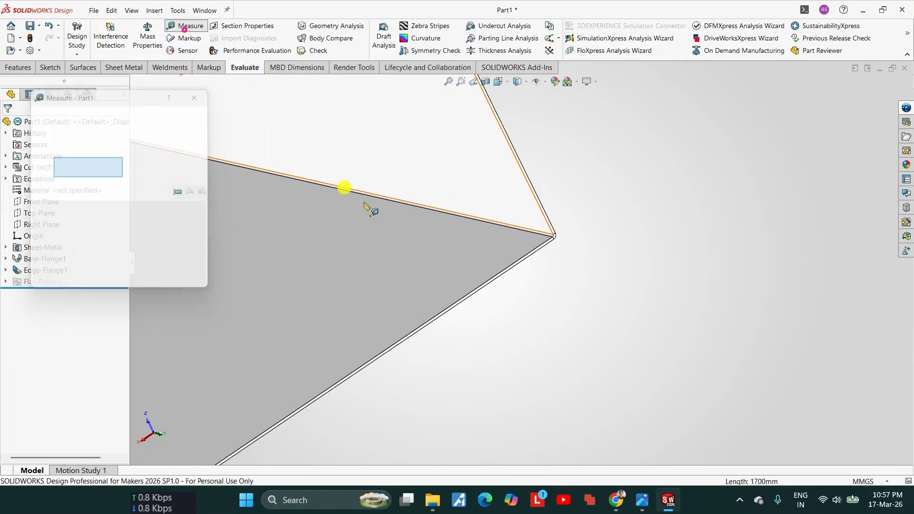
pyautogui.click(415, 251)
pyautogui.scroll(4, 442, 229)
pyautogui.scroll(-9, 481, 196)
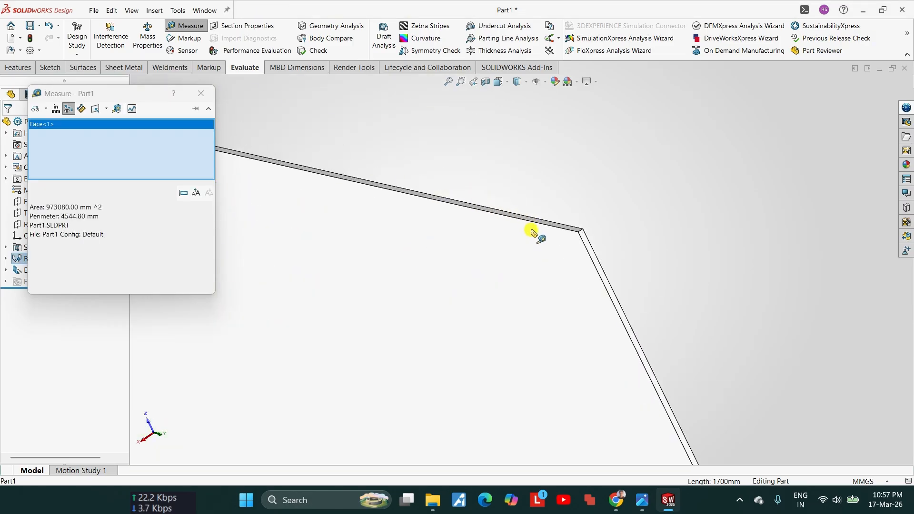
pyautogui.click(554, 221)
pyautogui.scroll(2, 322, 253)
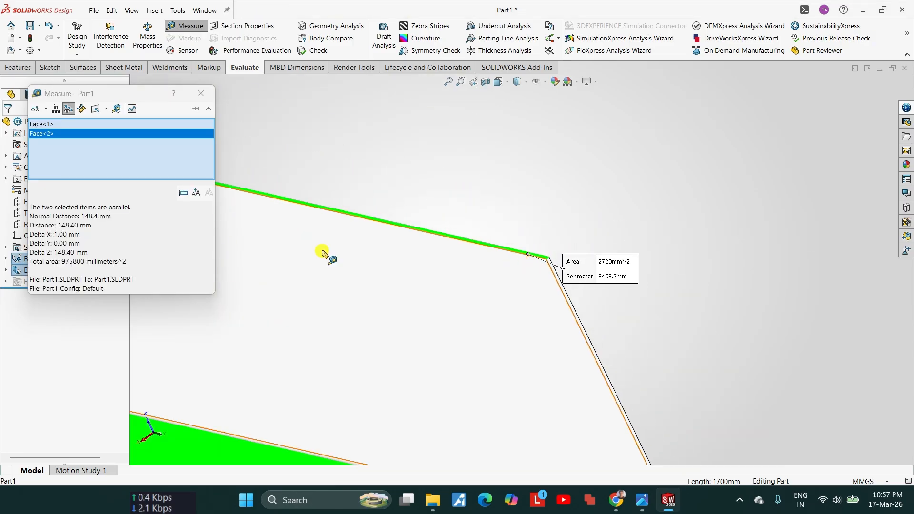
pyautogui.click(107, 217)
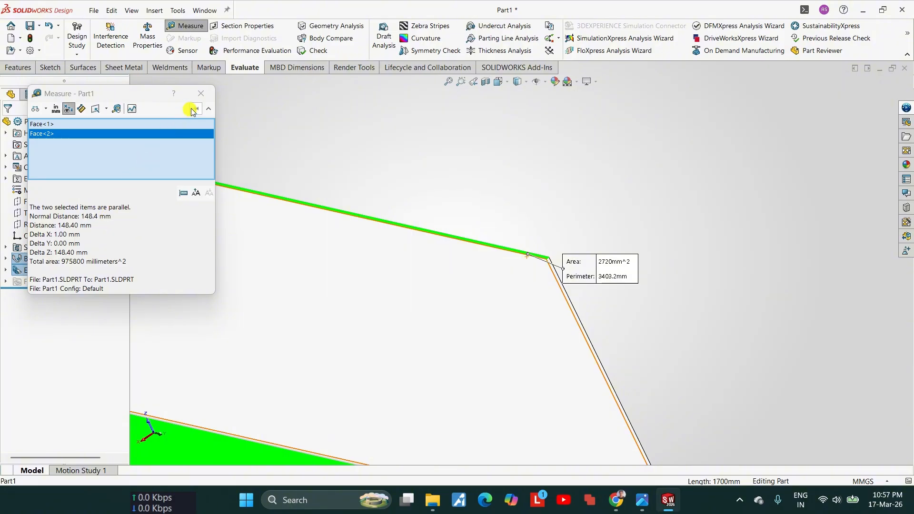
pyautogui.click(201, 94)
pyautogui.scroll(6, 552, 348)
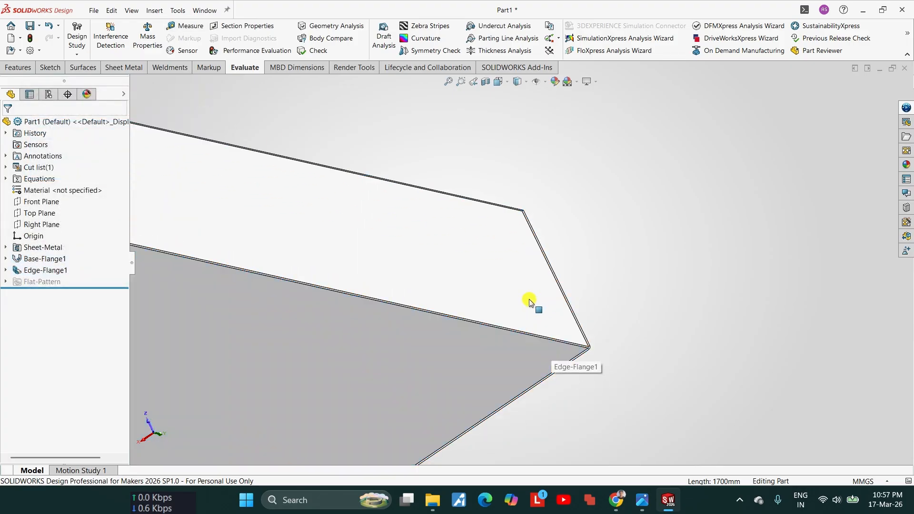
# Step: Edit the rear edge flange so its length is measured from the inner virtual sharp
pyautogui.click(43, 269)
pyautogui.click(46, 243)
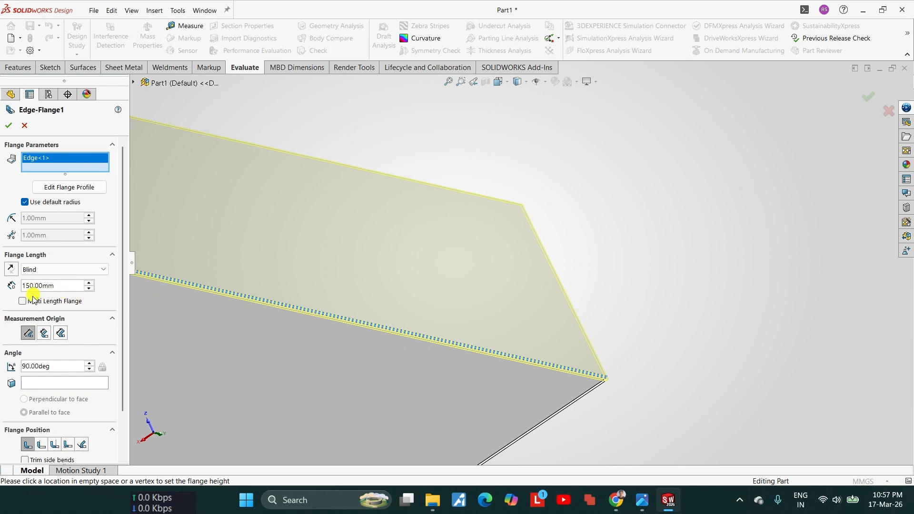
pyautogui.click(45, 334)
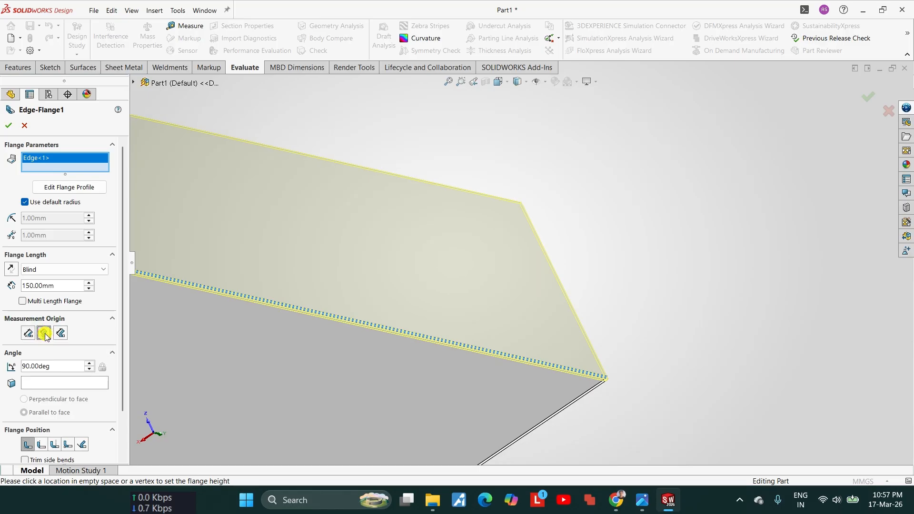
pyautogui.scroll(4, 520, 262)
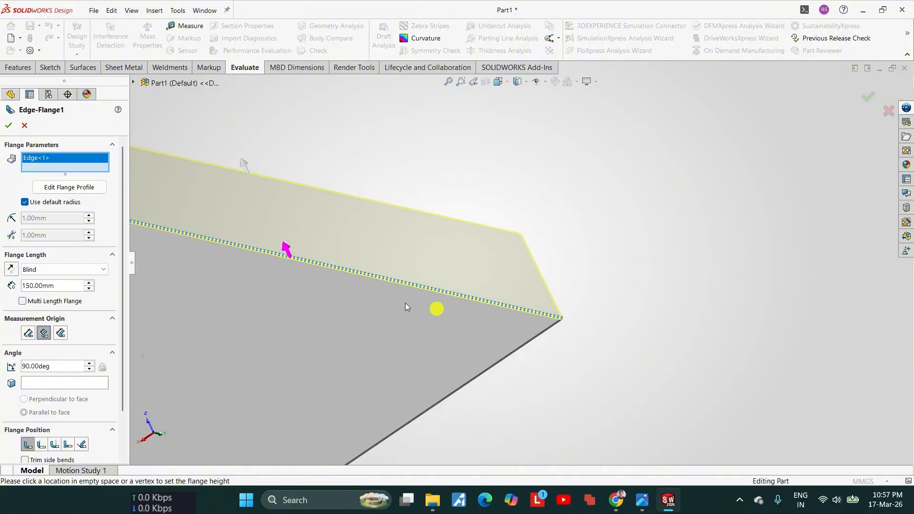
pyautogui.click(8, 126)
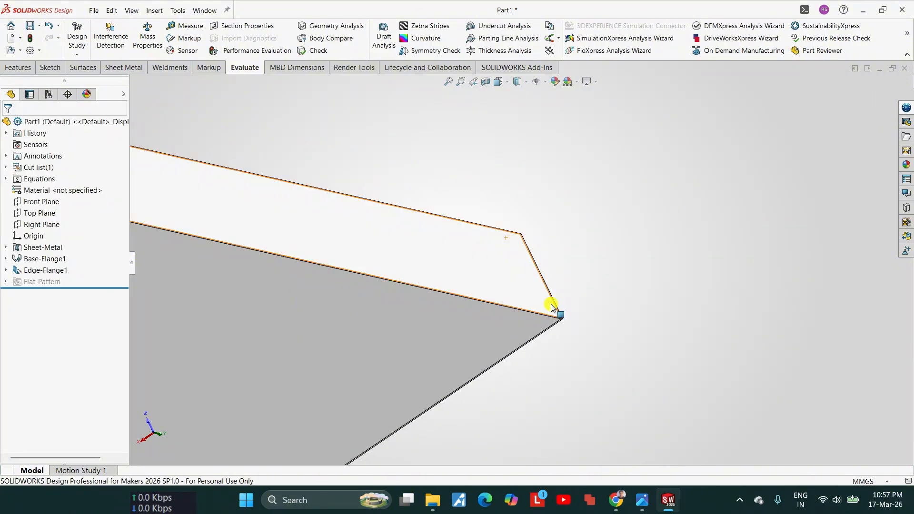
# Step: Start a second edge flange pointing down from one short edge of the tabletop, about 81 mm long
pyautogui.moveTo(525, 245); pyautogui.dragTo(484, 329, button='middle')
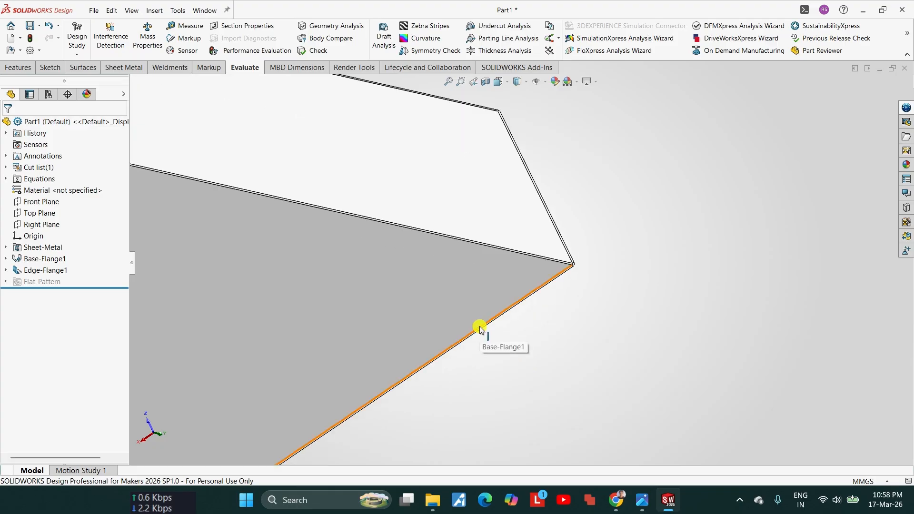
pyautogui.scroll(3, 513, 309)
pyautogui.scroll(-3, 519, 144)
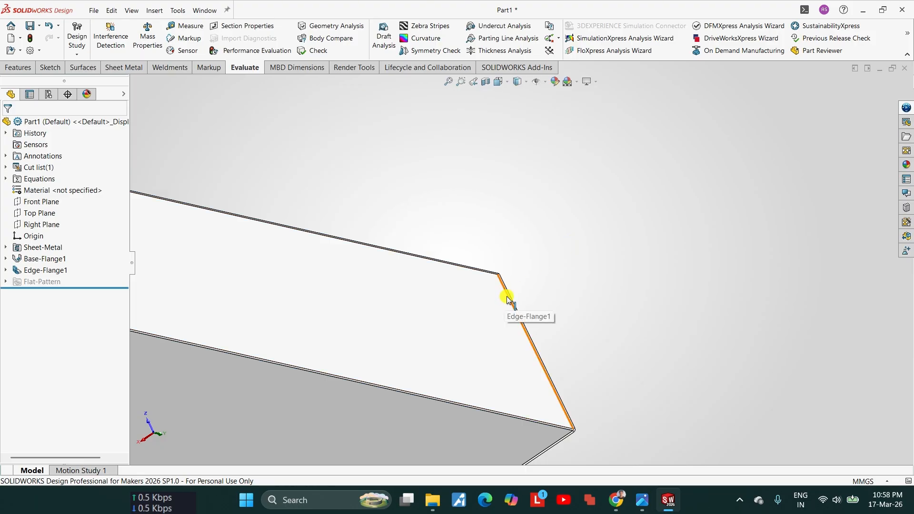
pyautogui.scroll(5, 514, 326)
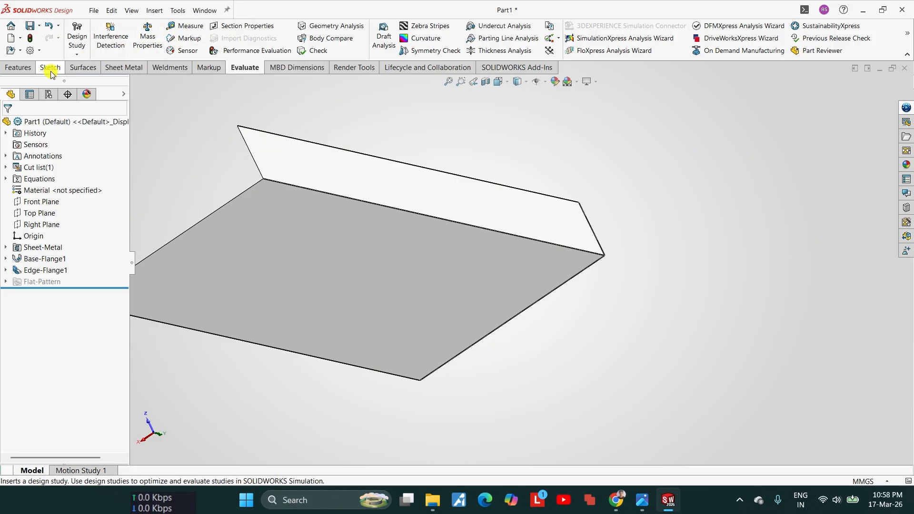
pyautogui.click(121, 70)
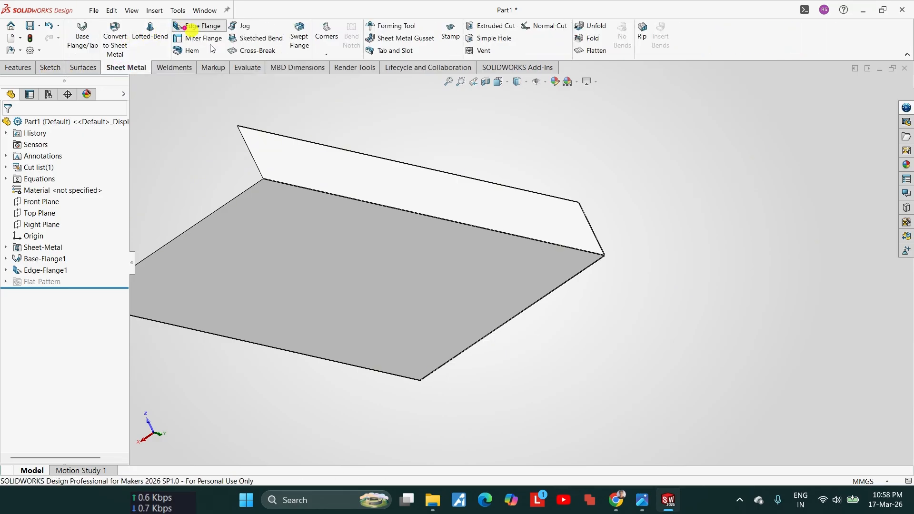
pyautogui.click(178, 27)
pyautogui.scroll(-3, 561, 264)
pyautogui.scroll(-2, 558, 257)
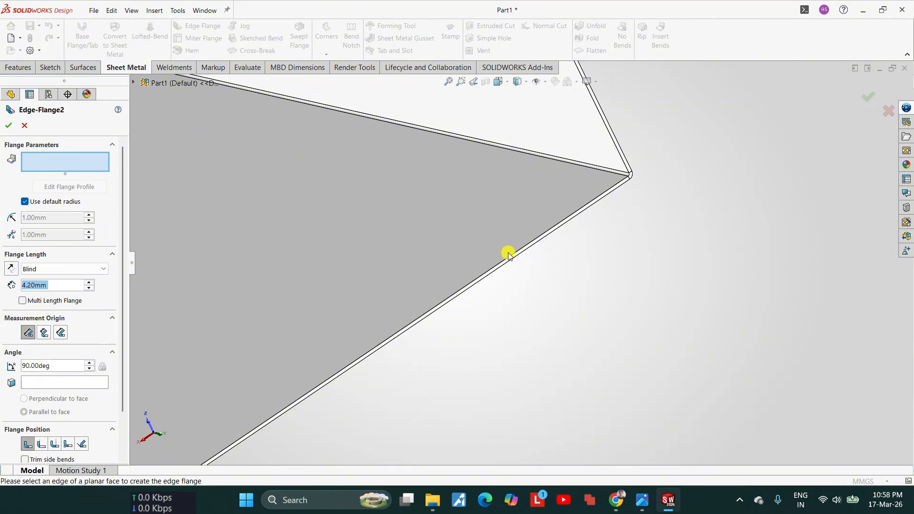
pyautogui.click(508, 257)
pyautogui.scroll(4, 522, 345)
pyautogui.scroll(-4, 404, 340)
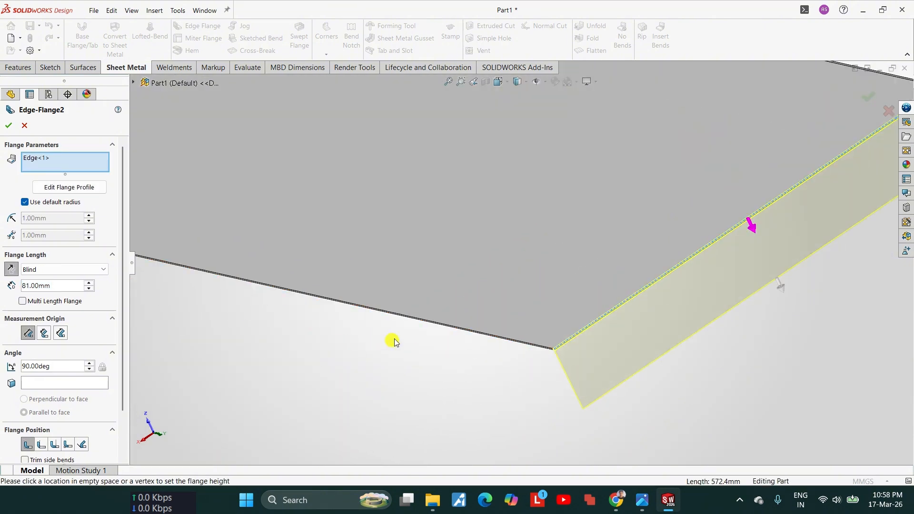
# Step: Add the tabletop's long front edge and the opposite short edge to the downward edge flange
pyautogui.click(414, 319)
pyautogui.scroll(3, 392, 301)
pyautogui.scroll(-4, 300, 223)
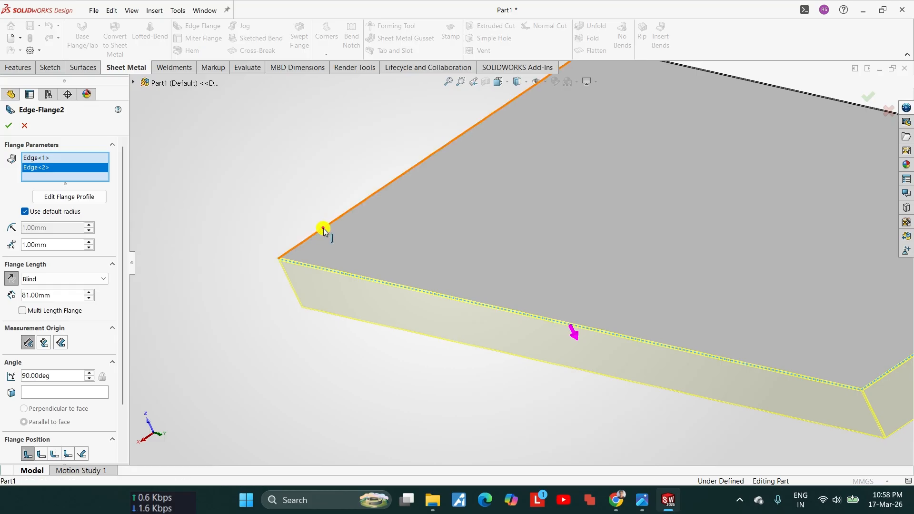
pyautogui.click(322, 228)
pyautogui.scroll(3, 323, 227)
pyautogui.scroll(-3, 322, 227)
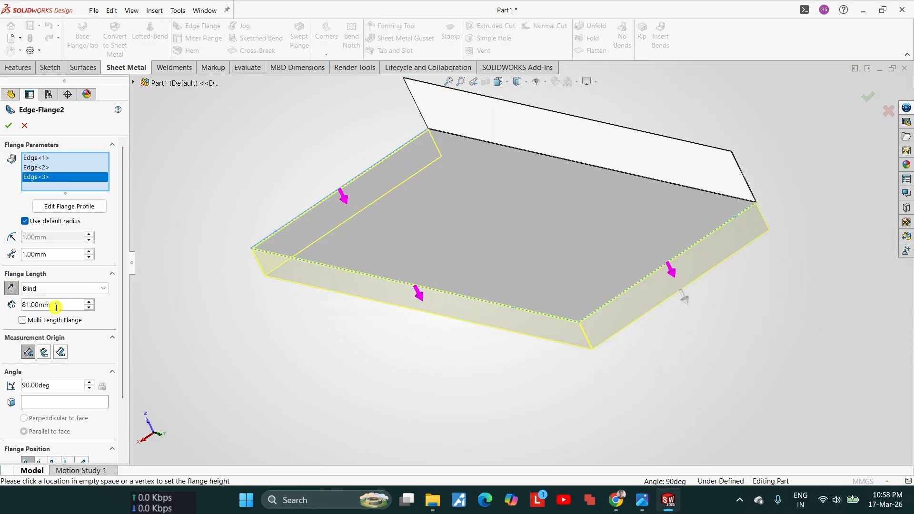
# Step: Set the length of the downward edge flange on the three tabletop edges to 40 mm and accept the flange
pyautogui.write('40')
pyautogui.press('Return')
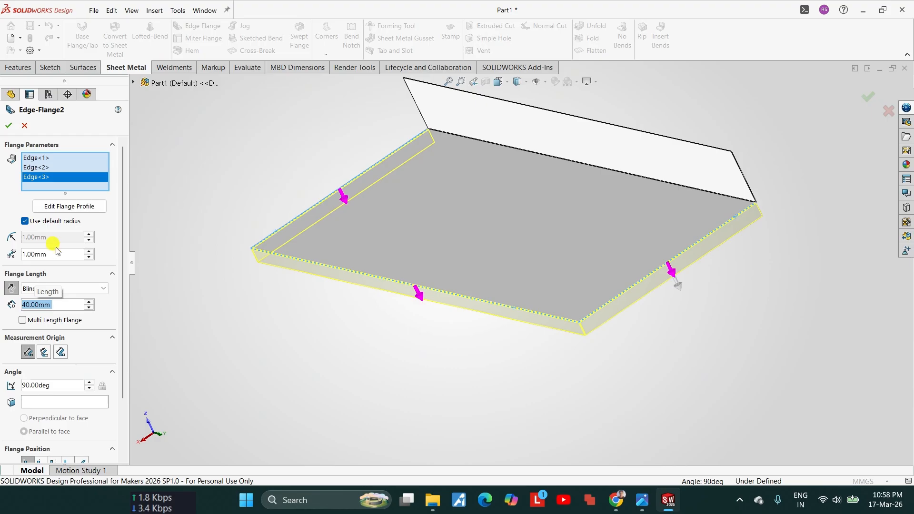
pyautogui.scroll(-4, 692, 326)
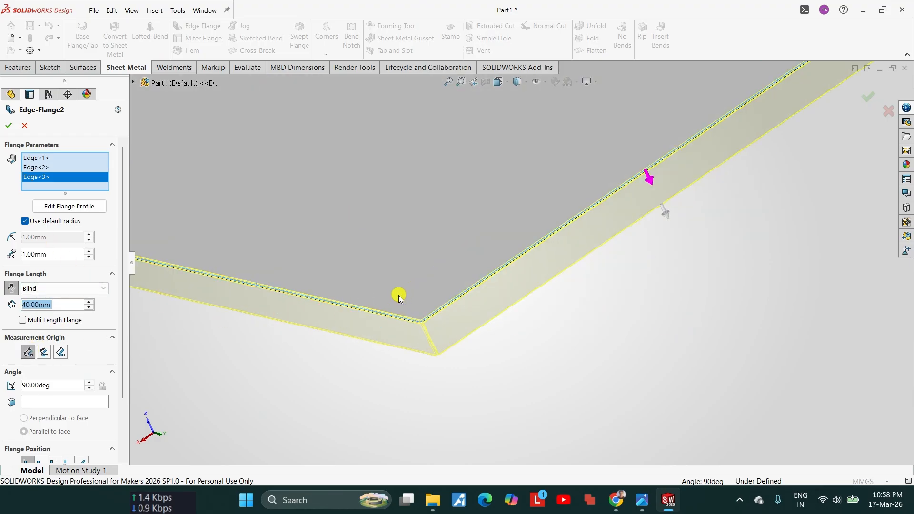
pyautogui.moveTo(399, 295); pyautogui.dragTo(418, 301, button='middle')
pyautogui.scroll(1, 421, 304)
pyautogui.scroll(-8, 424, 312)
pyautogui.scroll(-2, 581, 289)
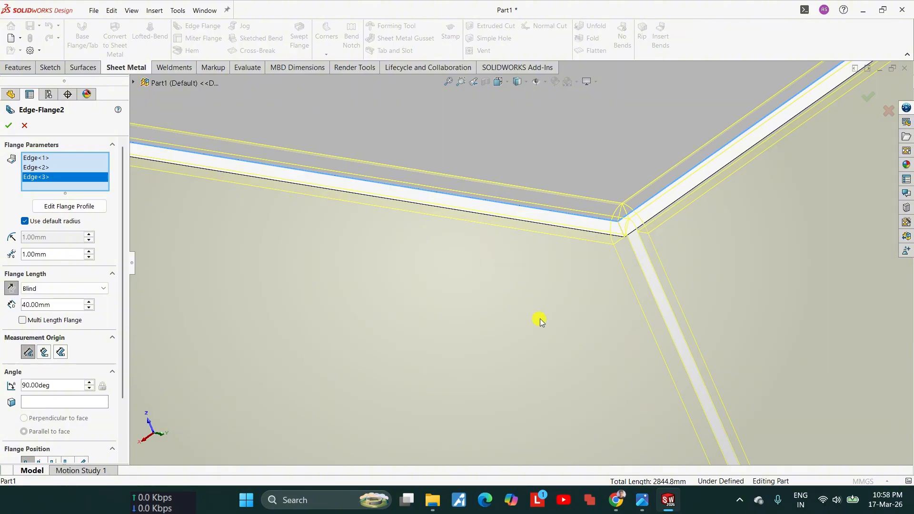
pyautogui.scroll(3, 540, 322)
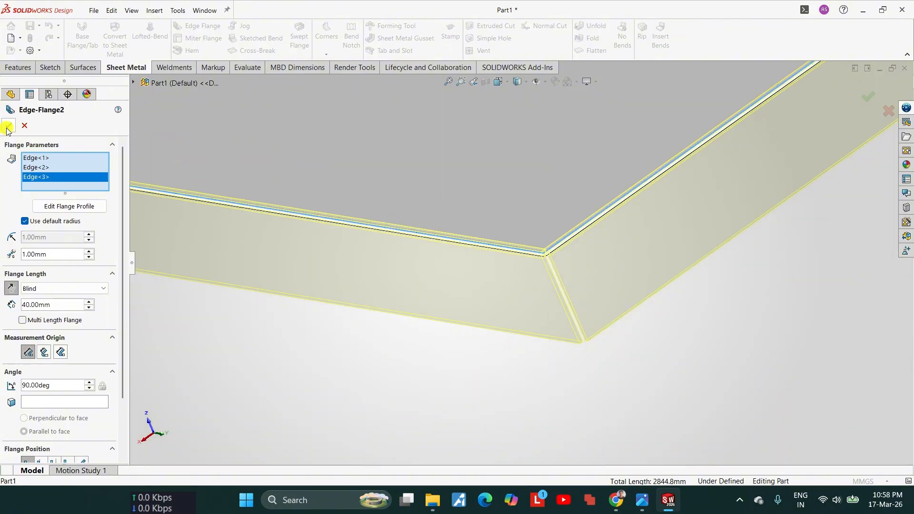
pyautogui.click(7, 128)
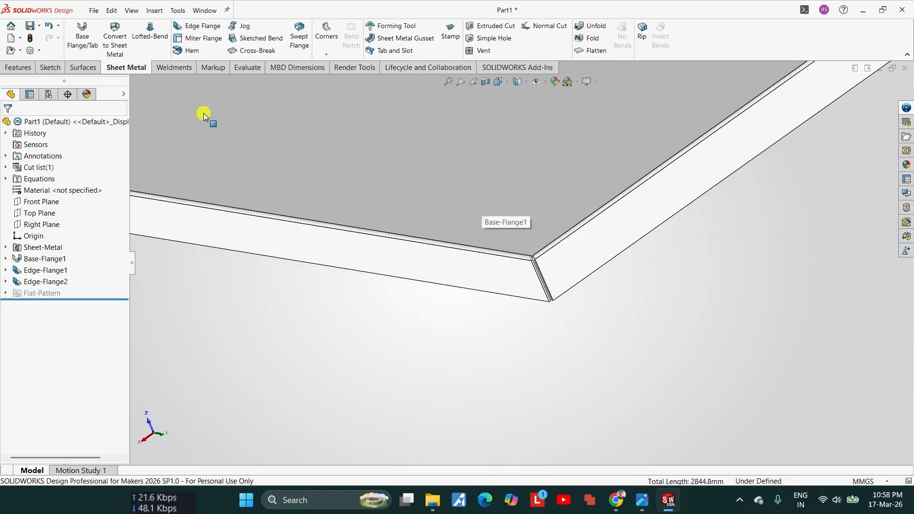
# Step: Examine the rear corner where the downward side flange meets the backsplash, using the front view and an angled view
pyautogui.scroll(5, 597, 203)
pyautogui.scroll(-2, 500, 261)
pyautogui.scroll(2, 546, 266)
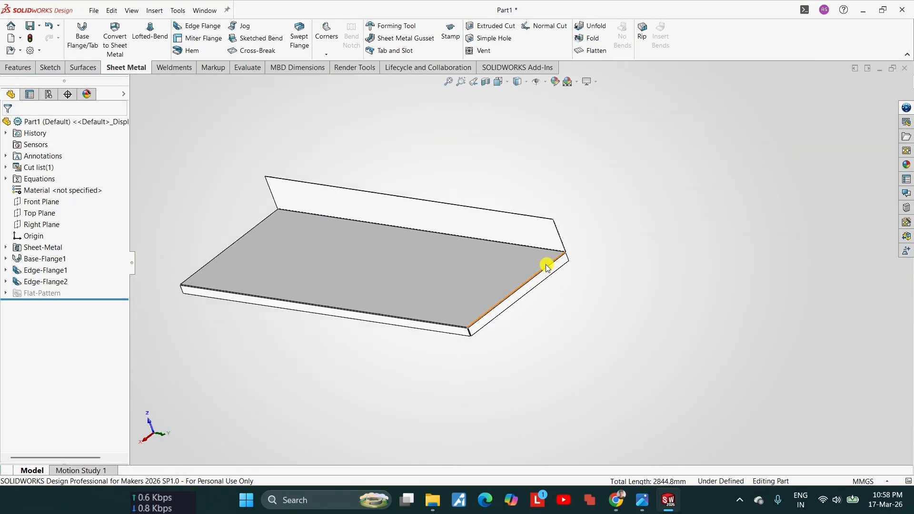
pyautogui.press('space')
pyautogui.click(322, 351)
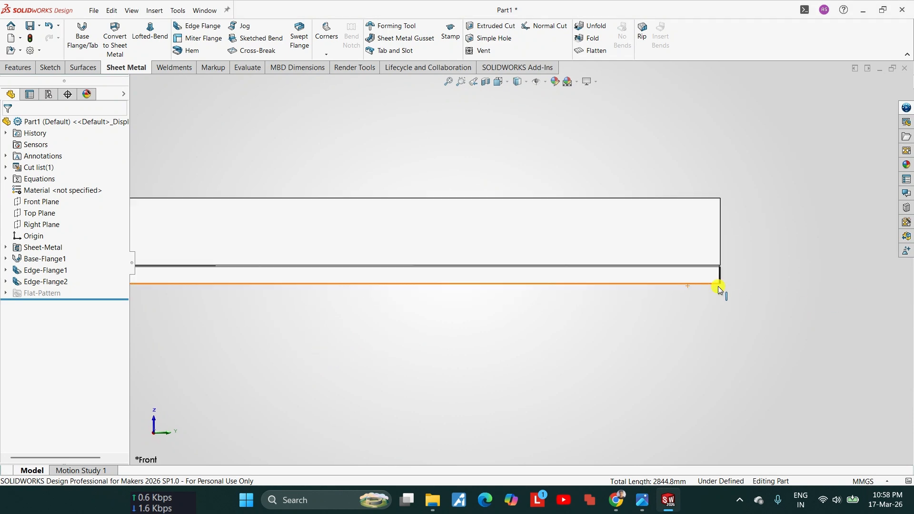
pyautogui.scroll(-5, 658, 255)
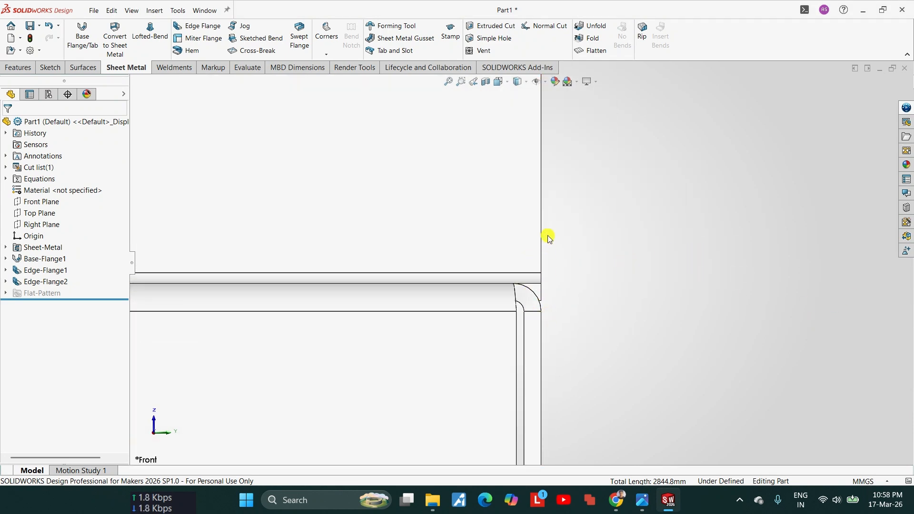
pyautogui.moveTo(540, 238); pyautogui.dragTo(510, 261, button='middle')
pyautogui.scroll(4, 509, 259)
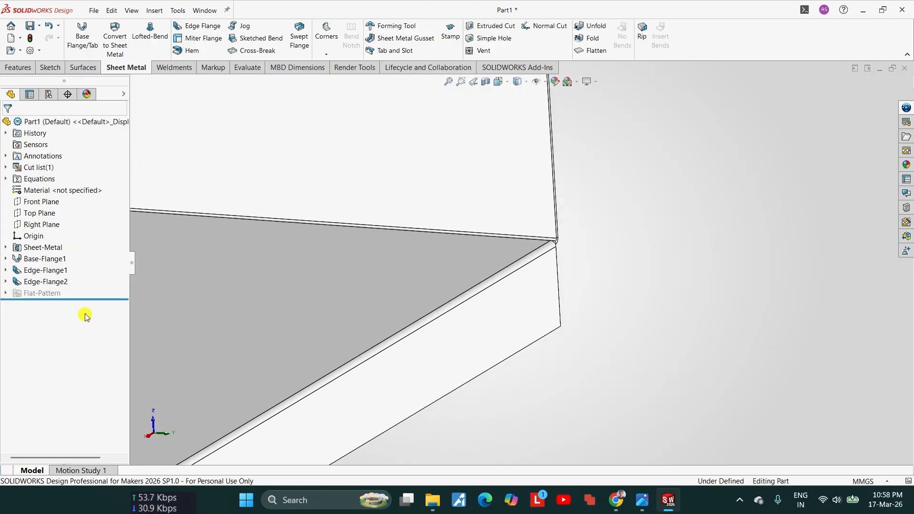
# Step: Roll the model back to before the downward flange, examine the backsplash corner, and roll forward to include the flange again
pyautogui.moveTo(90, 299); pyautogui.dragTo(83, 277)
pyautogui.scroll(-3, 522, 253)
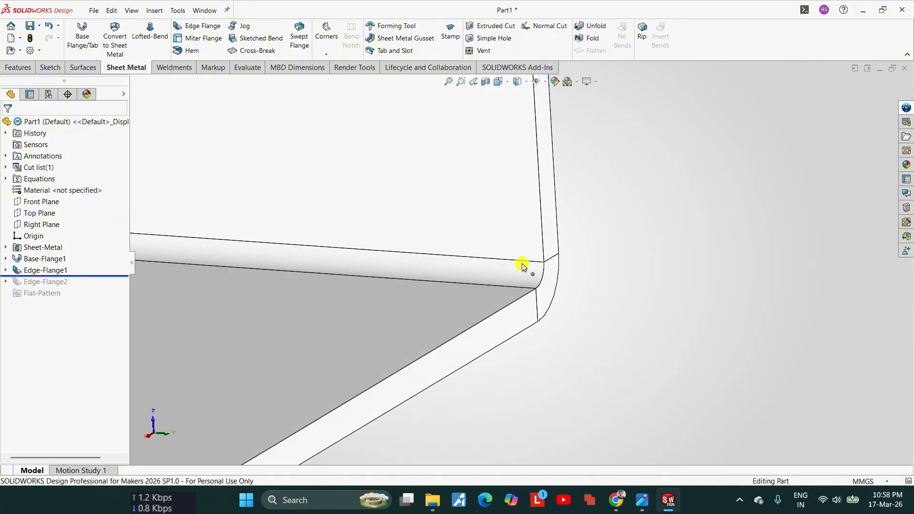
pyautogui.moveTo(543, 294); pyautogui.dragTo(560, 387, button='middle')
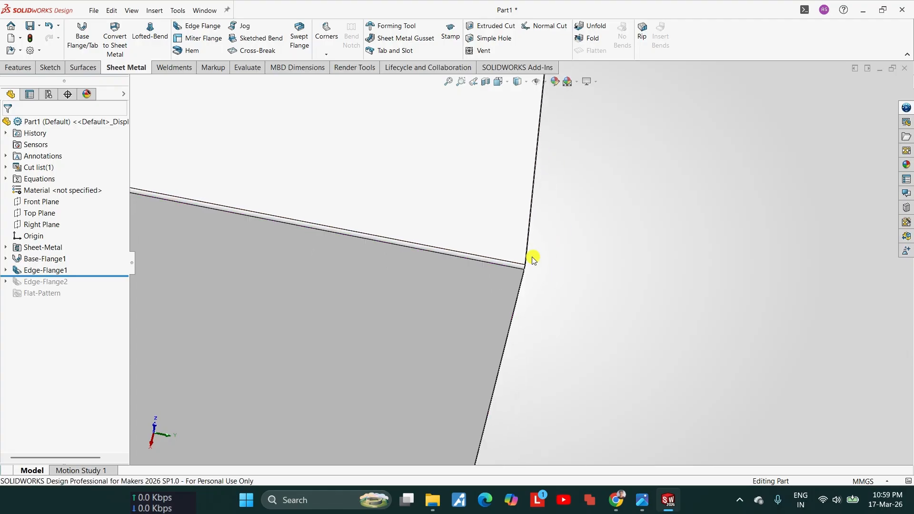
pyautogui.moveTo(531, 257); pyautogui.dragTo(544, 234, button='middle')
pyautogui.scroll(5, 464, 308)
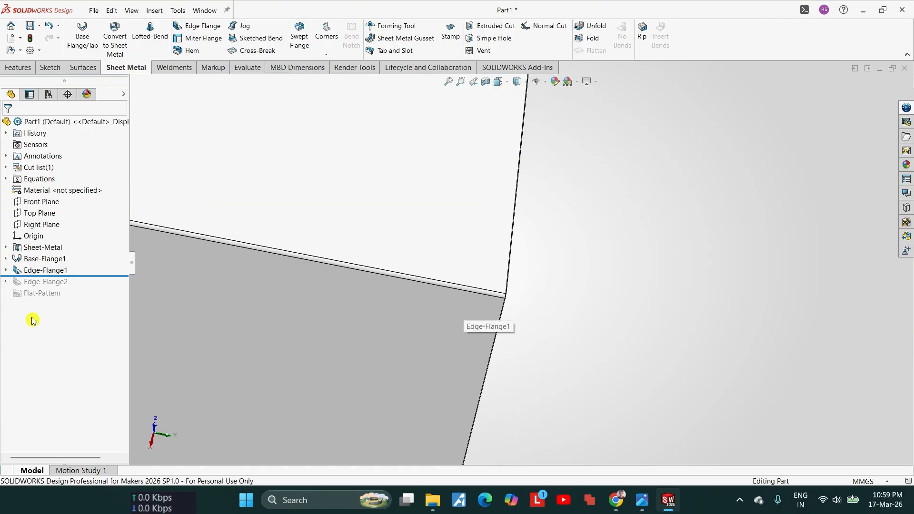
pyautogui.moveTo(95, 276); pyautogui.dragTo(98, 287)
pyautogui.scroll(-5, 520, 296)
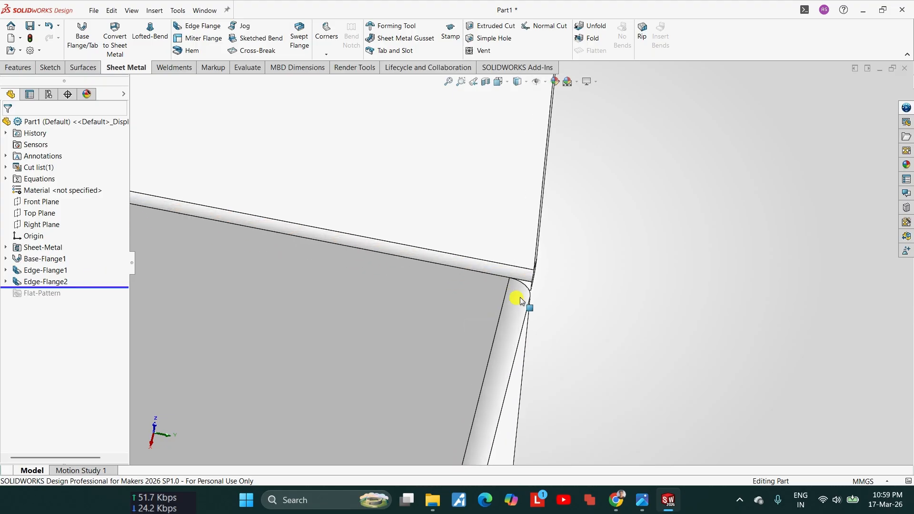
pyautogui.scroll(4, 519, 284)
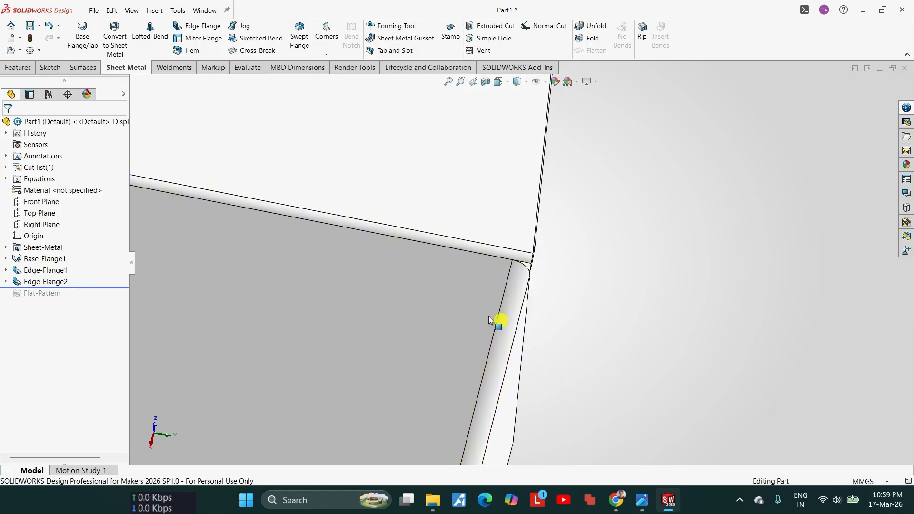
# Step: Reorder the downward edge flange ahead of the backsplash flange in the feature history and compare the two flanges at the rear corner
pyautogui.moveTo(48, 284); pyautogui.dragTo(46, 262)
pyautogui.click(46, 272)
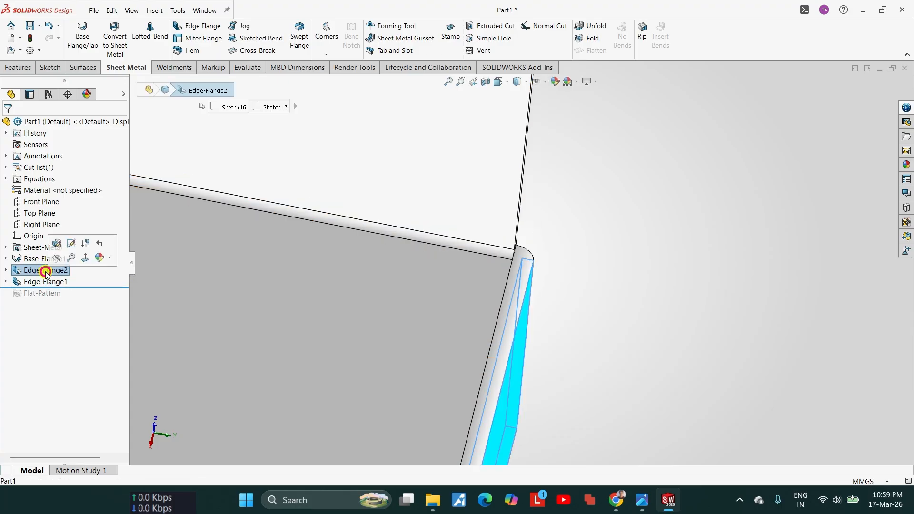
pyautogui.moveTo(630, 314); pyautogui.dragTo(612, 281, button='middle')
pyautogui.scroll(-1, 612, 280)
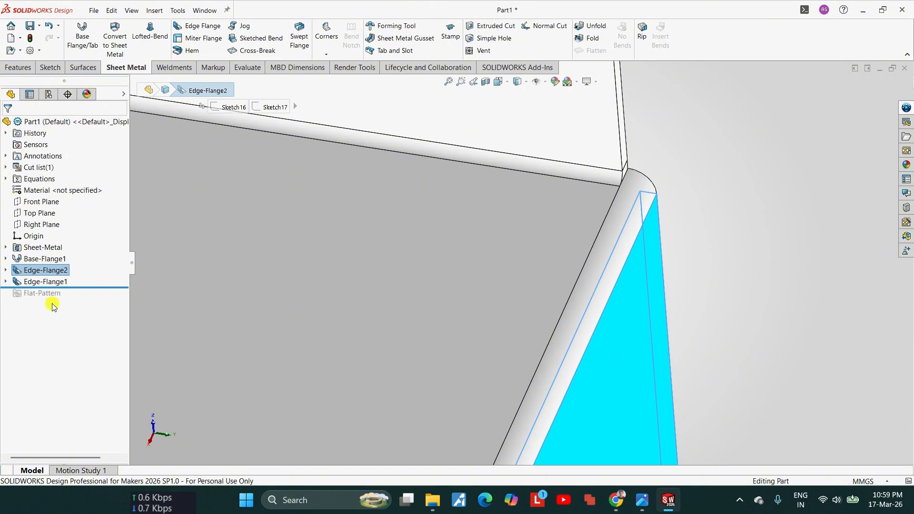
pyautogui.click(50, 284)
pyautogui.scroll(2, 484, 272)
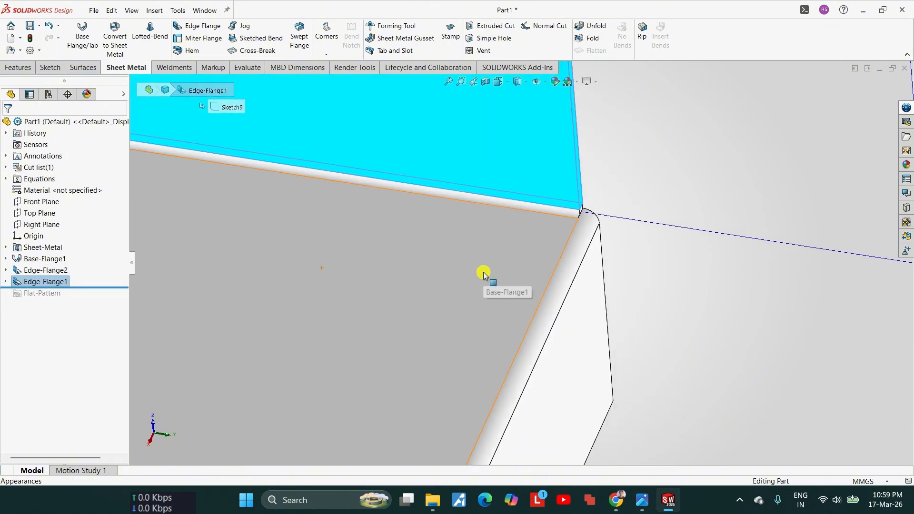
pyautogui.click(36, 272)
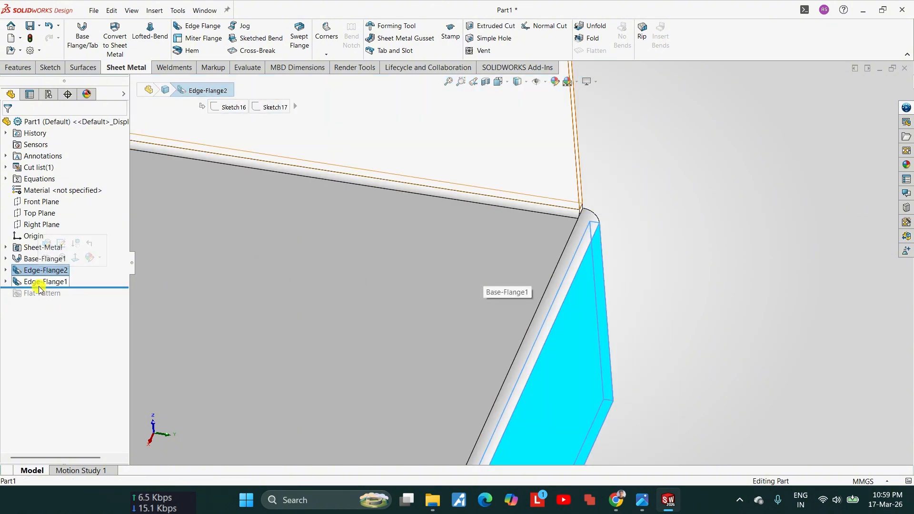
pyautogui.click(39, 285)
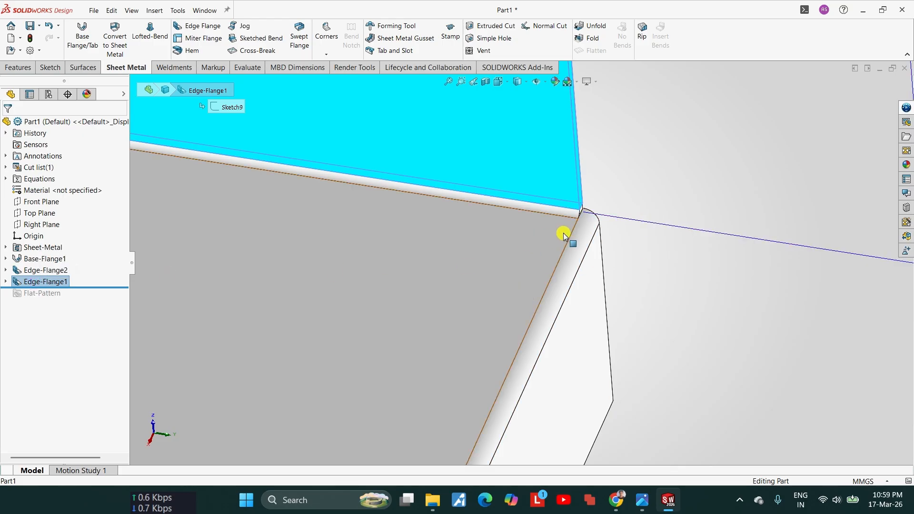
# Step: Examine how the backsplash end lines up with the downward side flange in the front view
pyautogui.moveTo(563, 235); pyautogui.dragTo(477, 242, button='middle')
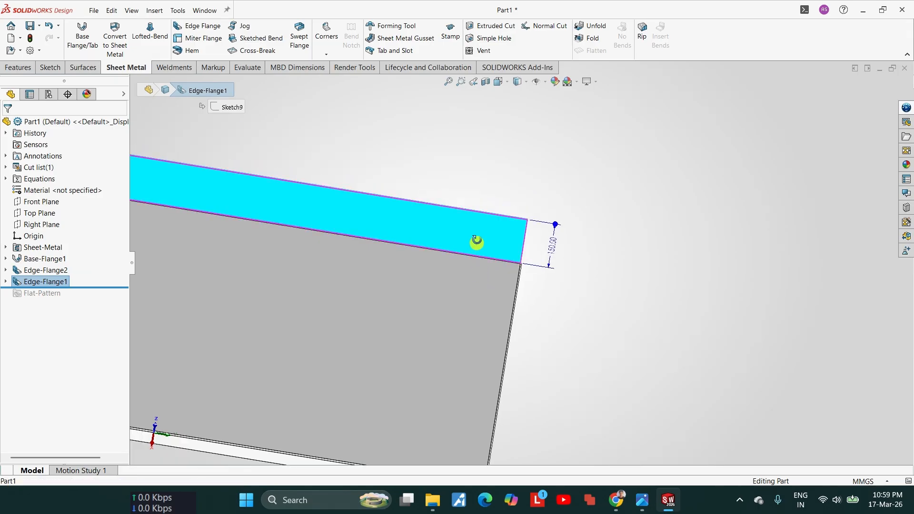
pyautogui.press('space')
pyautogui.click(401, 381)
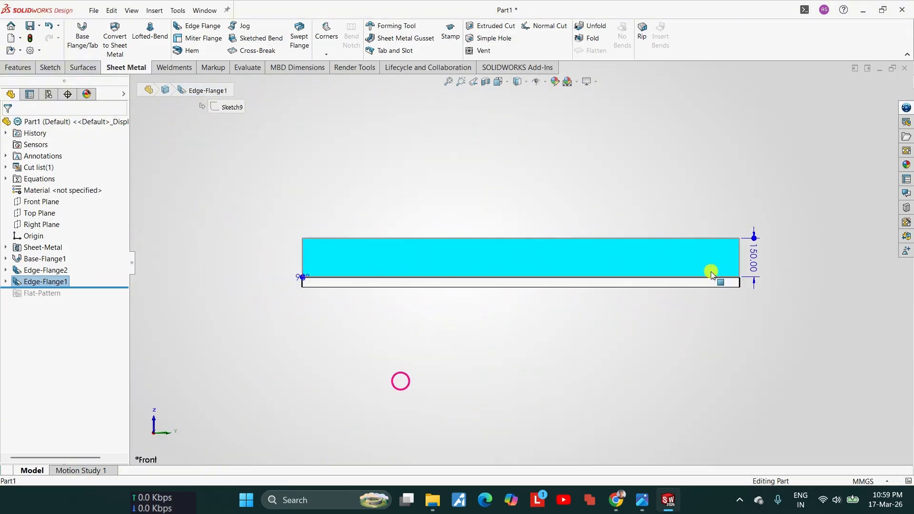
pyautogui.scroll(-15, 728, 274)
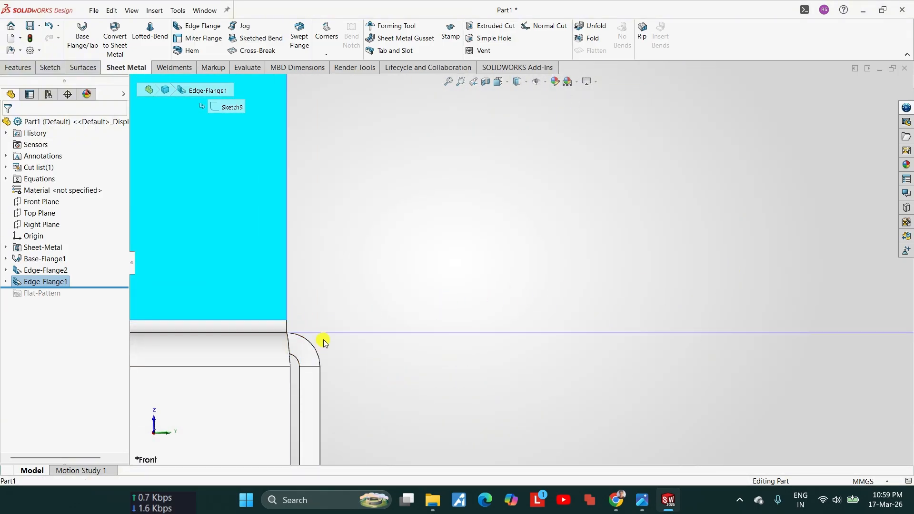
pyautogui.scroll(5, 360, 328)
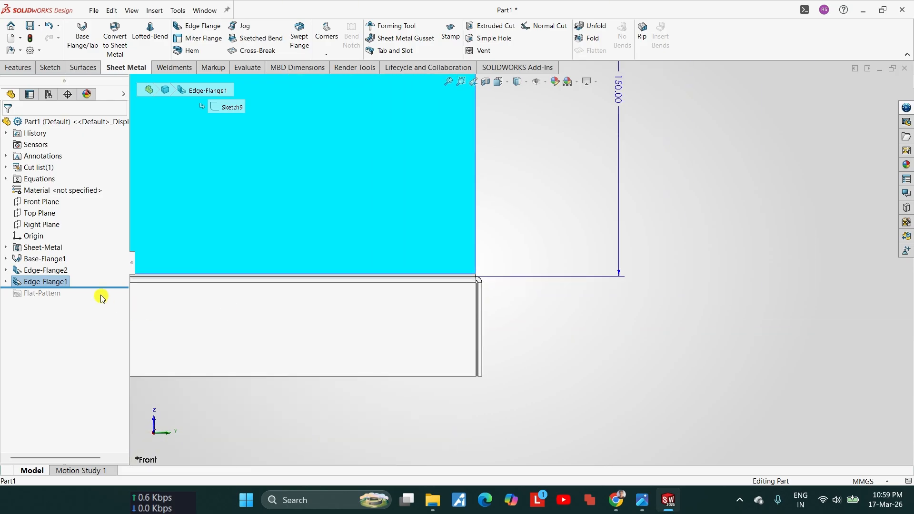
pyautogui.moveTo(450, 262); pyautogui.dragTo(458, 263, button='middle')
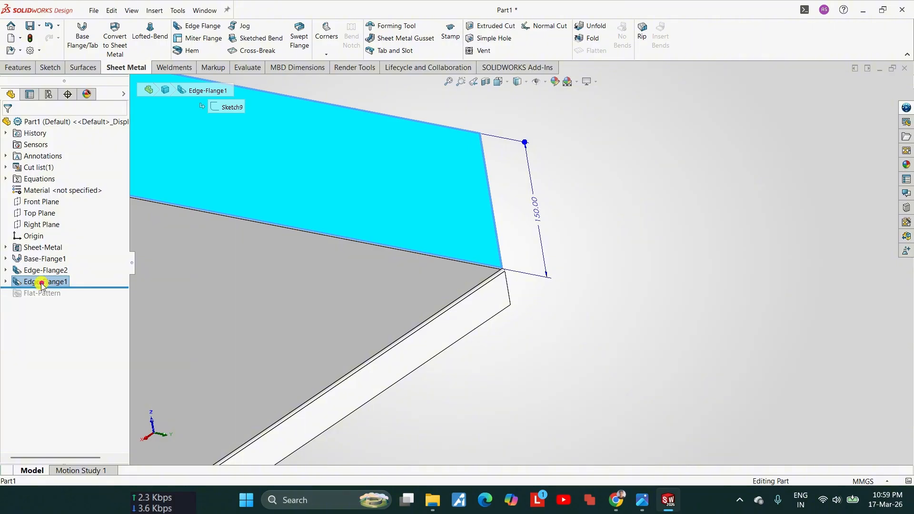
# Step: Restore the backsplash flange ahead of the downward flange in the feature history and check the corner in the front view
pyautogui.moveTo(41, 284)
pyautogui.mouseDown()
pyautogui.moveTo(38, 268)
pyautogui.moveTo(42, 281)
pyautogui.mouseUp()
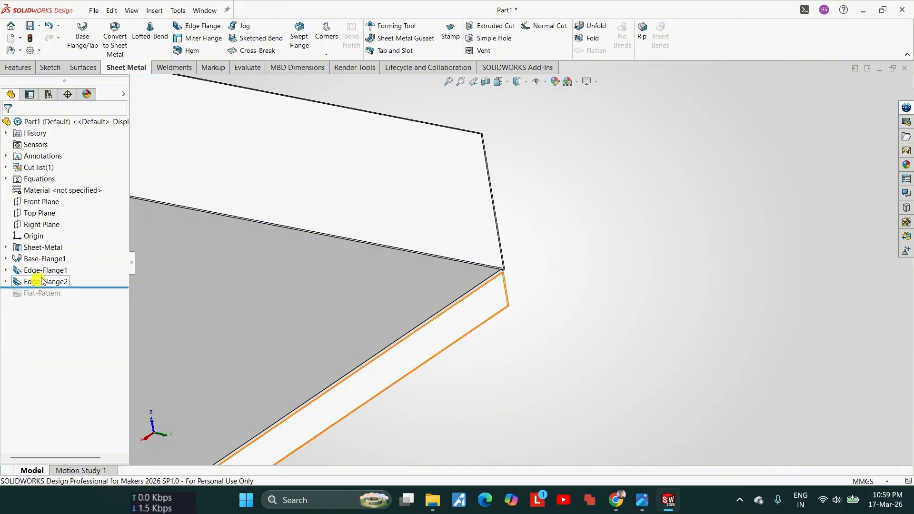
pyautogui.click(62, 271)
pyautogui.scroll(8, 425, 322)
pyautogui.press('space')
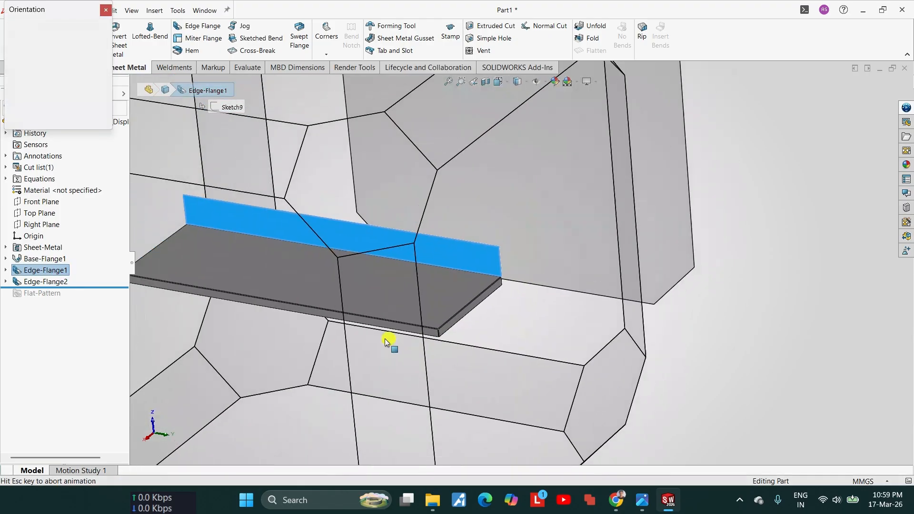
pyautogui.click(350, 351)
pyautogui.scroll(-5, 612, 255)
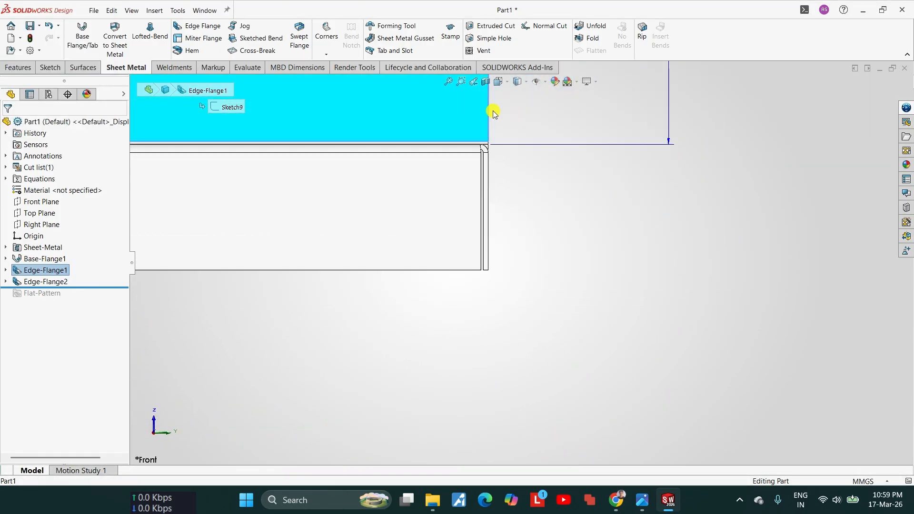
pyautogui.scroll(-3, 515, 187)
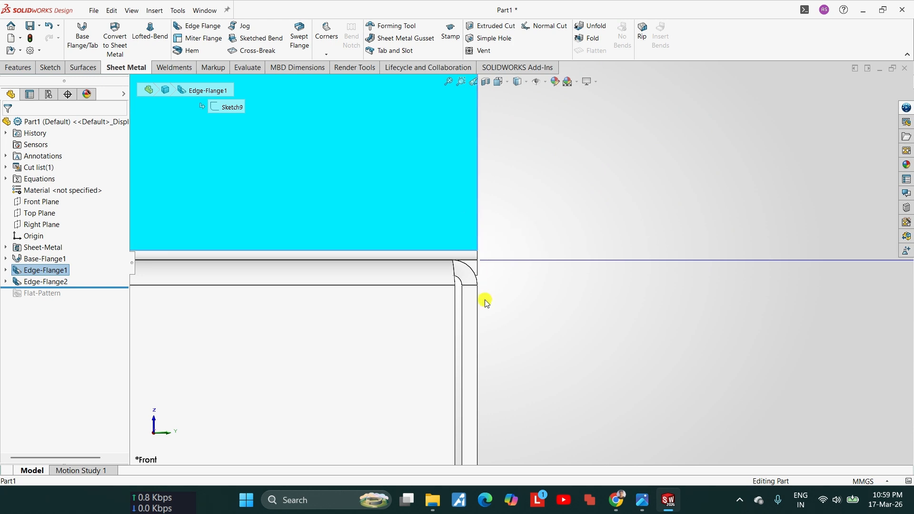
pyautogui.scroll(12, 481, 307)
pyautogui.moveTo(469, 244); pyautogui.dragTo(420, 312, button='middle')
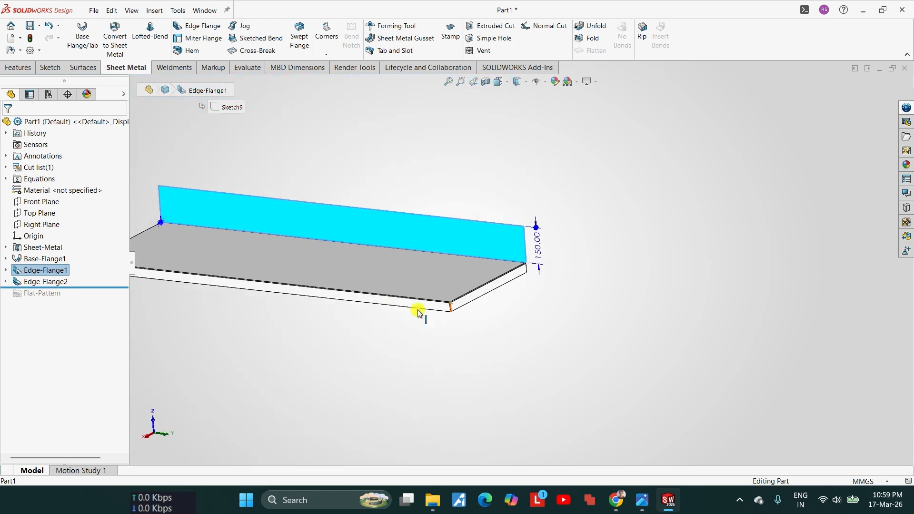
# Step: Start an edge flange on the backsplash's two end edges and top edge and set its length to 25 mm
pyautogui.scroll(-4, 548, 240)
pyautogui.scroll(-4, 470, 235)
pyautogui.press('Escape')
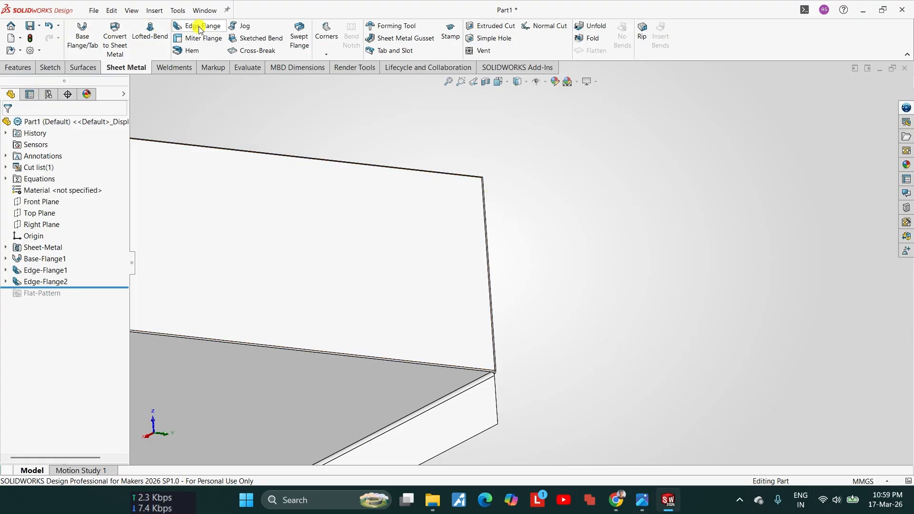
pyautogui.scroll(-5, 504, 220)
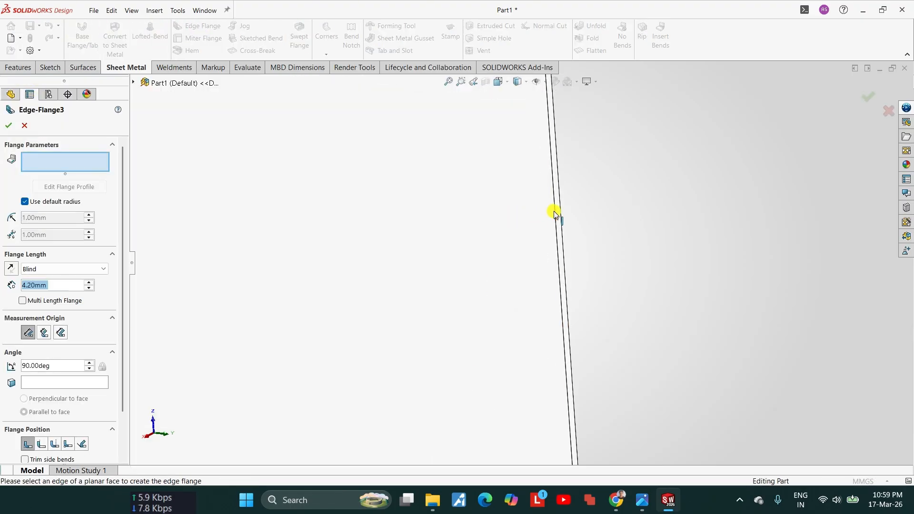
pyautogui.click(554, 215)
pyautogui.scroll(5, 554, 214)
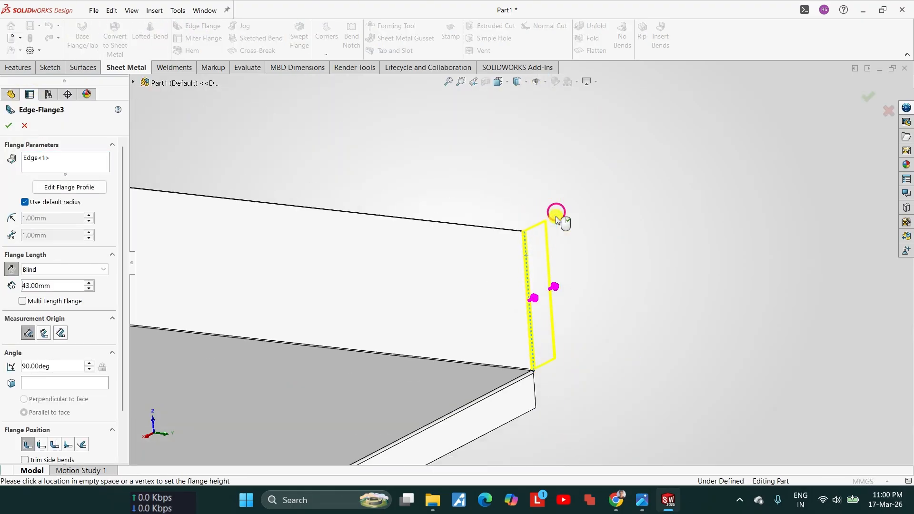
pyautogui.click(495, 231)
pyautogui.scroll(5, 498, 231)
pyautogui.scroll(-3, 320, 217)
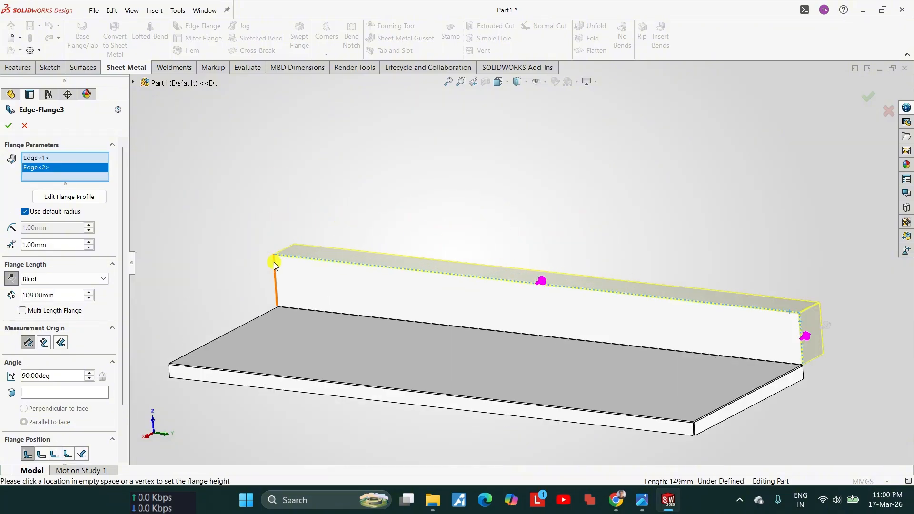
pyautogui.click(274, 269)
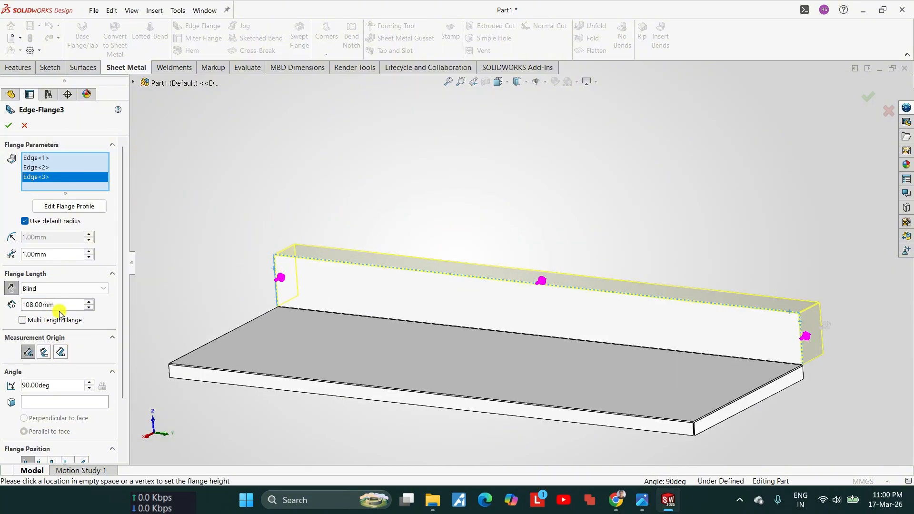
pyautogui.write('25')
pyautogui.press('Return')
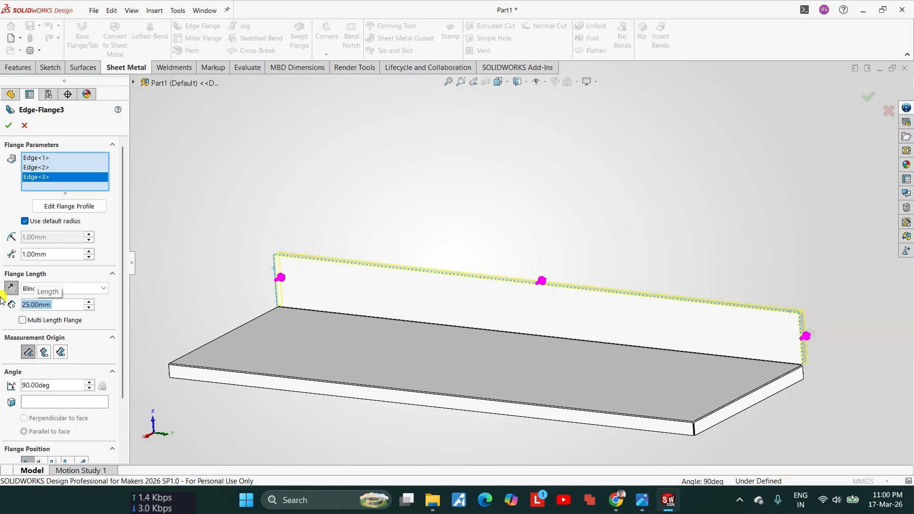
# Step: Inspect the mitred corner in the preview of the backsplash return flanges and accept the edge flange
pyautogui.scroll(-5, 847, 350)
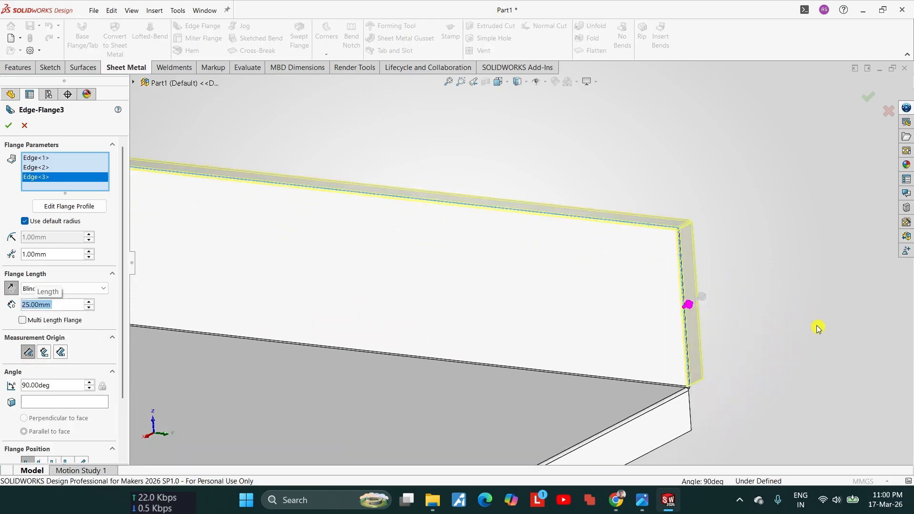
pyautogui.scroll(-4, 714, 223)
pyautogui.moveTo(624, 208); pyautogui.dragTo(543, 310, button='middle')
pyautogui.scroll(-5, 575, 261)
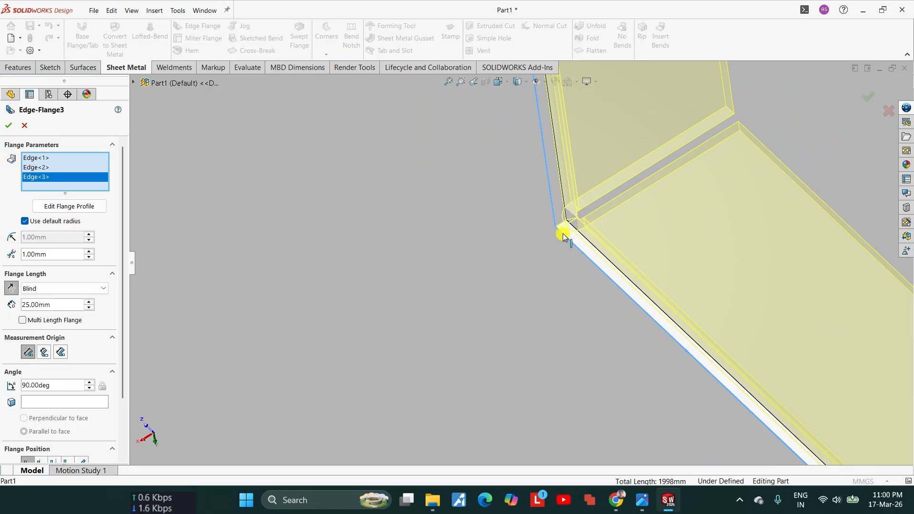
pyautogui.scroll(1, 556, 235)
pyautogui.scroll(-2, 548, 233)
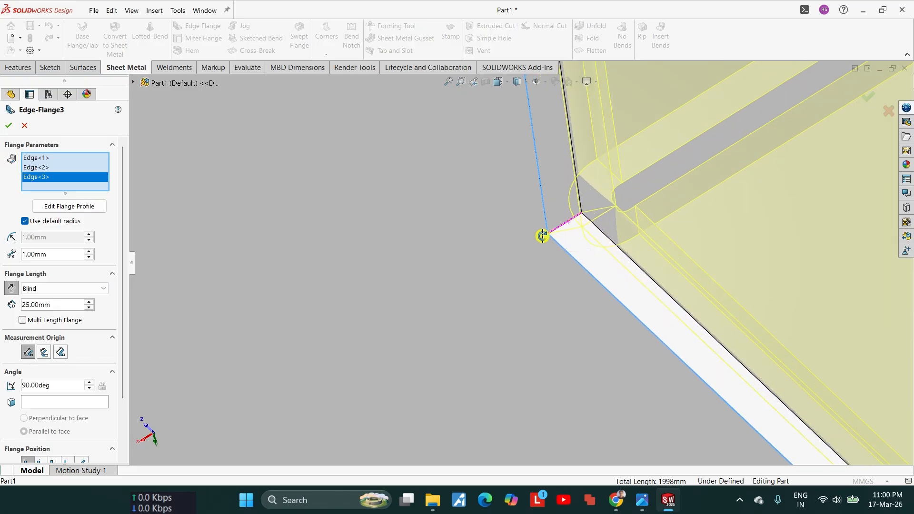
pyautogui.scroll(4, 543, 236)
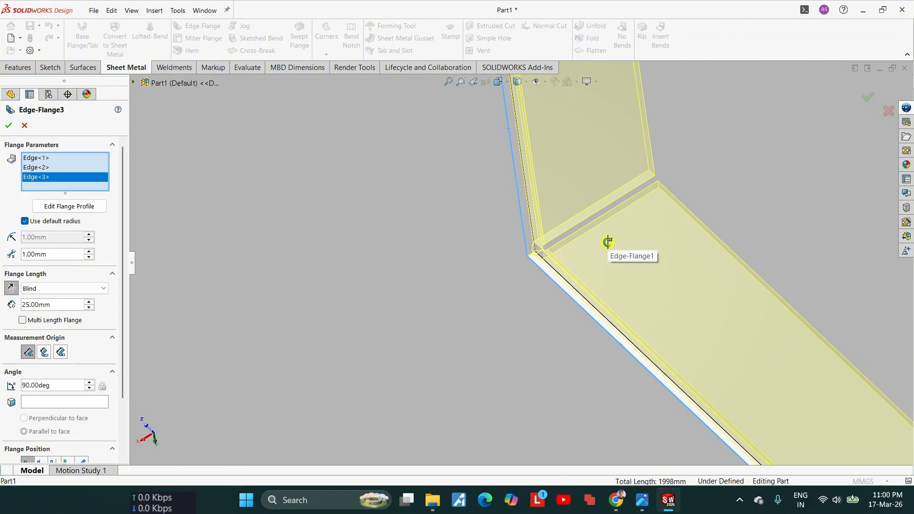
pyautogui.scroll(4, 606, 243)
pyautogui.scroll(3, 590, 254)
pyautogui.moveTo(590, 254); pyautogui.dragTo(590, 281, button='middle')
pyautogui.scroll(2, 590, 281)
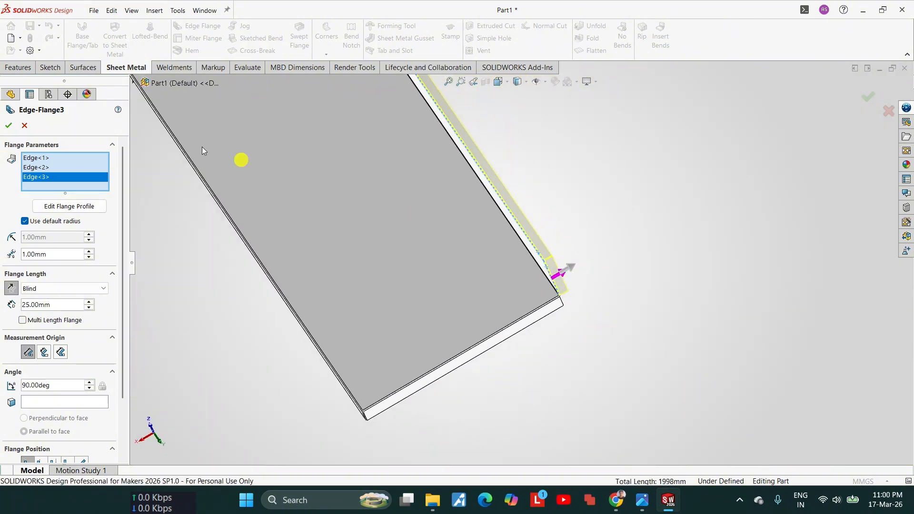
pyautogui.click(8, 128)
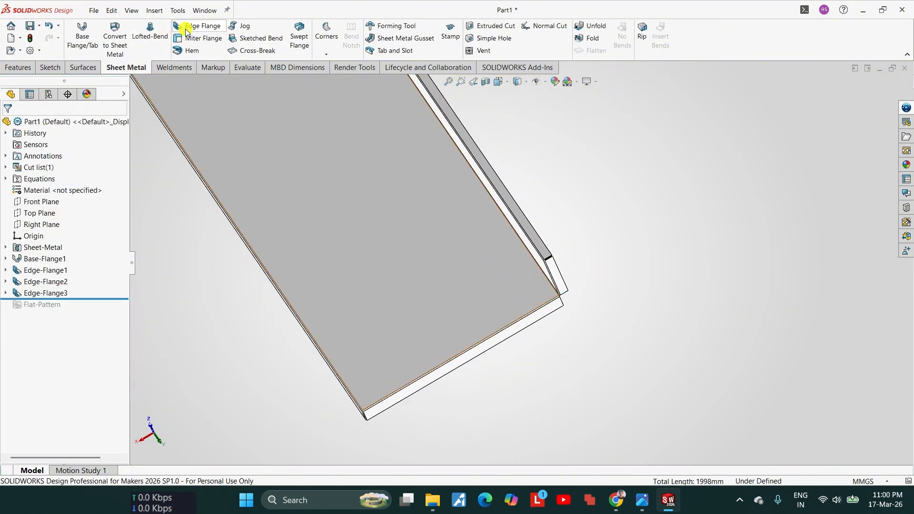
# Step: Start another edge flange on the free outer edges of the three backsplash return flanges
pyautogui.click(186, 31)
pyautogui.scroll(-8, 623, 285)
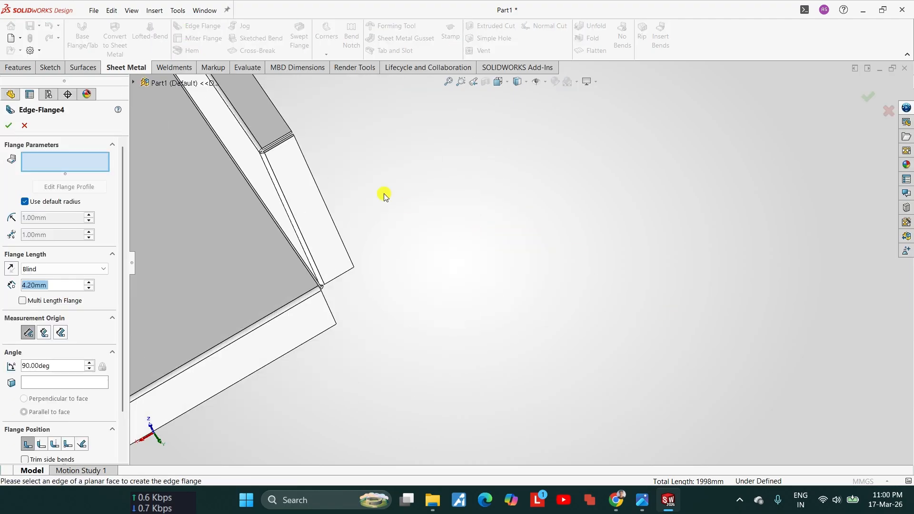
pyautogui.click(292, 157)
pyautogui.scroll(3, 296, 153)
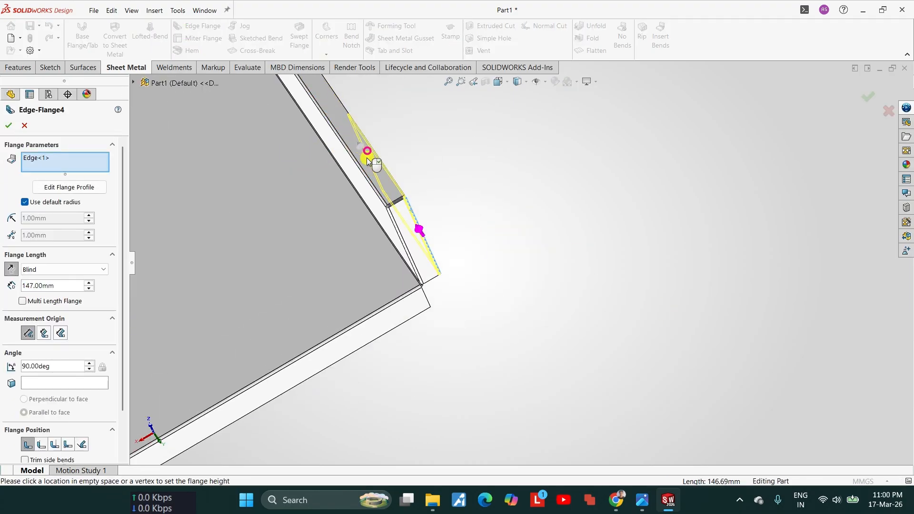
pyautogui.scroll(-6, 369, 160)
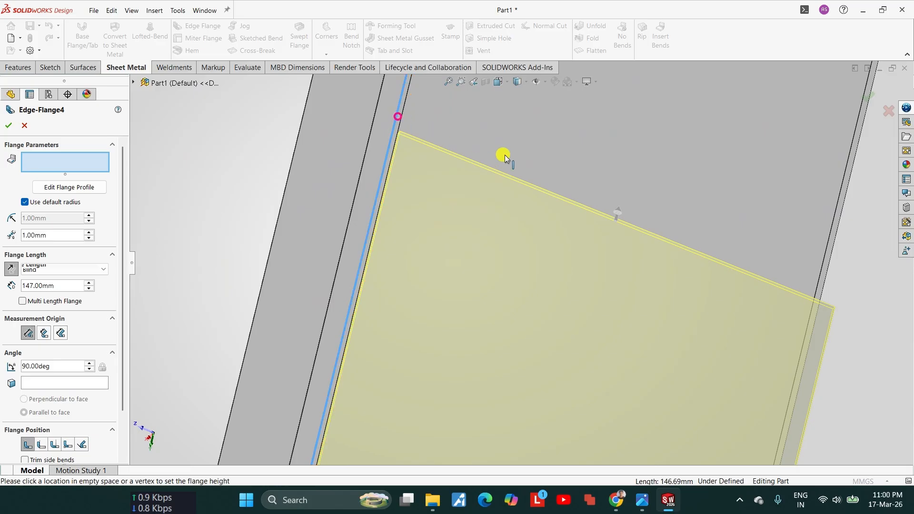
pyautogui.click(506, 156)
pyautogui.scroll(8, 506, 153)
pyautogui.scroll(-4, 319, 395)
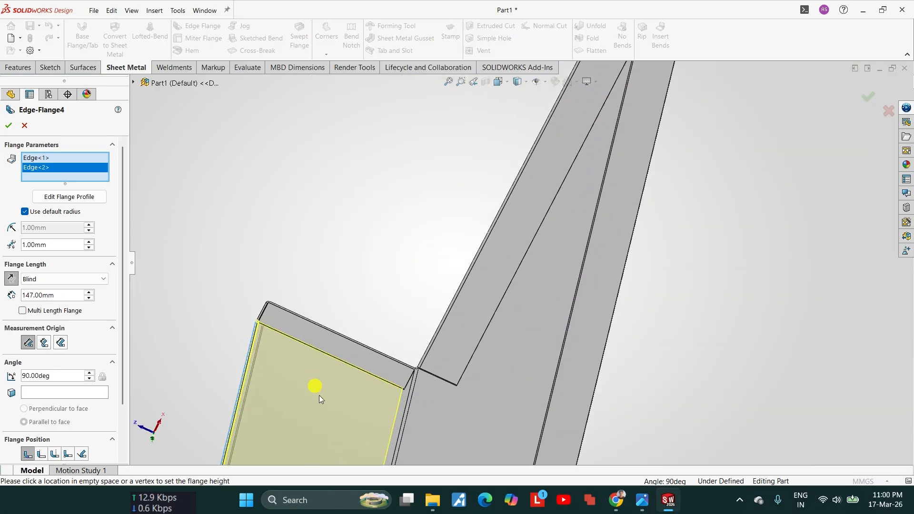
pyautogui.scroll(-4, 319, 395)
pyautogui.click(499, 280)
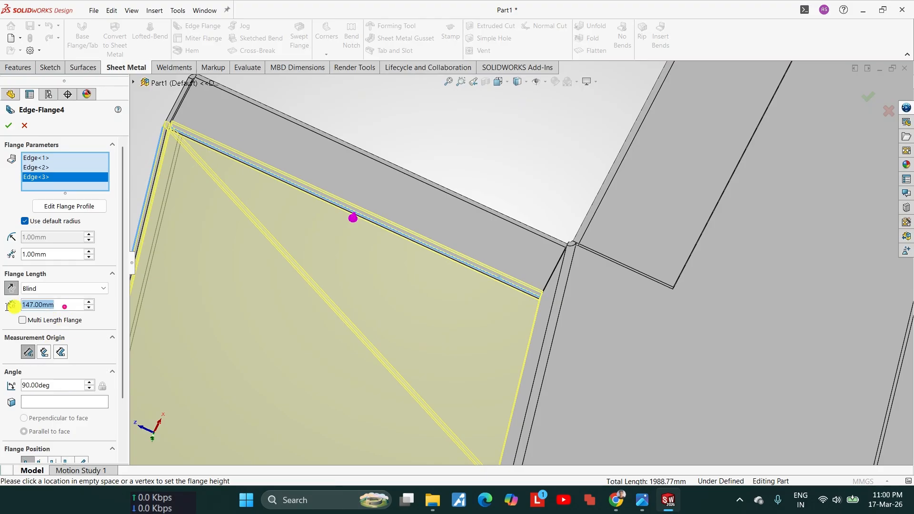
# Step: Set the length of the lips on the backsplash return flanges to 12 mm and accept the edge flange
pyautogui.write('12')
pyautogui.press('Return')
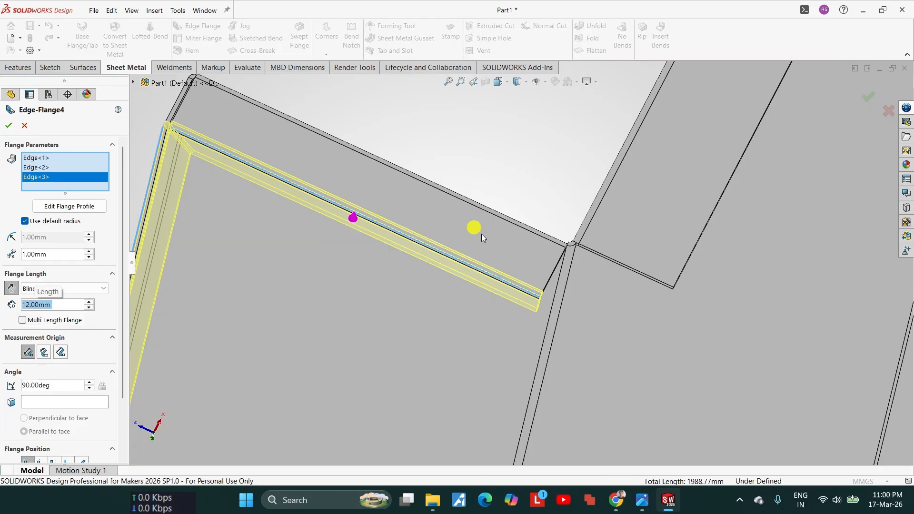
pyautogui.moveTo(481, 233); pyautogui.dragTo(717, 371, button='middle')
pyautogui.click(9, 126)
# Step: Examine the backsplash lips and the rear corner where the return flange meets the downward side flange
pyautogui.scroll(-5, 510, 432)
pyautogui.scroll(4, 638, 349)
pyautogui.moveTo(638, 349); pyautogui.dragTo(547, 337, button='middle')
pyautogui.scroll(-5, 554, 356)
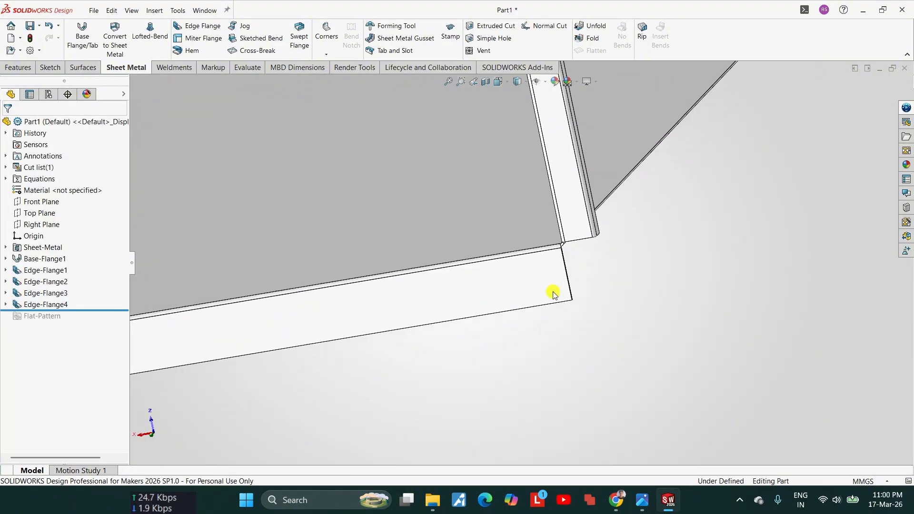
pyautogui.scroll(2, 553, 292)
pyautogui.moveTo(552, 292); pyautogui.dragTo(620, 316, button='middle')
pyautogui.scroll(1, 620, 316)
pyautogui.scroll(-2, 554, 195)
pyautogui.scroll(-1, 542, 170)
pyautogui.scroll(4, 519, 257)
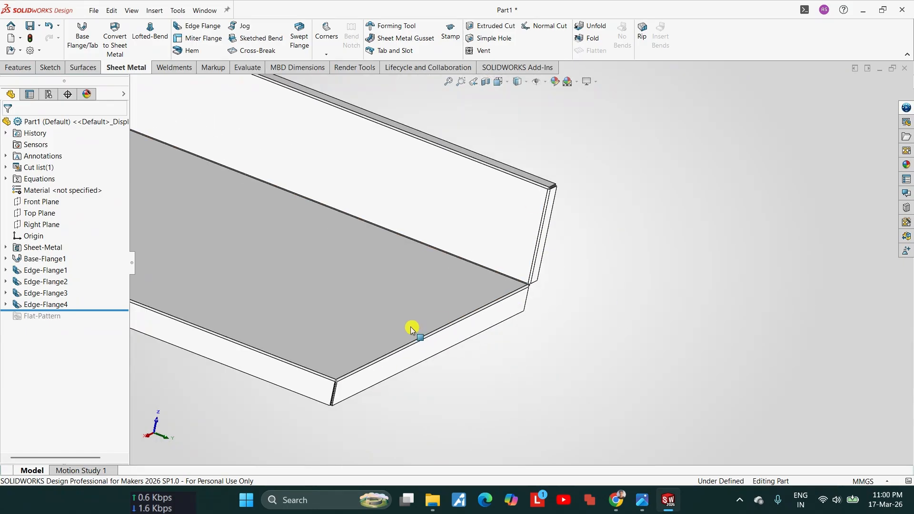
# Step: Start an edge flange on the lower edges of the front and both side downward flanges, pointing inward under the tabletop
pyautogui.scroll(-4, 356, 401)
pyautogui.click(198, 26)
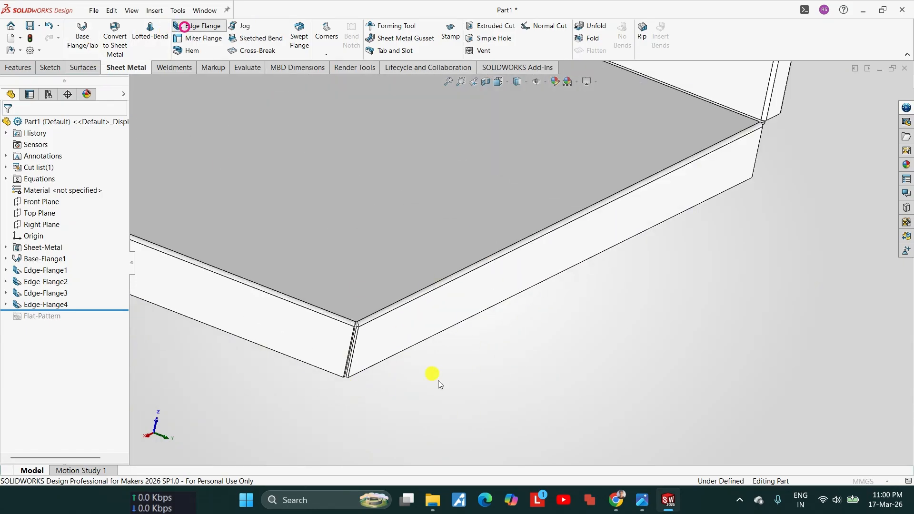
pyautogui.scroll(-3, 438, 381)
pyautogui.click(399, 258)
pyautogui.scroll(2, 390, 252)
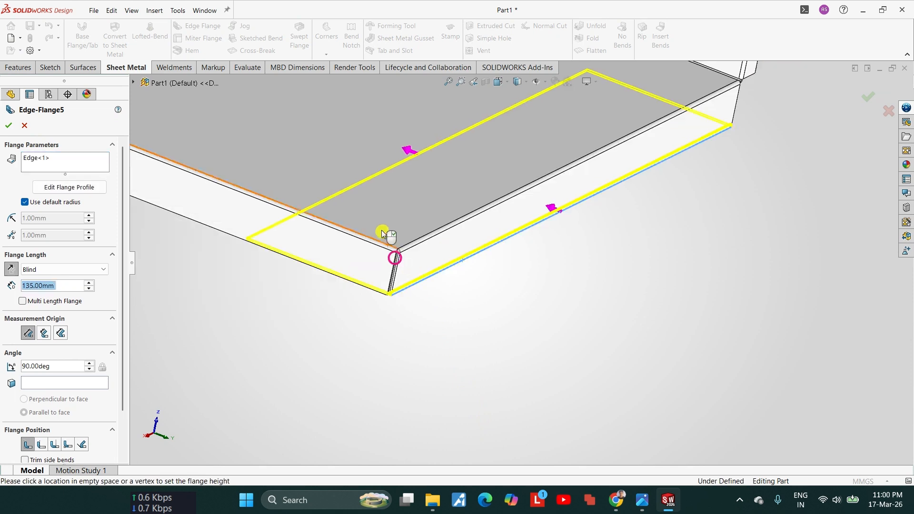
pyautogui.click(237, 238)
pyautogui.scroll(4, 237, 237)
pyautogui.moveTo(236, 235); pyautogui.dragTo(288, 183, button='middle')
pyautogui.scroll(-4, 333, 188)
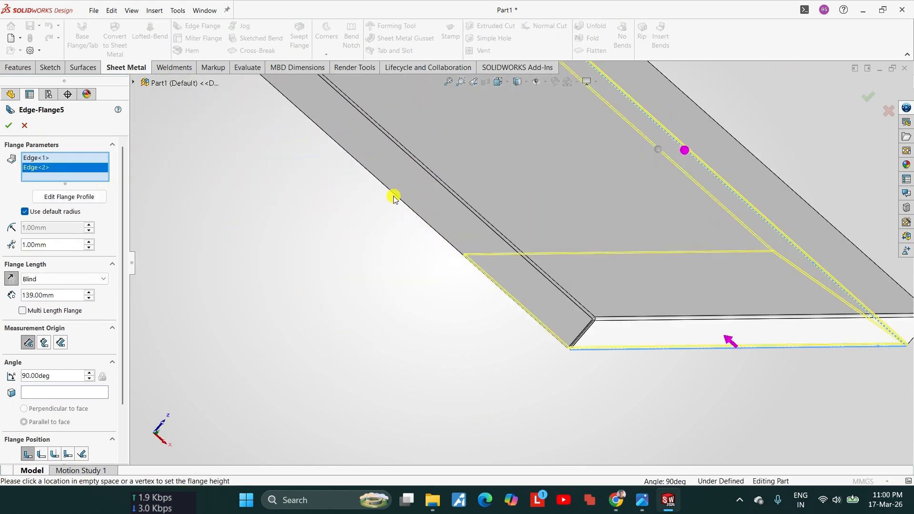
pyautogui.click(395, 196)
pyautogui.scroll(5, 398, 197)
pyautogui.moveTo(448, 243); pyautogui.dragTo(280, 303, button='middle')
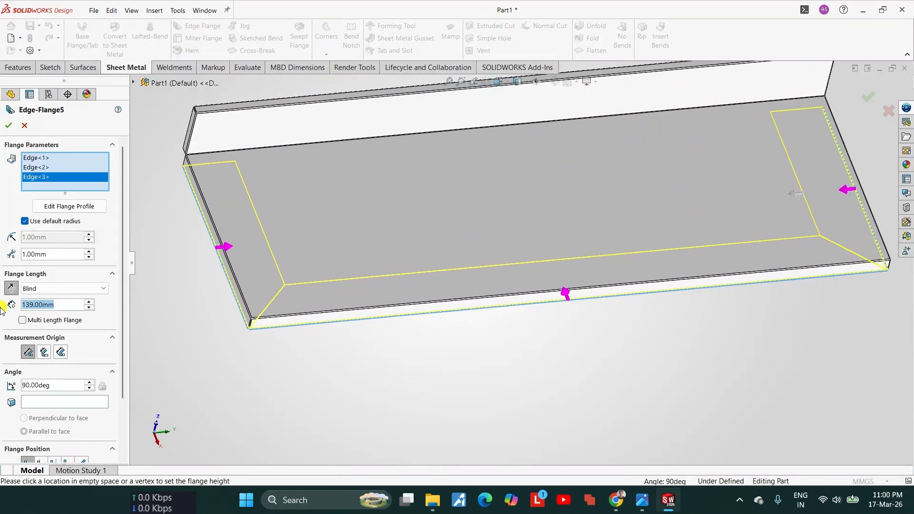
# Step: Set the length of the inward flanges under the tabletop to 12 mm and accept the edge flange
pyautogui.write('22')
pyautogui.press('BackSpace')
pyautogui.press('BackSpace')
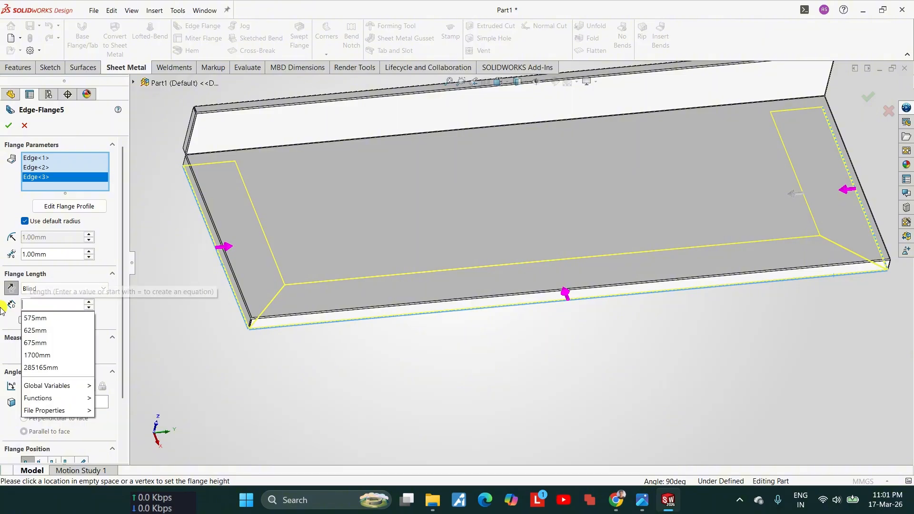
pyautogui.write('12')
pyautogui.press('Return')
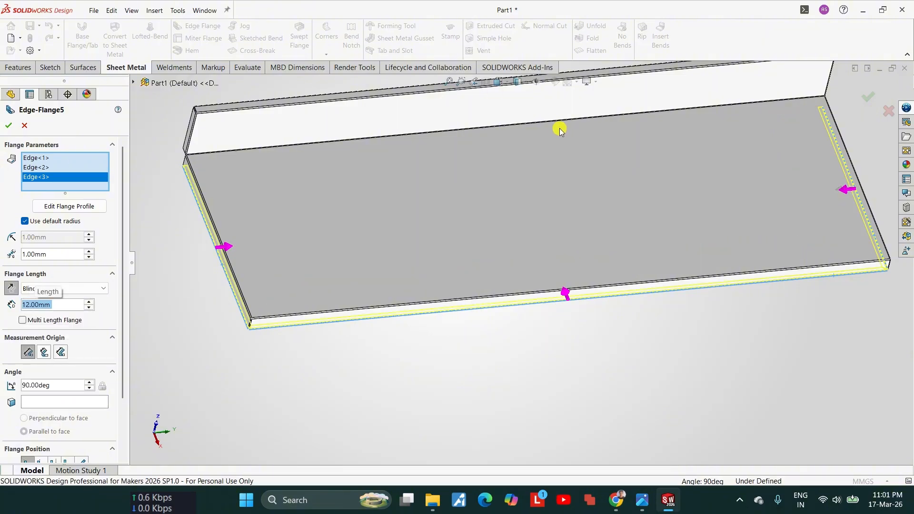
pyautogui.scroll(2, 710, 188)
pyautogui.scroll(-5, 574, 234)
pyautogui.click(8, 124)
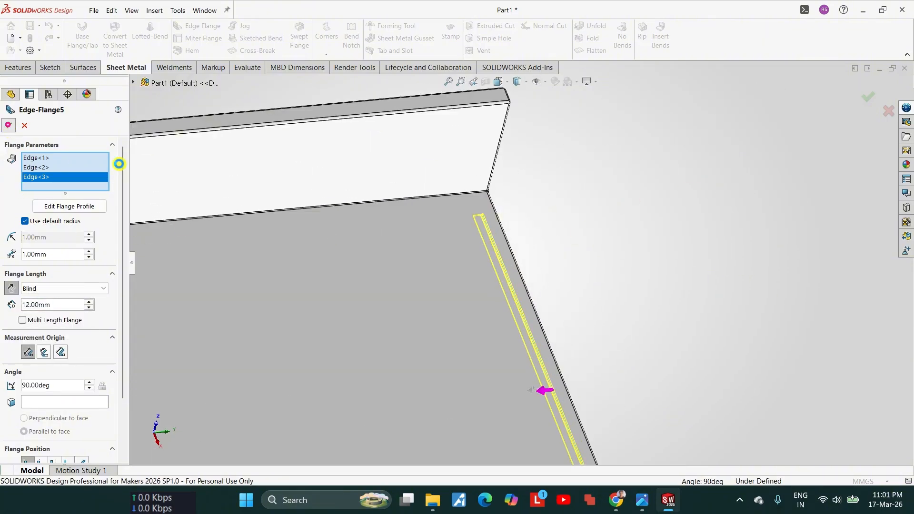
# Step: Examine the flanges around the table and the gap at the rear corner between the backsplash return and the side flange
pyautogui.scroll(4, 503, 289)
pyautogui.moveTo(504, 290); pyautogui.dragTo(349, 245, button='middle')
pyautogui.scroll(4, 233, 264)
pyautogui.scroll(-5, 233, 264)
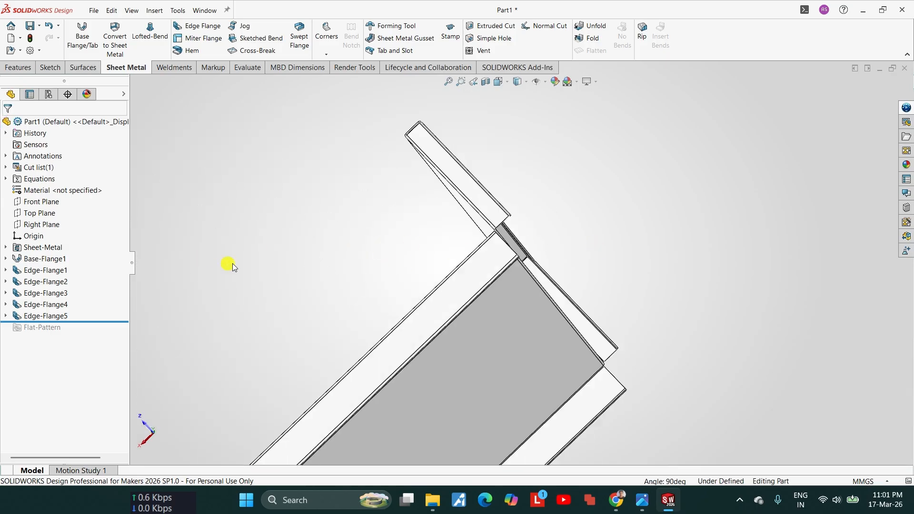
pyautogui.scroll(-4, 581, 262)
pyautogui.moveTo(590, 255); pyautogui.dragTo(685, 329, button='middle')
pyautogui.scroll(3, 690, 332)
pyautogui.scroll(-3, 689, 333)
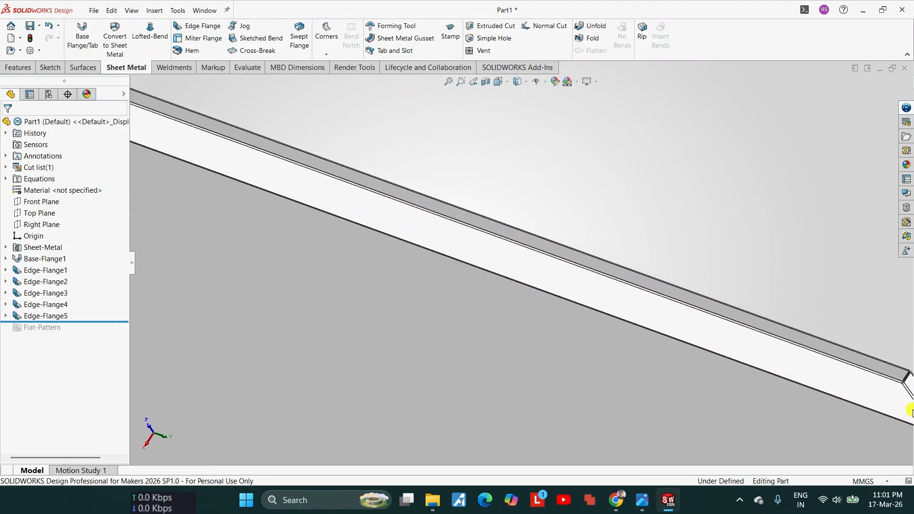
pyautogui.scroll(3, 866, 383)
pyautogui.scroll(-3, 780, 366)
pyautogui.moveTo(664, 325); pyautogui.dragTo(643, 314, button='middle')
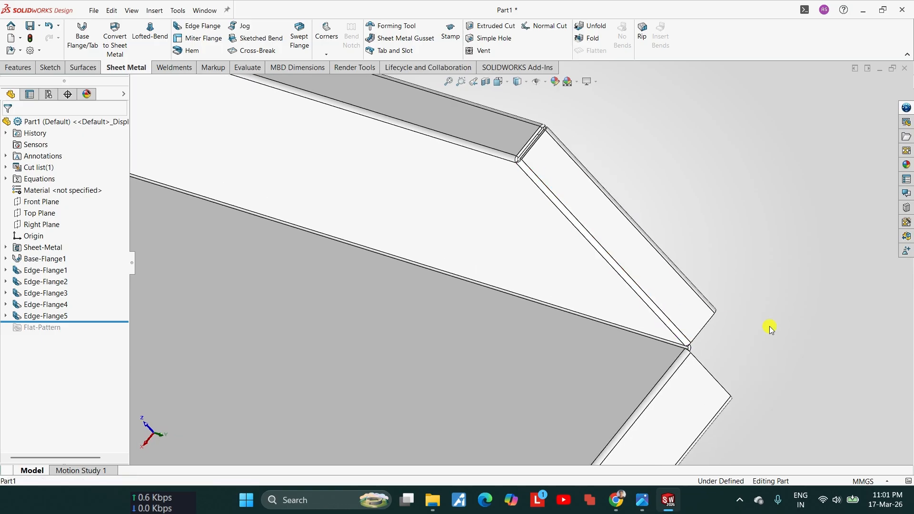
pyautogui.scroll(-3, 716, 346)
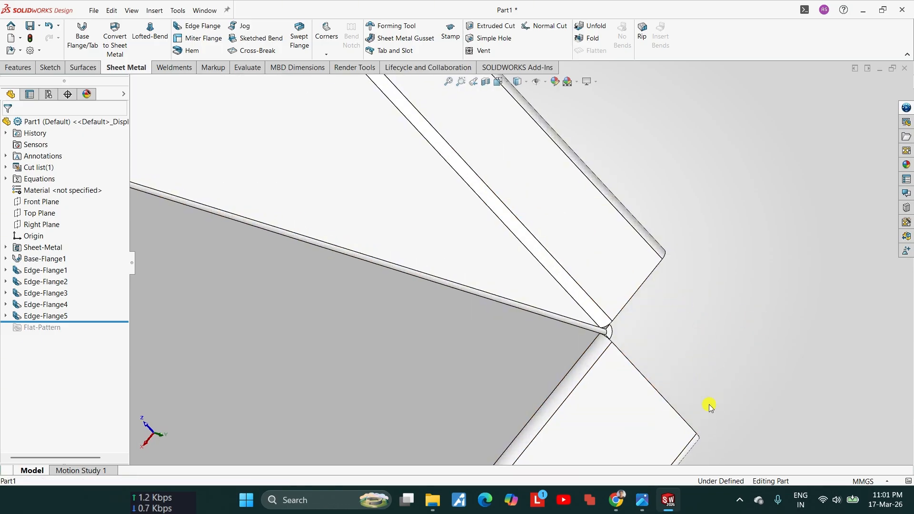
pyautogui.scroll(5, 616, 301)
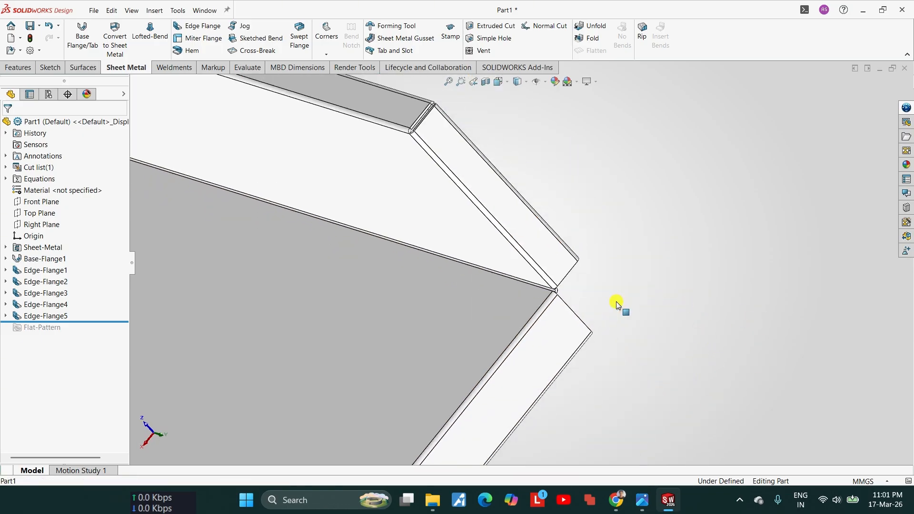
# Step: Start a sketch on the outer face of the downward side flange next to the rear corner gap
pyautogui.click(546, 321)
pyautogui.click(589, 295)
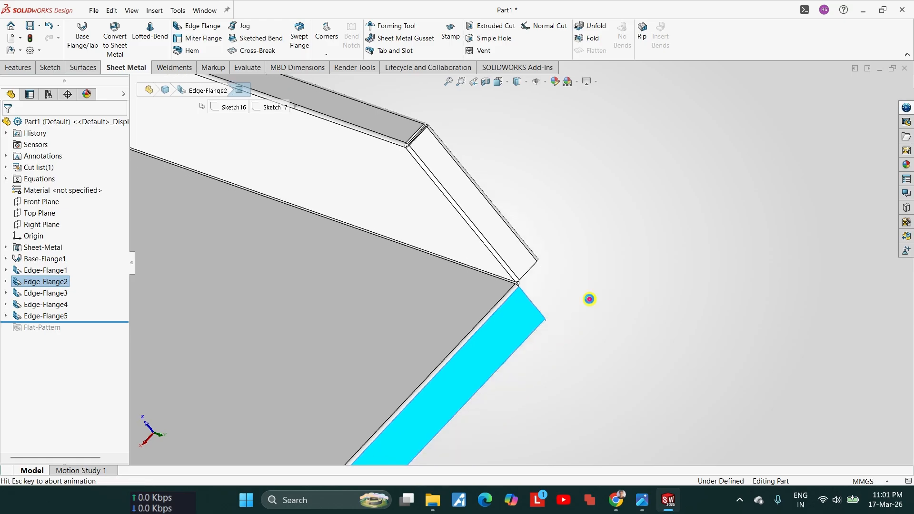
pyautogui.click(434, 329)
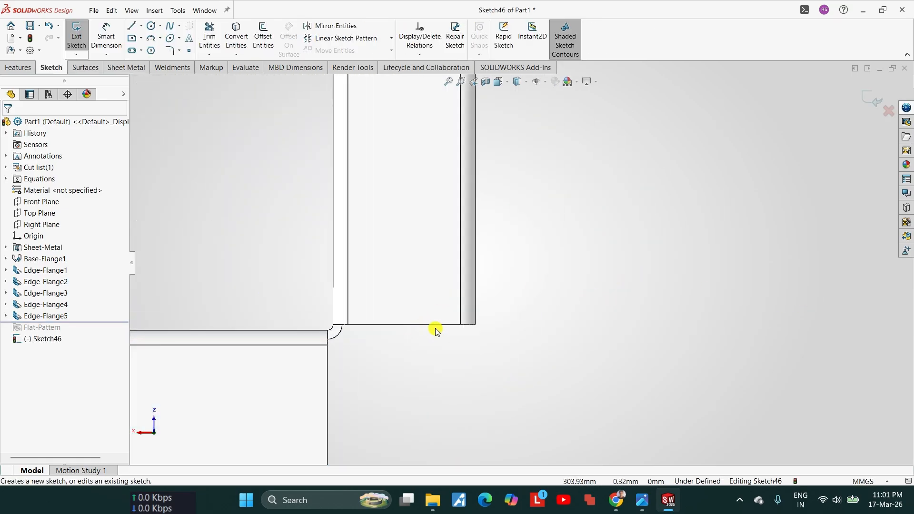
# Step: Convert the backsplash return's lower edges, the corner arc and the side flange's rear end edges into sketch entities
pyautogui.click(434, 325)
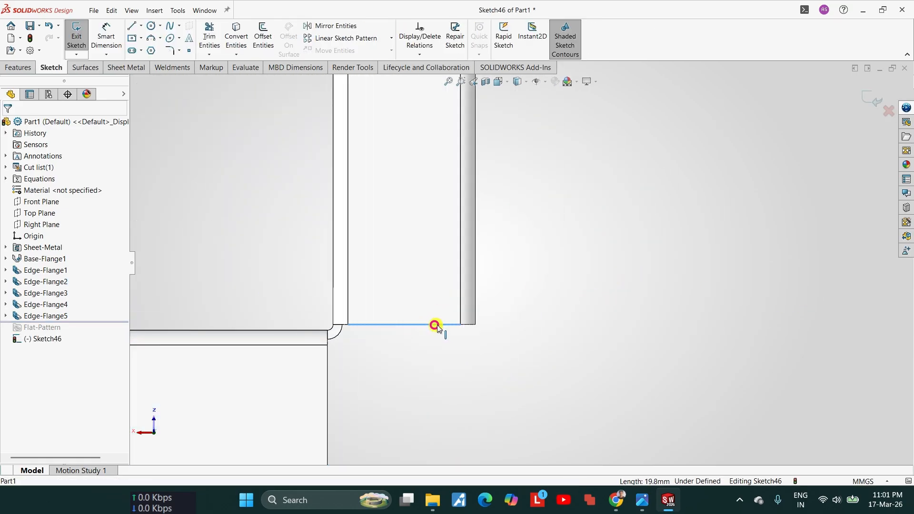
pyautogui.keyDown('ctrl'); pyautogui.click(468, 325); pyautogui.keyUp('ctrl')
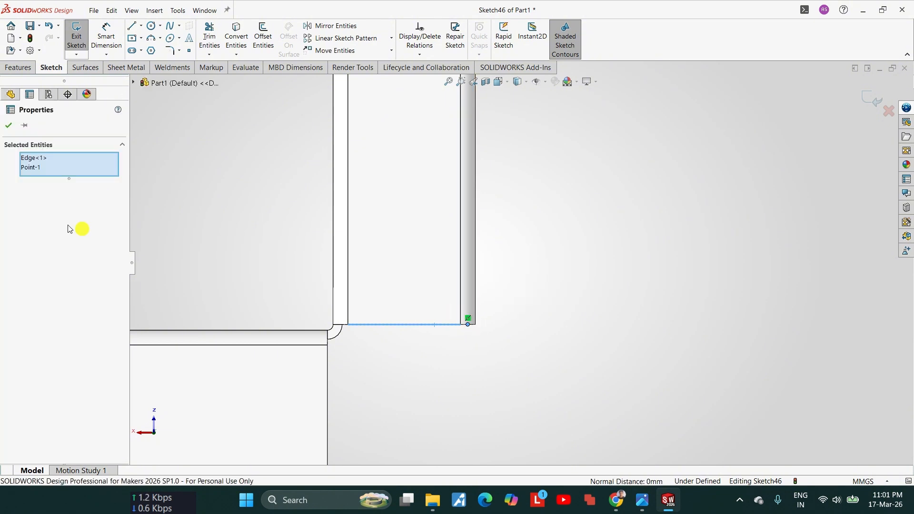
pyautogui.click(36, 169)
pyautogui.press('Delete')
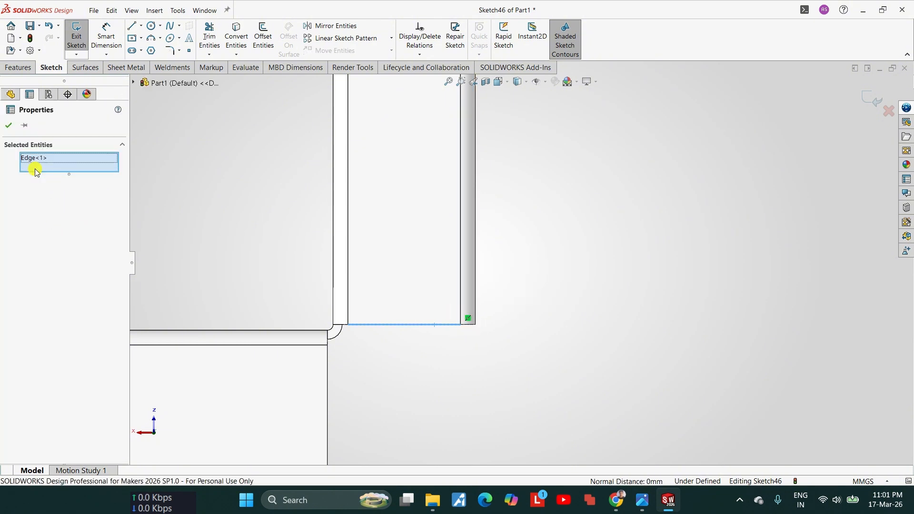
pyautogui.scroll(-3, 414, 312)
pyautogui.keyDown('ctrl'); pyautogui.click(510, 306); pyautogui.keyUp('ctrl')
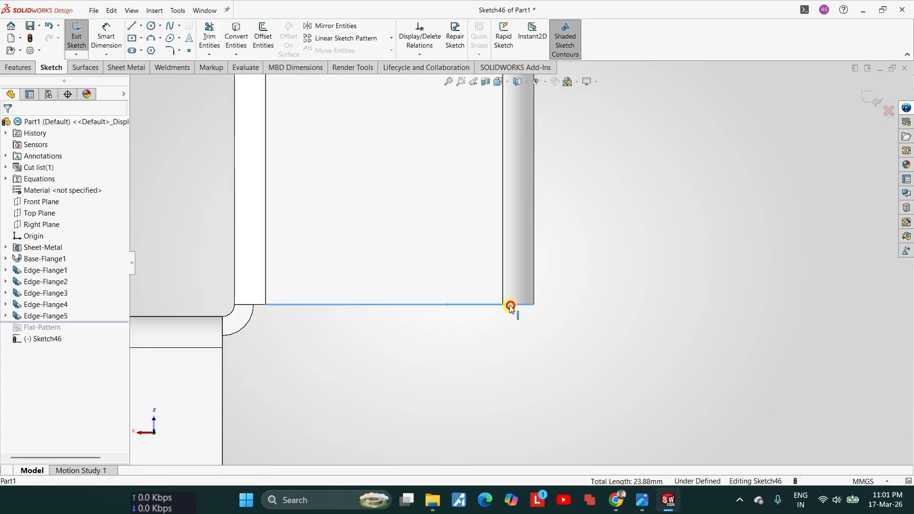
pyautogui.scroll(2, 447, 324)
pyautogui.scroll(-4, 350, 286)
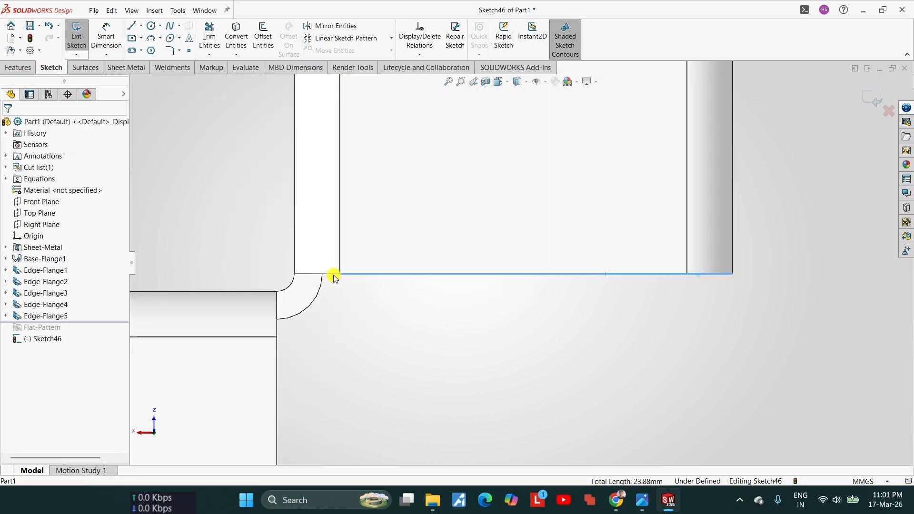
pyautogui.keyDown('ctrl'); pyautogui.click(312, 303); pyautogui.keyUp('ctrl')
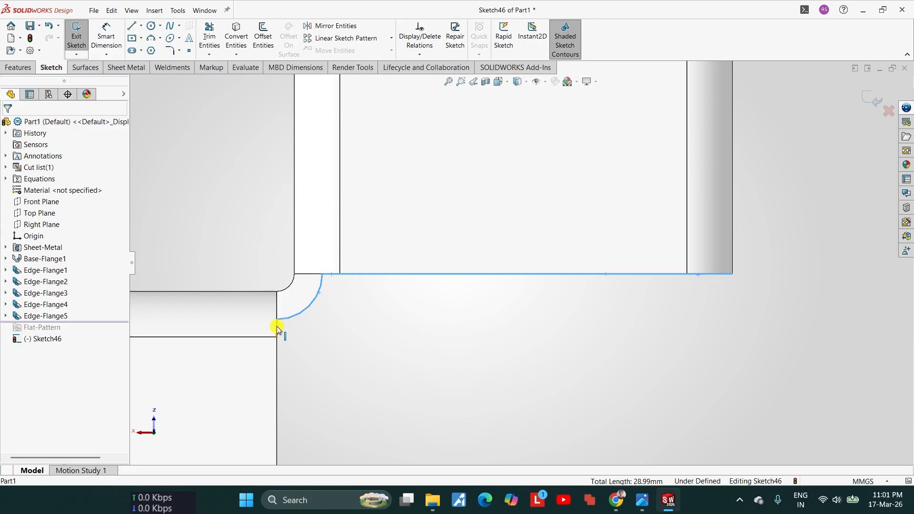
pyautogui.keyDown('ctrl'); pyautogui.click(278, 355); pyautogui.keyUp('ctrl')
pyautogui.scroll(5, 320, 362)
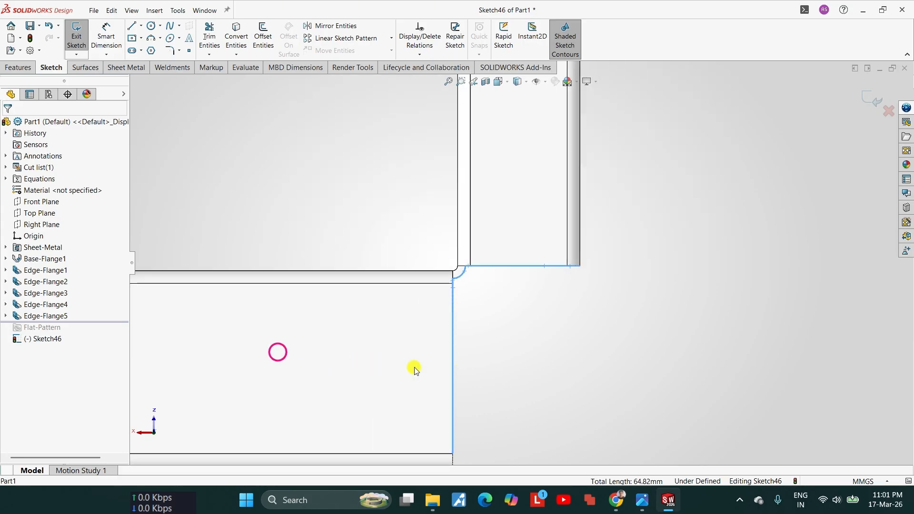
pyautogui.scroll(-3, 470, 438)
pyautogui.keyDown('ctrl'); pyautogui.click(489, 315); pyautogui.keyUp('ctrl')
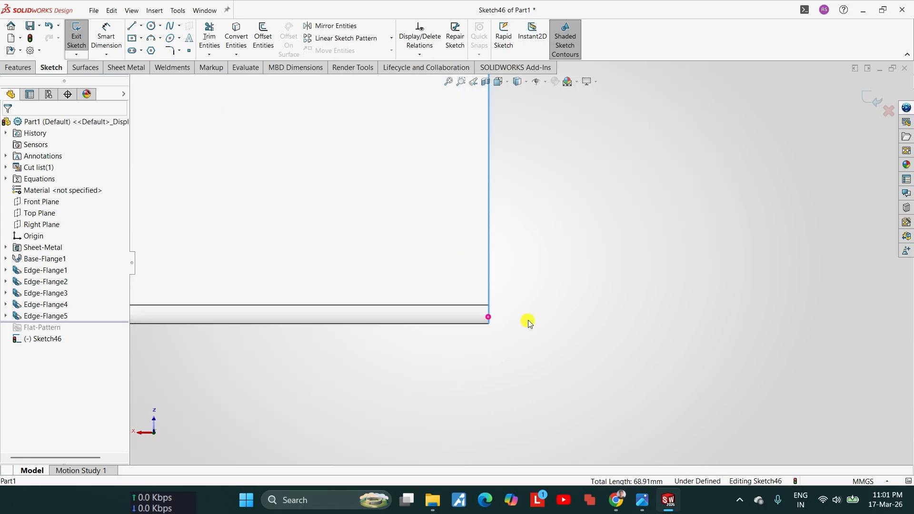
pyautogui.scroll(1, 526, 320)
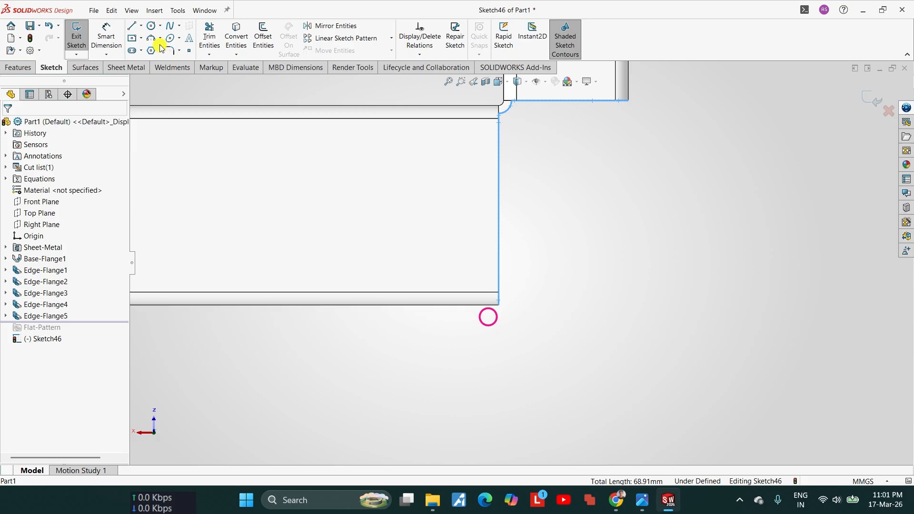
pyautogui.click(236, 37)
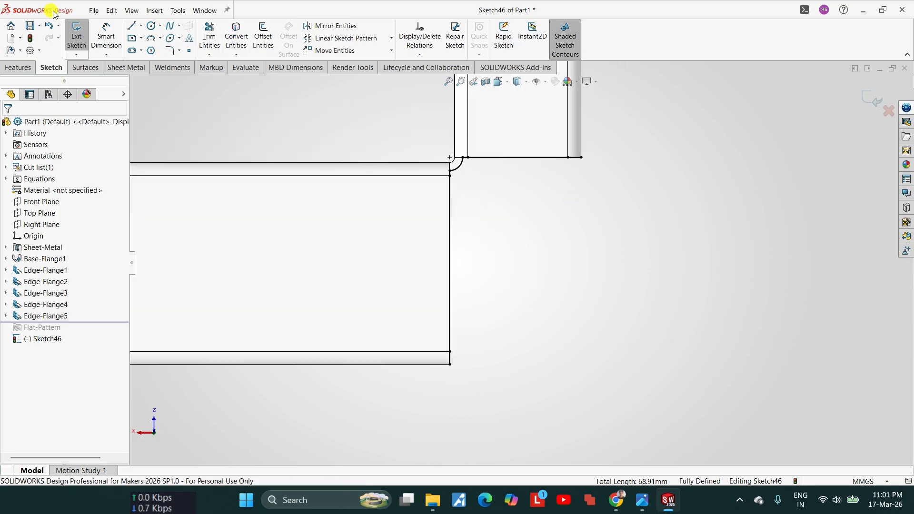
# Step: Close the corner profile with a 26 mm horizontal line and a 41 mm vertical line up to the return's outer corner
pyautogui.click(132, 26)
pyautogui.click(449, 365)
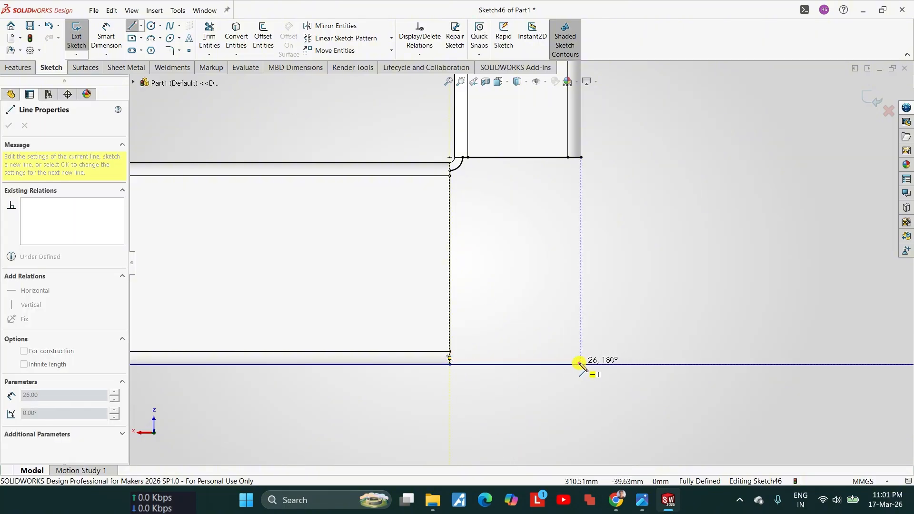
pyautogui.click(581, 365)
pyautogui.click(581, 159)
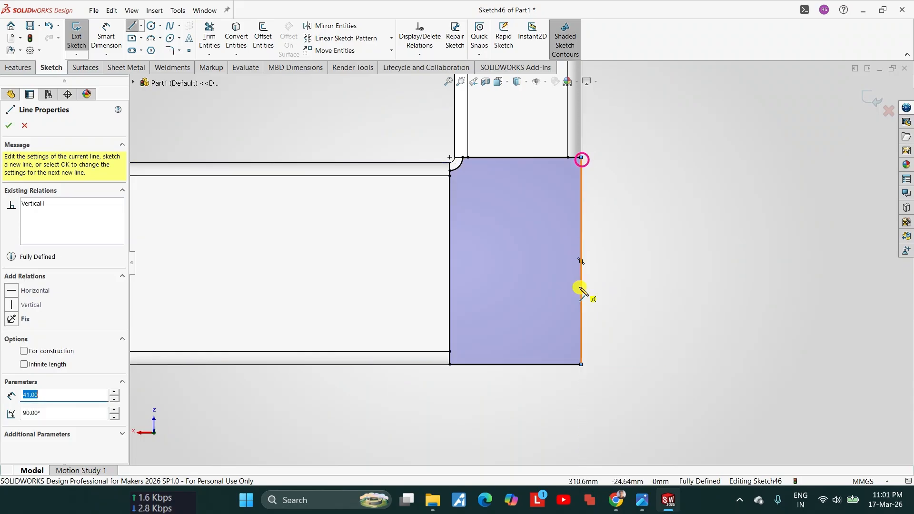
pyautogui.scroll(5, 580, 287)
pyautogui.press('Escape')
# Step: Create a base flange from the corner profile as a separate body, with Merge result turned off
pyautogui.click(115, 67)
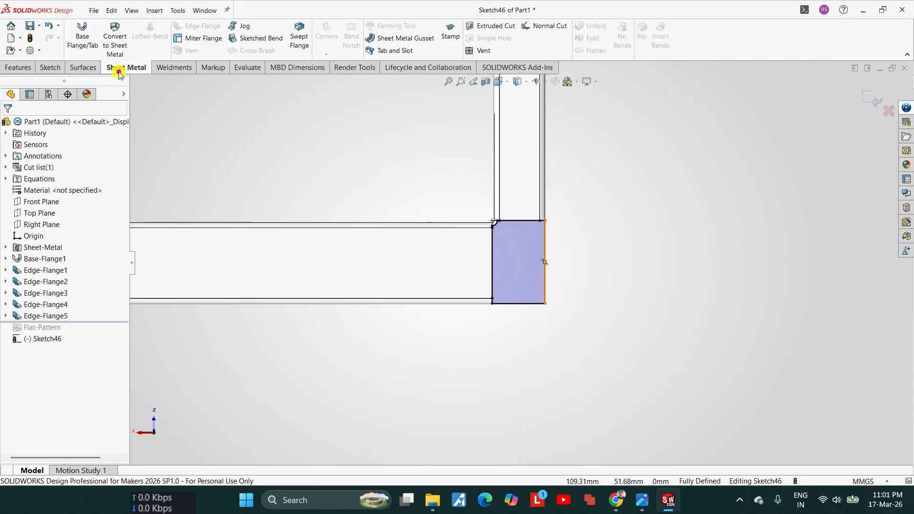
pyautogui.click(82, 38)
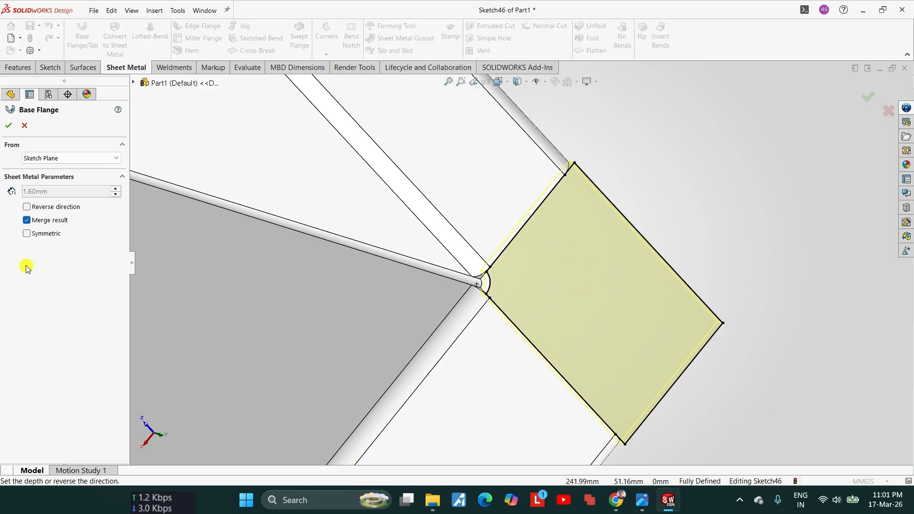
pyautogui.click(29, 221)
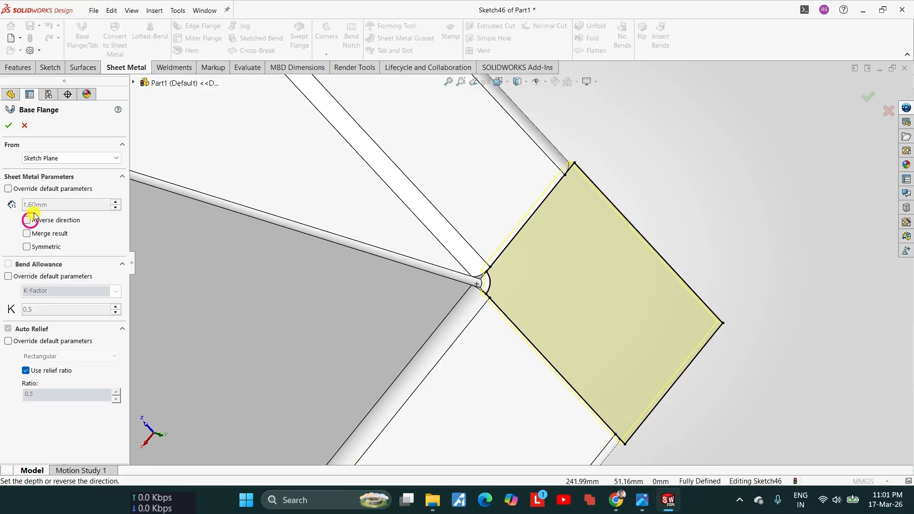
pyautogui.click(8, 126)
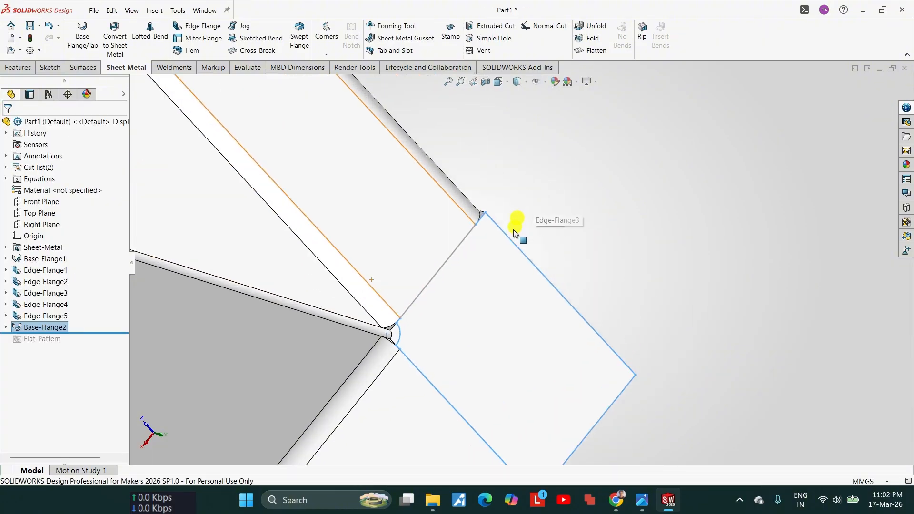
# Step: Add 12 mm edge flanges along the two outer edges of the corner plate, pointing inward at 90 degrees
pyautogui.click(179, 25)
pyautogui.click(543, 246)
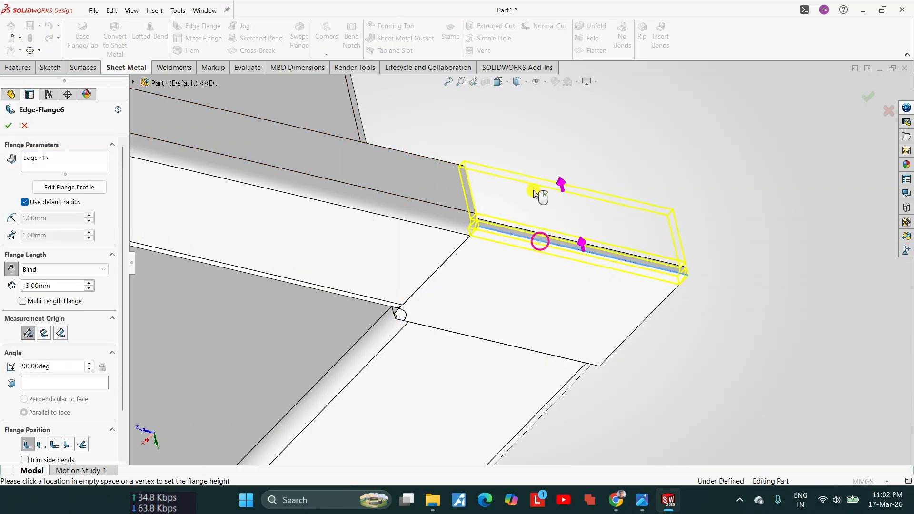
pyautogui.moveTo(603, 317); pyautogui.dragTo(691, 341, button='middle')
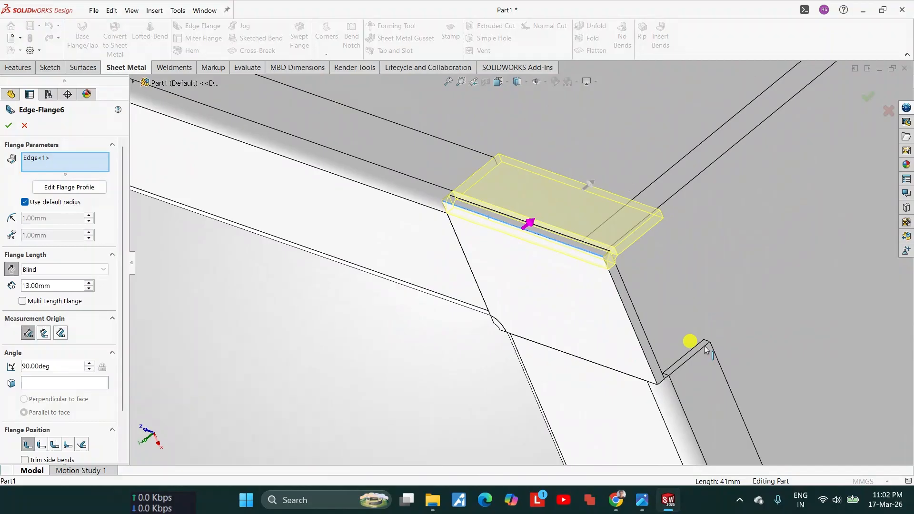
pyautogui.click(645, 355)
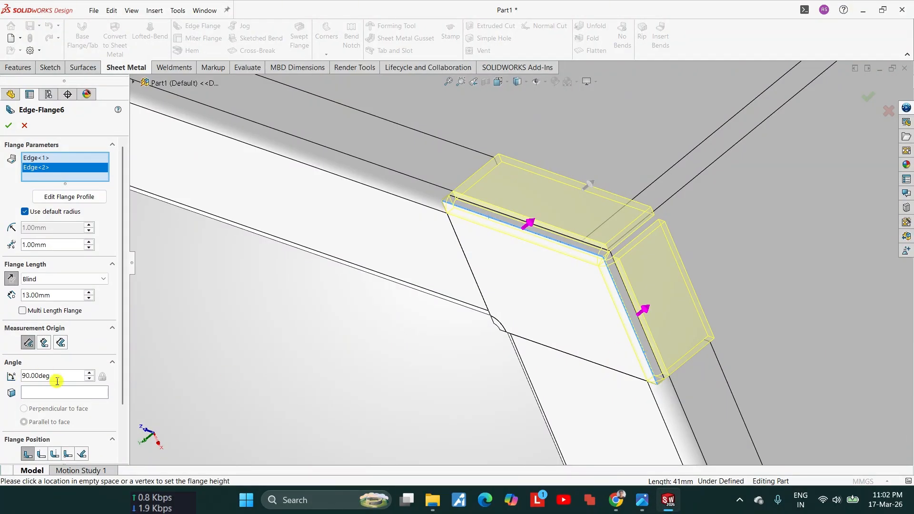
pyautogui.moveTo(54, 293); pyautogui.dragTo(2, 295)
pyautogui.write('12')
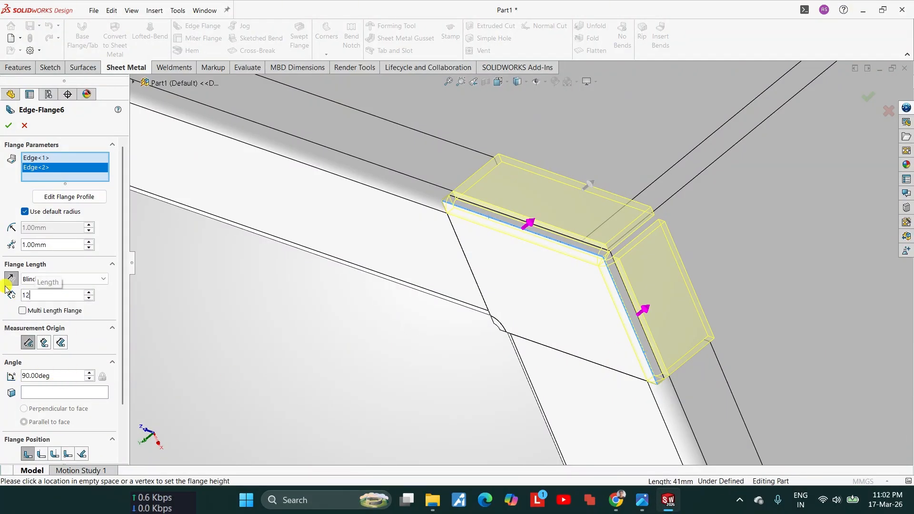
pyautogui.press('Return')
pyautogui.click(5, 127)
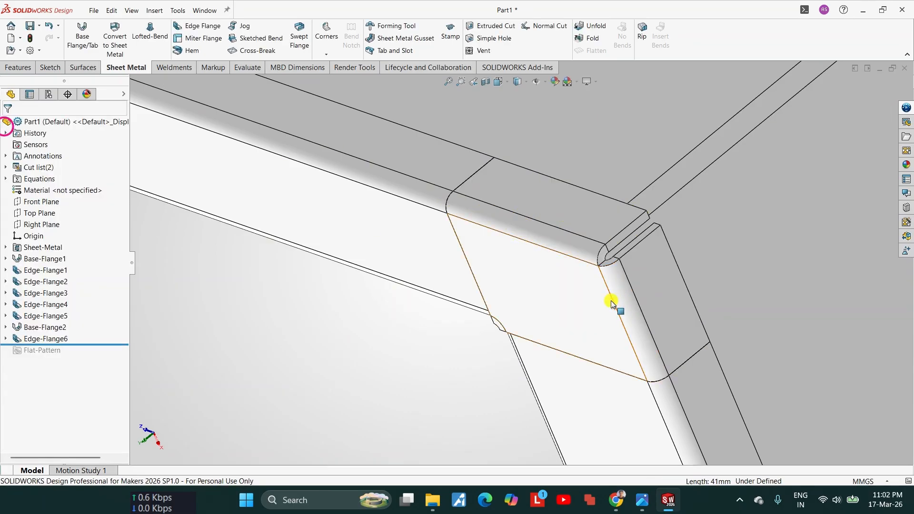
# Step: Examine how the flanged corner plate meets the neighbouring flanges from several sides
pyautogui.scroll(-5, 602, 378)
pyautogui.moveTo(636, 344)
pyautogui.mouseDown(button='middle')
pyautogui.moveTo(608, 281)
pyautogui.moveTo(515, 252)
pyautogui.moveTo(526, 267)
pyautogui.moveTo(519, 271)
pyautogui.moveTo(483, 261)
pyautogui.moveTo(527, 285)
pyautogui.moveTo(357, 149)
pyautogui.moveTo(370, 150)
pyautogui.mouseUp(button='middle')
pyautogui.click(519, 272)
pyautogui.moveTo(626, 332); pyautogui.dragTo(602, 332, button='middle')
pyautogui.press('Escape')
pyautogui.press('f')
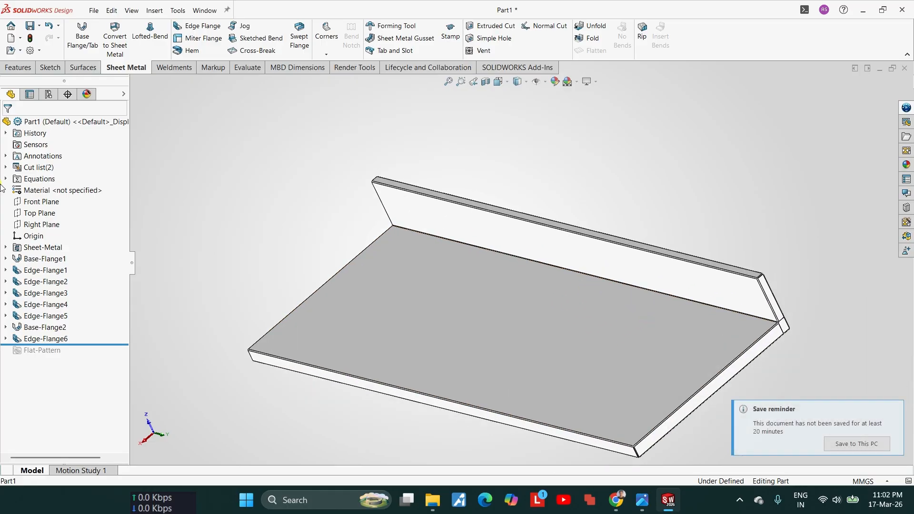
# Step: Mirror the flanged corner plate body about the Right Plane to fill the opposite rear corner
pyautogui.click(47, 225)
pyautogui.scroll(-3, 673, 300)
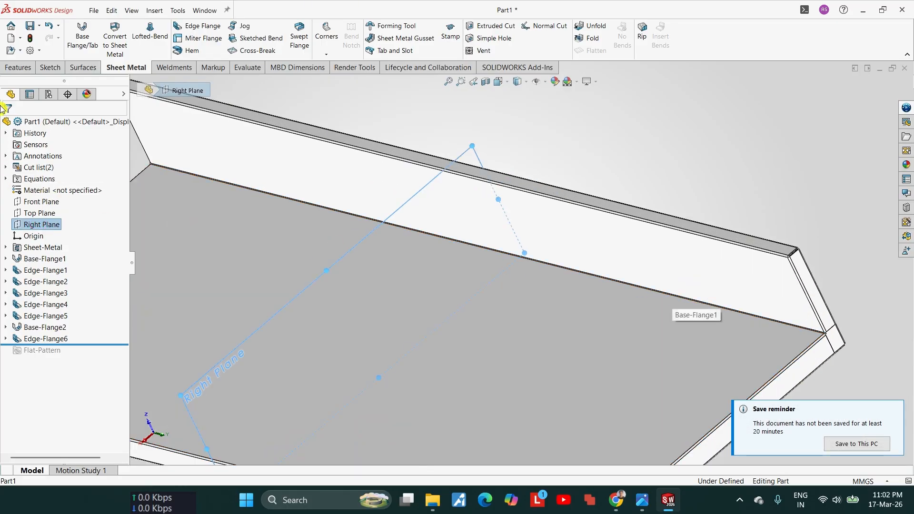
pyautogui.click(19, 69)
pyautogui.click(480, 51)
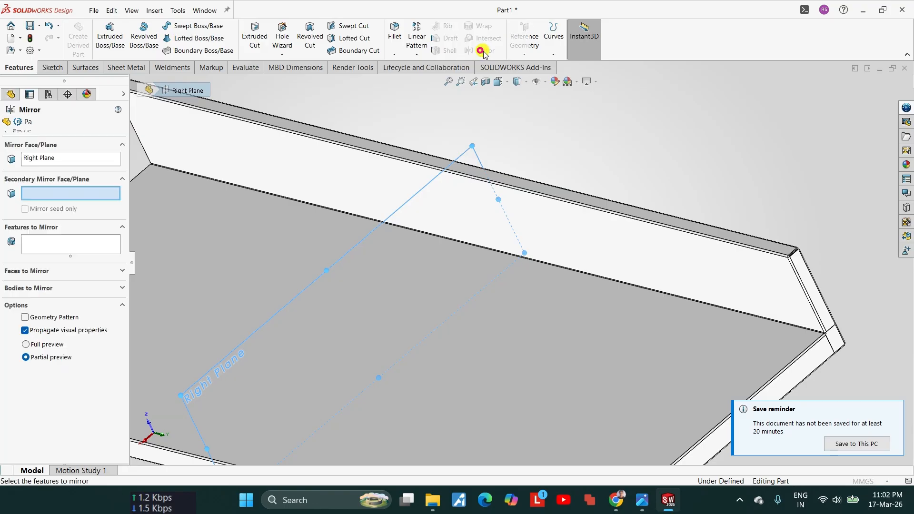
pyautogui.press('f')
pyautogui.scroll(-5, 727, 256)
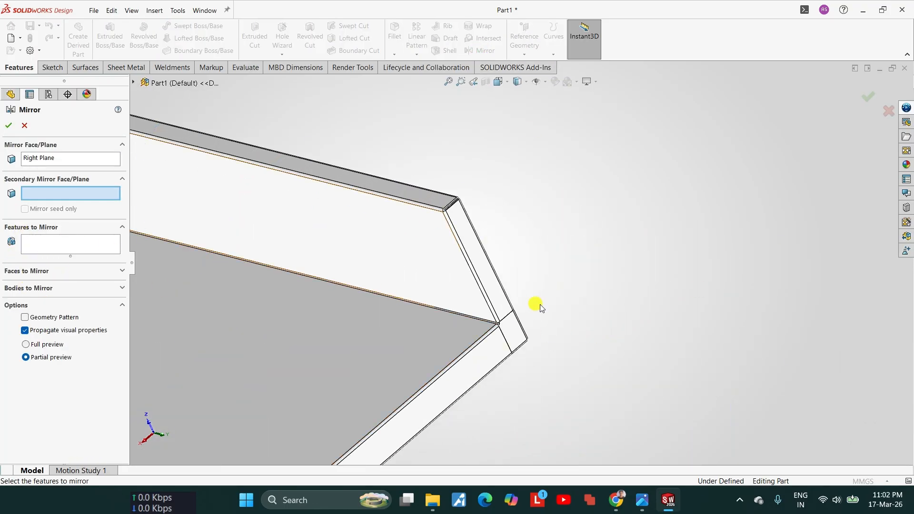
pyautogui.scroll(-3, 508, 328)
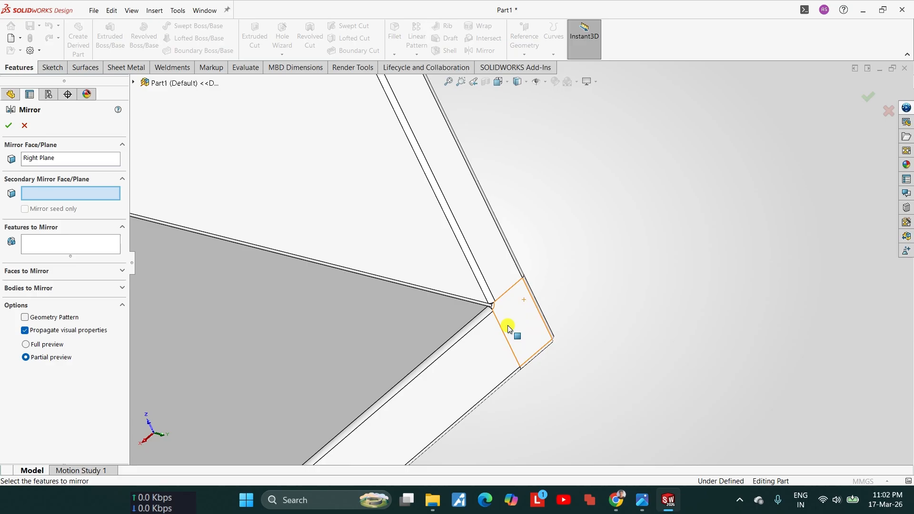
pyautogui.click(29, 288)
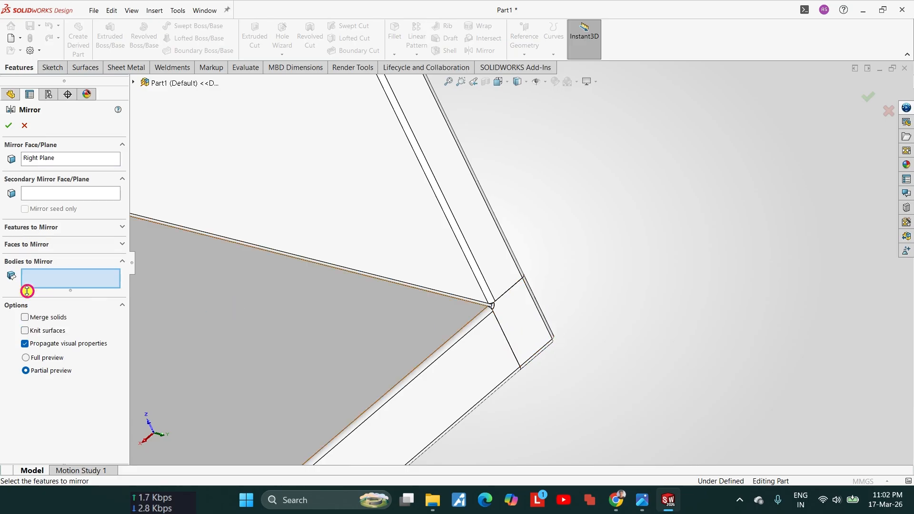
pyautogui.click(39, 280)
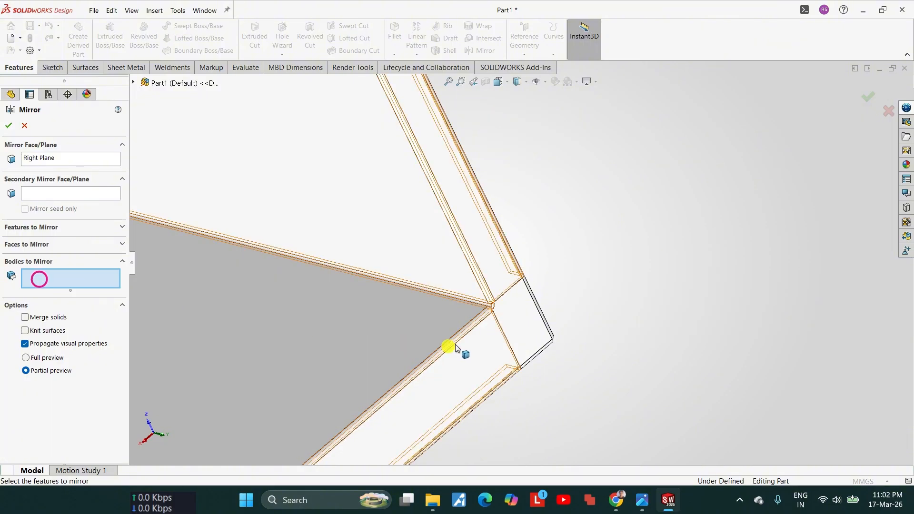
pyautogui.scroll(5, 541, 333)
pyautogui.click(541, 333)
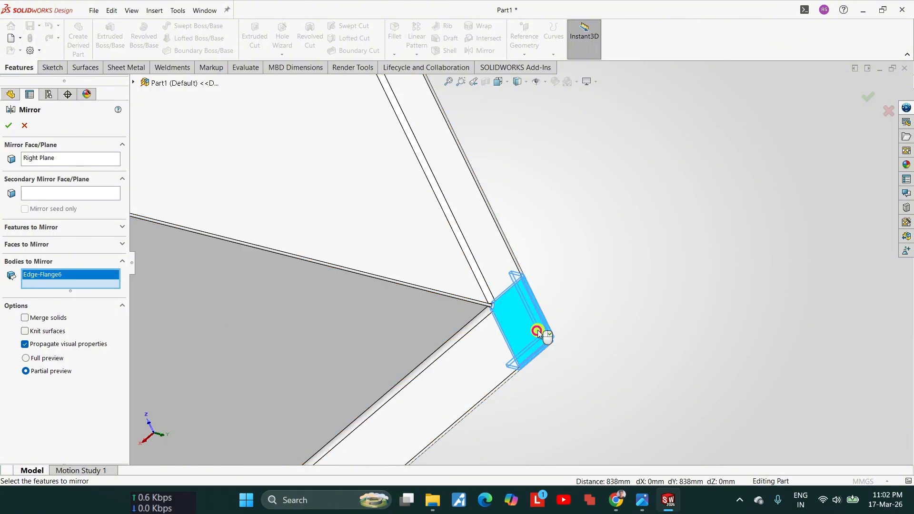
pyautogui.scroll(3, 541, 333)
pyautogui.click(9, 125)
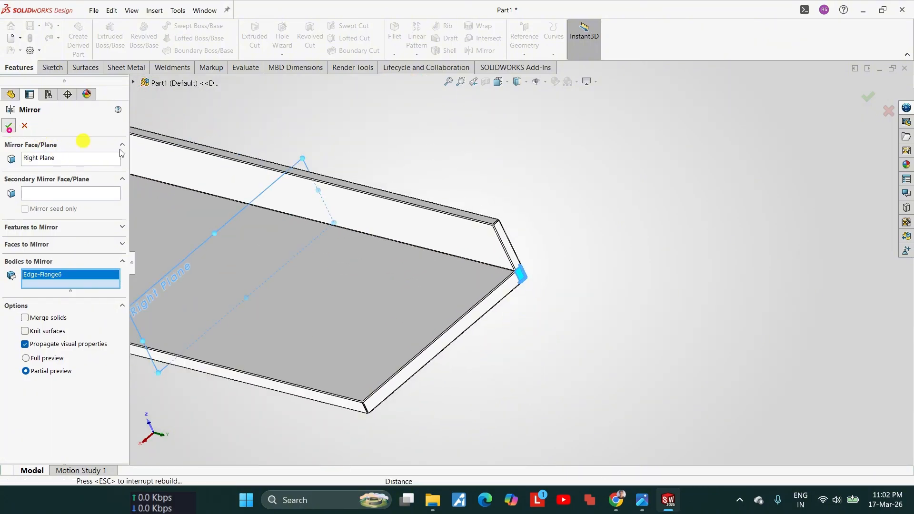
# Step: Inspect the mirrored corner plate at the opposite rear corner and the finished table top as a whole
pyautogui.press('f')
pyautogui.moveTo(321, 244); pyautogui.dragTo(427, 290, button='middle')
pyautogui.scroll(-5, 281, 191)
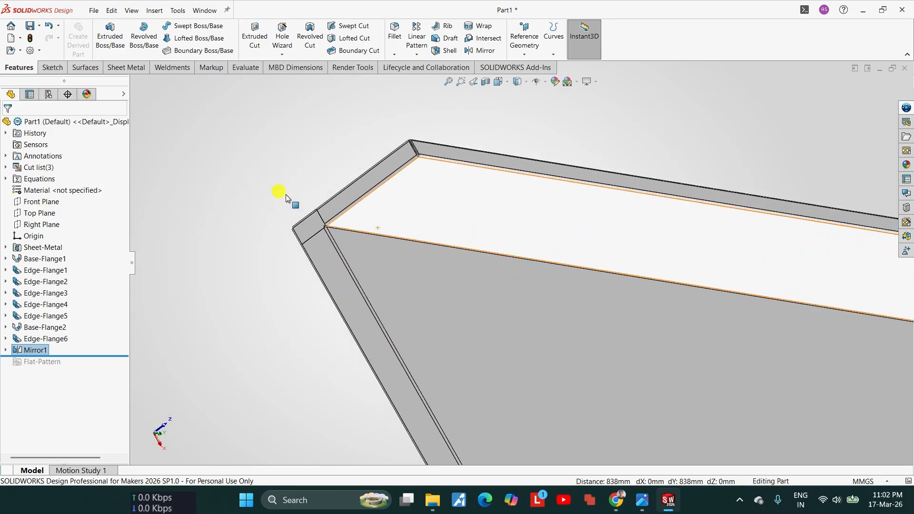
pyautogui.moveTo(281, 192); pyautogui.dragTo(507, 304, button='middle')
pyautogui.scroll(5, 507, 304)
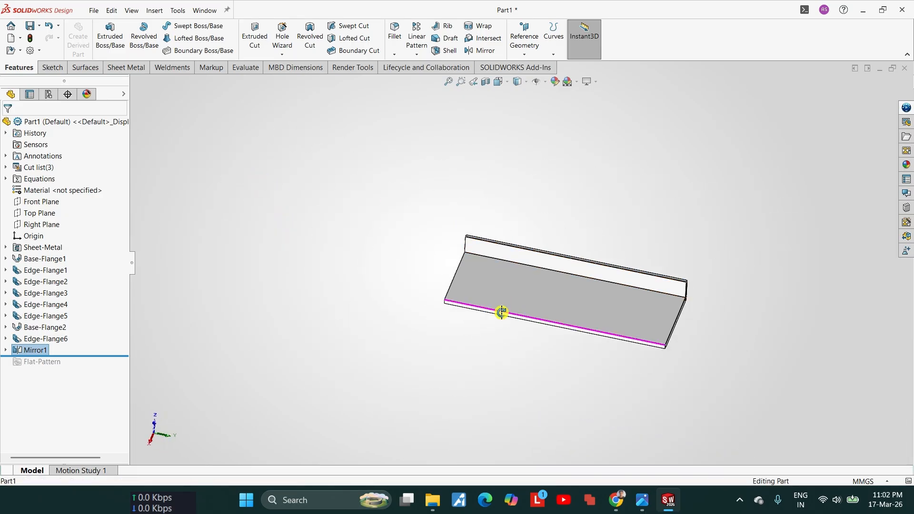
# Step: Start saving the part, creating and opening a folder "SS TABLE WITH 2 UNDERSHELVES" inside "silidworks design for practices"
pyautogui.hotkey('ctrl', 's')
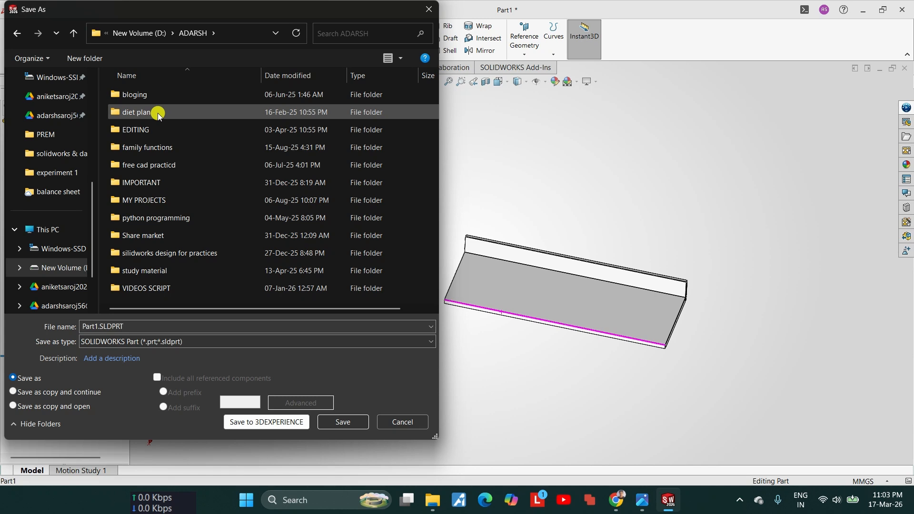
pyautogui.doubleClick(188, 257)
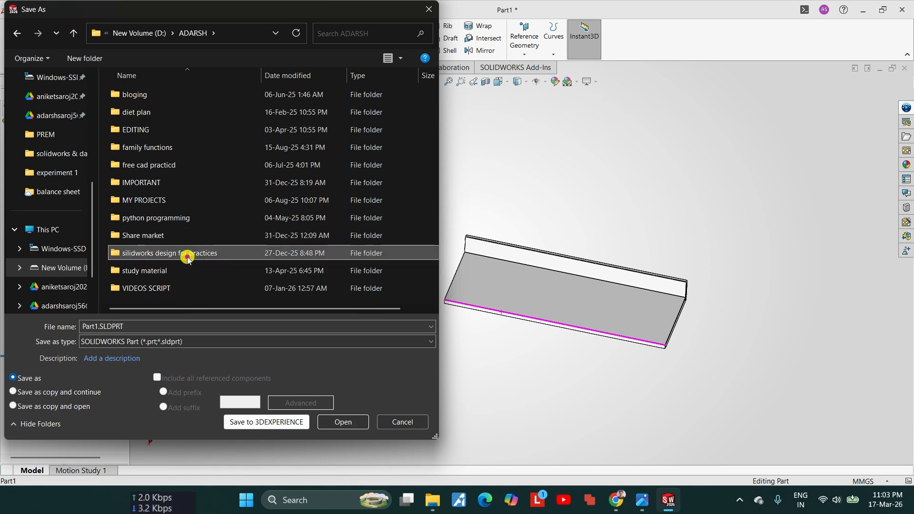
pyautogui.click(87, 60)
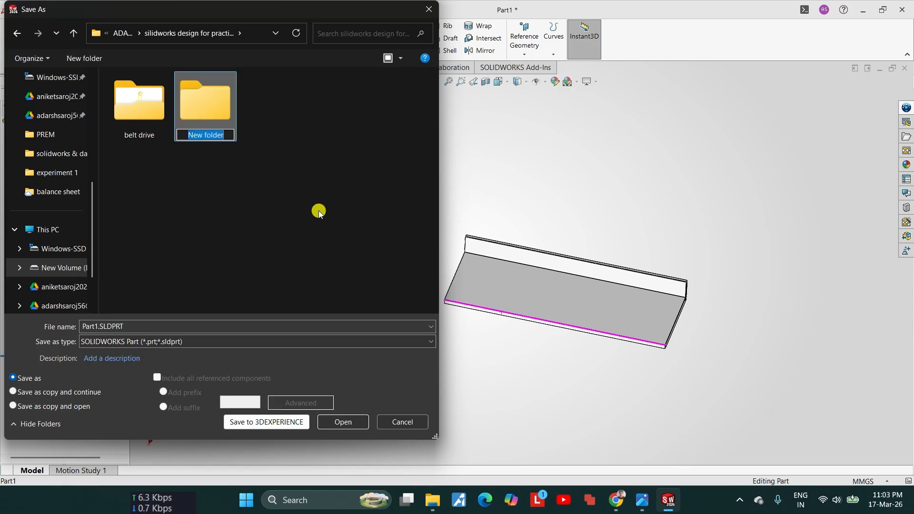
pyautogui.write('sS TA')
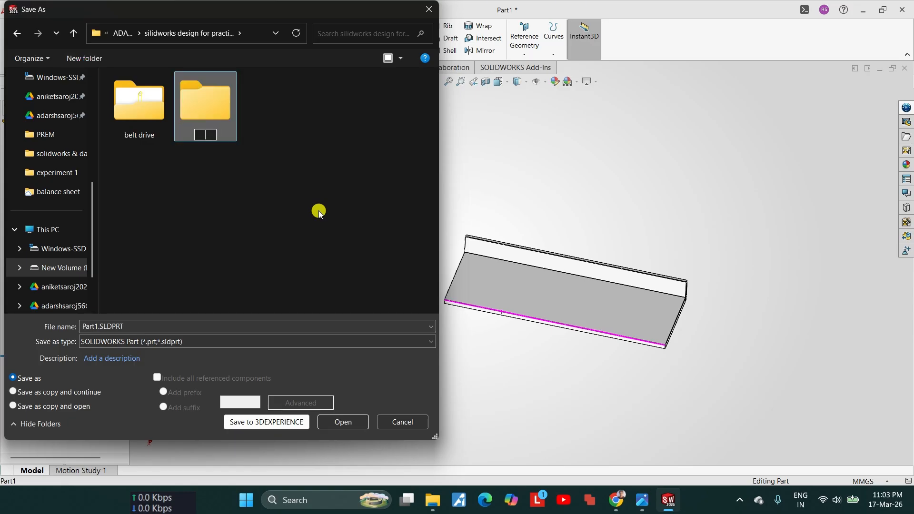
pyautogui.write('BLE WIH')
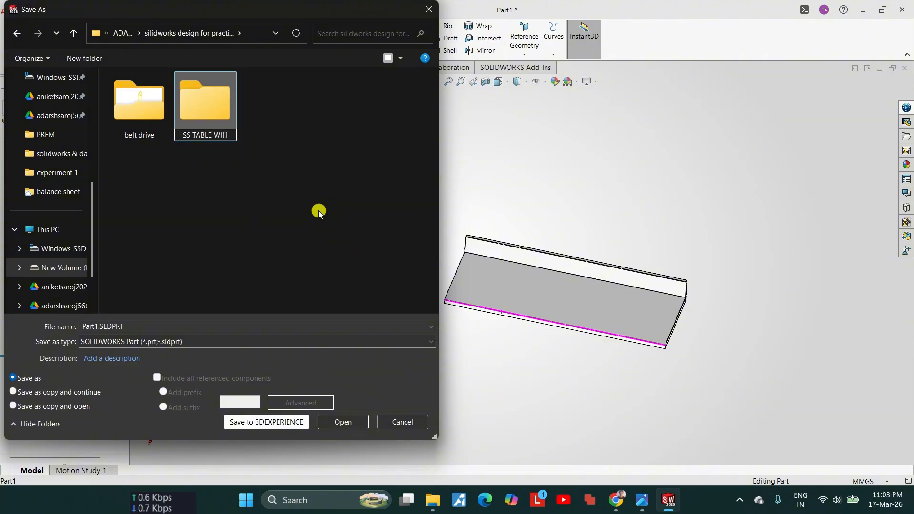
pyautogui.press('BackSpace')
pyautogui.write('TH 2 UNDERSHELVES')
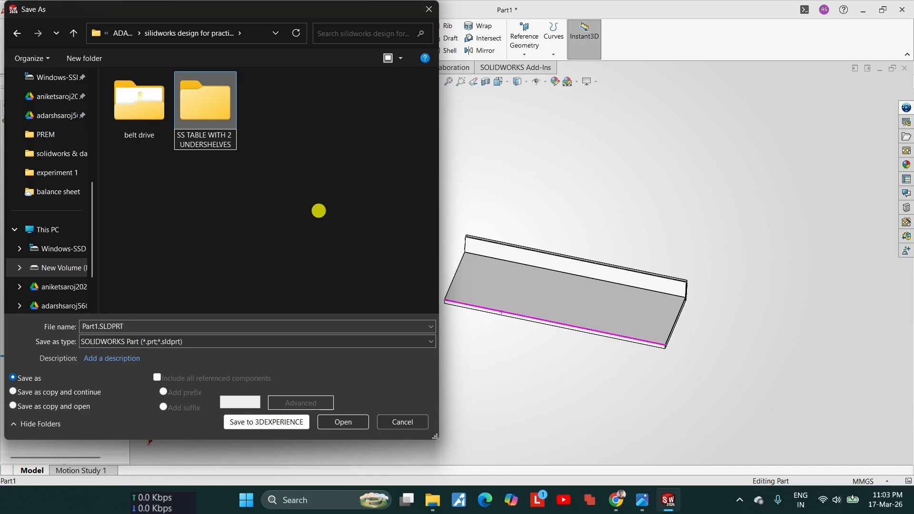
pyautogui.click(312, 272)
pyautogui.doubleClick(202, 132)
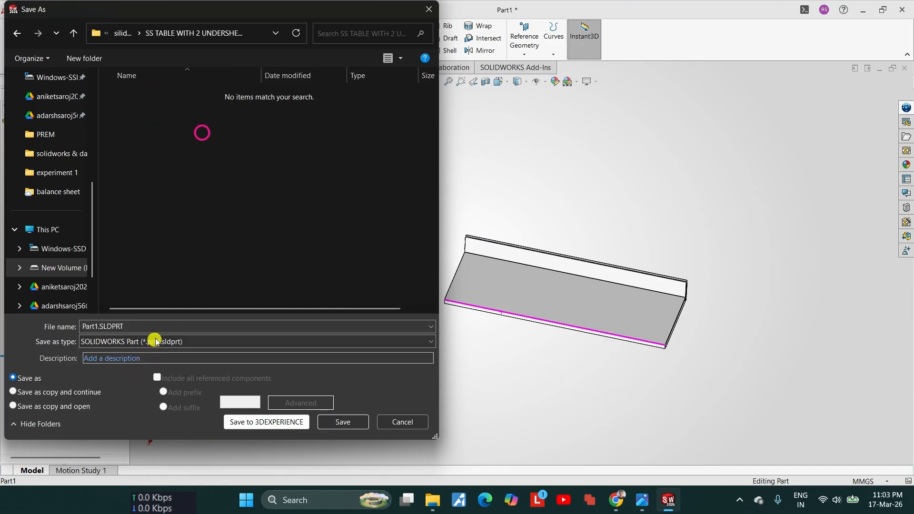
# Step: Save the part in this folder under the name "SS TABLE WITH 2 UNDERSHELF - TOP"
pyautogui.doubleClick(156, 329)
pyautogui.write('SS')
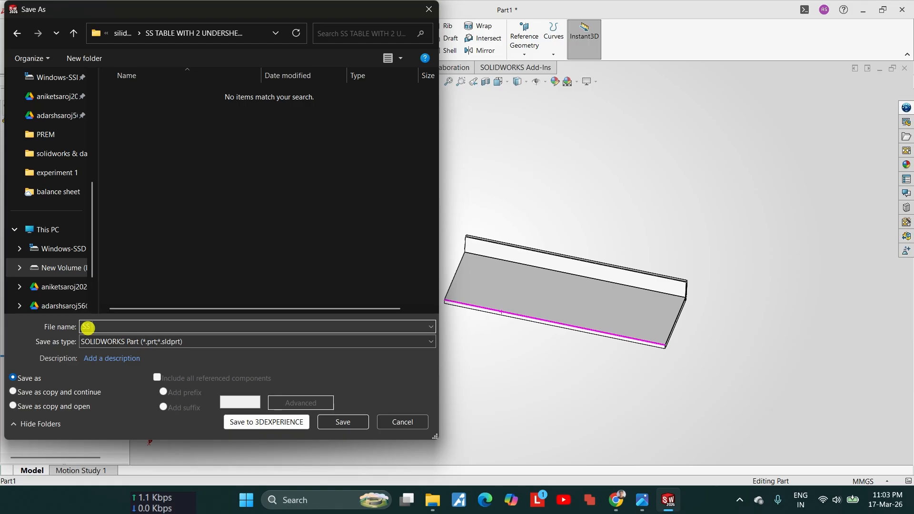
pyautogui.write(' TABLE WITH 2 UNDERSHE')
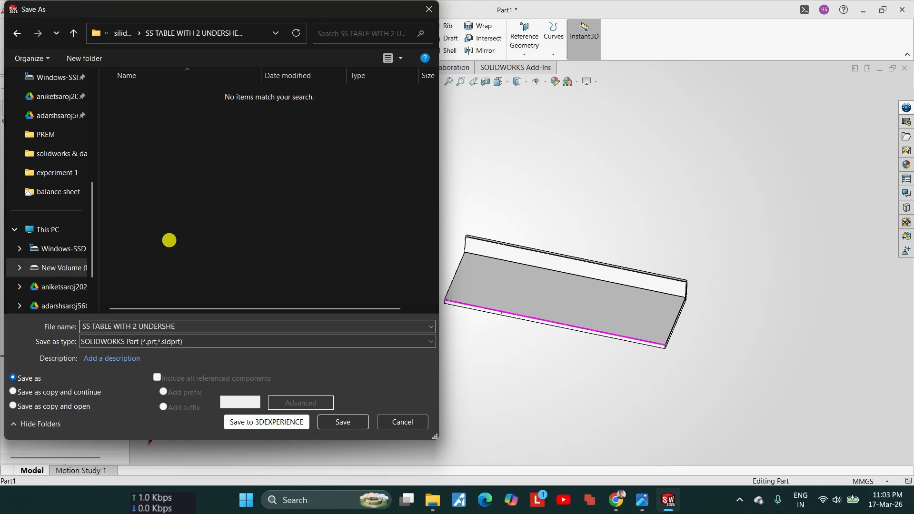
pyautogui.write('LF - TOP')
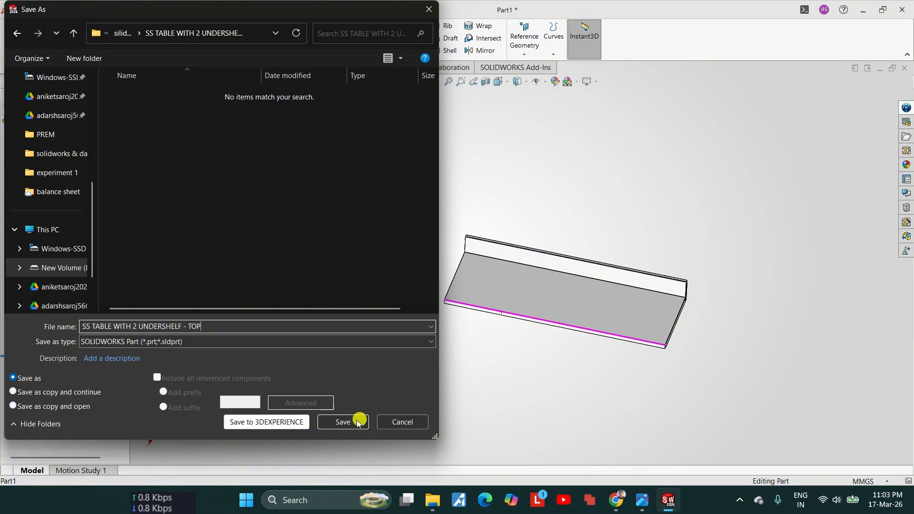
pyautogui.click(358, 422)
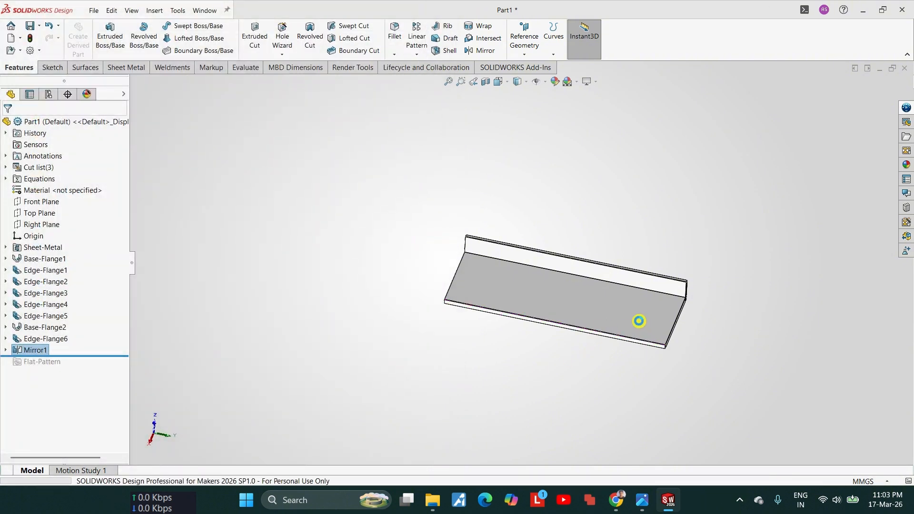
# Step: Create a new part document and start a 3D sketch in it
pyautogui.click(93, 10)
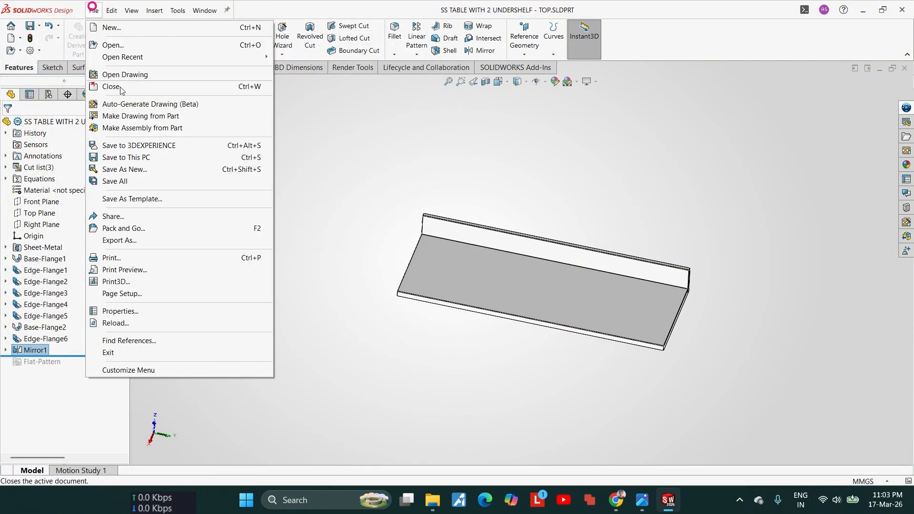
pyautogui.click(121, 27)
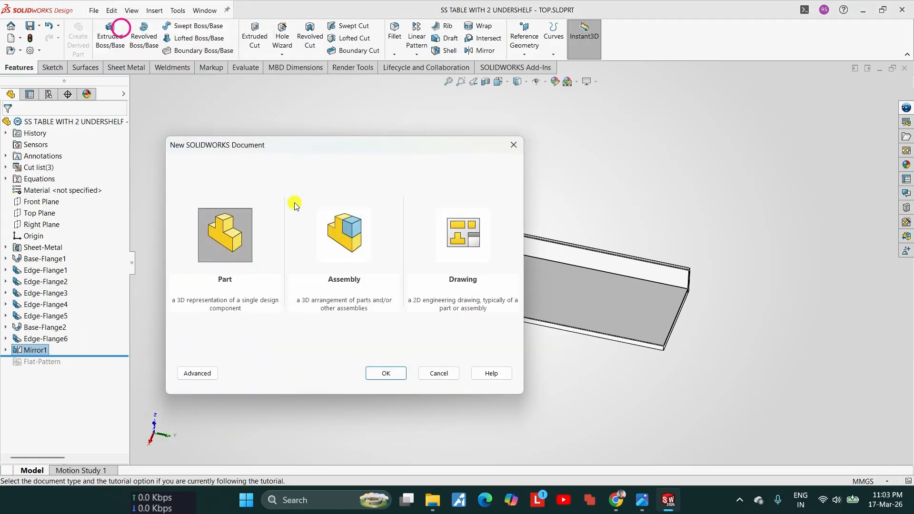
pyautogui.click(386, 371)
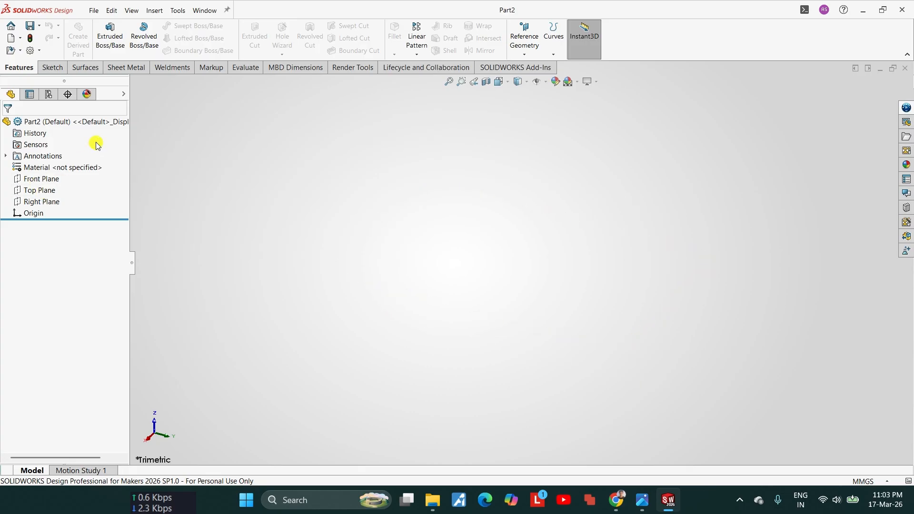
pyautogui.click(55, 68)
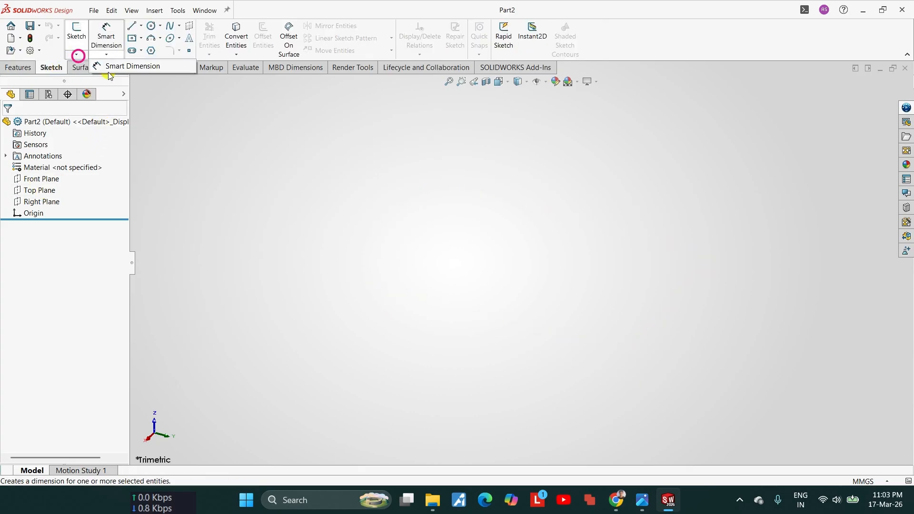
pyautogui.click(76, 54)
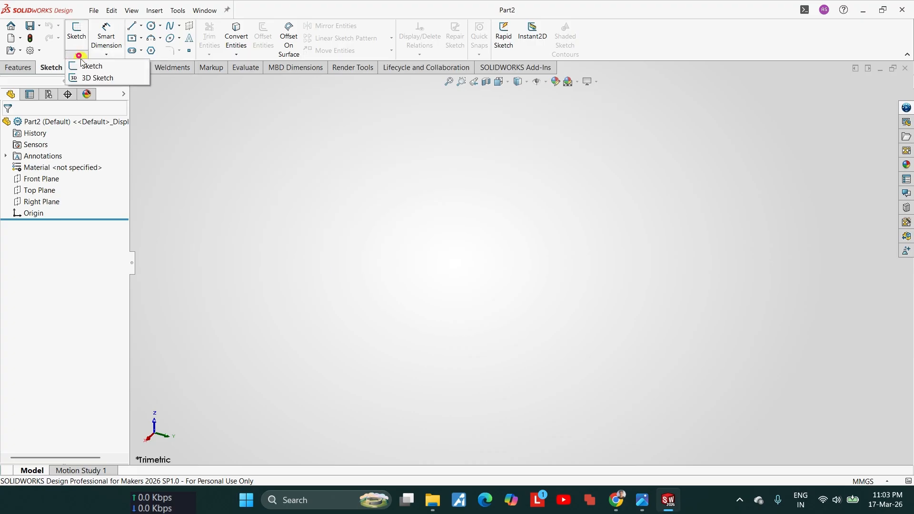
pyautogui.click(88, 79)
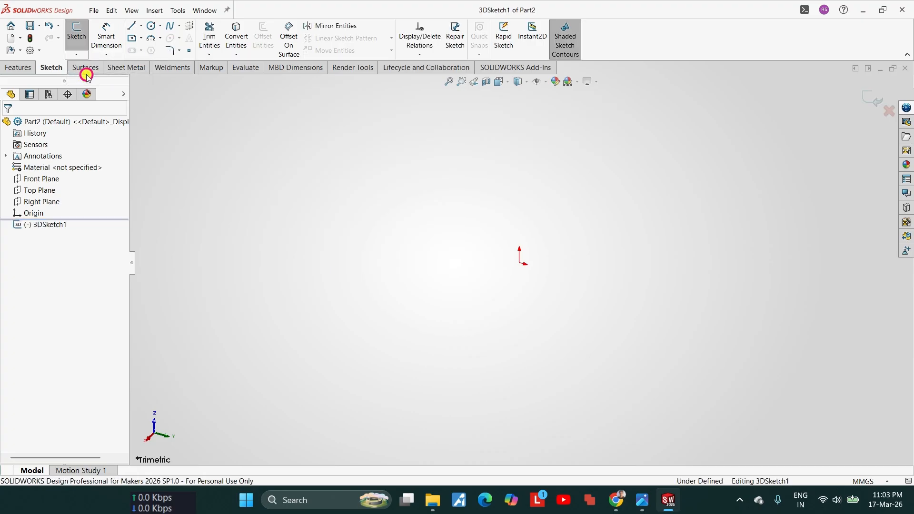
# Step: Sketch connected lines in the YZ plane: about 80 mm up from the origin, about 92 mm along Y, and a leg straight down
pyautogui.click(132, 28)
pyautogui.click(520, 266)
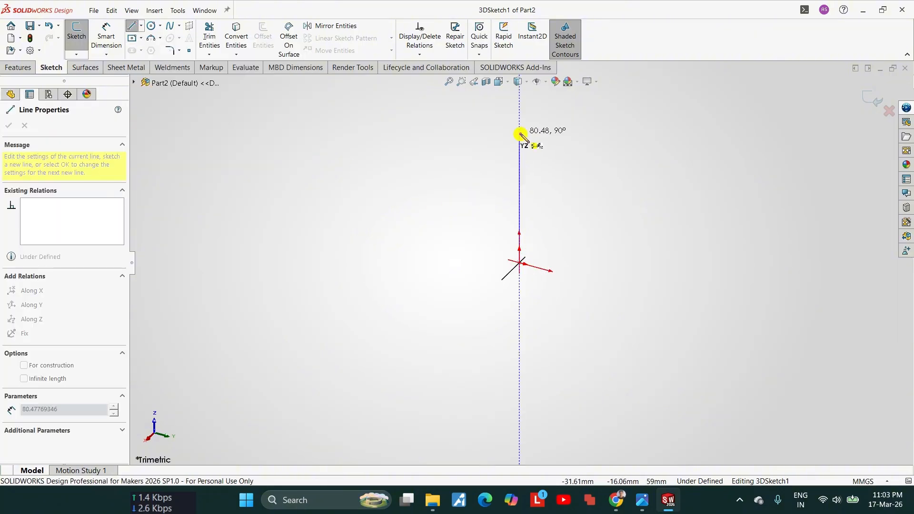
pyautogui.click(519, 134)
pyautogui.click(672, 174)
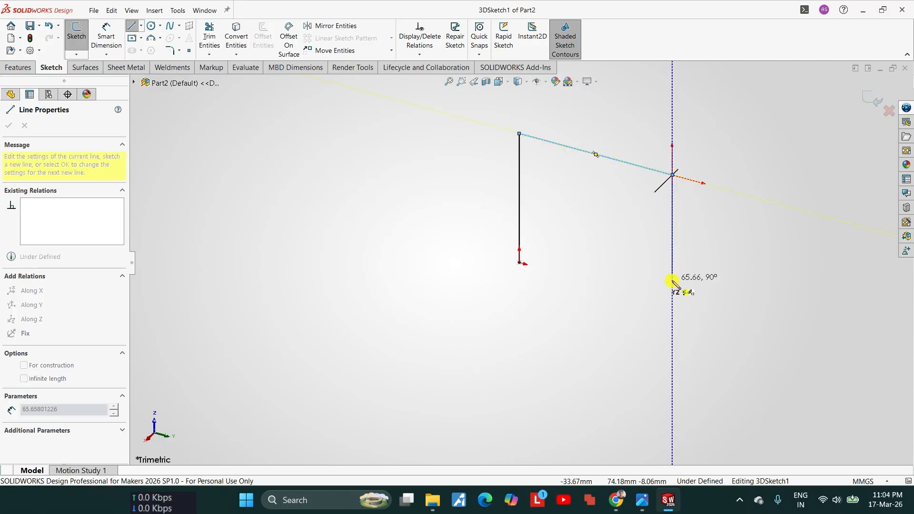
pyautogui.click(672, 286)
pyautogui.scroll(3, 670, 266)
pyautogui.scroll(-4, 669, 238)
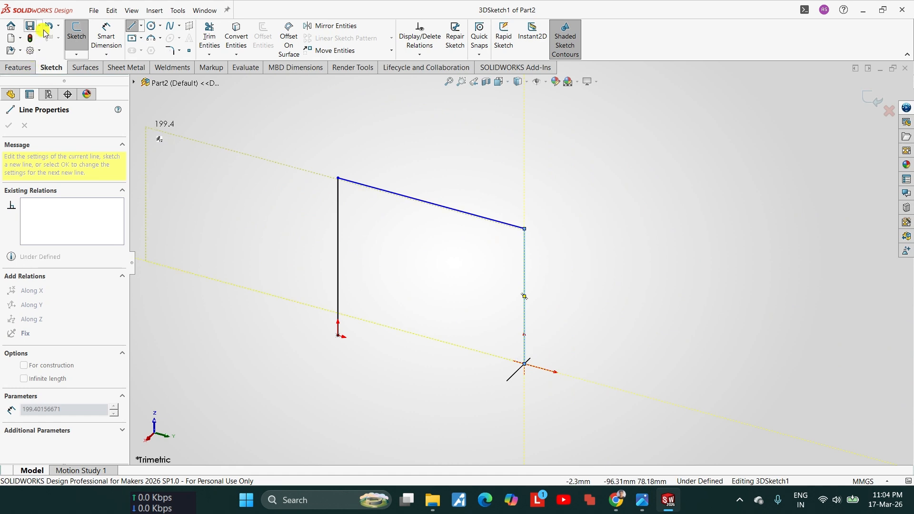
pyautogui.press('Escape')
# Step: Try a slanted line about 53 mm long from the upper corner above the second leg, and delete it
pyautogui.click(134, 30)
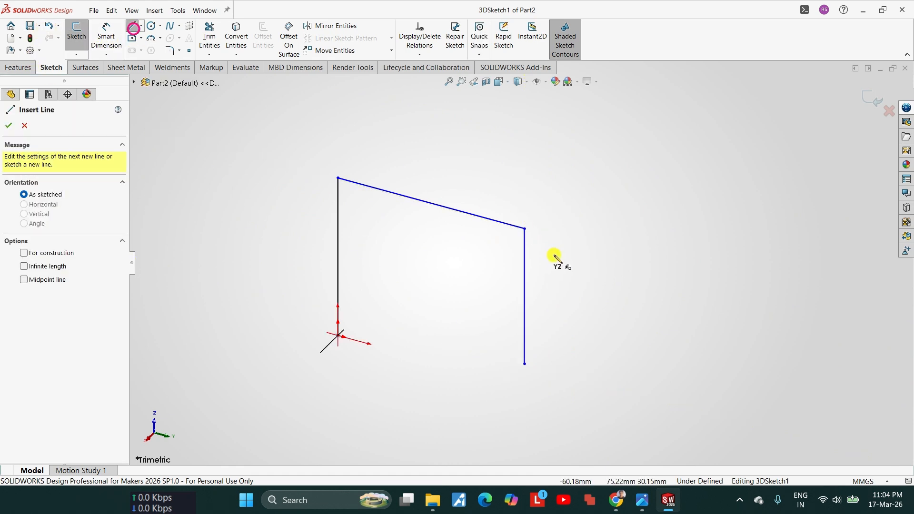
pyautogui.click(524, 229)
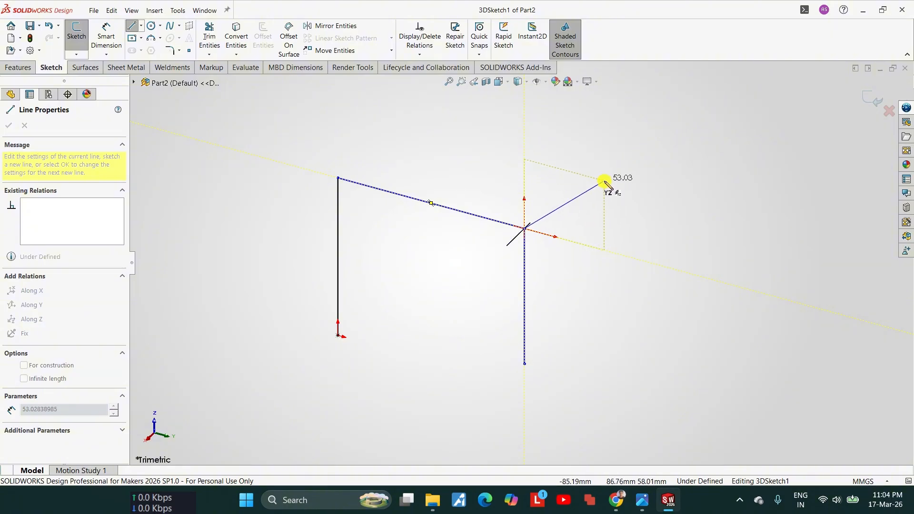
pyautogui.click(604, 184)
pyautogui.press('Escape')
pyautogui.press('Escape')
pyautogui.moveTo(551, 234)
pyautogui.mouseDown(button='middle')
pyautogui.moveTo(588, 338)
pyautogui.moveTo(526, 241)
pyautogui.moveTo(467, 227)
pyautogui.mouseUp(button='middle')
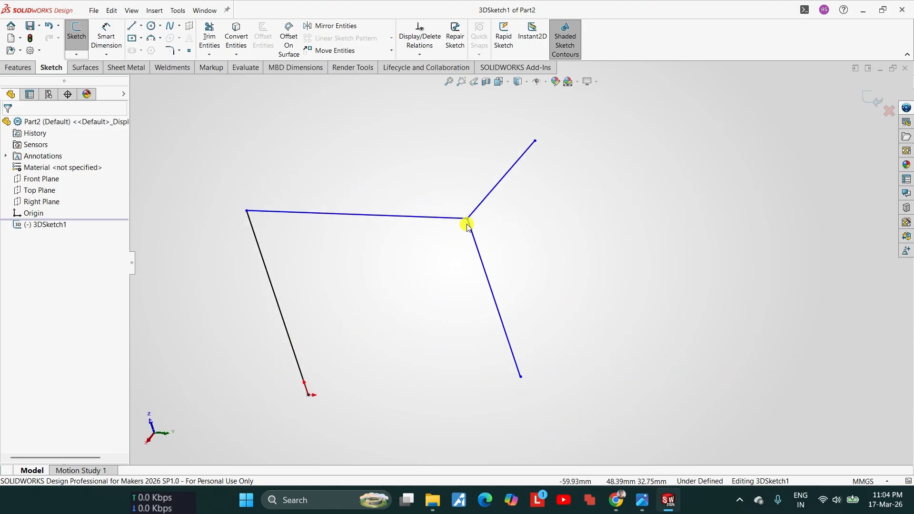
pyautogui.click(482, 204)
pyautogui.press('Delete')
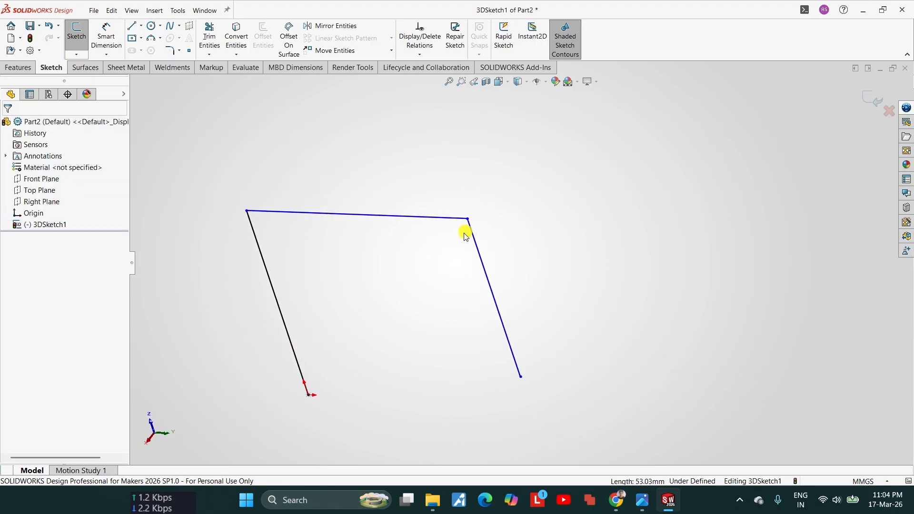
# Step: From the second leg's upper corner, sketch a line about 66 mm backward along X and a third leg about 83 mm straight down
pyautogui.click(132, 25)
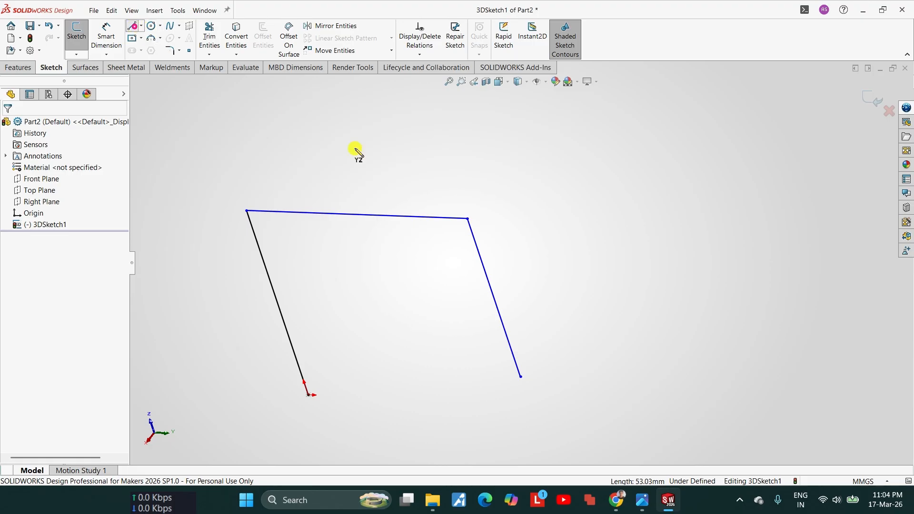
pyautogui.click(469, 220)
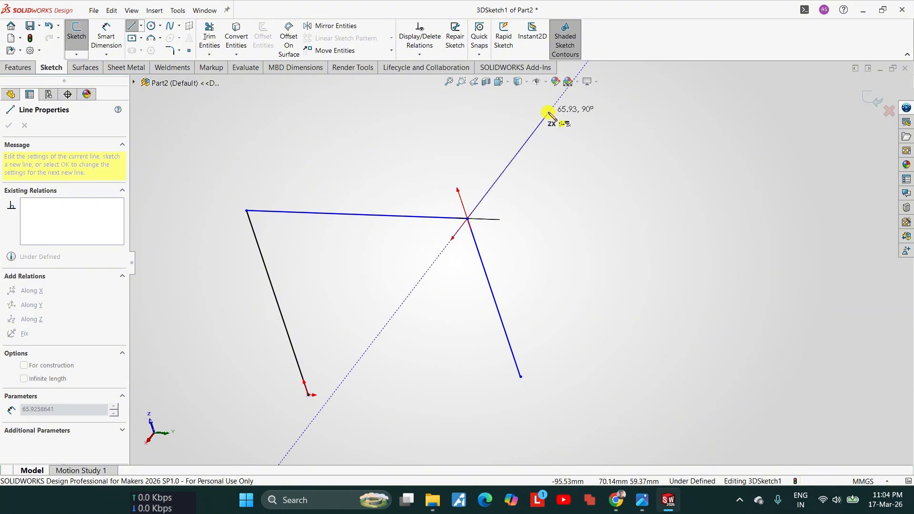
pyautogui.click(548, 113)
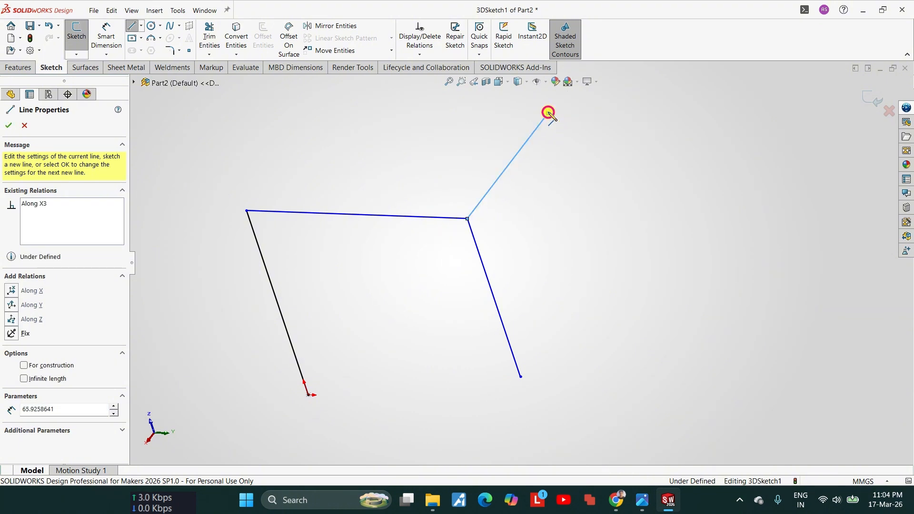
pyautogui.click(612, 302)
pyautogui.press('f')
pyautogui.press('Escape')
pyautogui.press('Escape')
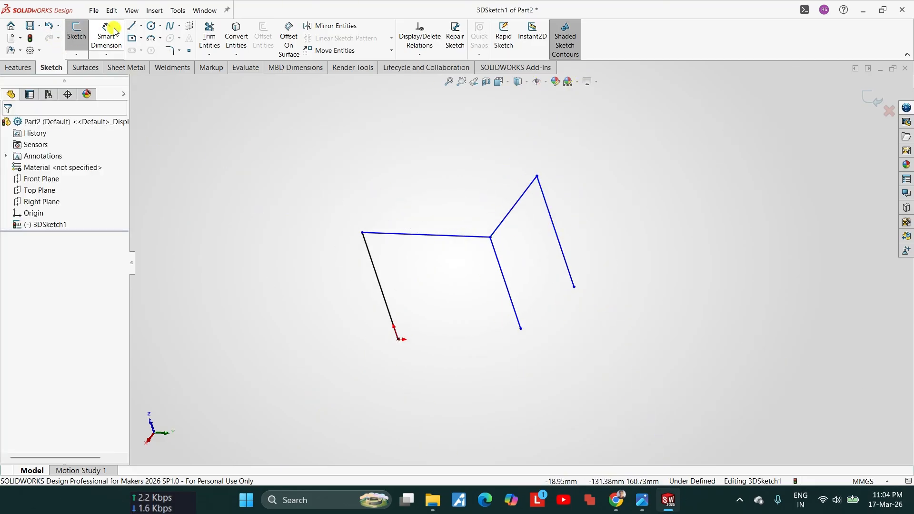
# Step: From the third leg's upper corner, sketch a line about 111 mm back along Y and a fourth leg about 98 mm straight down
pyautogui.click(132, 28)
pyautogui.click(537, 177)
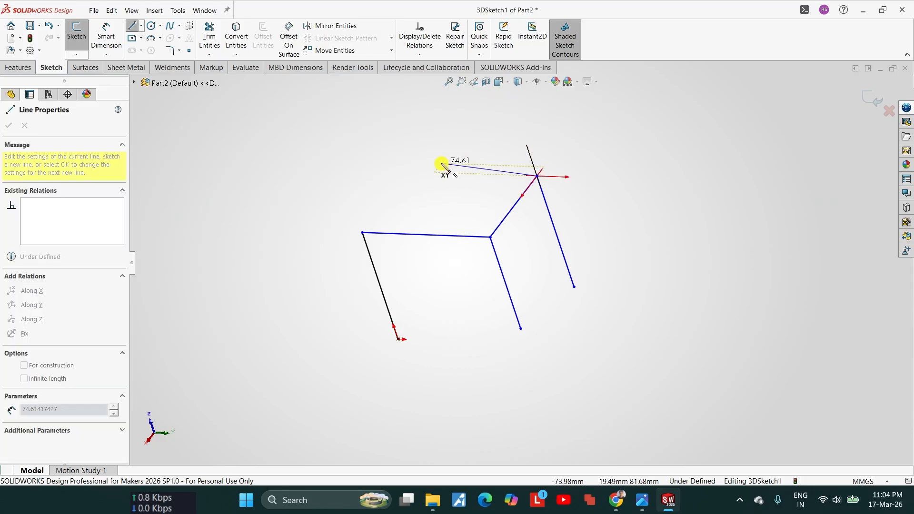
pyautogui.click(382, 171)
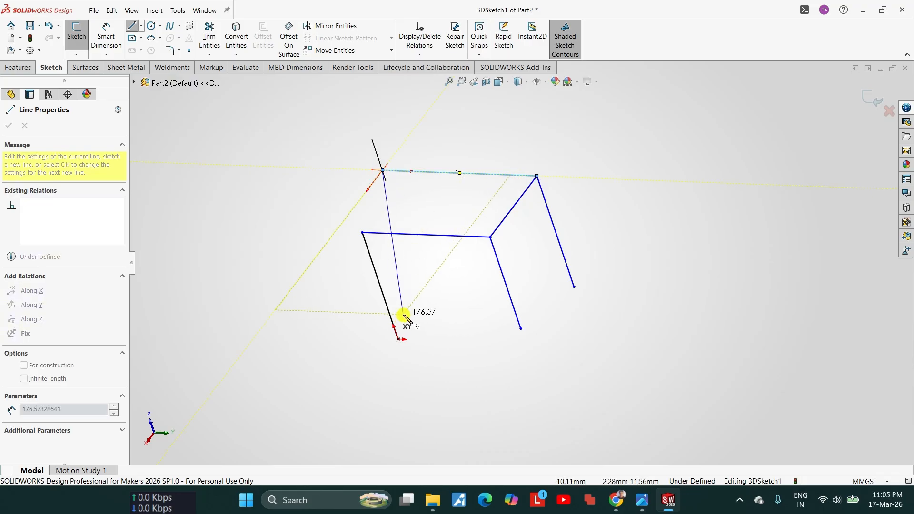
pyautogui.click(425, 301)
pyautogui.press('Escape')
pyautogui.moveTo(432, 301)
pyautogui.mouseDown(button='middle')
pyautogui.moveTo(469, 316)
pyautogui.moveTo(595, 279)
pyautogui.moveTo(535, 312)
pyautogui.moveTo(351, 343)
pyautogui.moveTo(325, 287)
pyautogui.moveTo(408, 331)
pyautogui.moveTo(495, 288)
pyautogui.moveTo(449, 292)
pyautogui.mouseUp(button='middle')
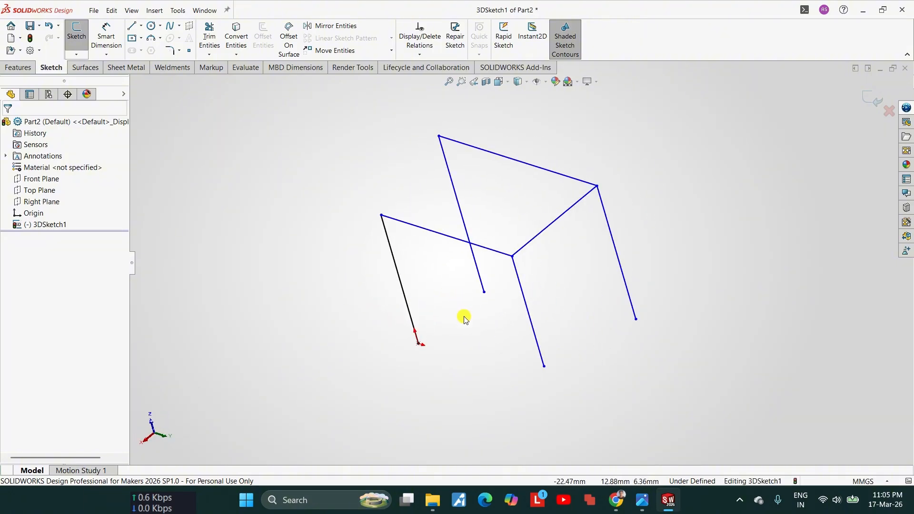
pyautogui.moveTo(468, 368); pyautogui.dragTo(471, 261, button='right')
pyautogui.click(489, 248)
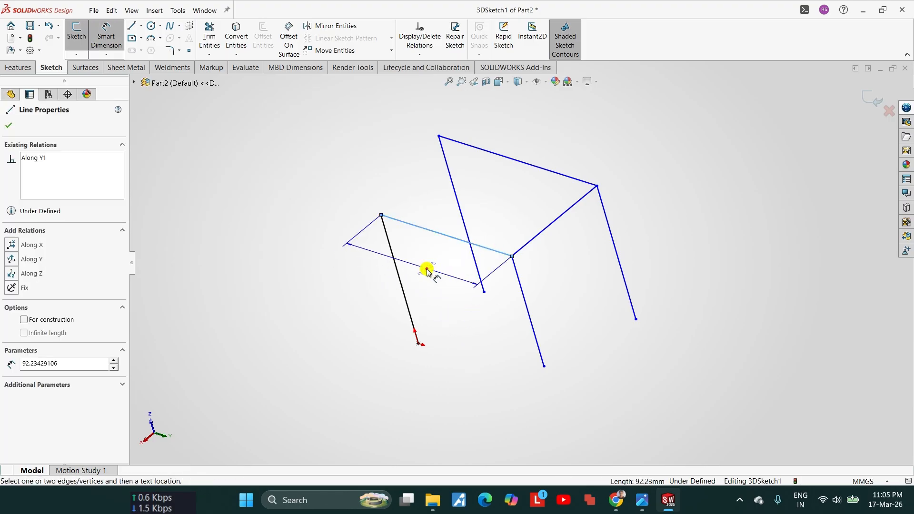
pyautogui.click(427, 271)
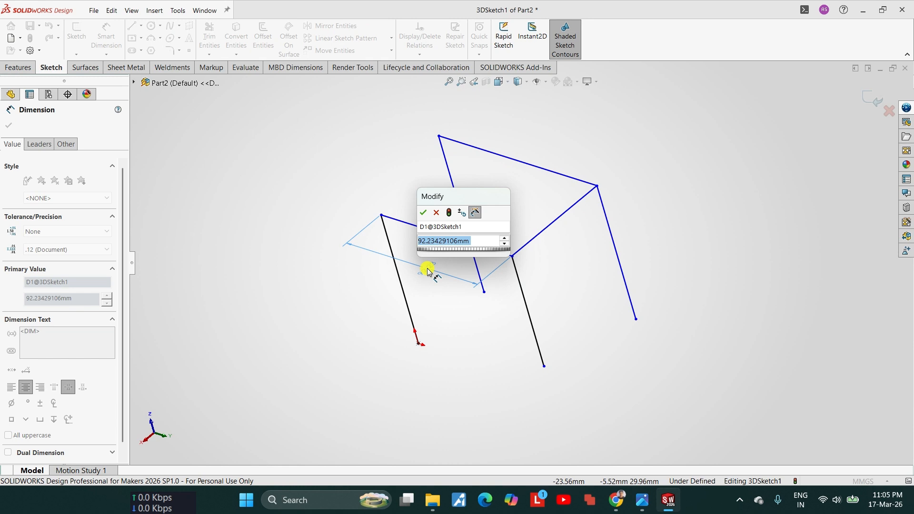
pyautogui.write('1700')
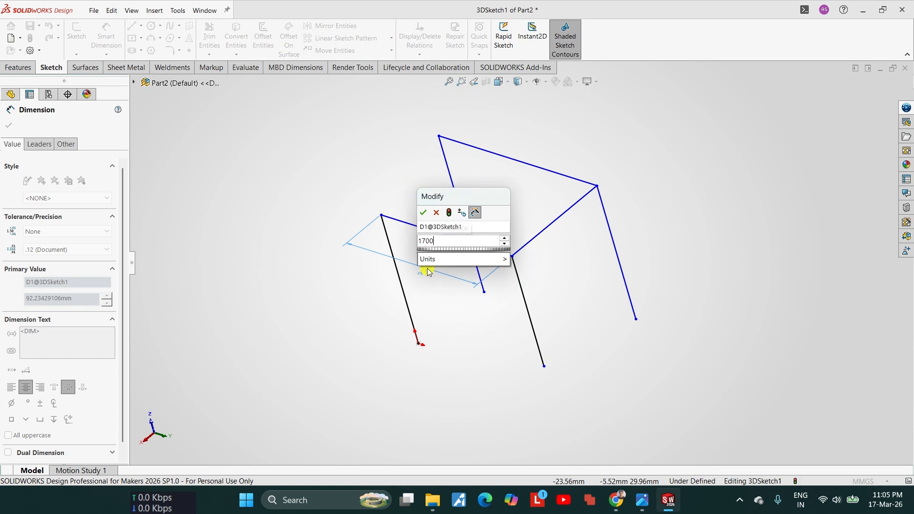
pyautogui.write('-')
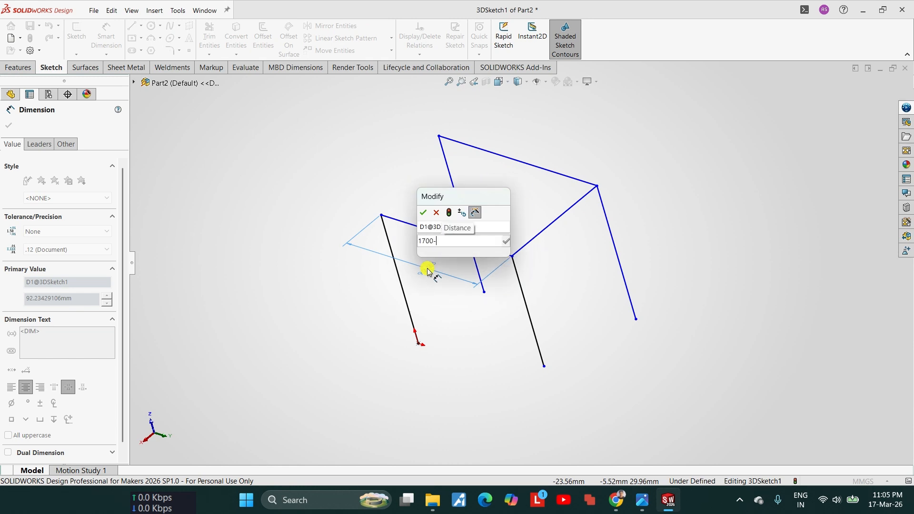
pyautogui.write('40-')
pyautogui.scroll(1, 427, 271)
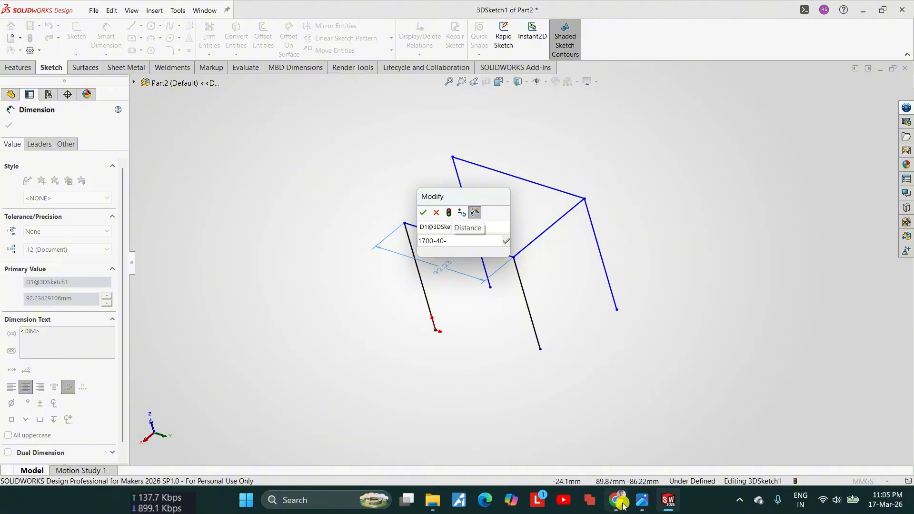
pyautogui.moveTo(663, 500)
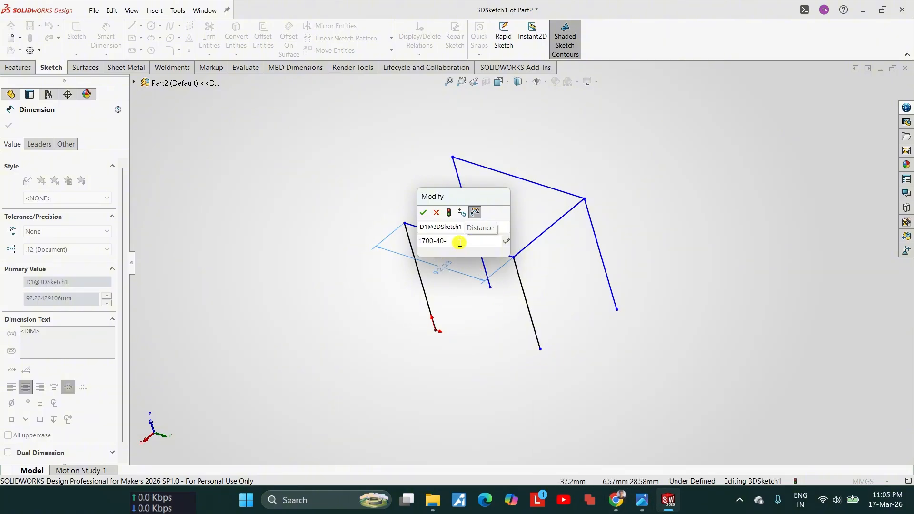
pyautogui.write('12-12')
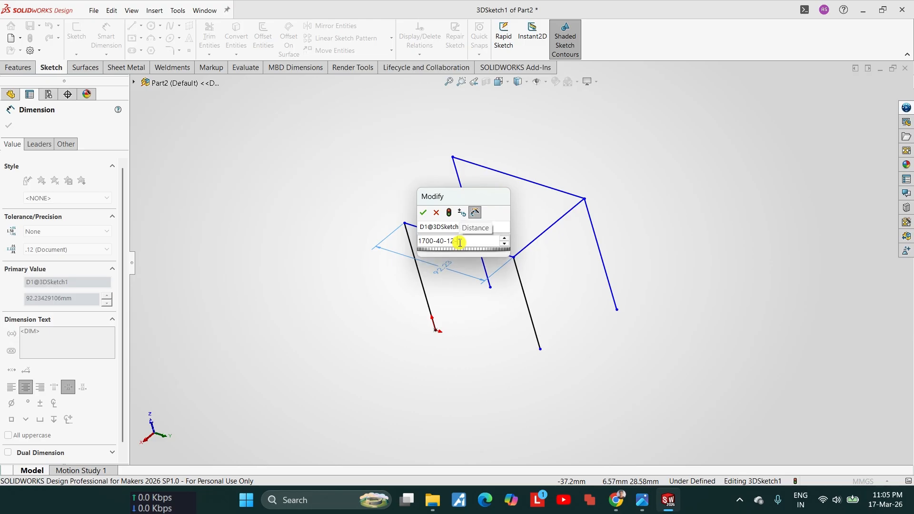
pyautogui.click(424, 212)
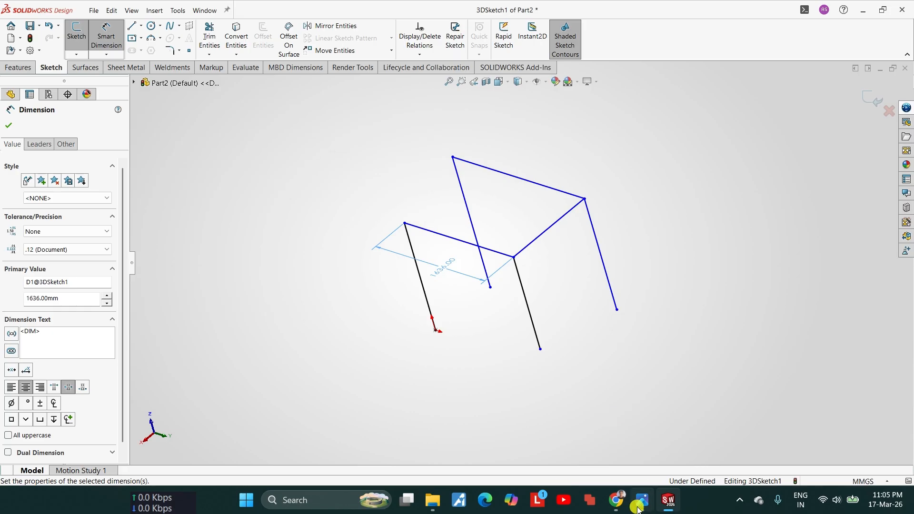
# Step: Examine the edge flanges under the corners of the finished table top part, and return to the leg frame sketch
pyautogui.click(618, 459)
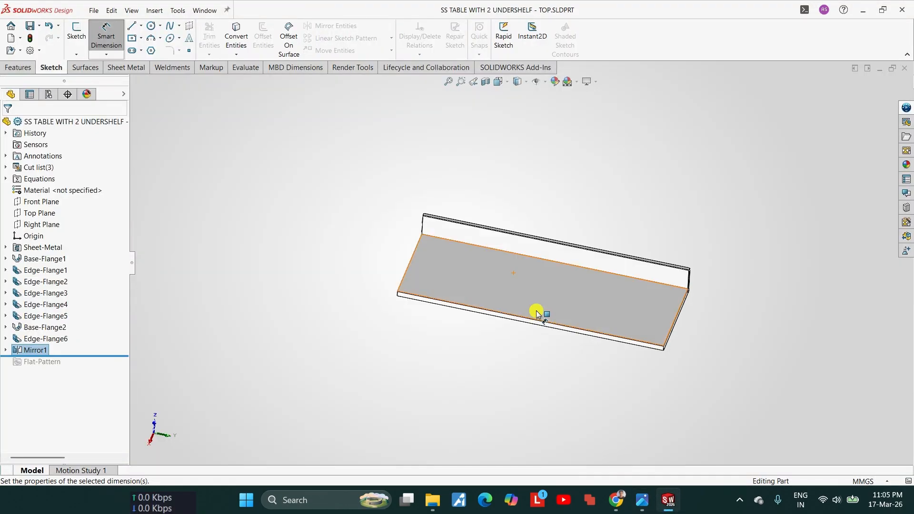
pyautogui.scroll(-5, 537, 314)
pyautogui.moveTo(747, 333); pyautogui.dragTo(836, 207, button='middle')
pyautogui.scroll(-4, 836, 208)
pyautogui.scroll(1, 869, 326)
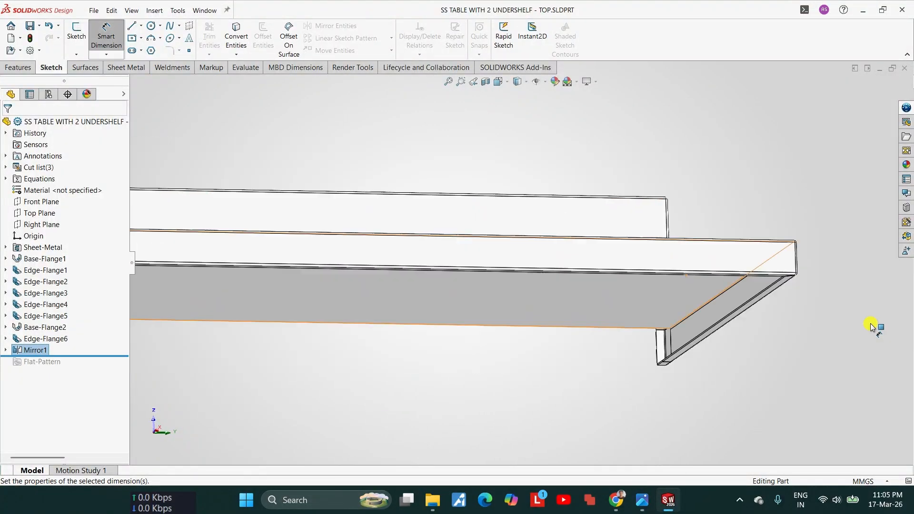
pyautogui.scroll(-3, 589, 257)
pyautogui.scroll(3, 604, 279)
pyautogui.scroll(3, 544, 290)
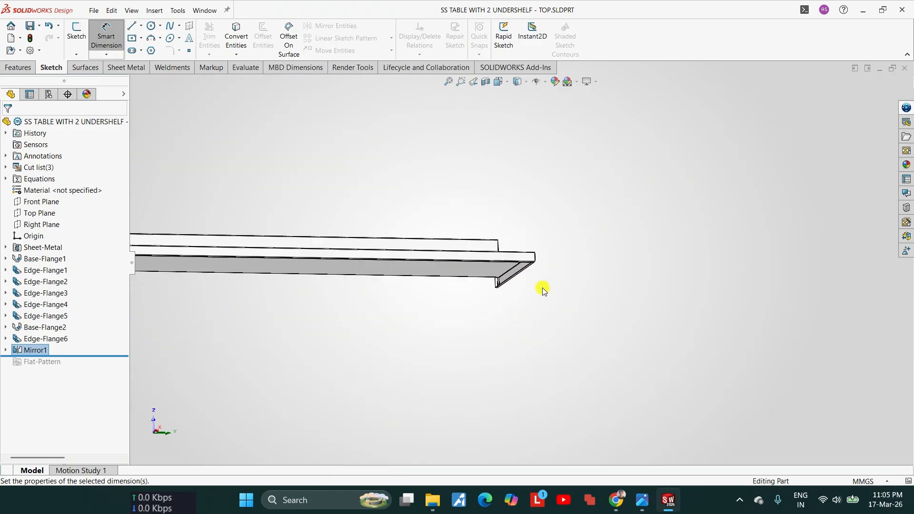
pyautogui.scroll(3, 544, 291)
pyautogui.scroll(-7, 196, 251)
pyautogui.moveTo(317, 296); pyautogui.dragTo(383, 277, button='middle')
pyautogui.scroll(-5, 352, 271)
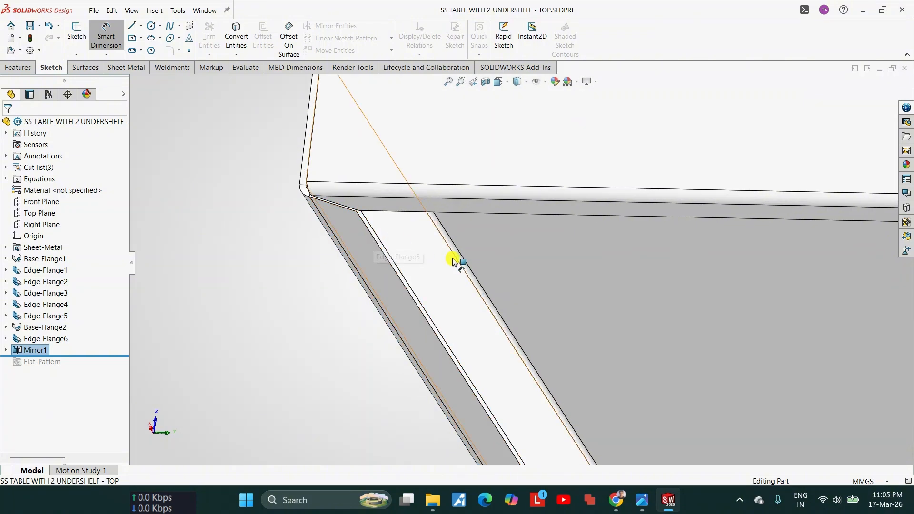
pyautogui.scroll(10, 453, 260)
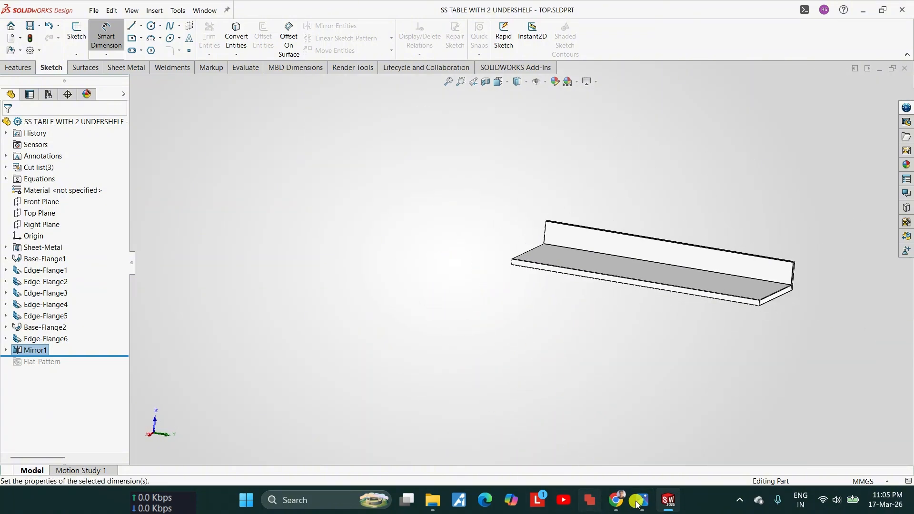
pyautogui.click(668, 502)
pyautogui.click(668, 500)
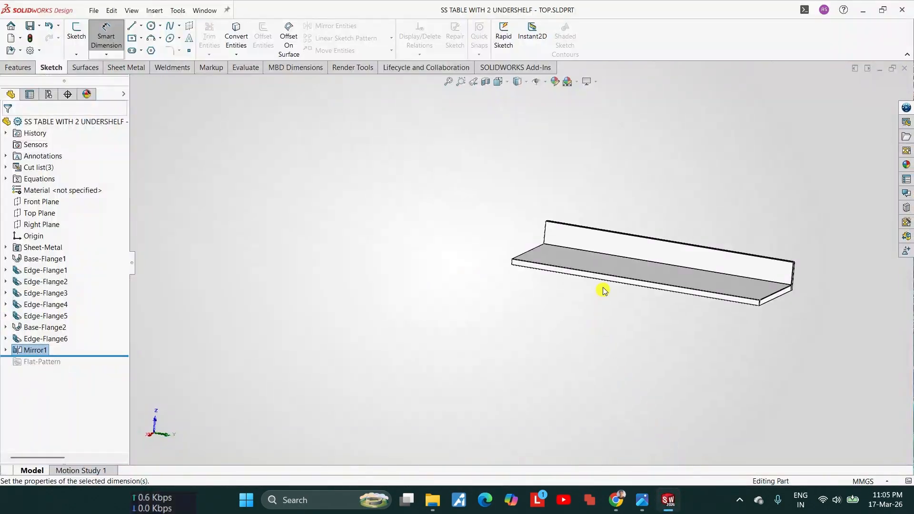
pyautogui.moveTo(675, 503)
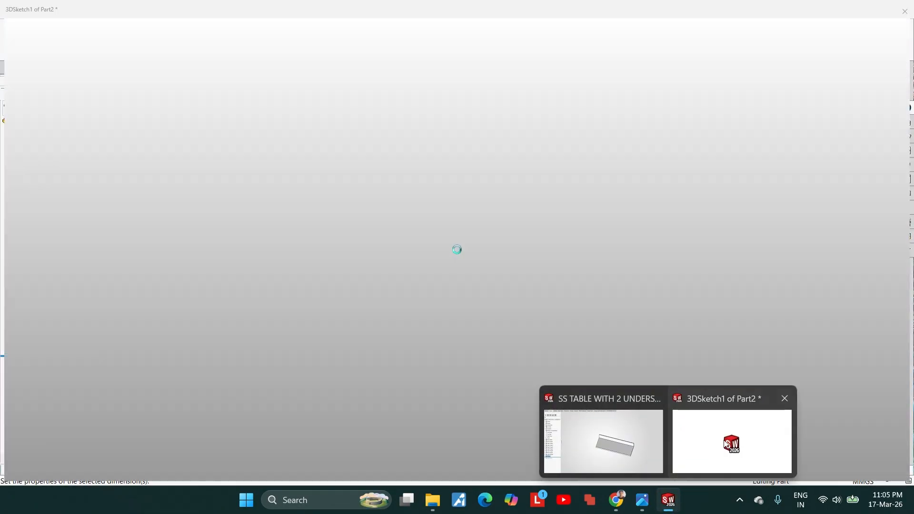
pyautogui.click(723, 440)
# Step: Dimension the upper line along X between the second and third legs as 600-12-25-40 mm
pyautogui.scroll(-3, 485, 231)
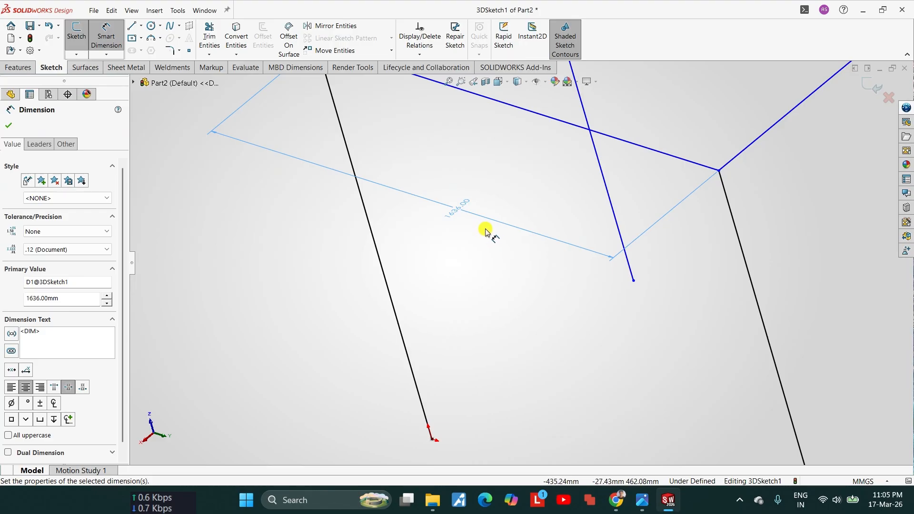
pyautogui.scroll(3, 628, 198)
pyautogui.scroll(-2, 636, 294)
pyautogui.click(610, 179)
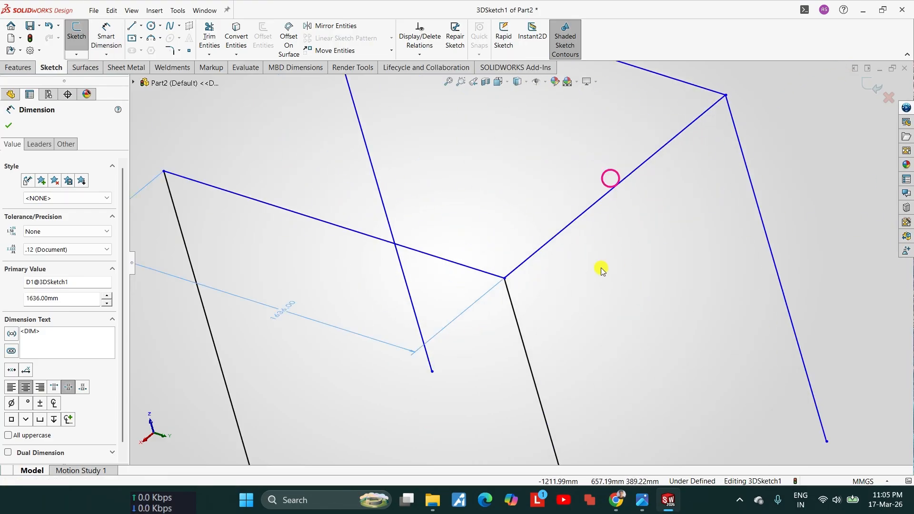
pyautogui.click(600, 199)
pyautogui.click(614, 222)
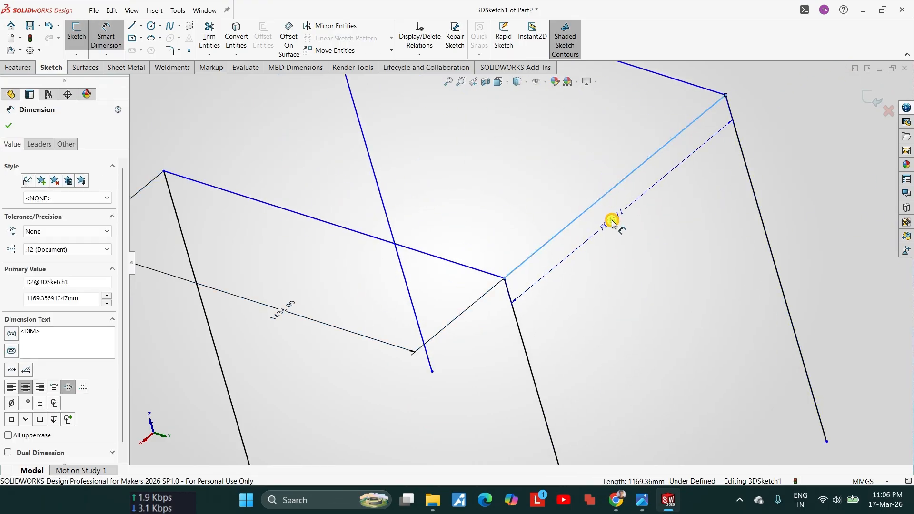
pyautogui.write('600-')
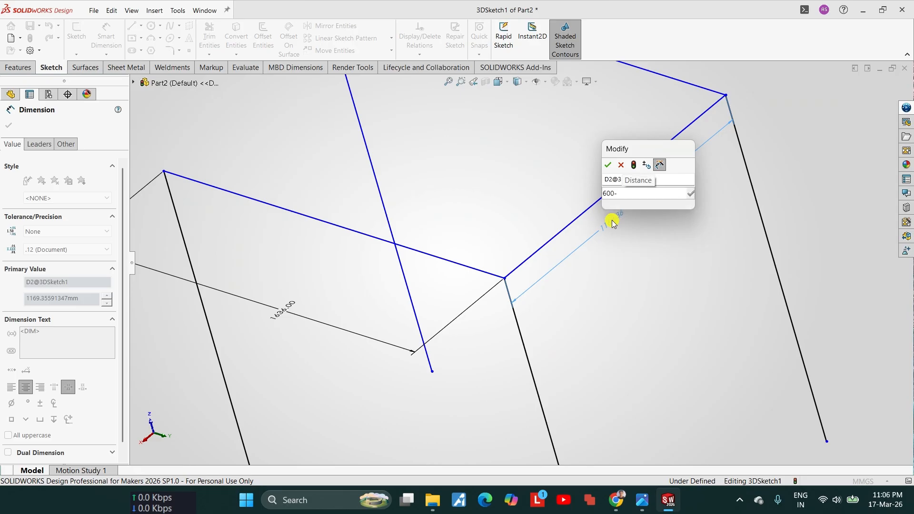
pyautogui.write('12-25-')
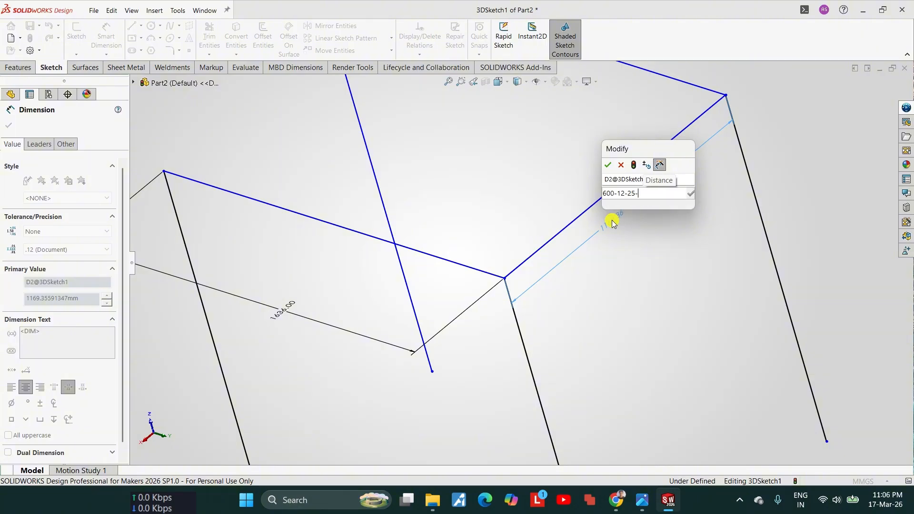
pyautogui.write('40')
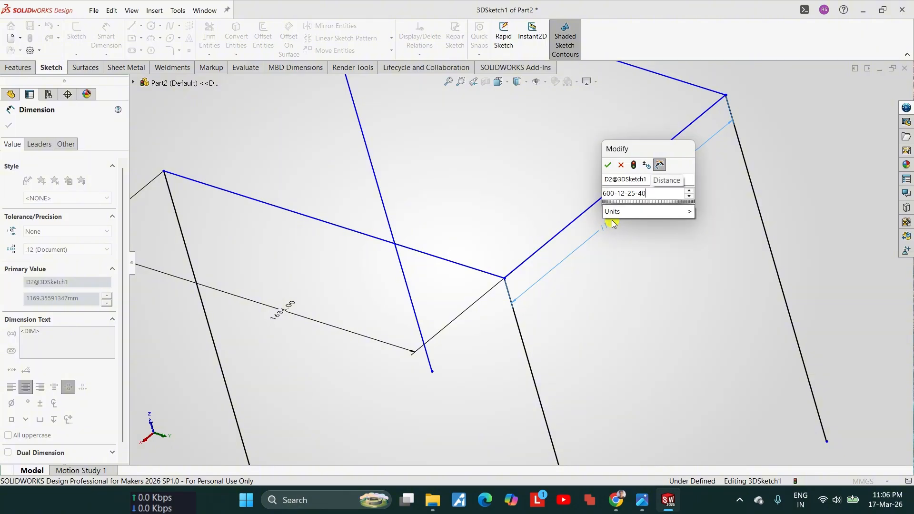
pyautogui.press('Return')
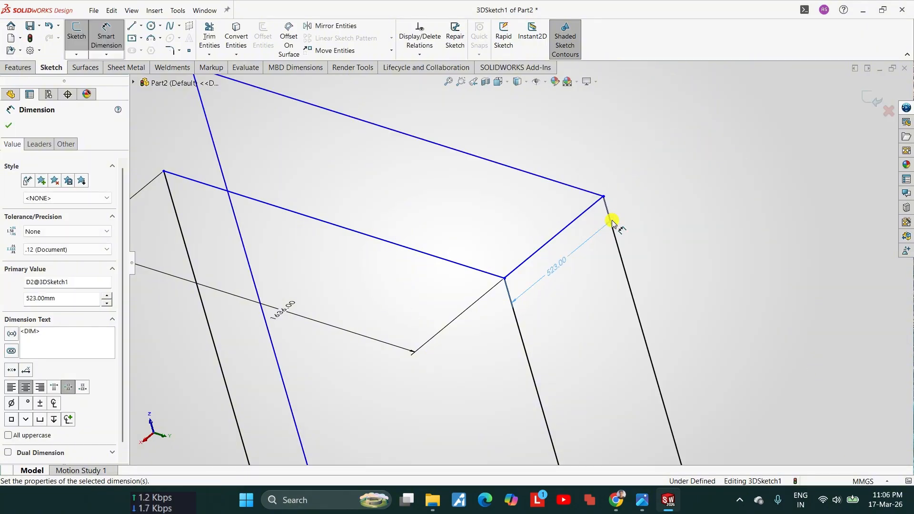
# Step: Dimension the second leg's height as 865-1.6 mm
pyautogui.scroll(5, 522, 220)
pyautogui.scroll(-3, 538, 237)
pyautogui.scroll(4, 535, 272)
pyautogui.moveTo(536, 273); pyautogui.dragTo(565, 271, button='middle')
pyautogui.scroll(-4, 553, 314)
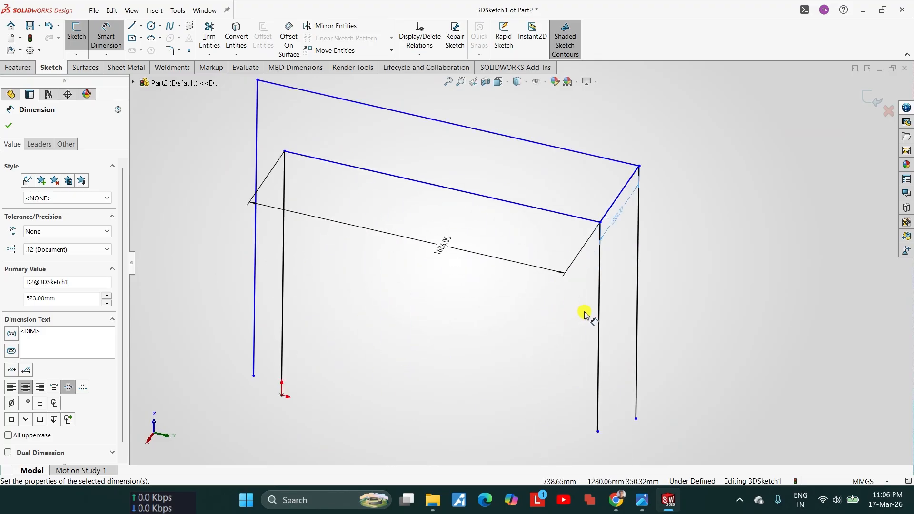
pyautogui.click(600, 324)
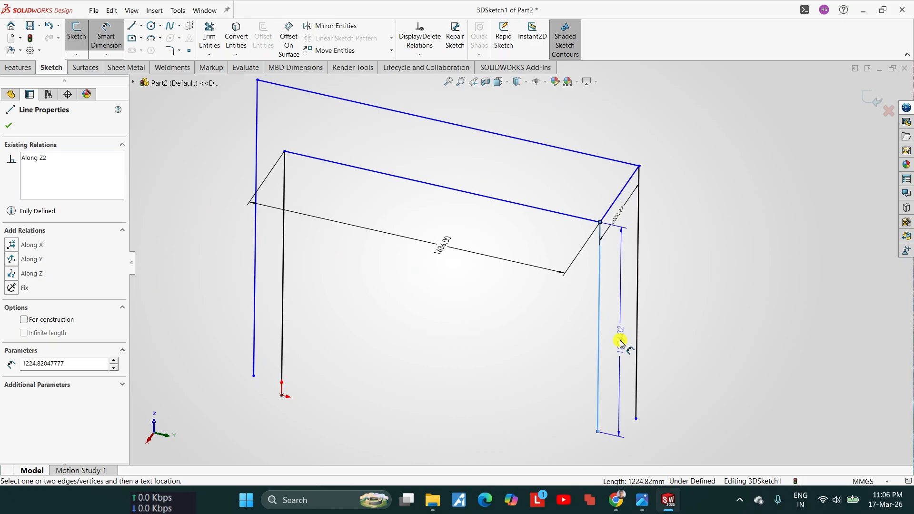
pyautogui.doubleClick(620, 341)
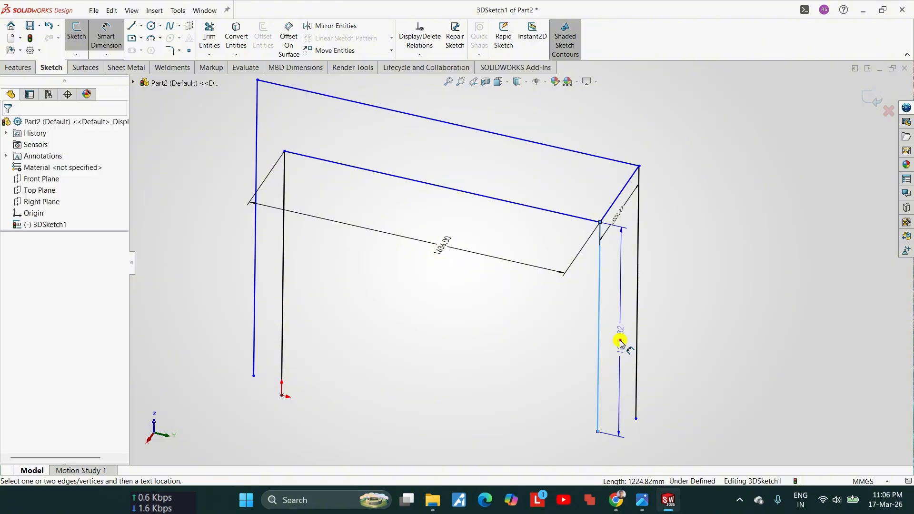
pyautogui.write('865')
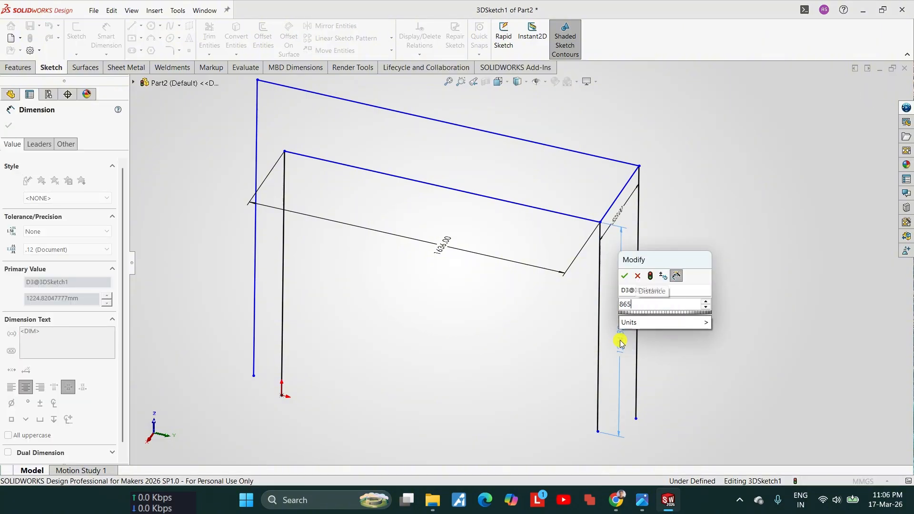
pyautogui.write('-')
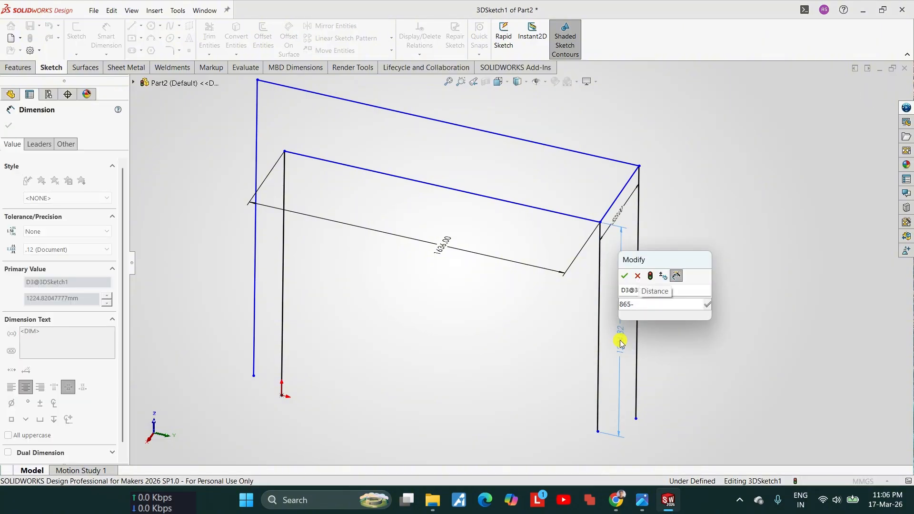
pyautogui.write('1.6')
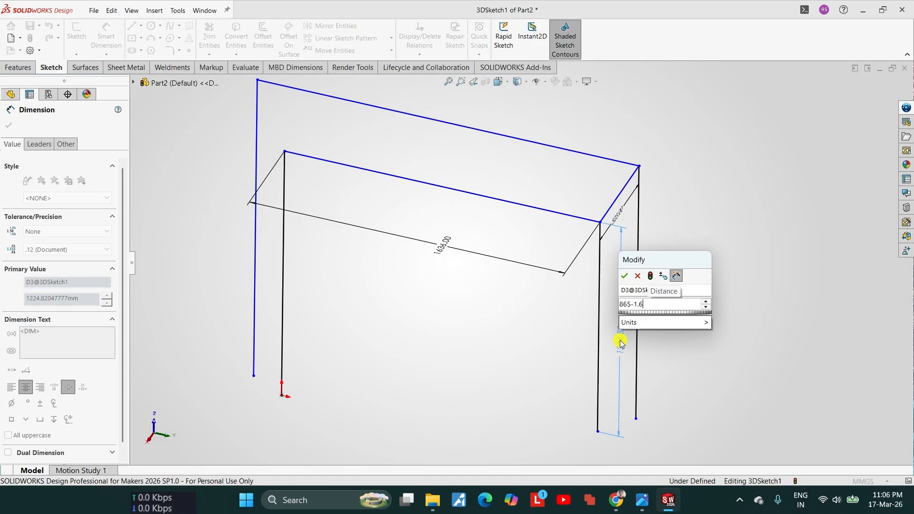
pyautogui.press('Return')
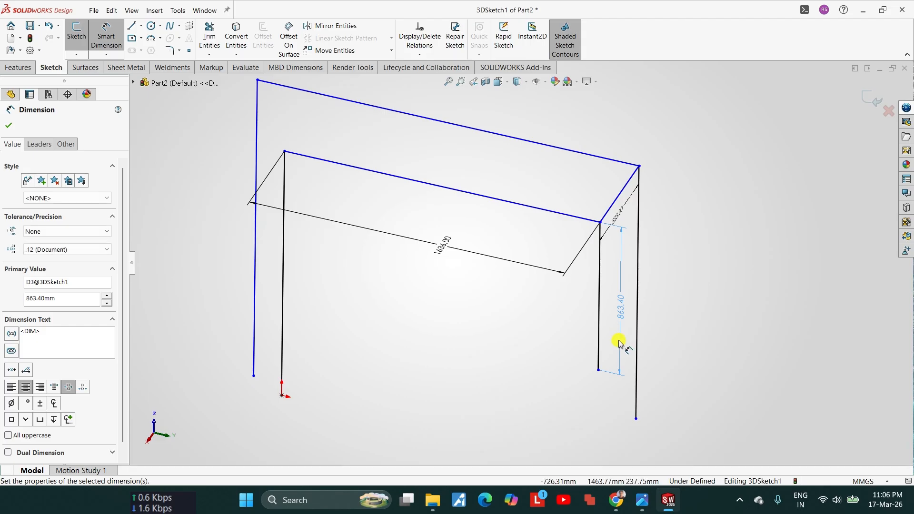
pyautogui.press('Escape')
# Step: Make the four vertical leg lines of the 3D sketch equal in length
pyautogui.click(599, 328)
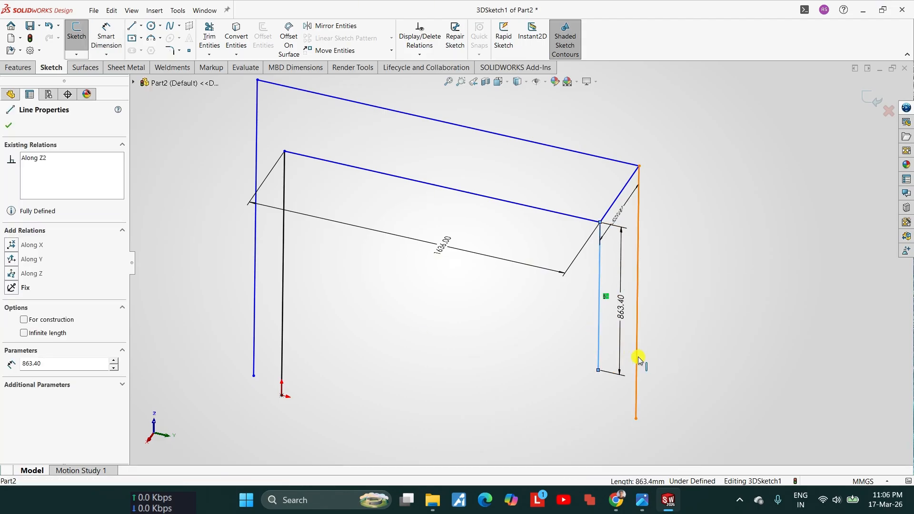
pyautogui.keyDown('ctrl'); pyautogui.click(638, 356); pyautogui.keyUp('ctrl')
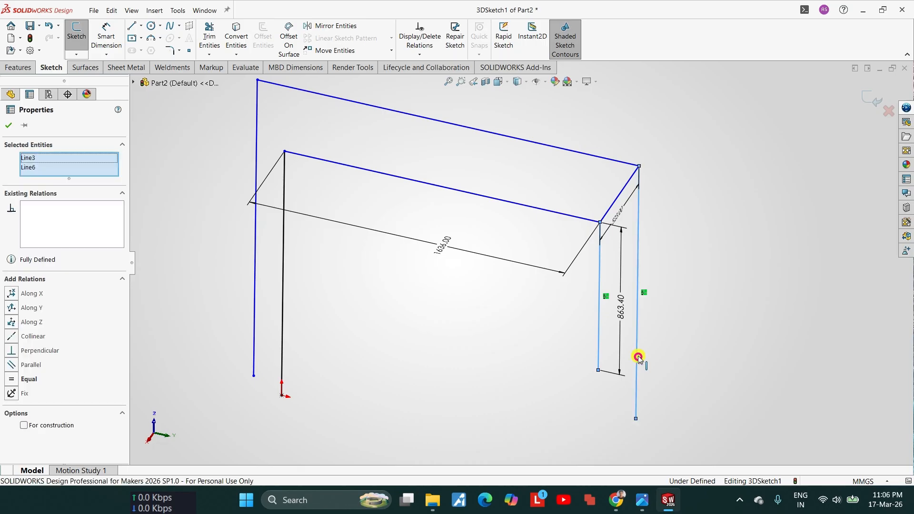
pyautogui.keyDown('ctrl'); pyautogui.click(284, 286); pyautogui.keyUp('ctrl')
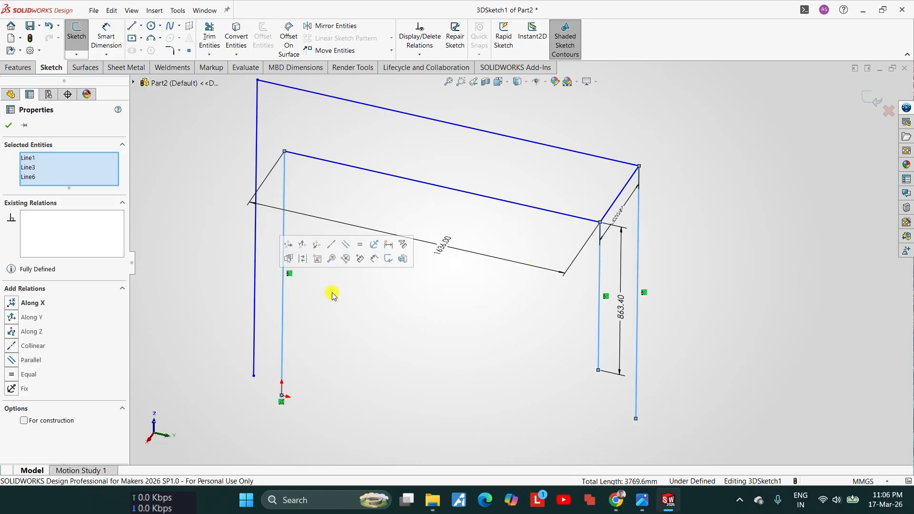
pyautogui.moveTo(331, 292)
pyautogui.mouseDown(button='middle')
pyautogui.moveTo(319, 356)
pyautogui.moveTo(347, 253)
pyautogui.mouseUp(button='middle')
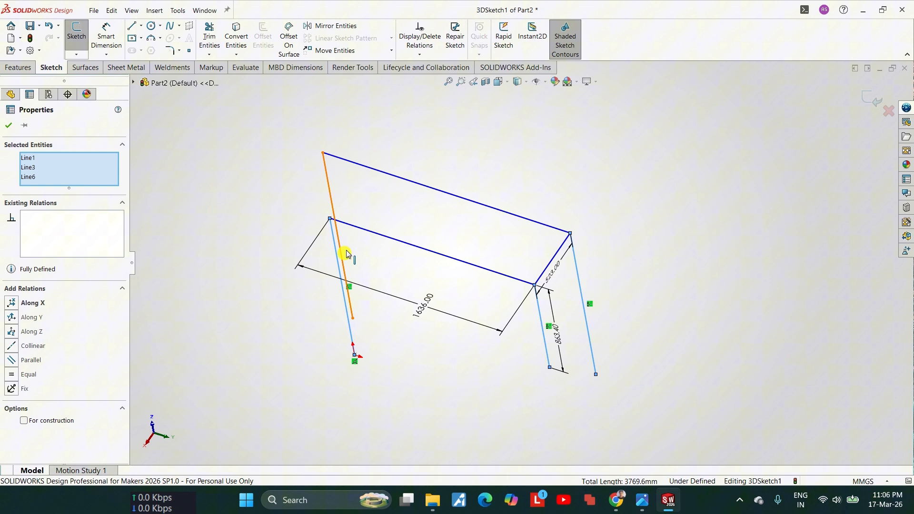
pyautogui.keyDown('ctrl'); pyautogui.click(333, 195); pyautogui.keyUp('ctrl')
pyautogui.moveTo(333, 196)
pyautogui.mouseDown(button='middle')
pyautogui.moveTo(383, 341)
pyautogui.moveTo(379, 306)
pyautogui.mouseUp(button='middle')
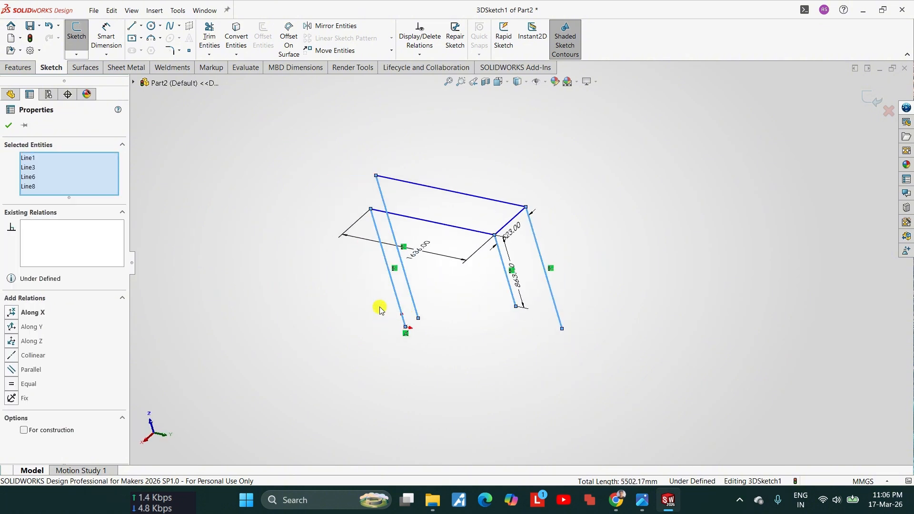
pyautogui.click(34, 387)
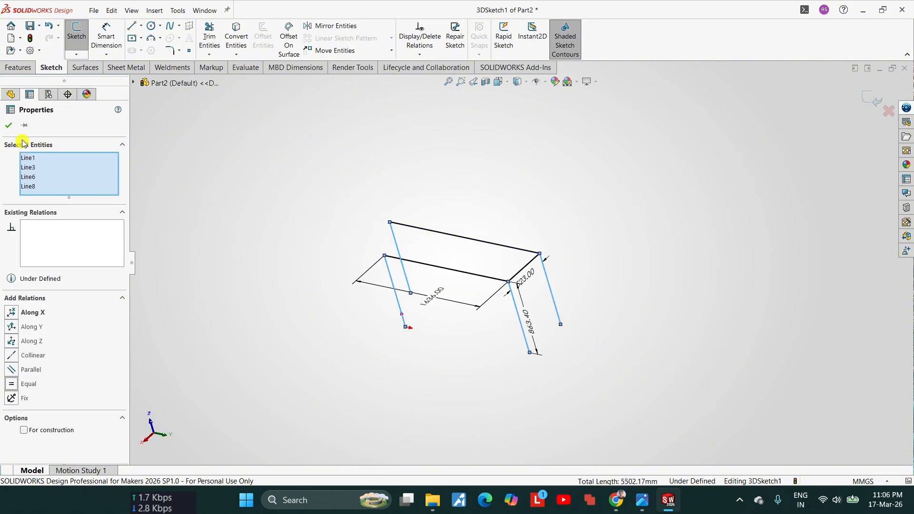
pyautogui.click(10, 126)
# Step: Make the two long upper lines equal in length and finish the 3D sketch
pyautogui.moveTo(514, 286)
pyautogui.mouseDown(button='middle')
pyautogui.moveTo(465, 306)
pyautogui.moveTo(502, 244)
pyautogui.mouseUp(button='middle')
pyautogui.click(502, 244)
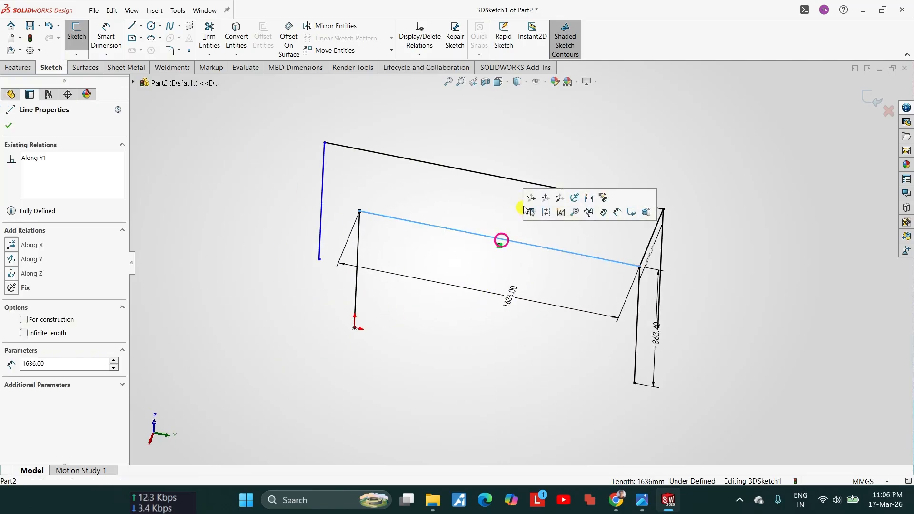
pyautogui.keyDown('ctrl'); pyautogui.click(536, 185); pyautogui.keyUp('ctrl')
pyautogui.click(26, 381)
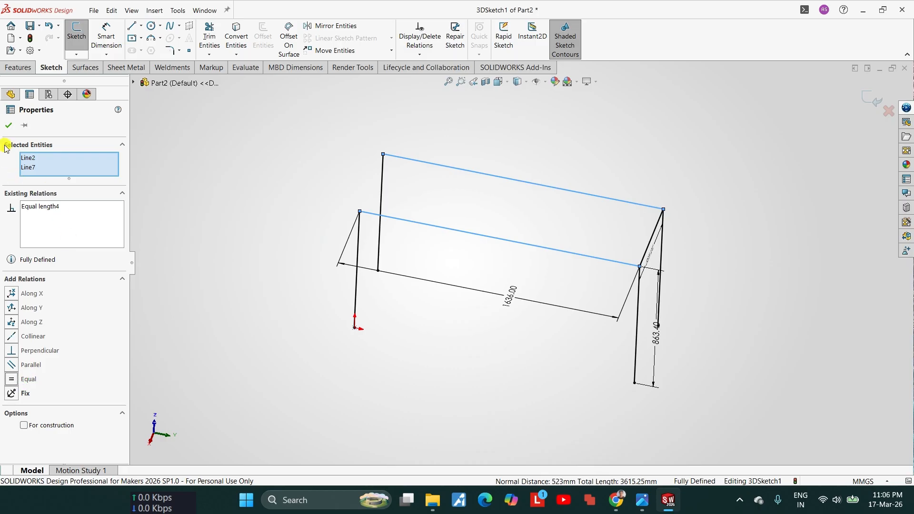
pyautogui.click(9, 126)
pyautogui.scroll(-4, 693, 308)
pyautogui.moveTo(693, 308); pyautogui.dragTo(572, 312, button='middle')
pyautogui.scroll(6, 572, 313)
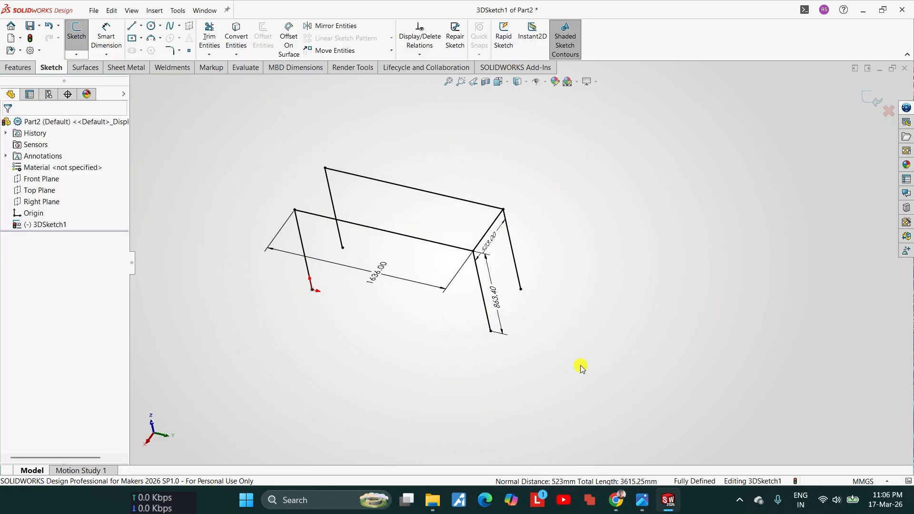
pyautogui.click(871, 105)
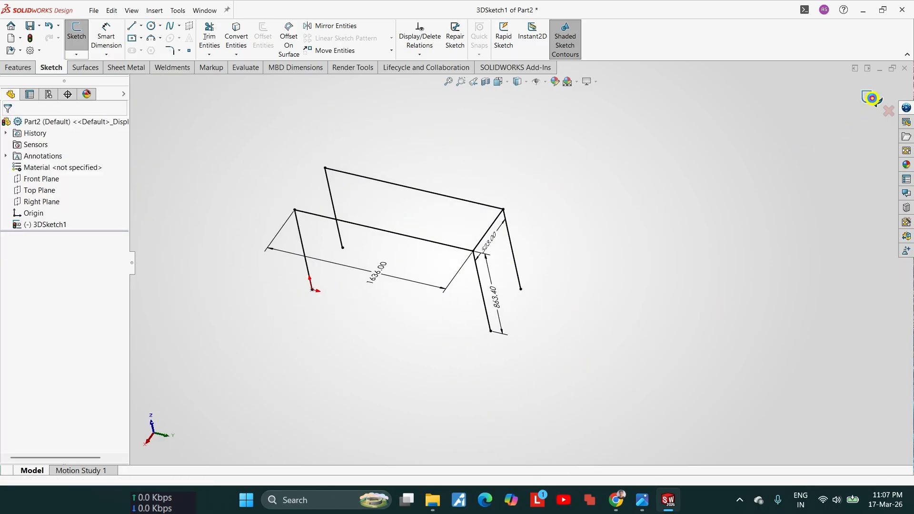
# Step: Create a structural member along the four leg lines using the ISO square tube profile, size 40 x 40 x 4
pyautogui.click(169, 69)
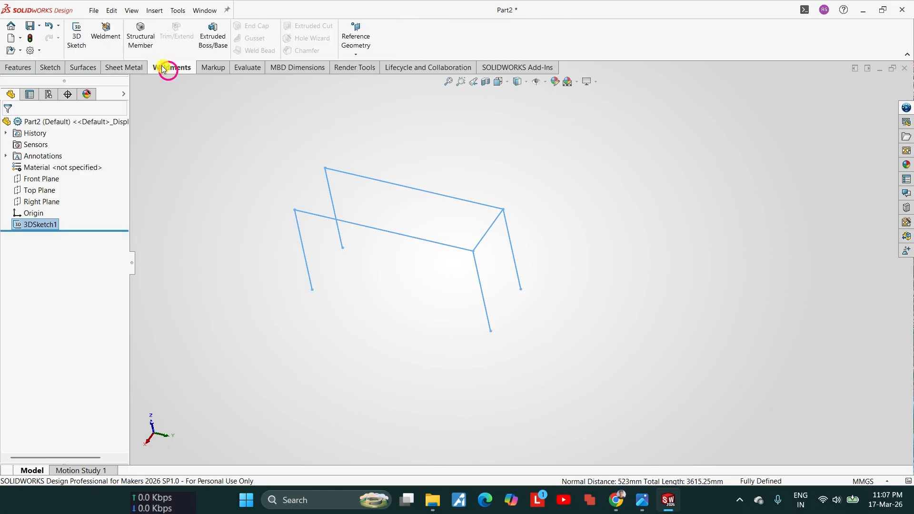
pyautogui.click(140, 31)
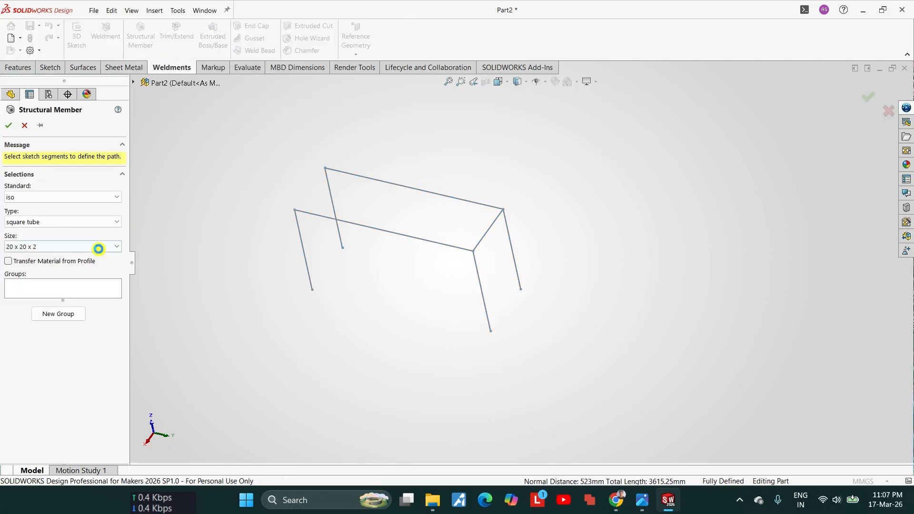
pyautogui.click(49, 247)
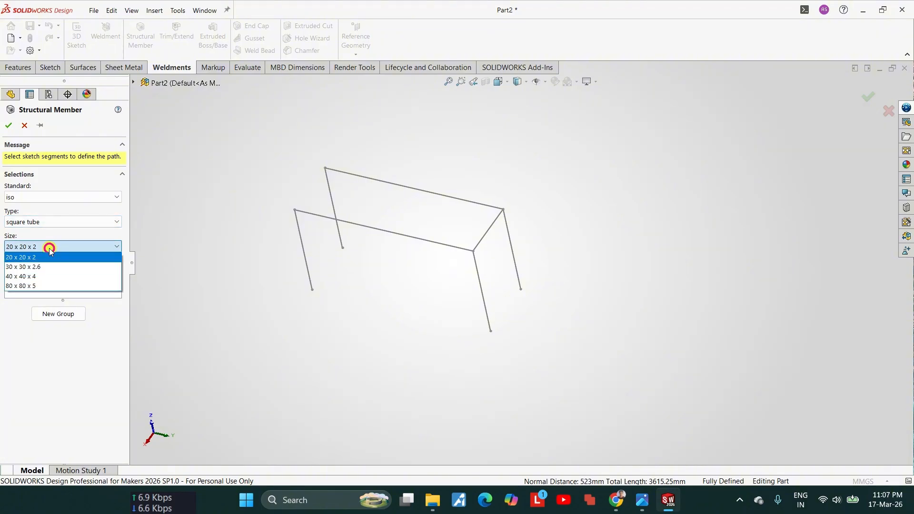
pyautogui.click(38, 281)
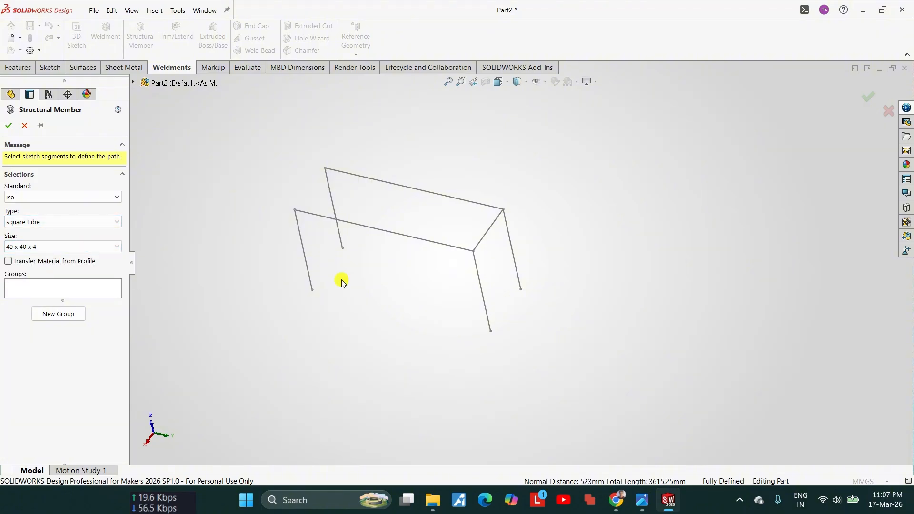
pyautogui.click(476, 275)
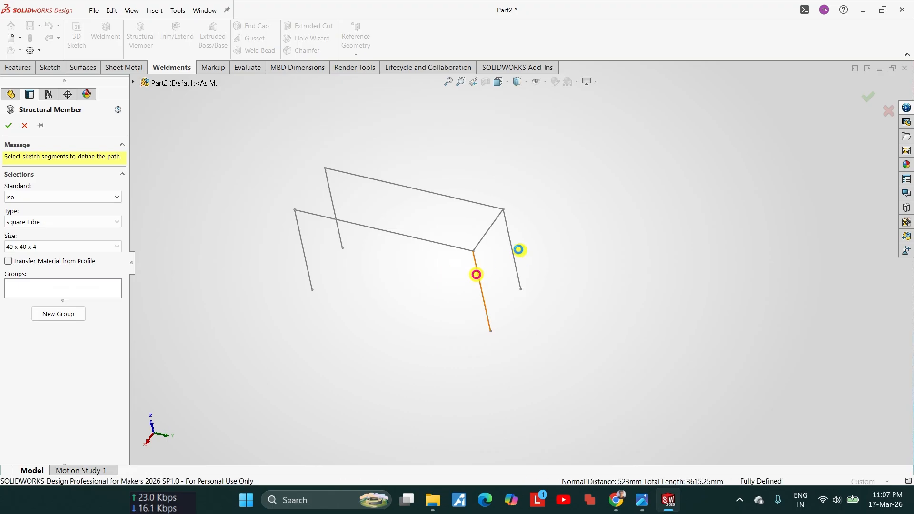
pyautogui.click(509, 244)
pyautogui.click(333, 205)
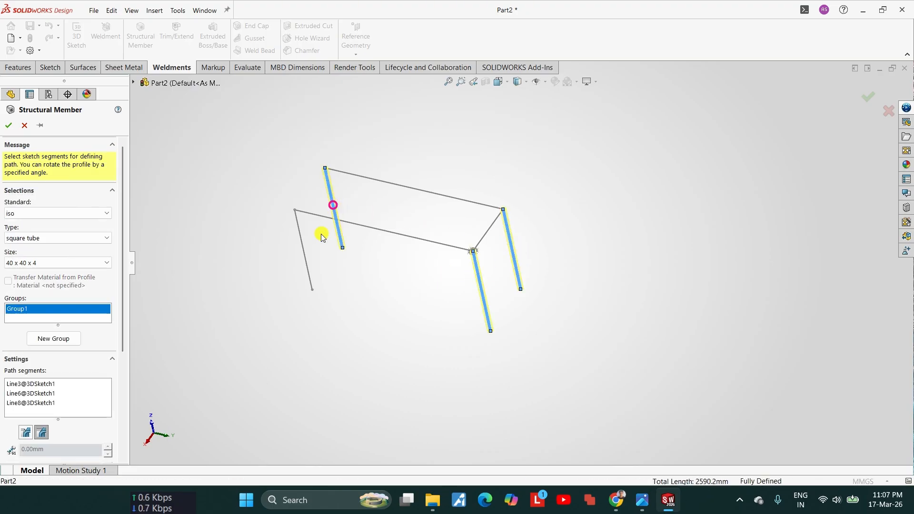
pyautogui.click(302, 238)
pyautogui.click(8, 124)
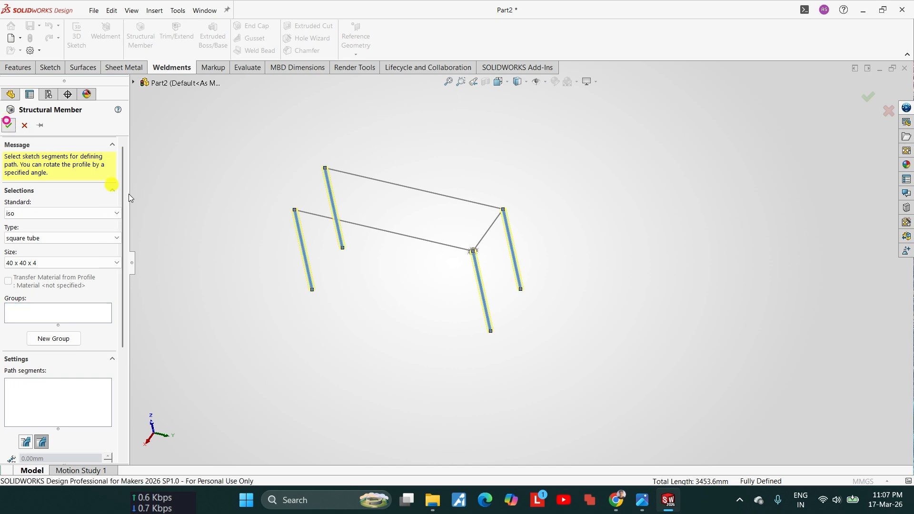
# Step: Edit the square tube's profile sketch and set its wall thickness to 1.2 mm
pyautogui.scroll(-10, 310, 252)
pyautogui.scroll(5, 422, 208)
pyautogui.moveTo(447, 220); pyautogui.dragTo(527, 133, button='middle')
pyautogui.scroll(-4, 526, 132)
pyautogui.scroll(-3, 447, 270)
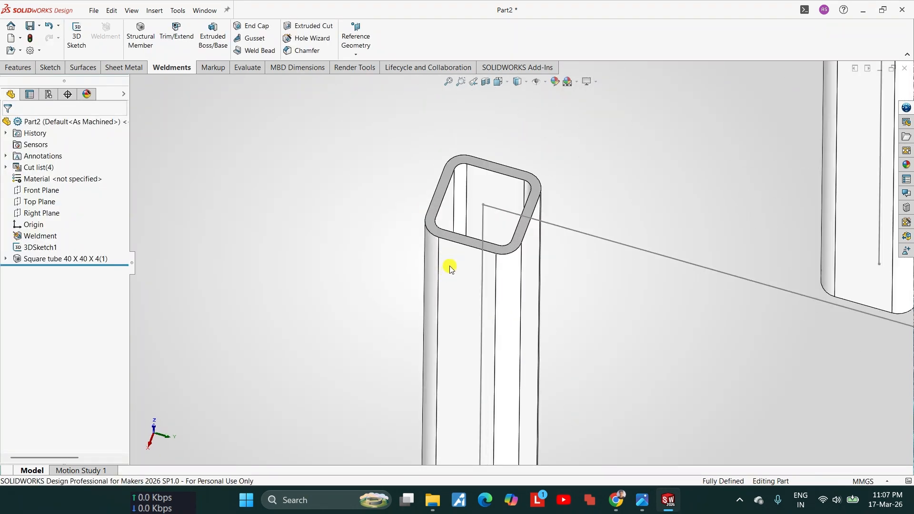
pyautogui.click(6, 259)
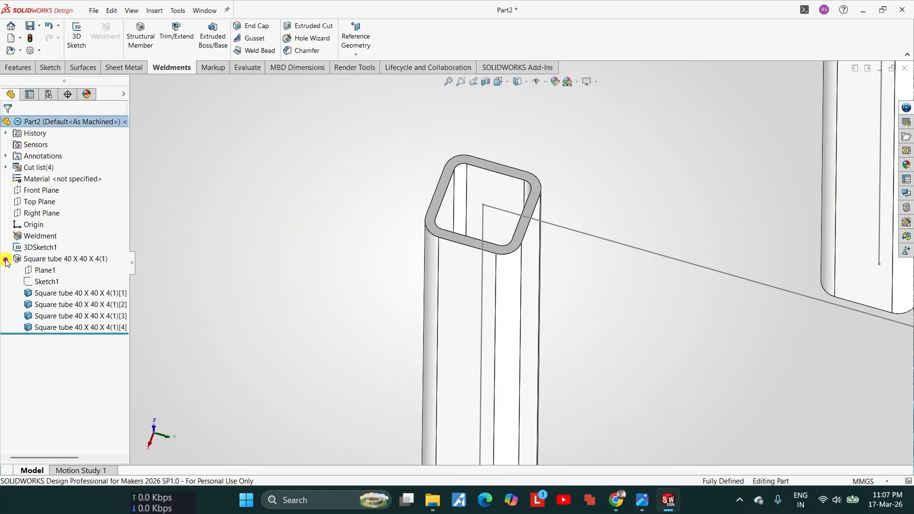
pyautogui.click(46, 282)
pyautogui.click(52, 259)
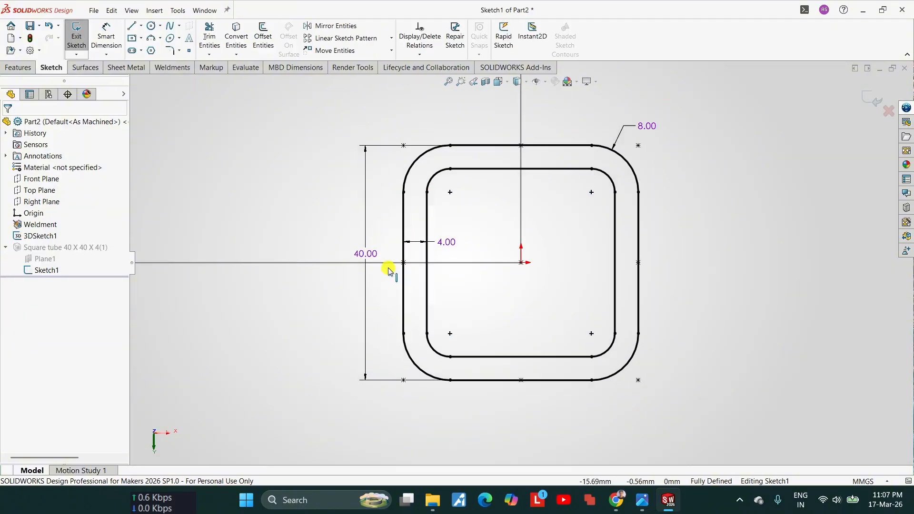
pyautogui.scroll(-6, 465, 249)
pyautogui.doubleClick(512, 240)
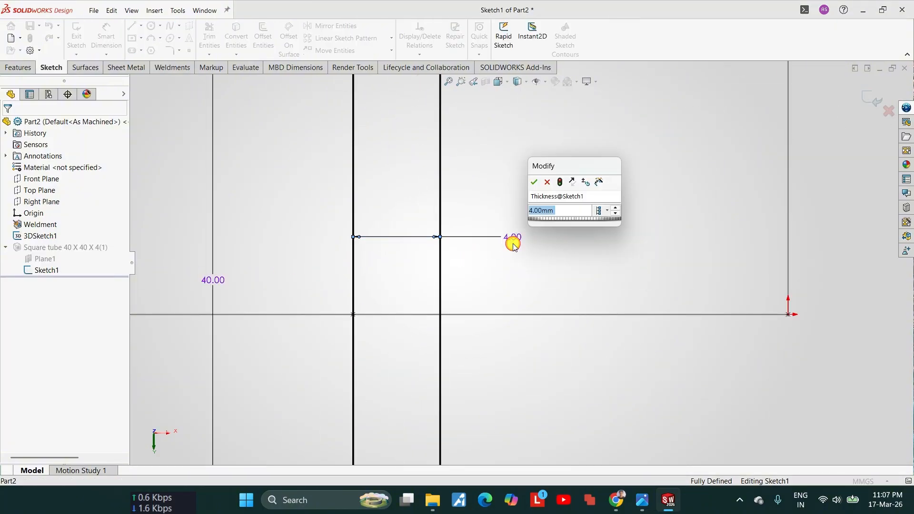
pyautogui.write('1.2')
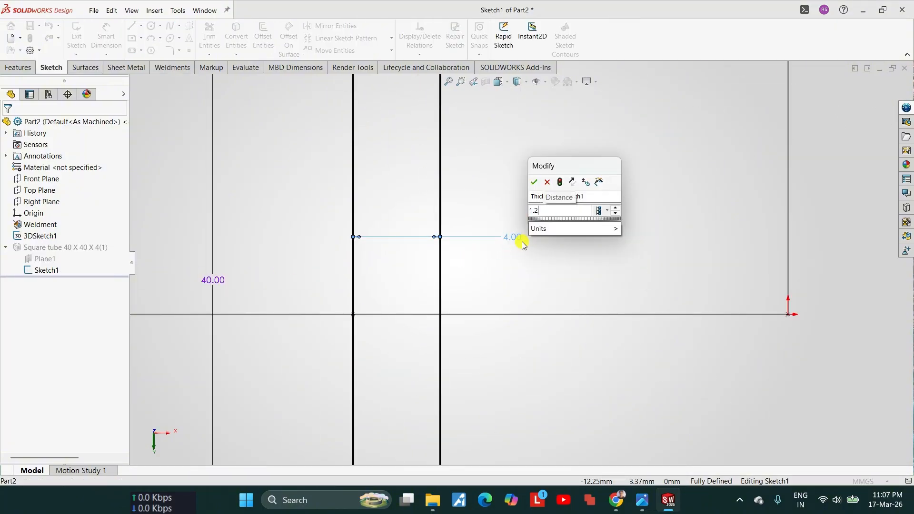
pyautogui.press('Return')
# Step: Set the tube profile's outer corner radius to 1.6 mm and finish the profile sketch
pyautogui.scroll(5, 521, 243)
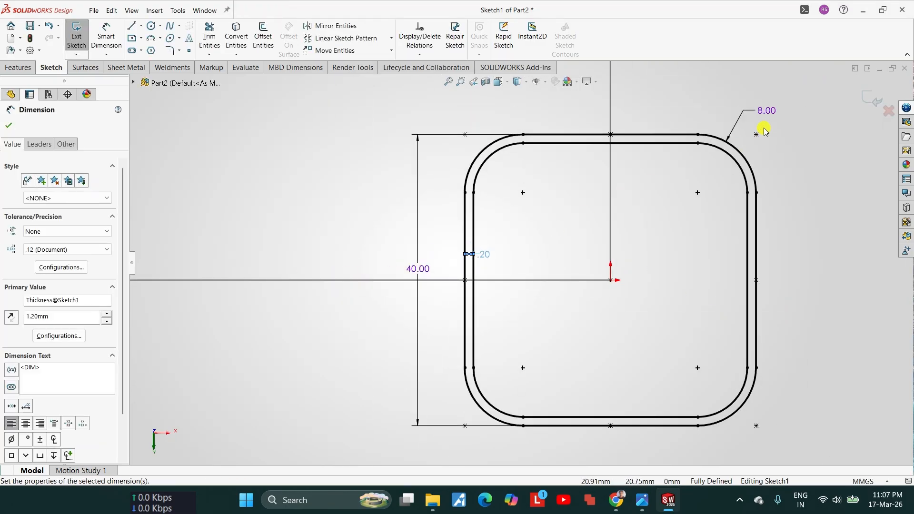
pyautogui.doubleClick(767, 112)
pyautogui.write('1.6')
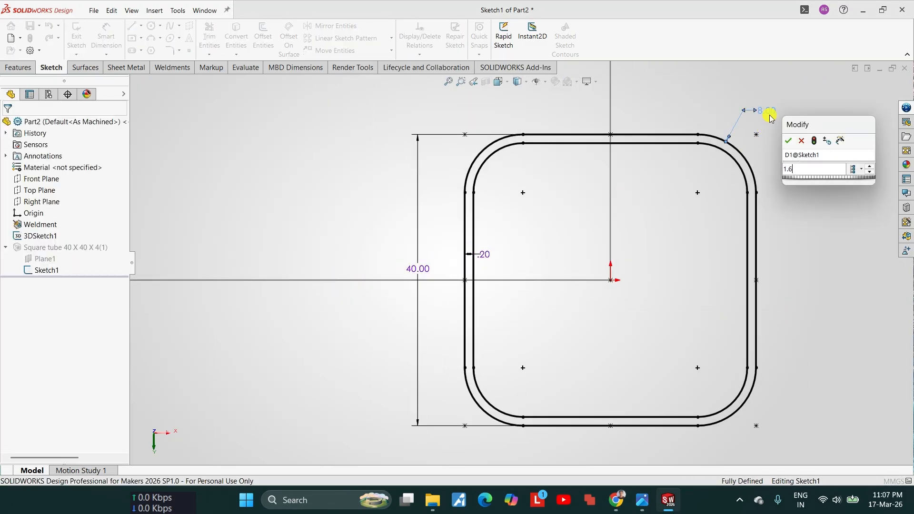
pyautogui.press('Return')
pyautogui.scroll(6, 750, 332)
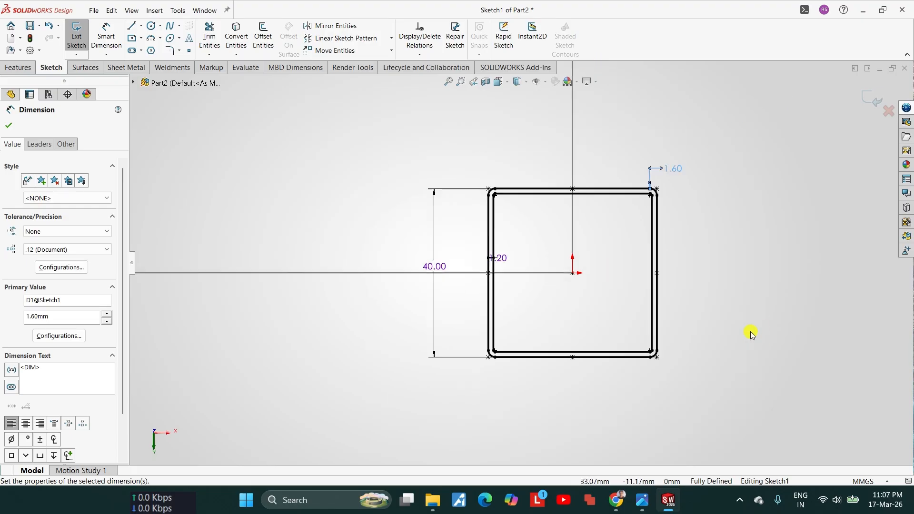
pyautogui.moveTo(618, 264); pyautogui.dragTo(631, 219, button='middle')
pyautogui.scroll(5, 472, 334)
pyautogui.scroll(2, 472, 333)
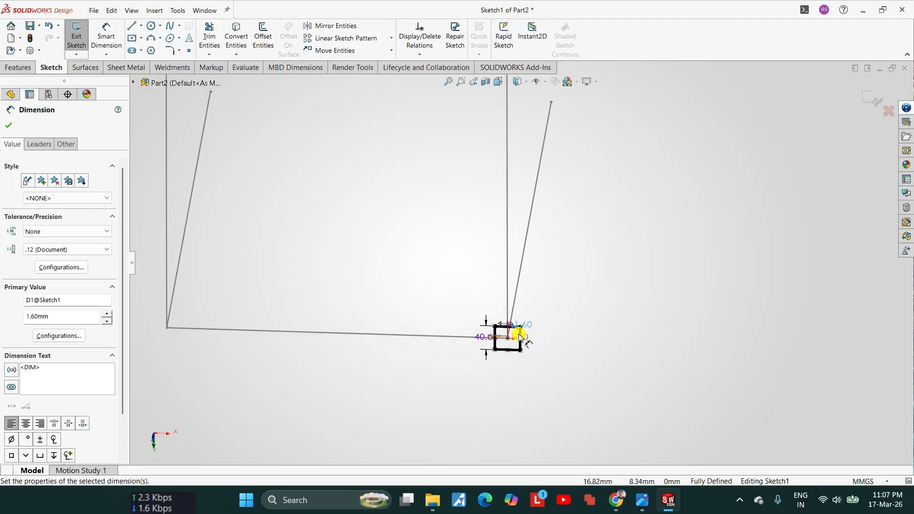
pyautogui.moveTo(520, 336); pyautogui.dragTo(765, 139, button='middle')
pyautogui.click(867, 100)
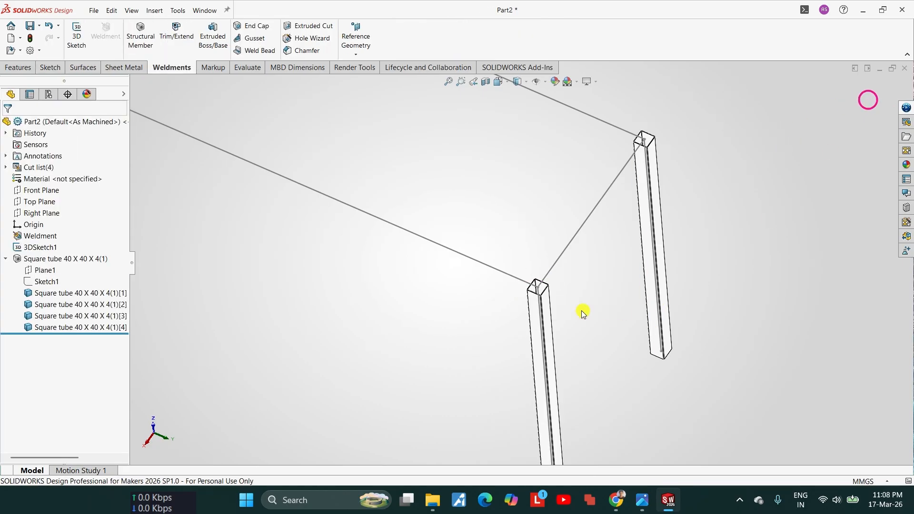
# Step: Examine the open upper ends of the tube legs and their position relative to the upper frame lines
pyautogui.scroll(3, 580, 319)
pyautogui.moveTo(578, 323); pyautogui.dragTo(659, 251, button='middle')
pyautogui.scroll(-3, 613, 314)
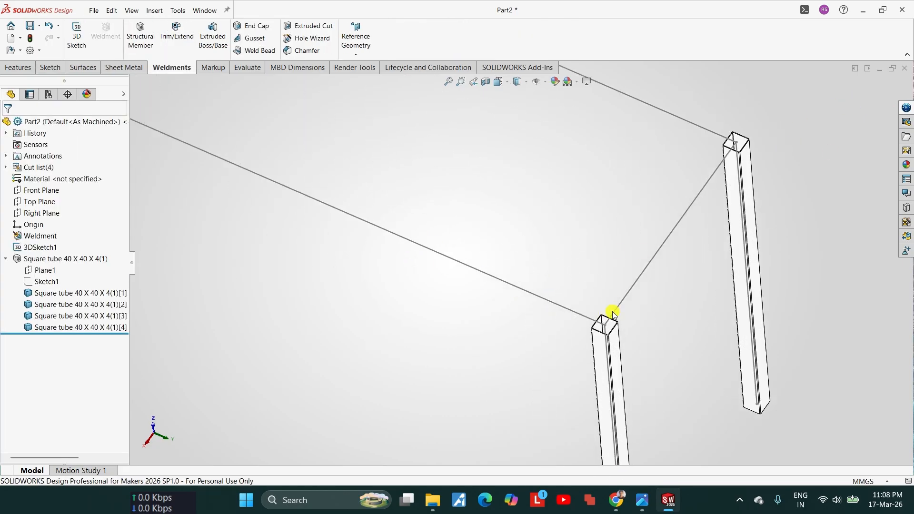
pyautogui.scroll(-3, 613, 314)
pyautogui.scroll(1, 533, 323)
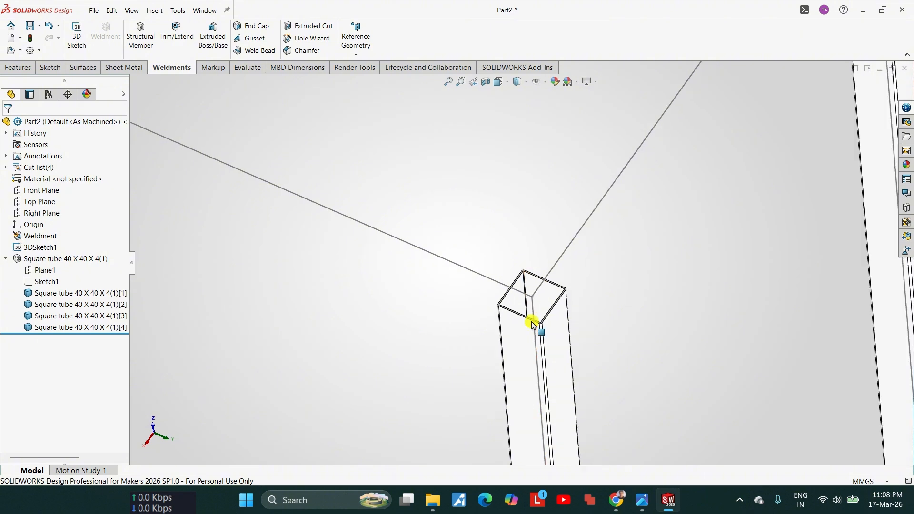
pyautogui.scroll(4, 532, 323)
pyautogui.scroll(-8, 306, 153)
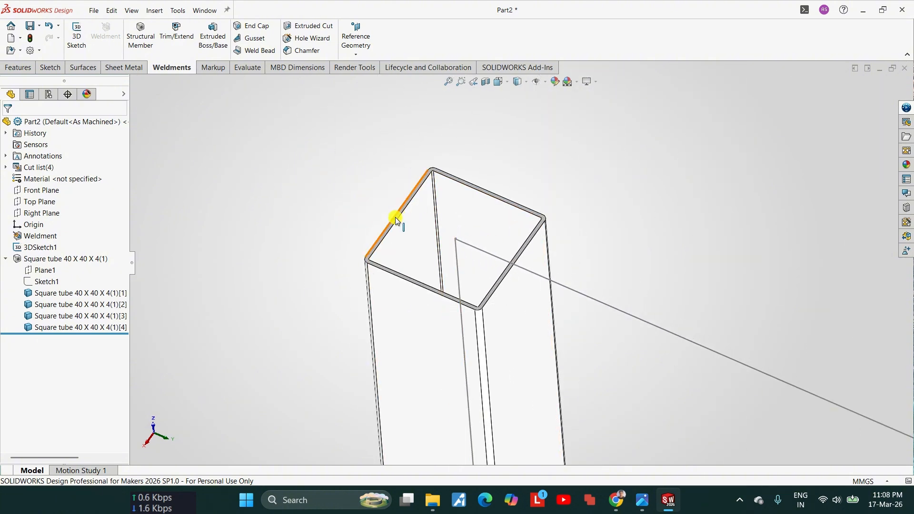
pyautogui.scroll(6, 694, 316)
pyautogui.scroll(-4, 714, 343)
pyautogui.scroll(-5, 720, 352)
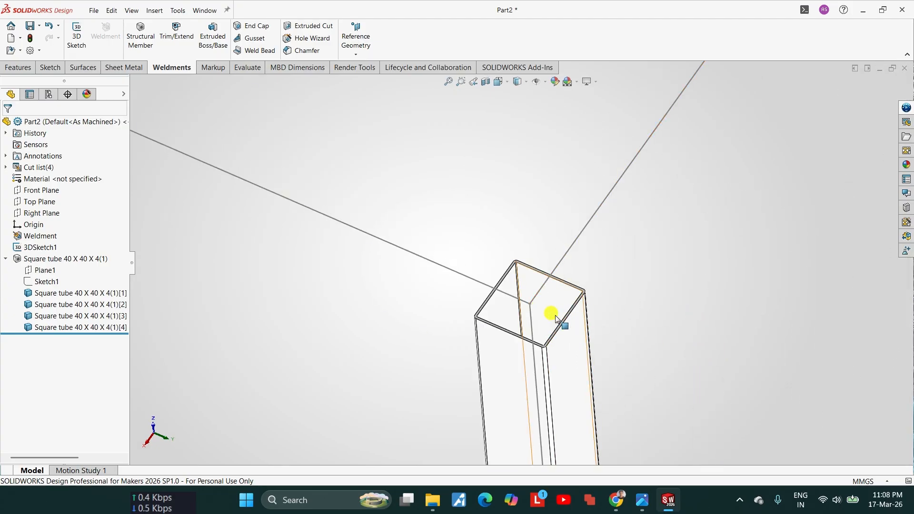
pyautogui.scroll(5, 577, 326)
pyautogui.scroll(5, 498, 280)
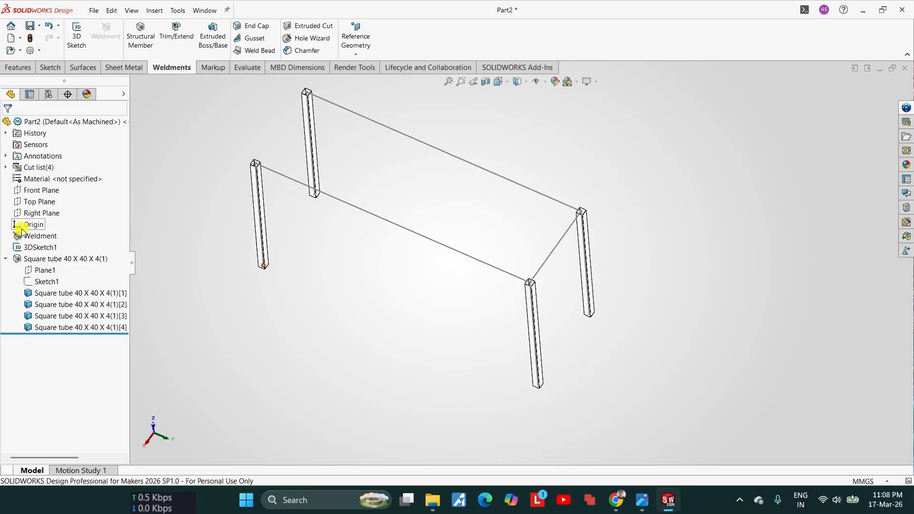
pyautogui.scroll(3, 379, 247)
pyautogui.moveTo(379, 247); pyautogui.dragTo(399, 198, button='middle')
pyautogui.scroll(-3, 399, 198)
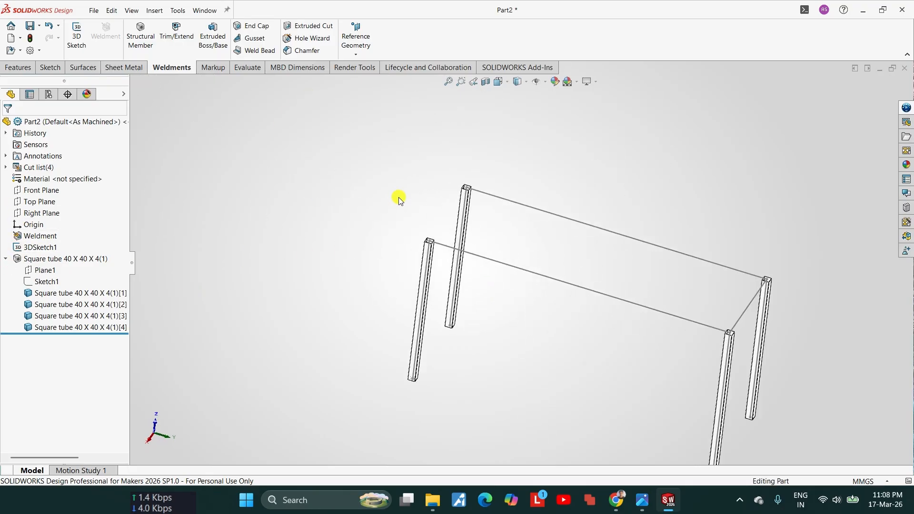
# Step: Save the part as SS TABLE WITH 2 UNDERSHELF - LEG in the same folder as the table top
pyautogui.hotkey('ctrl', 's')
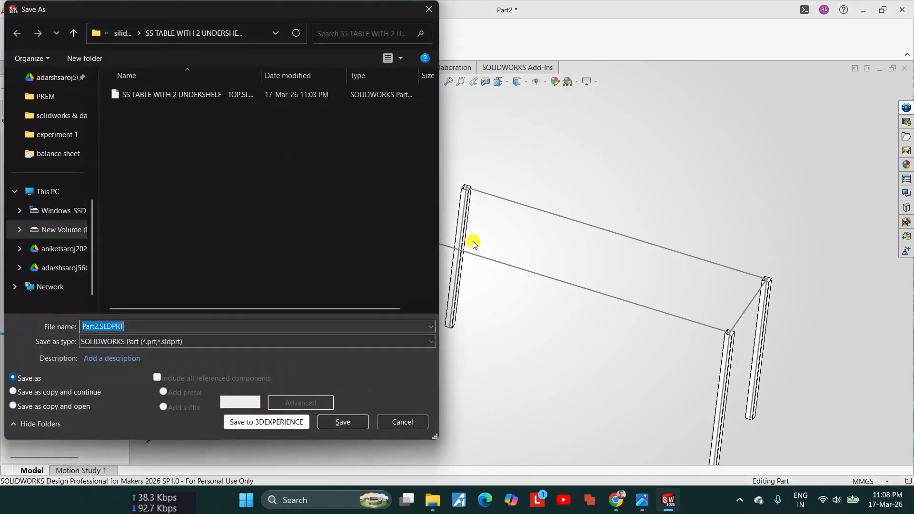
pyautogui.click(195, 98)
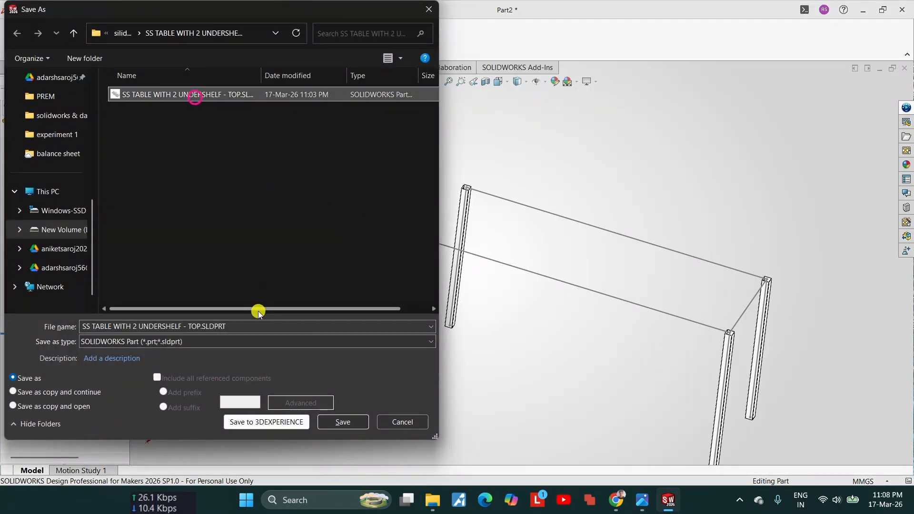
pyautogui.click(195, 326)
pyautogui.click(199, 328)
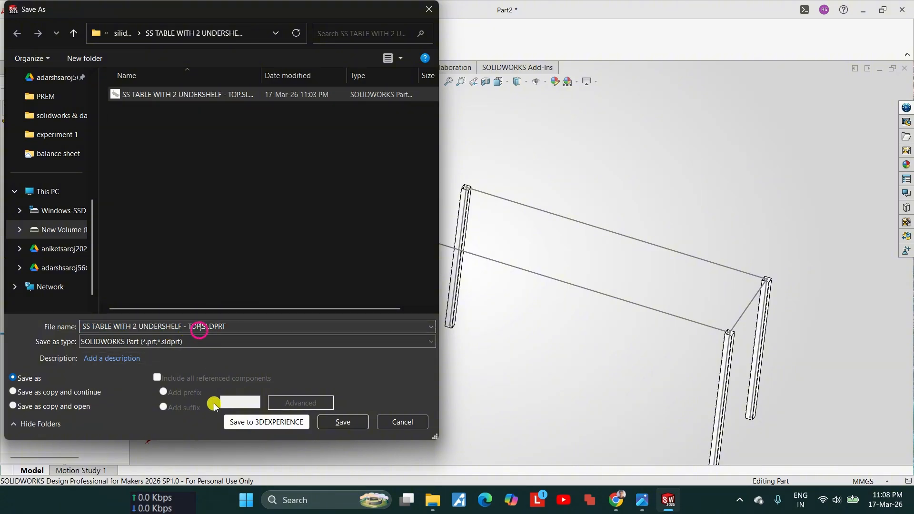
pyautogui.press('BackSpace')
pyautogui.press('BackSpace')
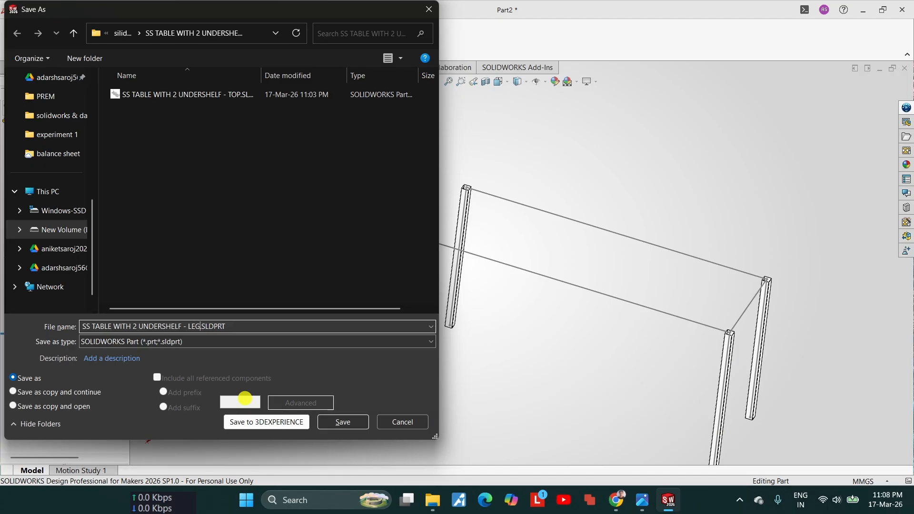
pyautogui.click(365, 423)
pyautogui.scroll(-2, 558, 289)
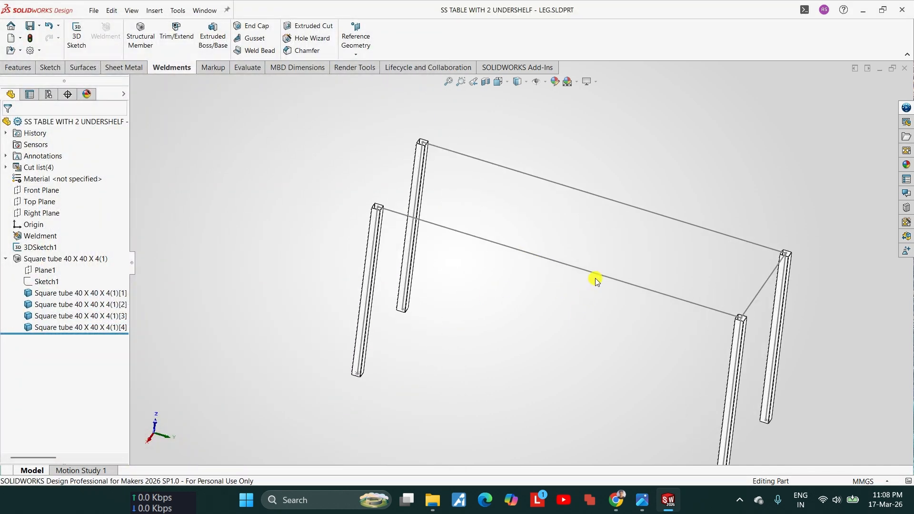
pyautogui.scroll(-1, 595, 278)
pyautogui.click(94, 10)
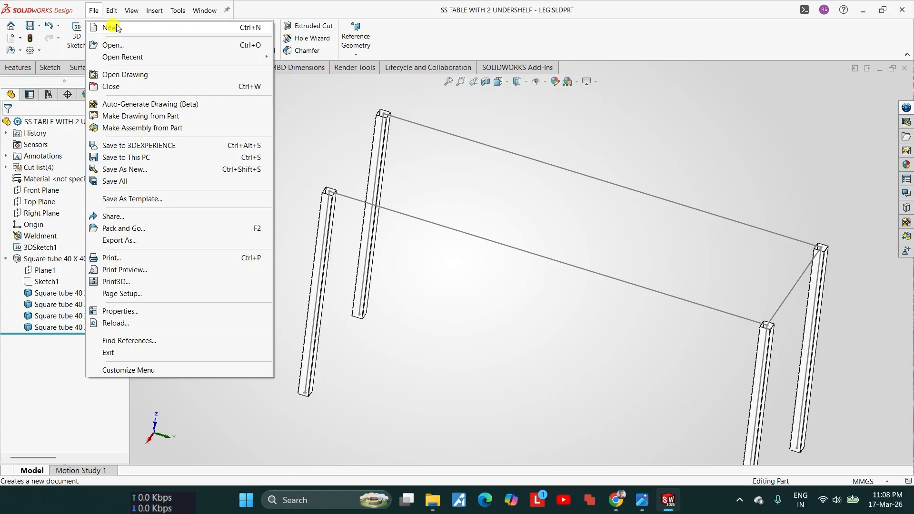
pyautogui.click(541, 331)
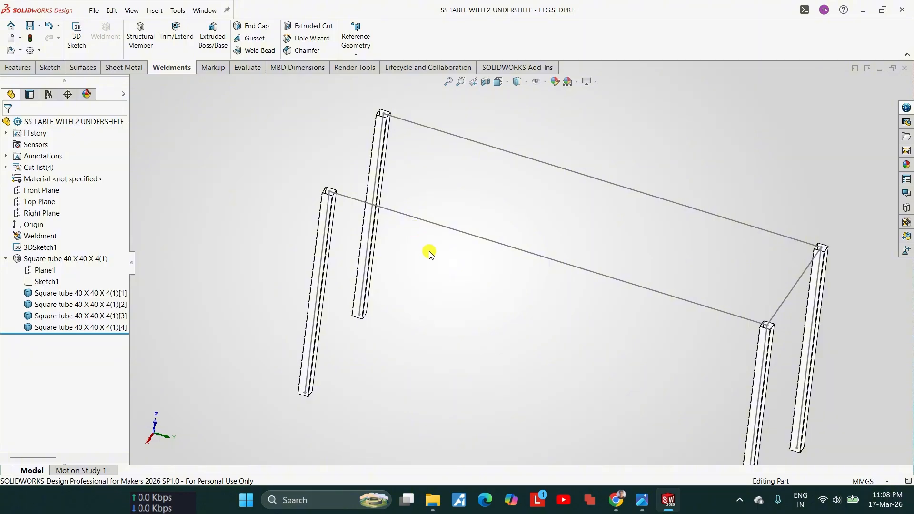
# Step: Hide the 3D layout sketch running through the leg tubes
pyautogui.scroll(4, 724, 347)
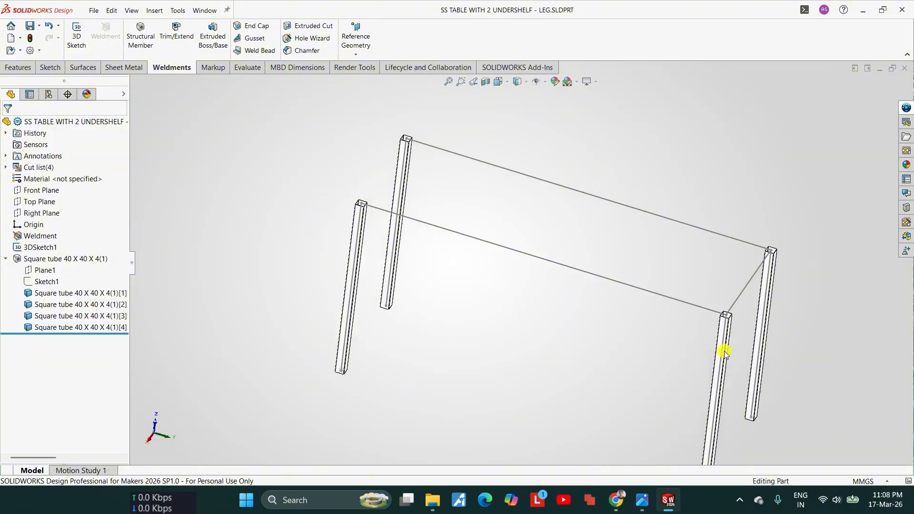
pyautogui.scroll(-8, 693, 312)
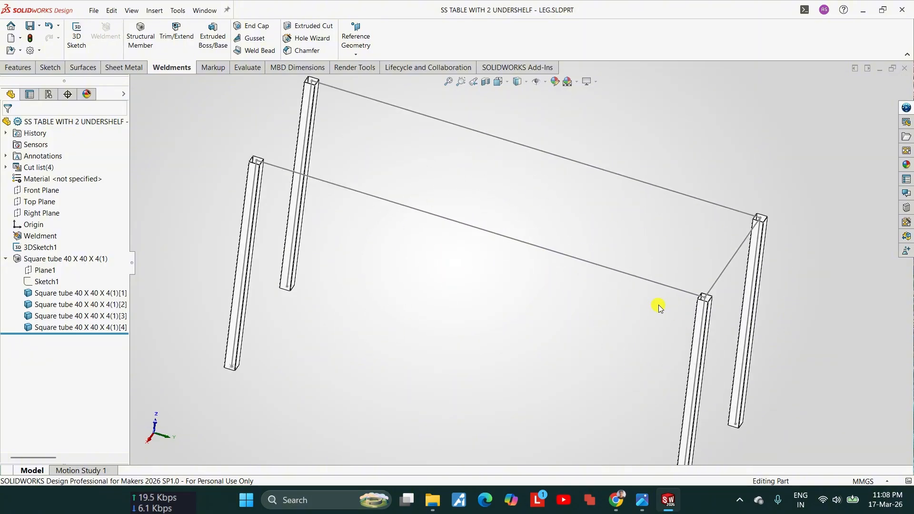
pyautogui.click(706, 311)
pyautogui.click(748, 284)
# Step: Examine the lower ends of the legs and compare them with the undershelf arrangement in the reference photo
pyautogui.scroll(3, 693, 320)
pyautogui.scroll(-4, 551, 333)
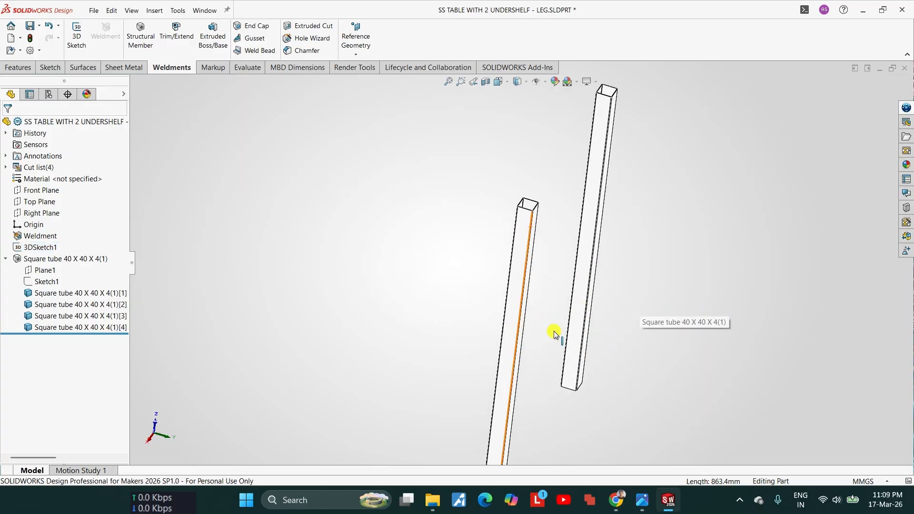
pyautogui.scroll(-1, 524, 325)
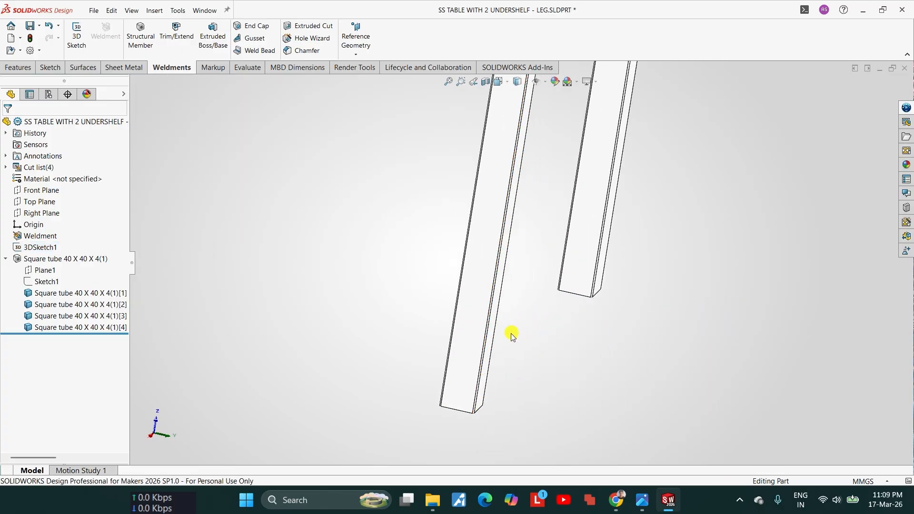
pyautogui.scroll(4, 505, 333)
pyautogui.moveTo(490, 326); pyautogui.dragTo(467, 310, button='middle')
pyautogui.moveTo(484, 260); pyautogui.dragTo(497, 306, button='middle')
pyautogui.click(644, 501)
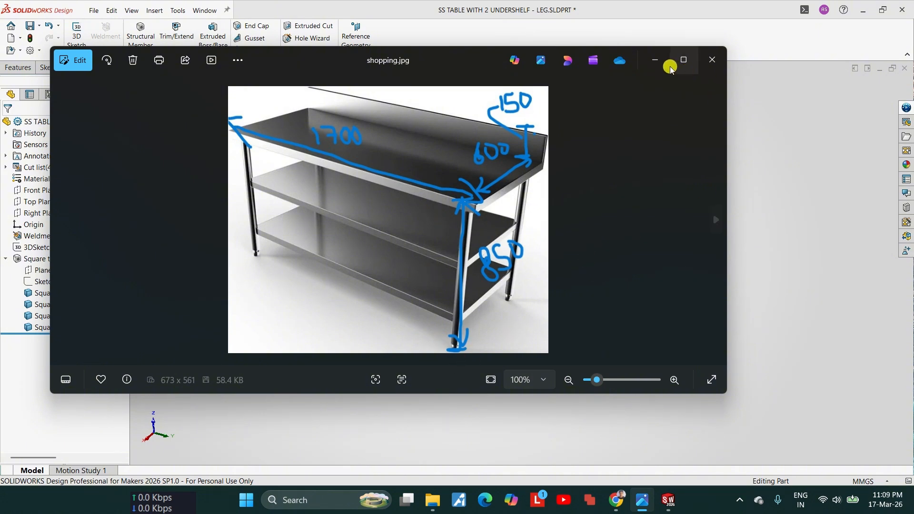
pyautogui.click(655, 60)
# Step: Start an offset reference plane from the bottom end face of a leg and flip the offset upward along the tube
pyautogui.scroll(-3, 503, 295)
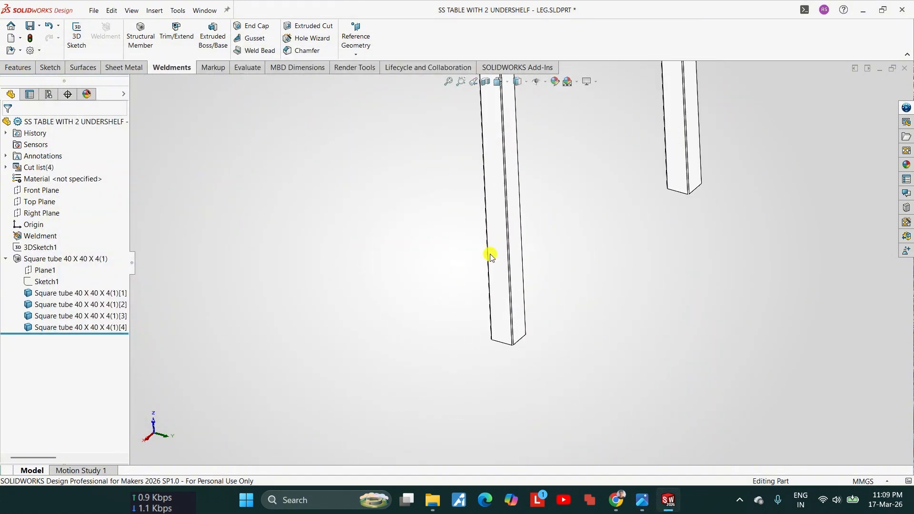
pyautogui.click(365, 57)
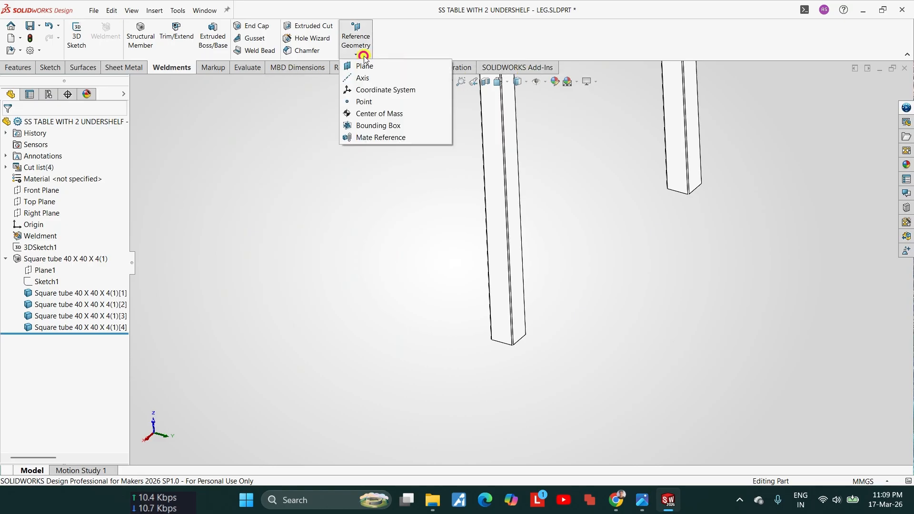
pyautogui.click(360, 66)
pyautogui.scroll(-3, 514, 333)
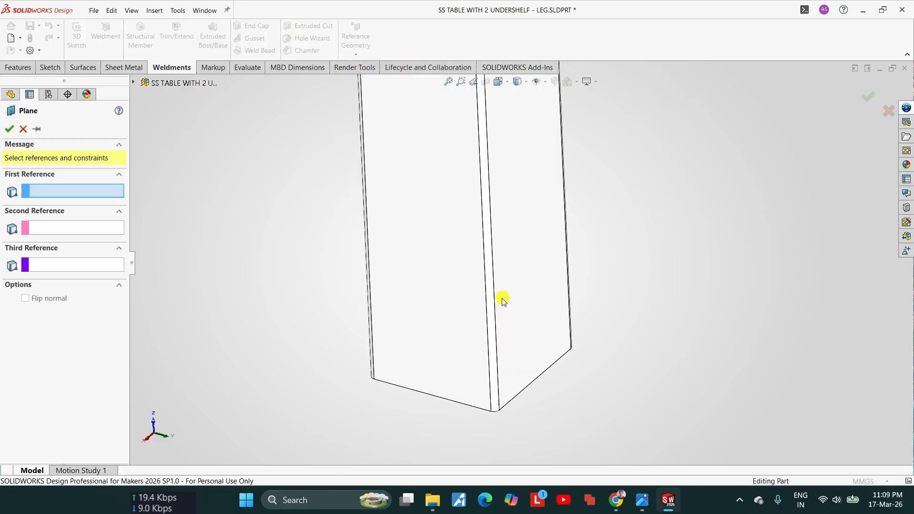
pyautogui.moveTo(497, 249); pyautogui.dragTo(497, 171, button='middle')
pyautogui.scroll(-10, 504, 368)
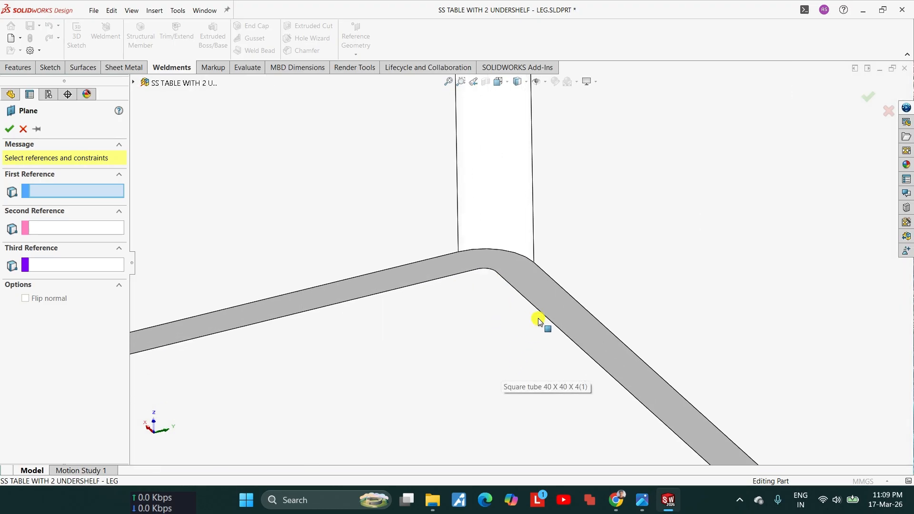
pyautogui.click(553, 305)
pyautogui.scroll(10, 549, 303)
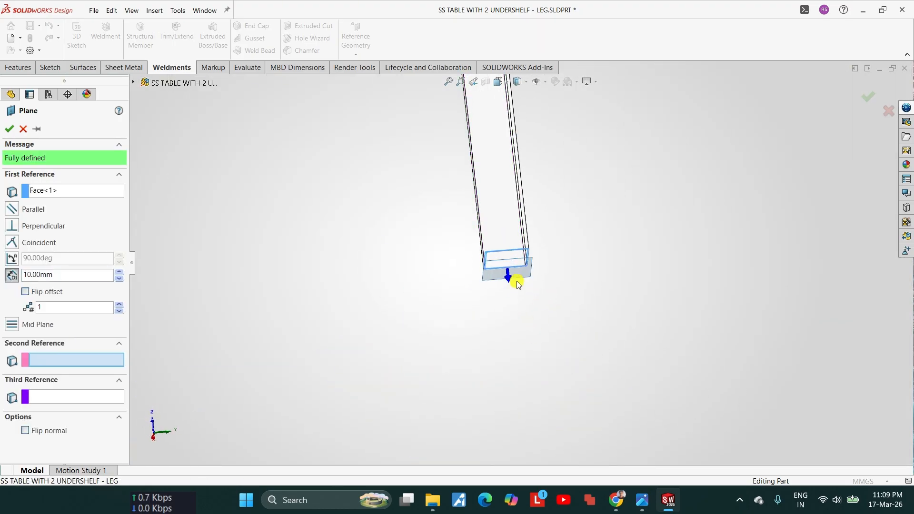
pyautogui.moveTo(510, 267); pyautogui.dragTo(197, 313, button='middle')
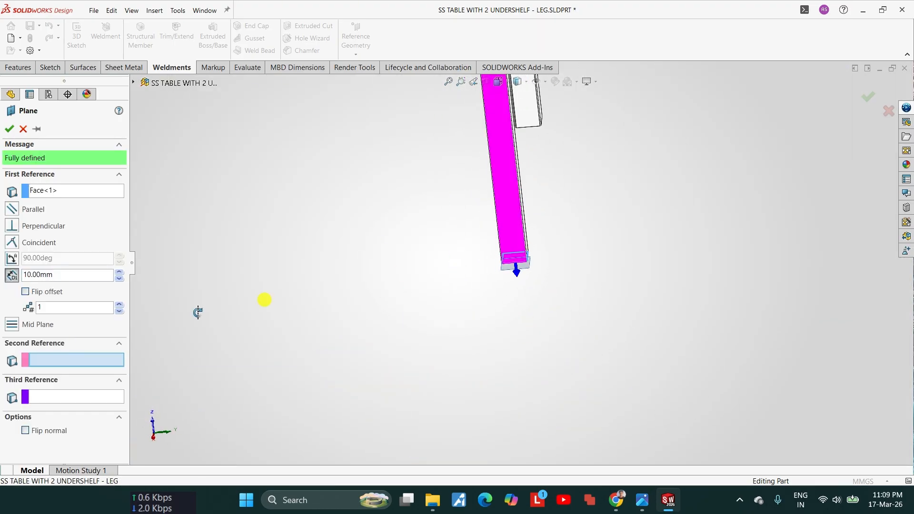
pyautogui.click(25, 292)
pyautogui.moveTo(63, 275); pyautogui.dragTo(18, 276)
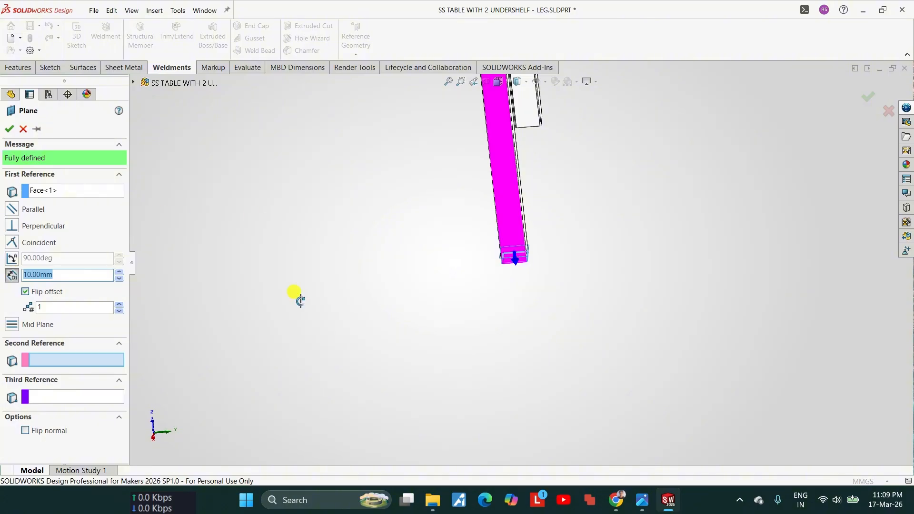
# Step: Check the reference photo for the height of the lower undershelf above the leg ends
pyautogui.click(642, 499)
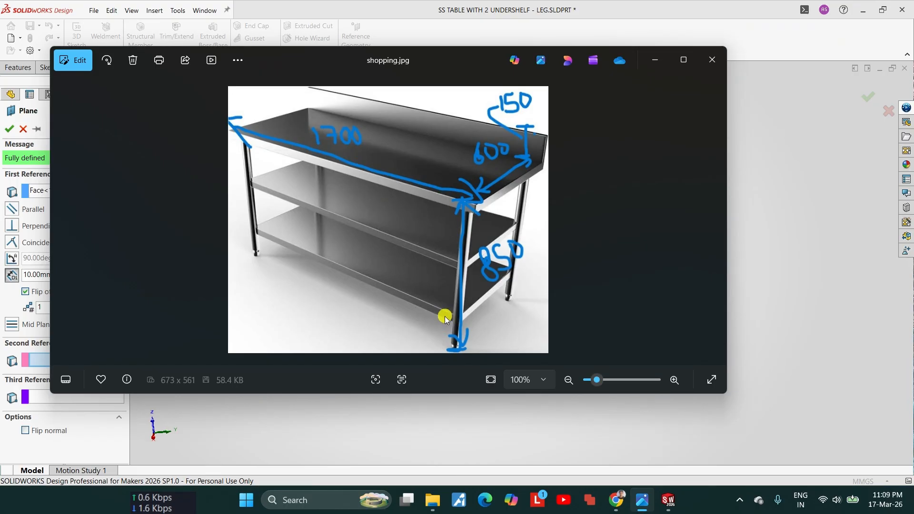
pyautogui.click(655, 60)
pyautogui.click(651, 504)
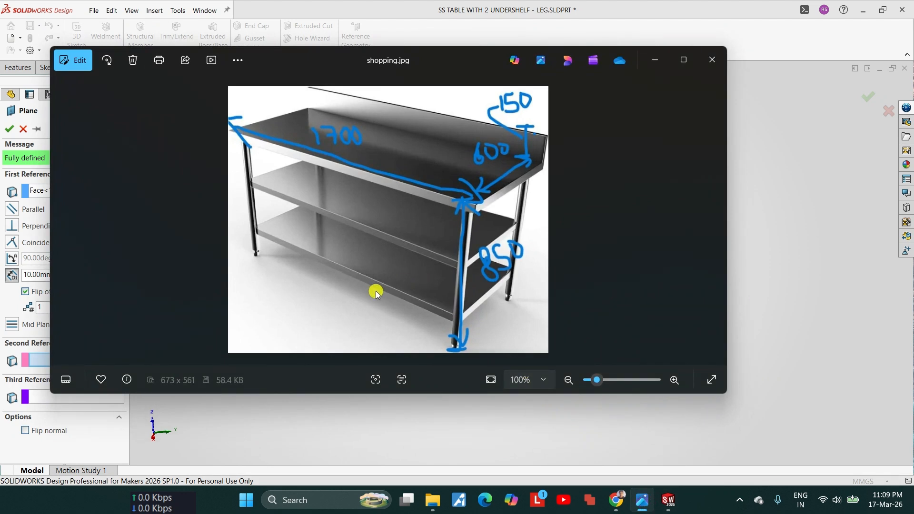
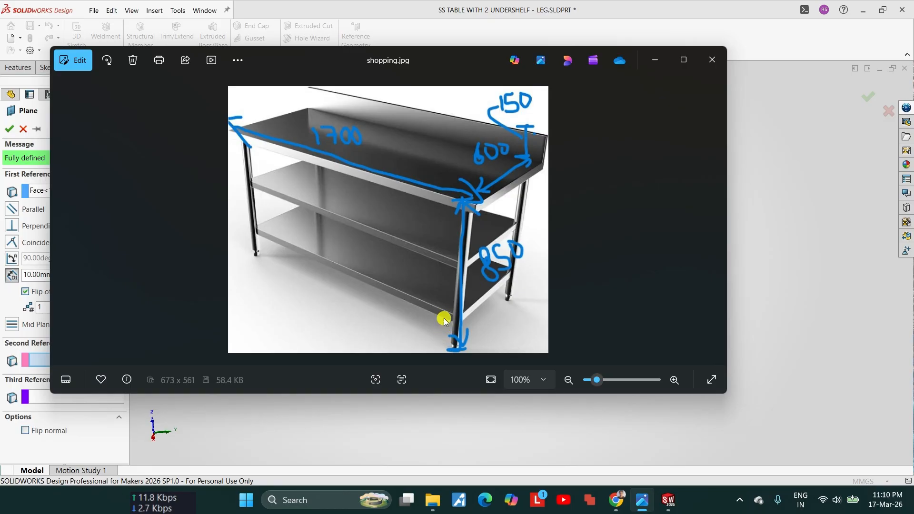
# Step: Create the reference plane at a 140 mm offset upward from the leg's bottom end face
pyautogui.click(659, 60)
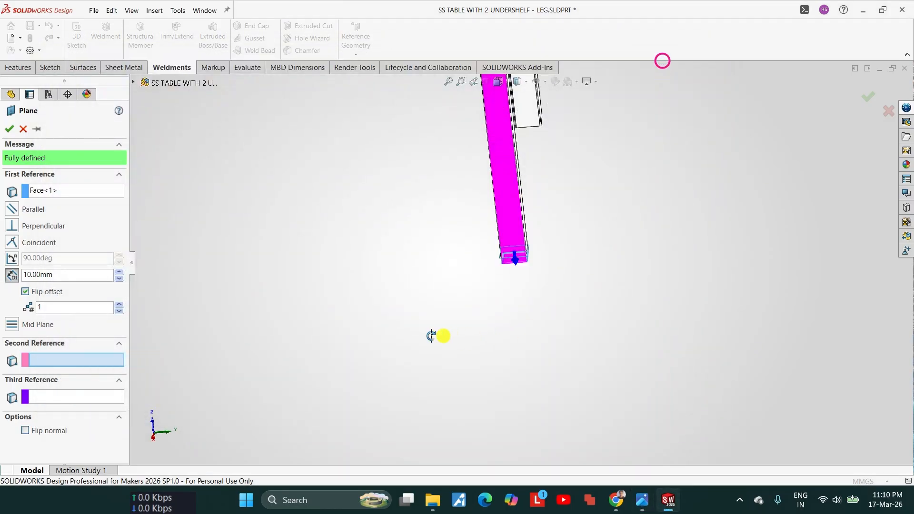
pyautogui.click(66, 275)
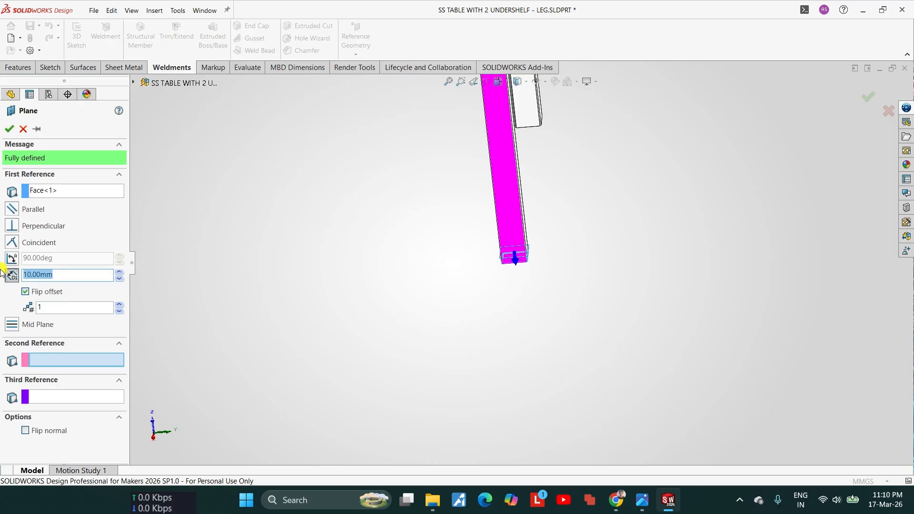
pyautogui.press('Left')
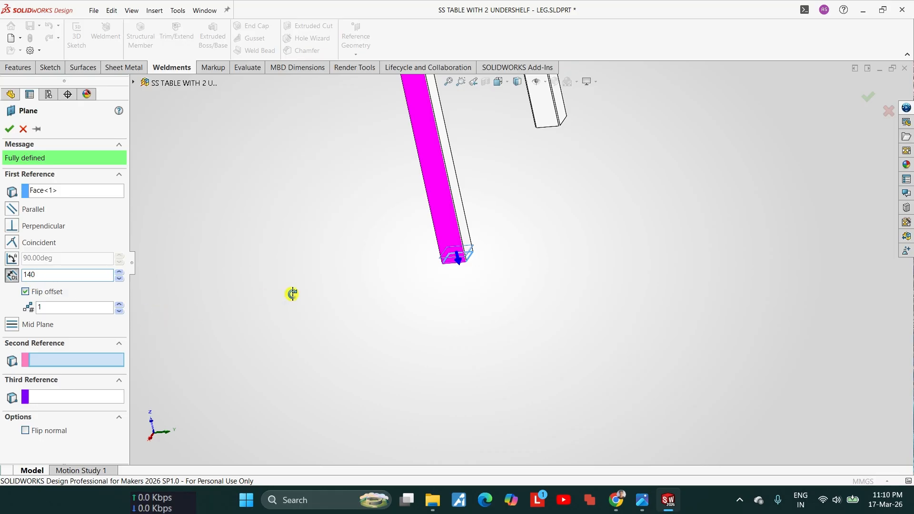
pyautogui.scroll(3, 292, 294)
pyautogui.scroll(-7, 479, 238)
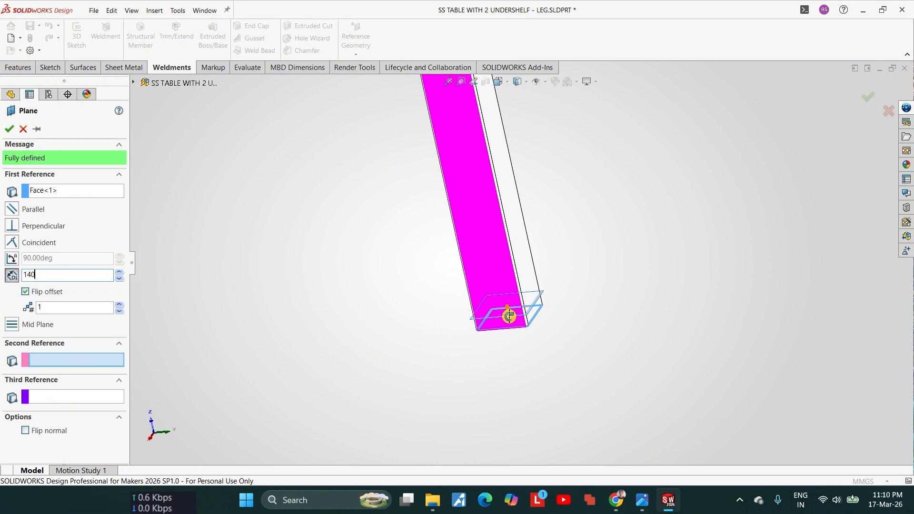
pyautogui.click(8, 133)
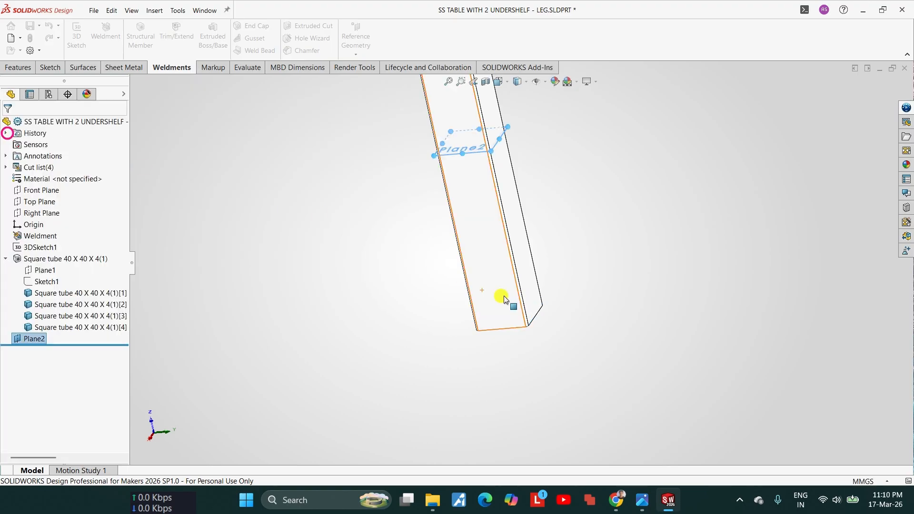
# Step: Inspect the new offset plane's position and distance above the end of the leg
pyautogui.scroll(-4, 514, 193)
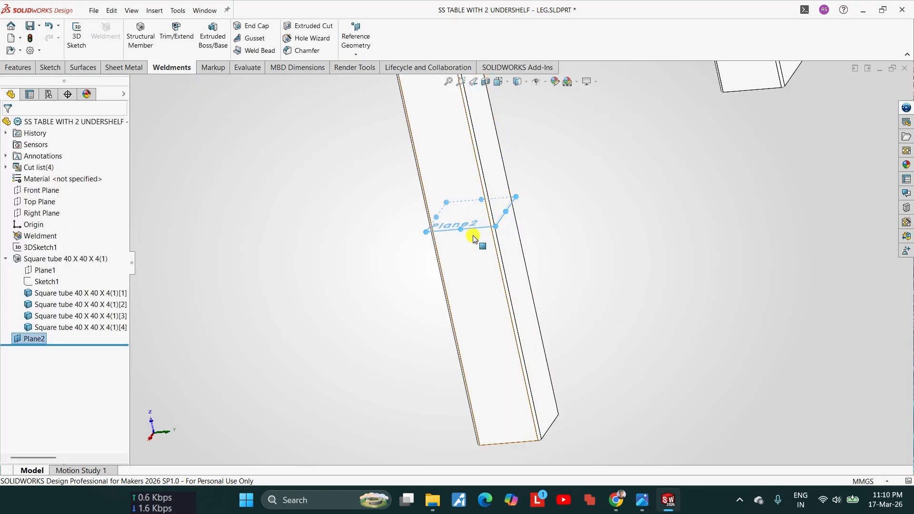
pyautogui.moveTo(473, 239); pyautogui.dragTo(513, 245, button='middle')
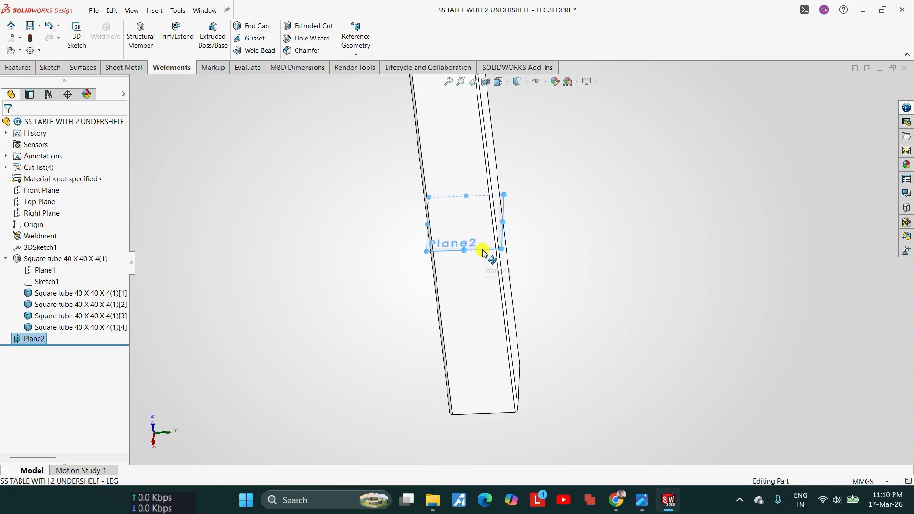
pyautogui.click(580, 312)
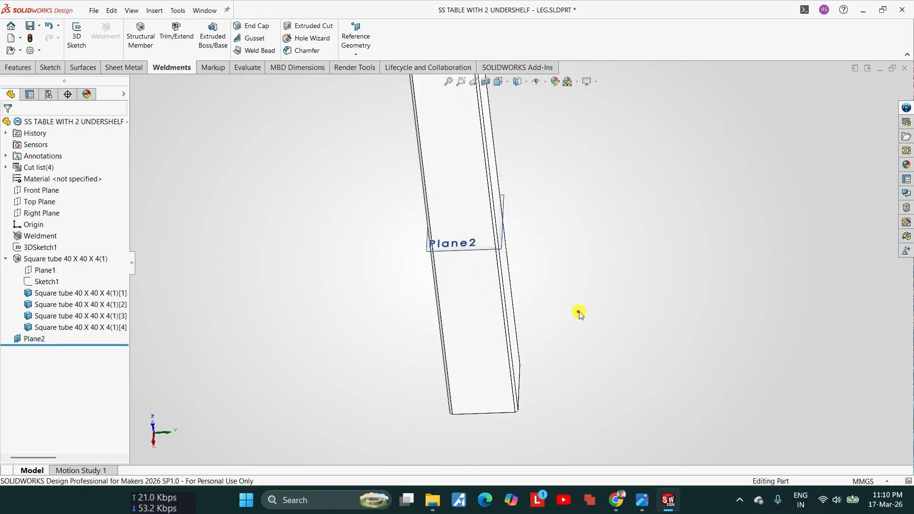
pyautogui.click(482, 248)
pyautogui.click(29, 338)
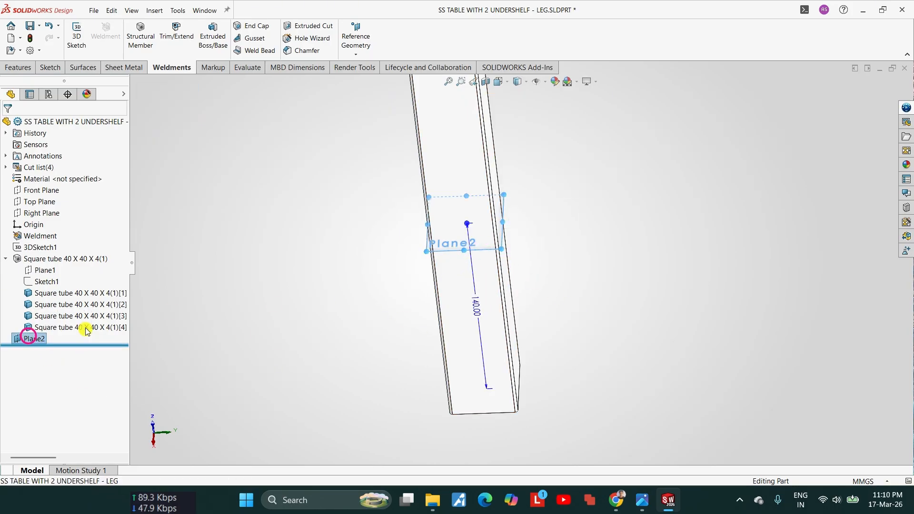
pyautogui.press('Escape')
pyautogui.press('Escape')
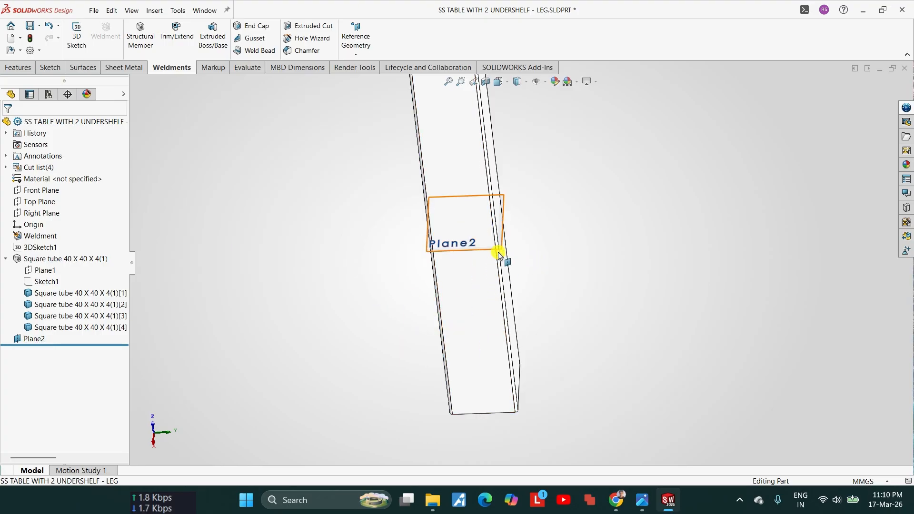
# Step: Edit the offset plane's definition and flip its normal to point up the leg
pyautogui.click(32, 339)
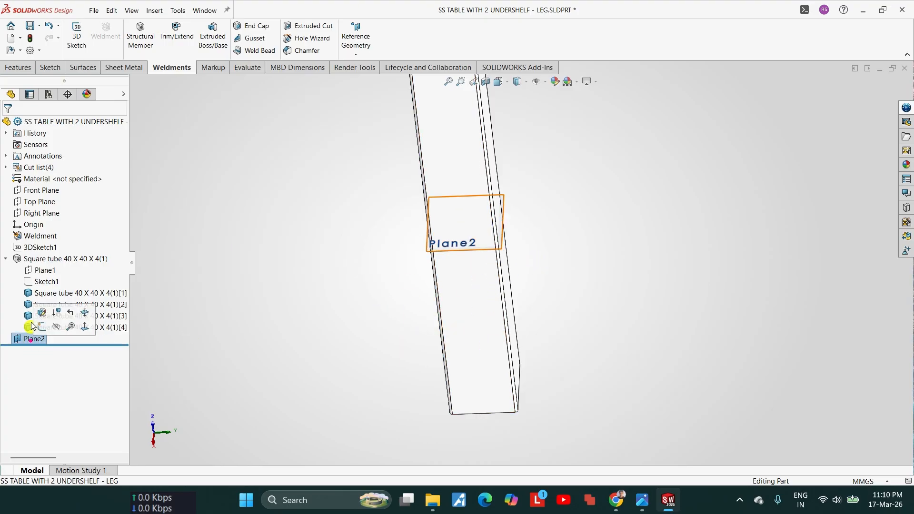
pyautogui.click(39, 310)
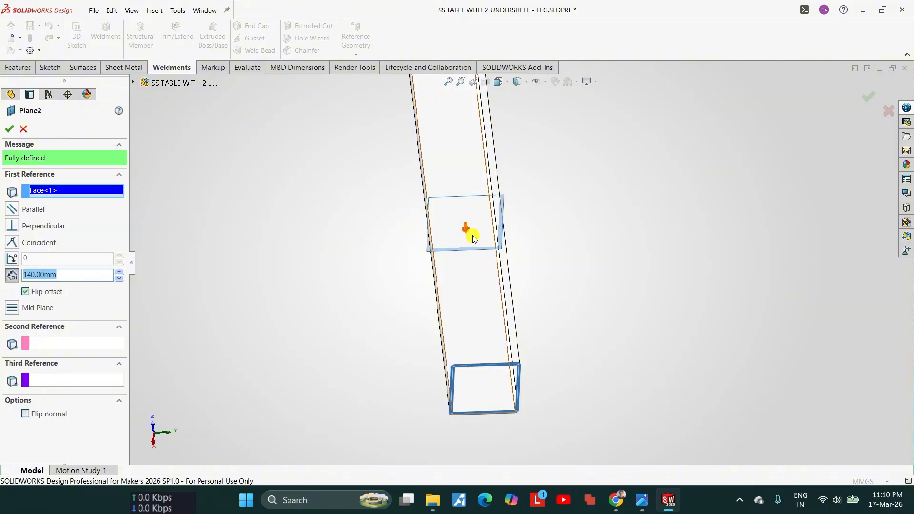
pyautogui.scroll(-6, 473, 238)
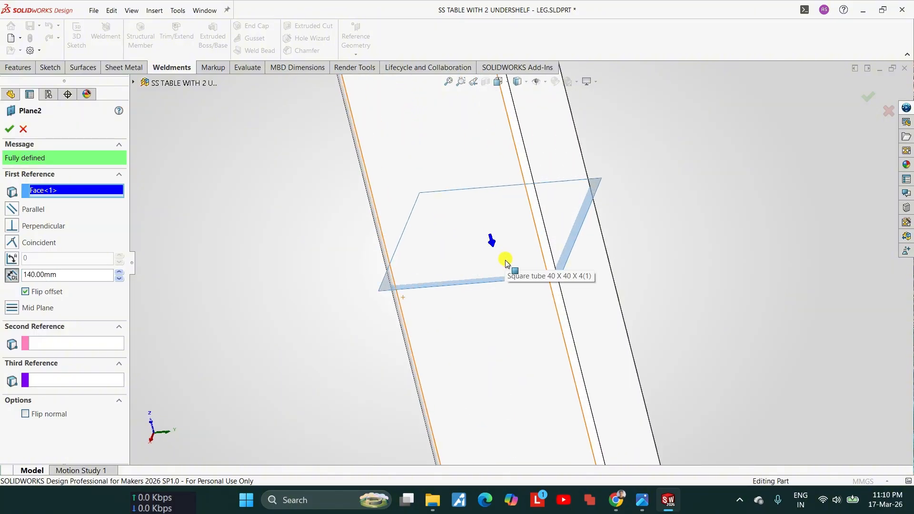
pyautogui.click(25, 415)
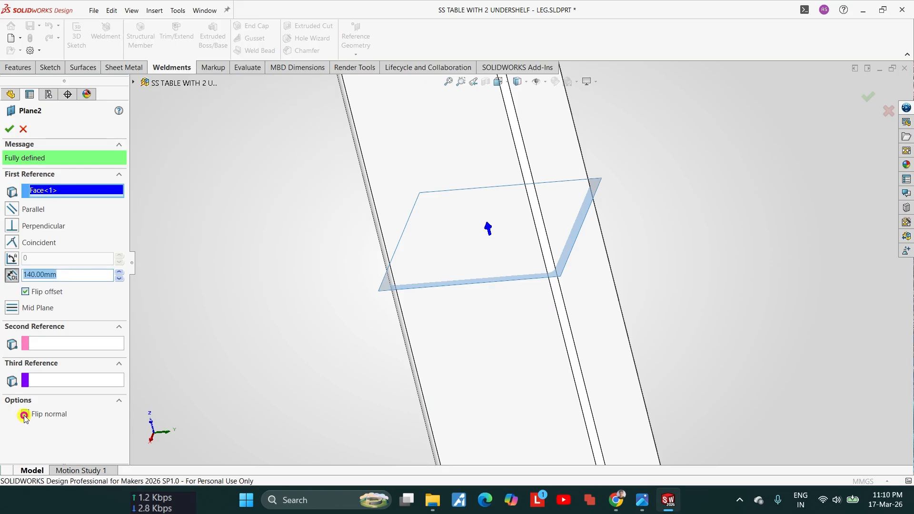
pyautogui.click(9, 128)
# Step: Try the opposite normal direction on the offset plane, flip it back, and leave its definition unedited
pyautogui.click(26, 339)
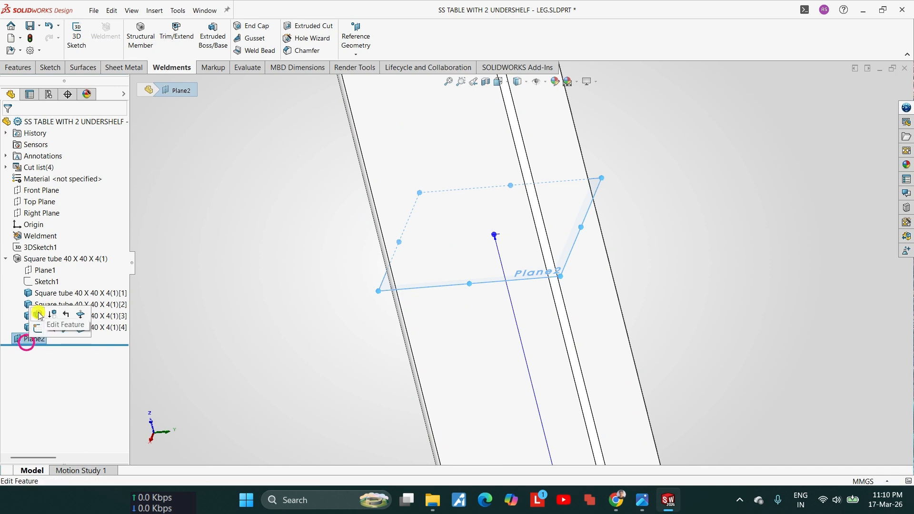
pyautogui.click(81, 317)
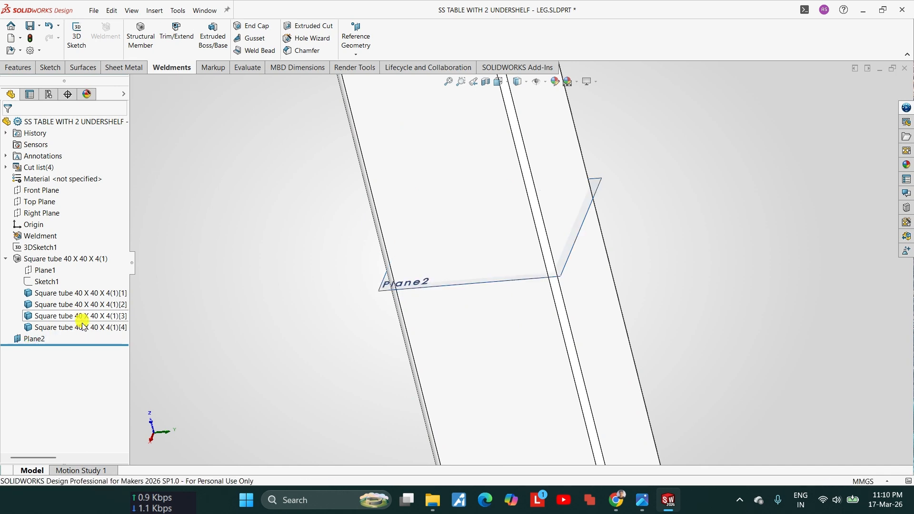
pyautogui.click(43, 343)
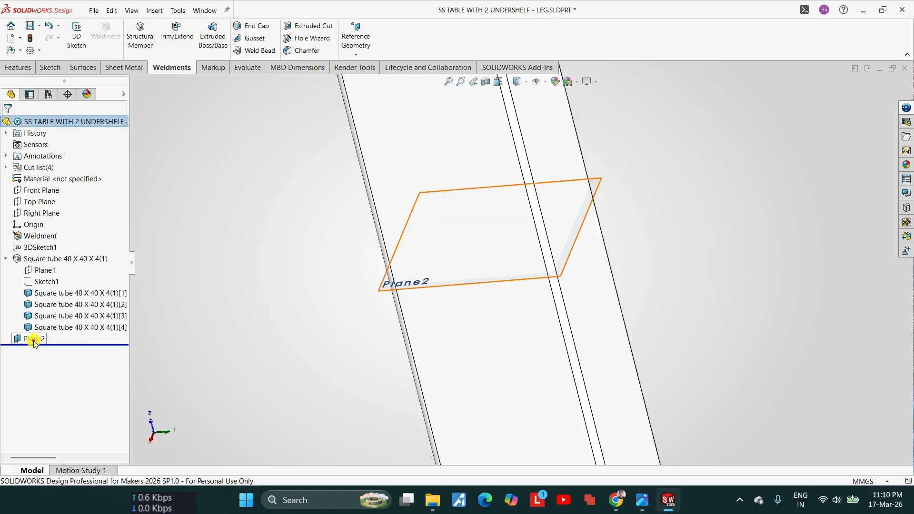
pyautogui.click(34, 341)
pyautogui.click(91, 317)
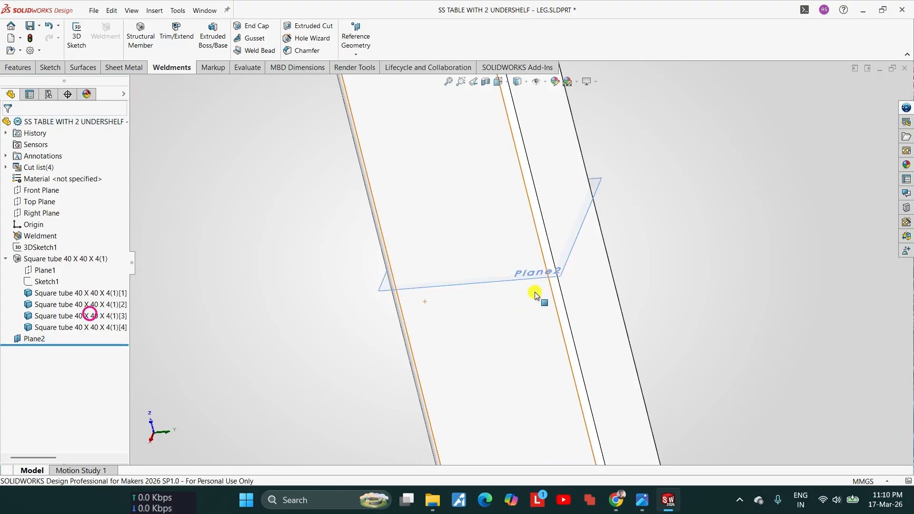
pyautogui.scroll(4, 534, 281)
pyautogui.click(26, 337)
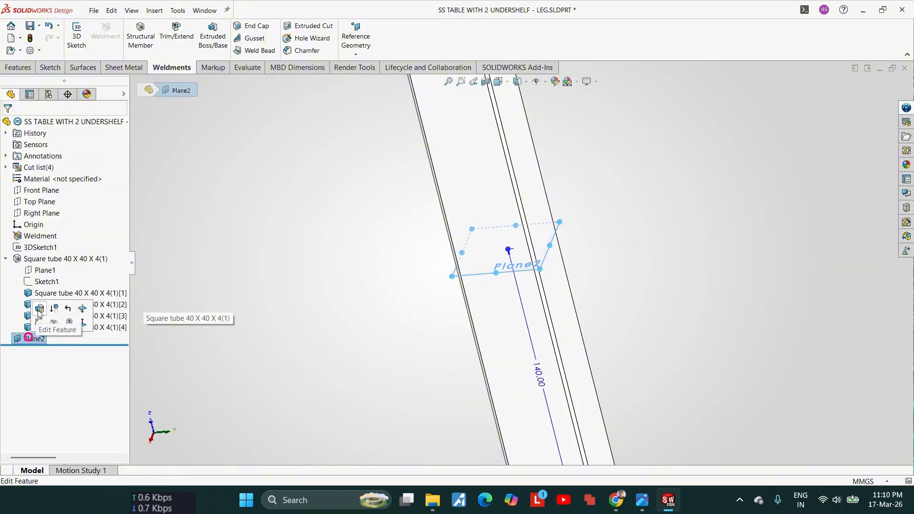
pyautogui.click(41, 309)
pyautogui.press('Escape')
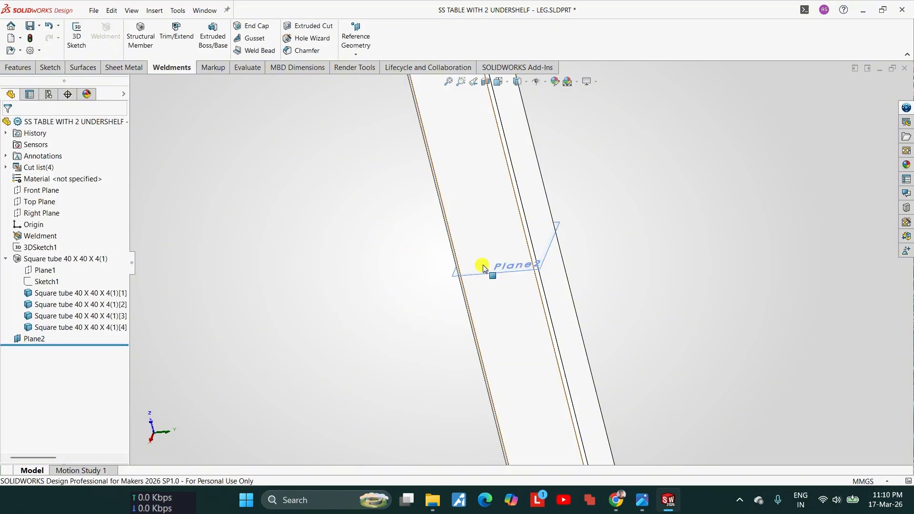
# Step: Enlarge the offset plane's displayed boundary so that it spans all four legs
pyautogui.scroll(5, 483, 267)
pyautogui.moveTo(484, 268); pyautogui.dragTo(510, 382, button='middle')
pyautogui.scroll(2, 483, 260)
pyautogui.scroll(-2, 484, 261)
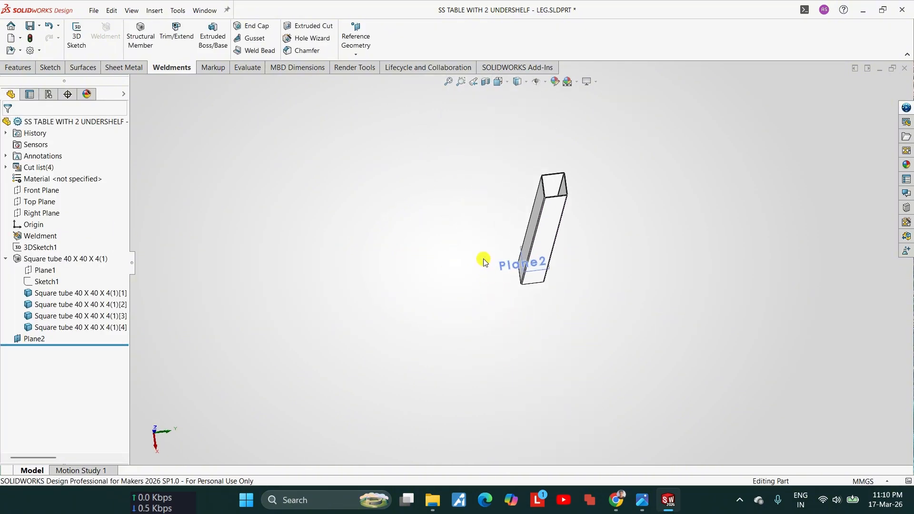
pyautogui.click(530, 247)
pyautogui.moveTo(530, 247); pyautogui.dragTo(181, 155)
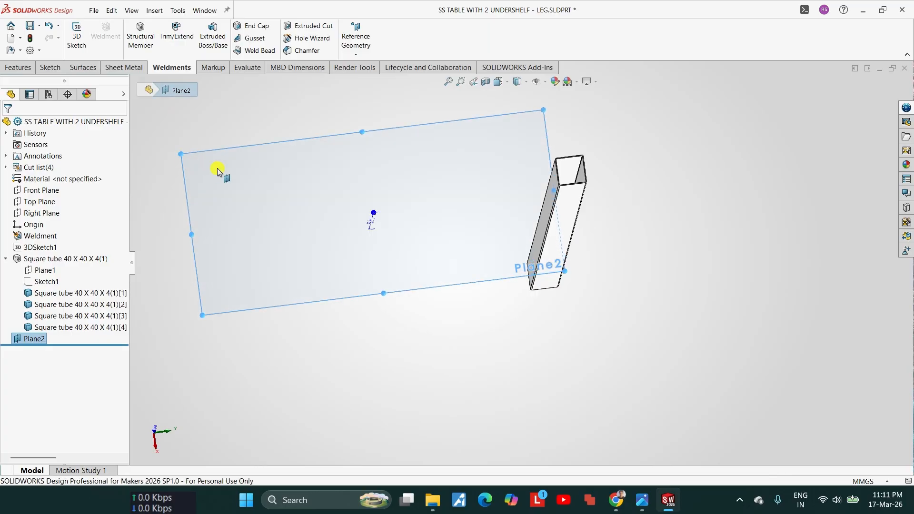
pyautogui.scroll(5, 461, 255)
pyautogui.moveTo(466, 247); pyautogui.dragTo(306, 220)
pyautogui.scroll(-3, 417, 278)
pyautogui.press('Escape')
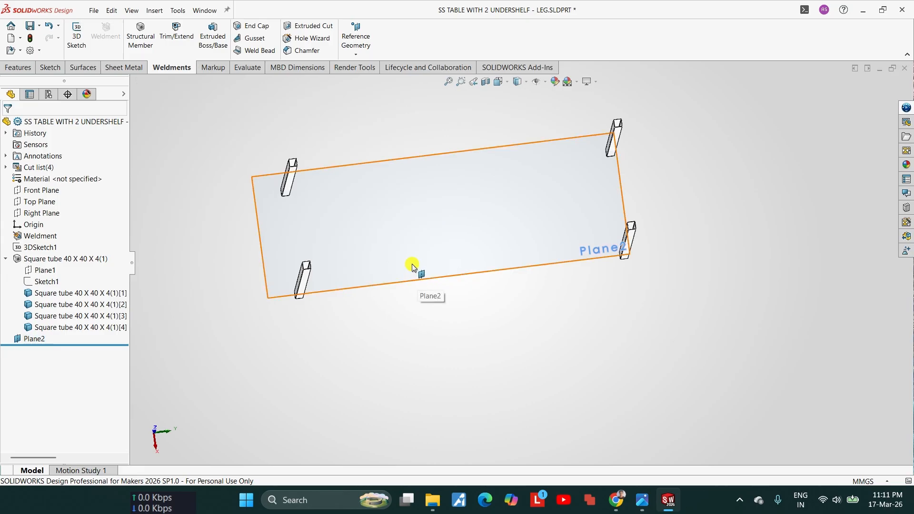
# Step: Start a new sketch on the enlarged plane 140 mm above the leg ends
pyautogui.moveTo(412, 265); pyautogui.dragTo(469, 269, button='middle')
pyautogui.click(453, 261)
pyautogui.scroll(-3, 448, 259)
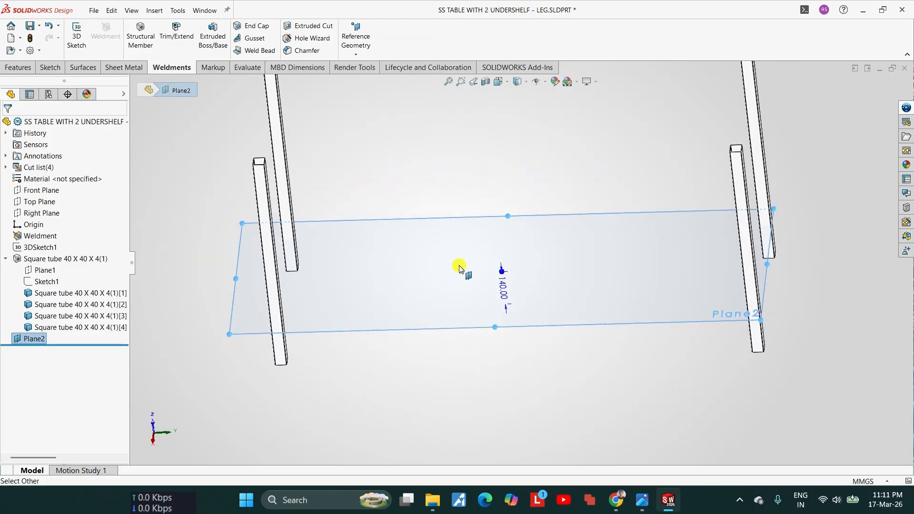
pyautogui.press('Escape')
pyautogui.scroll(-2, 548, 270)
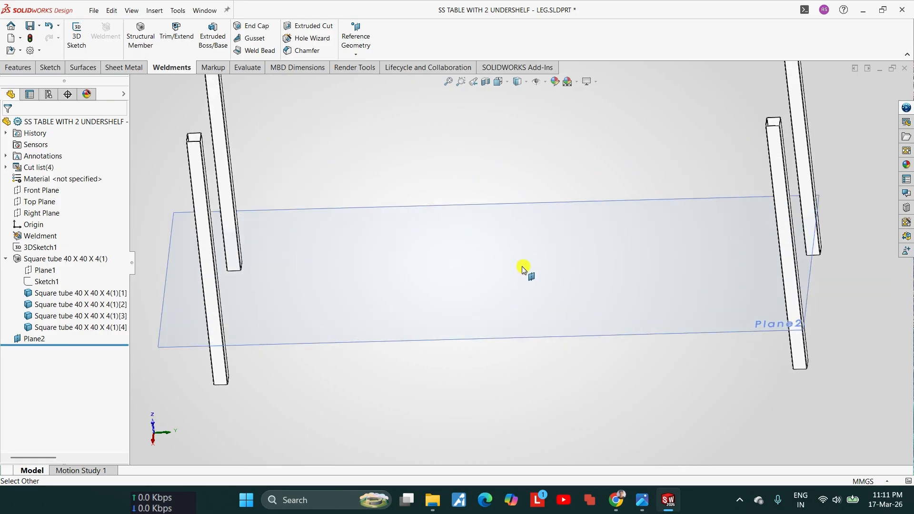
pyautogui.moveTo(542, 319); pyautogui.dragTo(544, 298, button='middle')
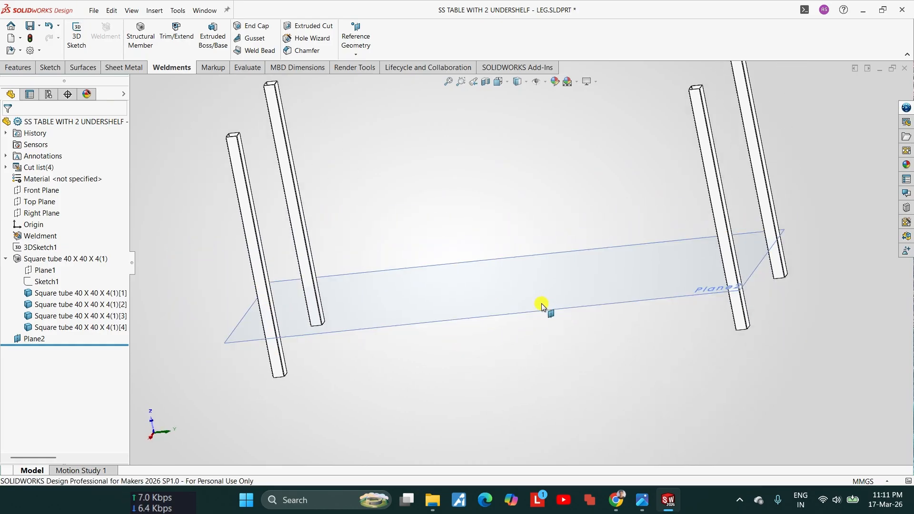
pyautogui.click(560, 299)
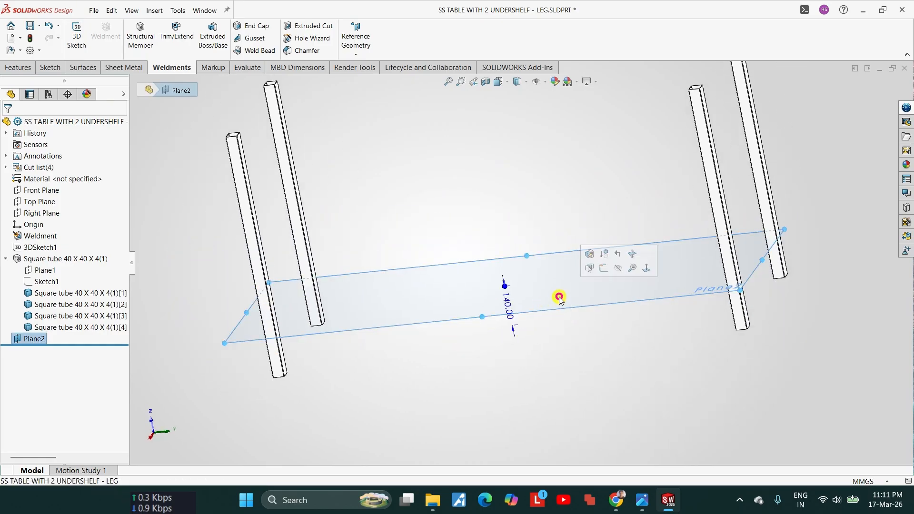
pyautogui.click(603, 272)
pyautogui.scroll(-4, 337, 214)
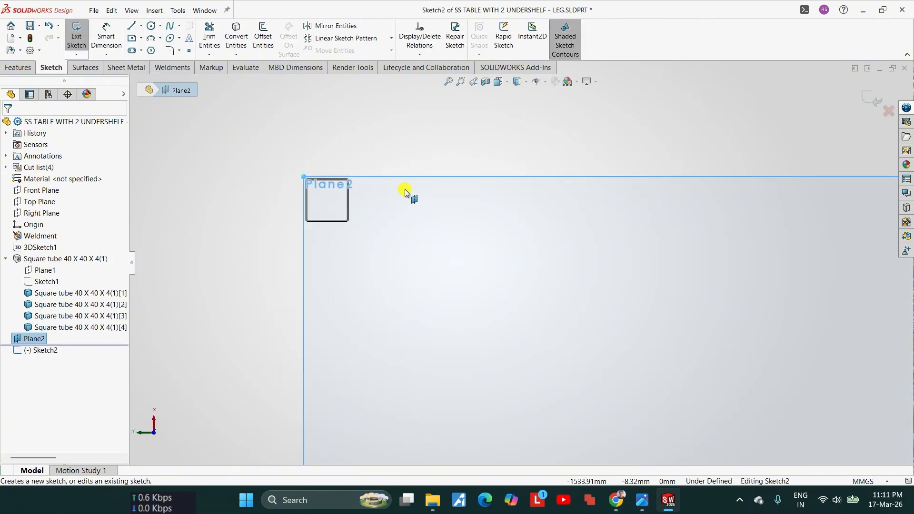
# Step: Draw the first undershelf corner notch with a vertical line beside the leg tube and a horizontal line about 78 mm long past it
pyautogui.click(132, 26)
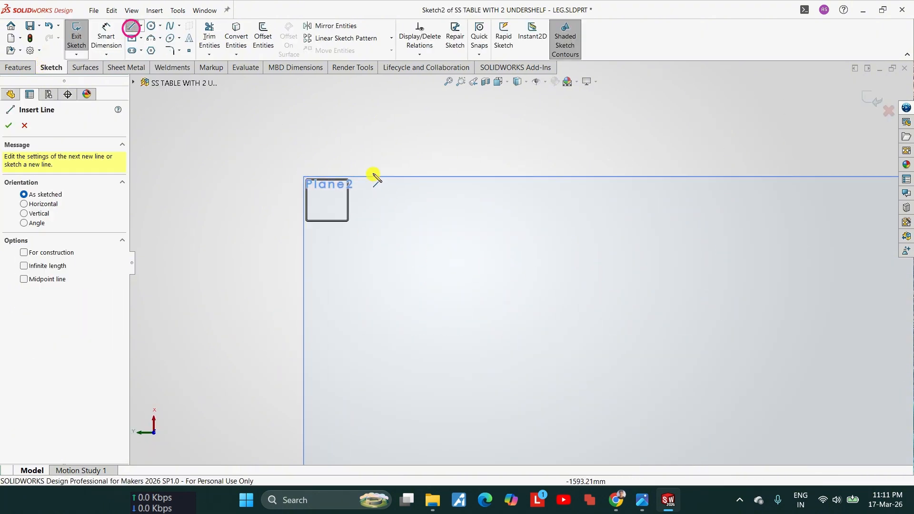
pyautogui.click(371, 171)
pyautogui.click(371, 236)
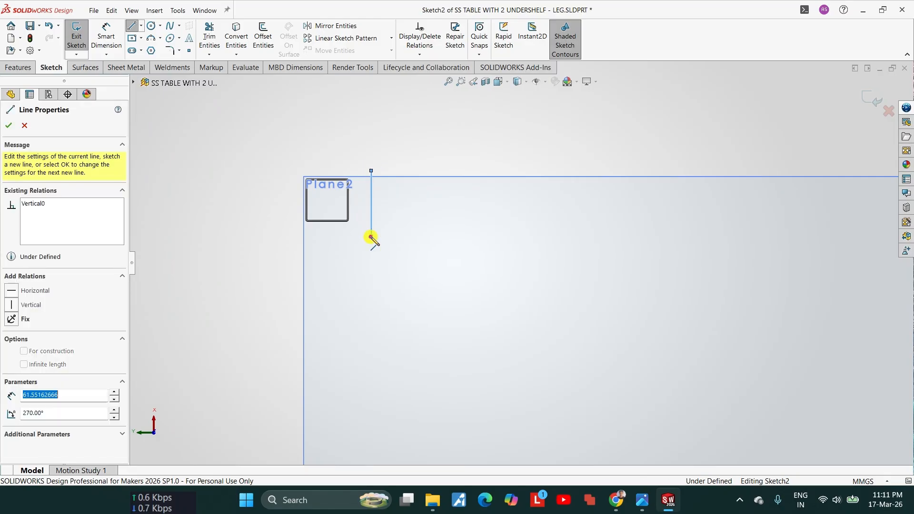
pyautogui.click(289, 237)
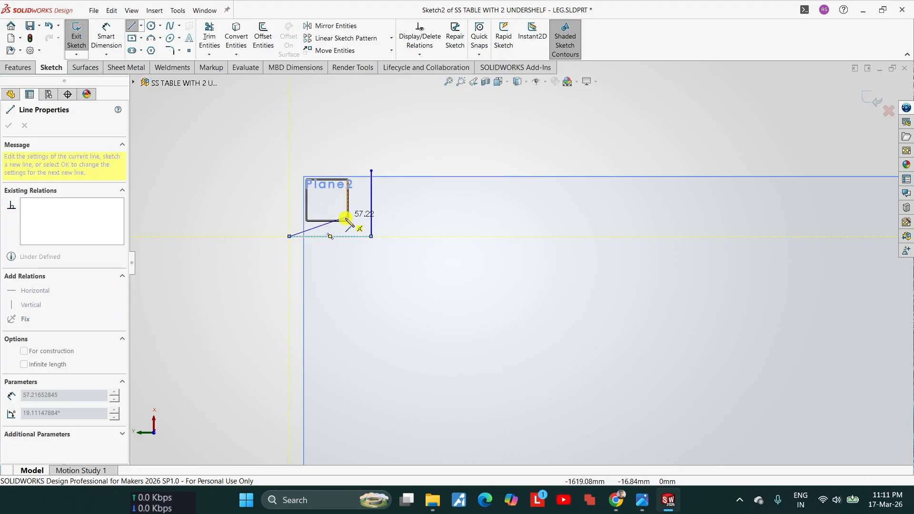
# Step: Continue the outline along the table's short side to the second leg and turn it inward about 59 mm past the tube
pyautogui.scroll(8, 297, 291)
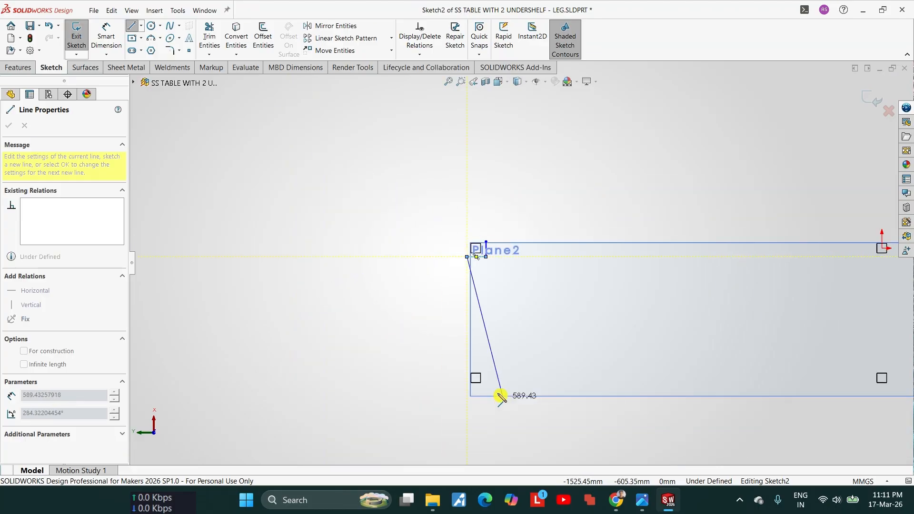
pyautogui.scroll(-7, 484, 394)
pyautogui.click(445, 297)
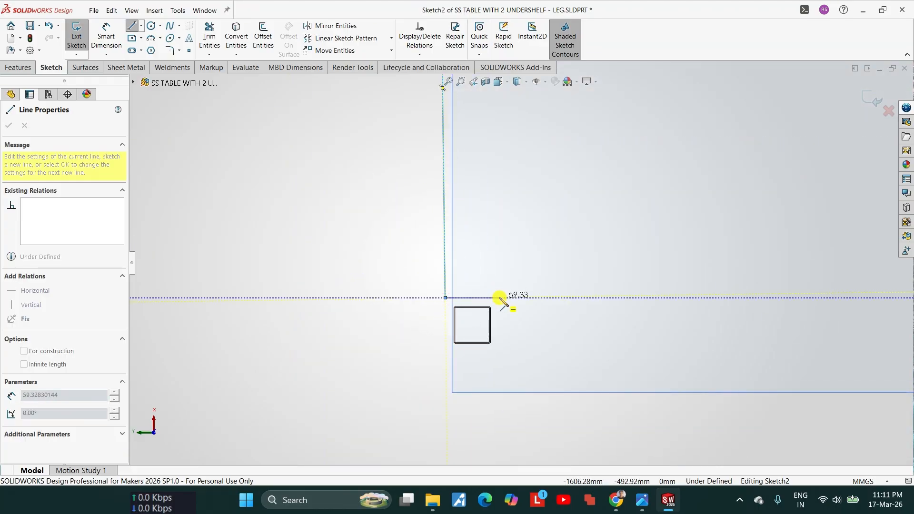
pyautogui.click(499, 297)
# Step: Extend the outline along the long side to the third leg and notch around its tube, ending with a horizontal line about 44 mm long
pyautogui.scroll(8, 523, 352)
pyautogui.scroll(-7, 836, 290)
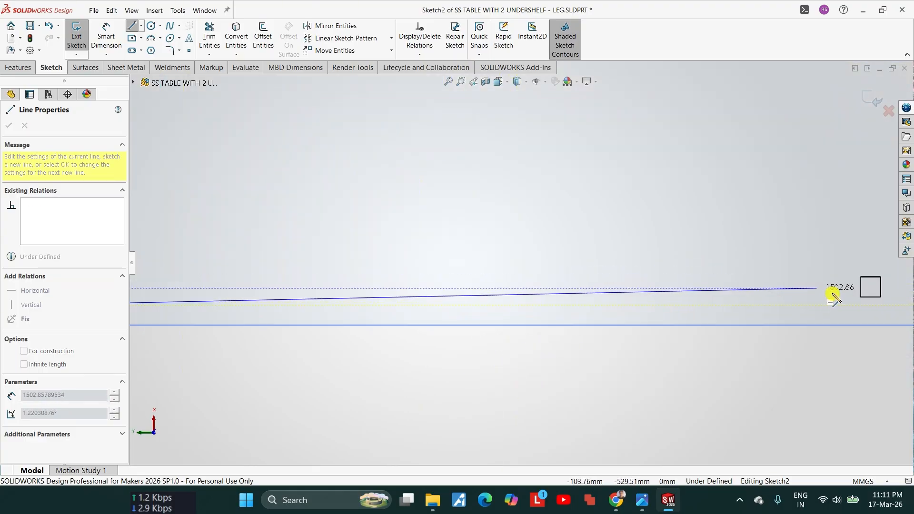
pyautogui.click(844, 309)
pyautogui.click(844, 265)
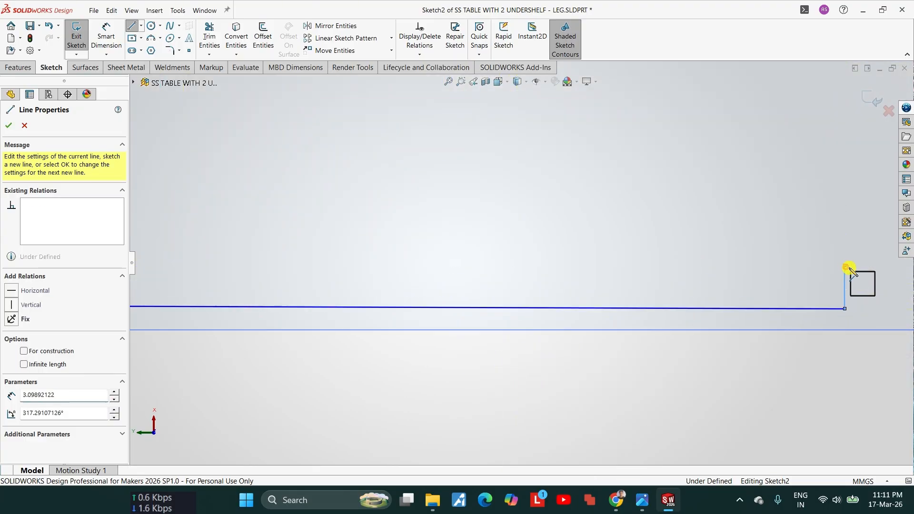
pyautogui.click(873, 265)
# Step: Run the outline along the other short side, notch it around the fourth leg at the origin, and close it at the starting point
pyautogui.scroll(4, 818, 260)
pyautogui.scroll(-5, 603, 179)
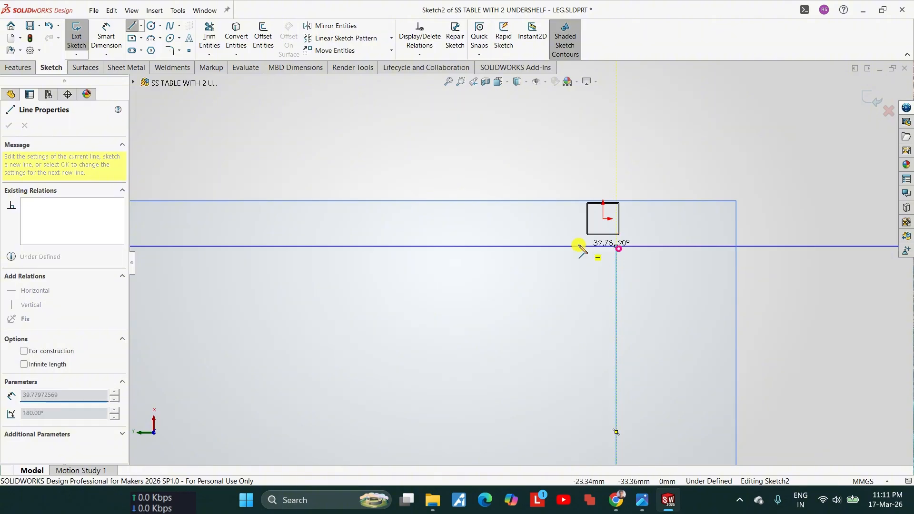
pyautogui.click(573, 245)
pyautogui.click(579, 205)
pyautogui.scroll(5, 476, 233)
pyautogui.scroll(-5, 241, 255)
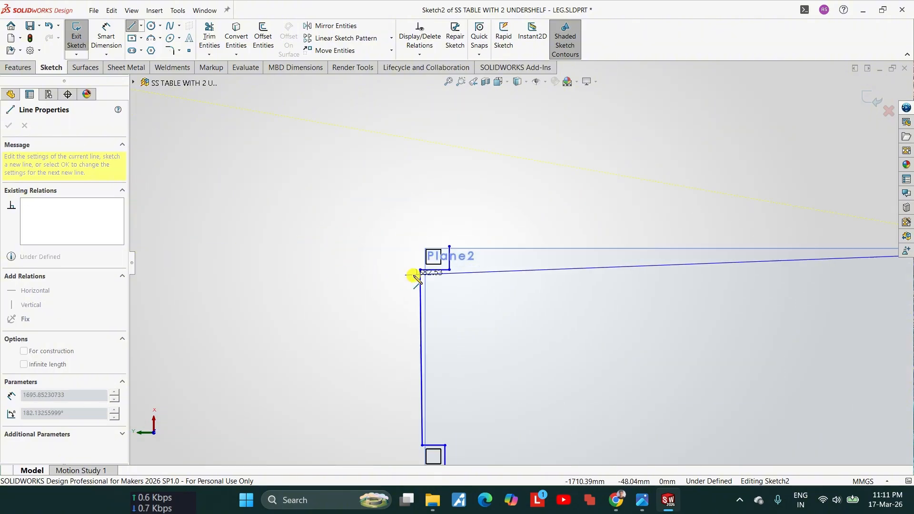
pyautogui.click(483, 204)
pyautogui.scroll(-4, 491, 214)
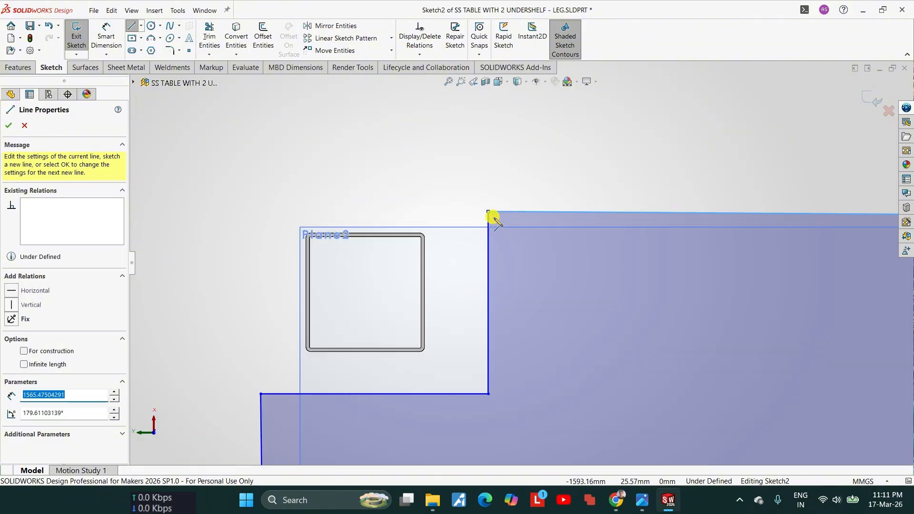
pyautogui.scroll(3, 483, 266)
pyautogui.press('Escape')
# Step: Make the long closing line between the first and fourth legs collinear with the inner wall edge of the first leg tube
pyautogui.scroll(-5, 482, 265)
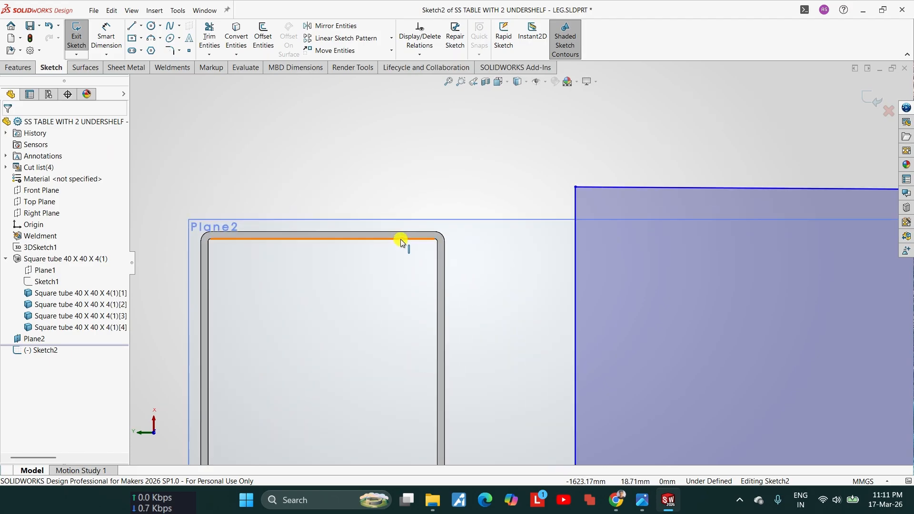
pyautogui.scroll(3, 521, 261)
pyautogui.keyDown('ctrl'); pyautogui.click(578, 227); pyautogui.keyUp('ctrl')
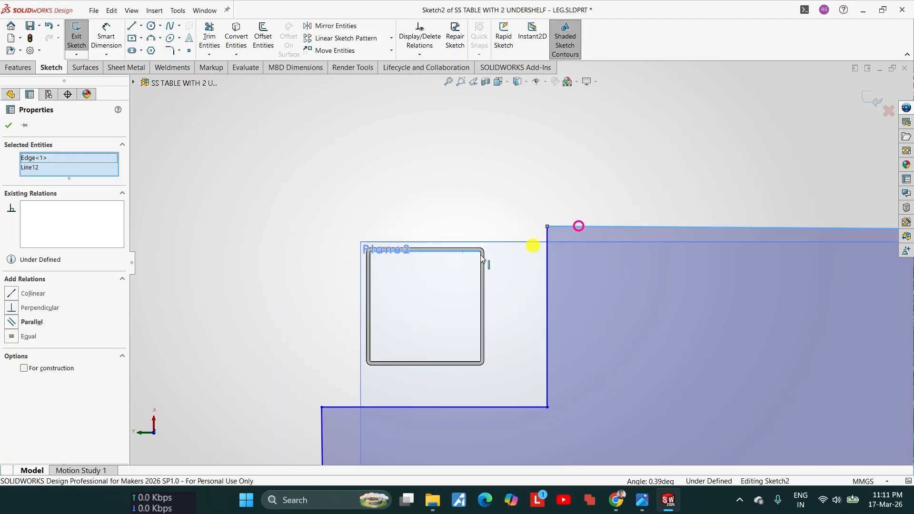
pyautogui.click(29, 296)
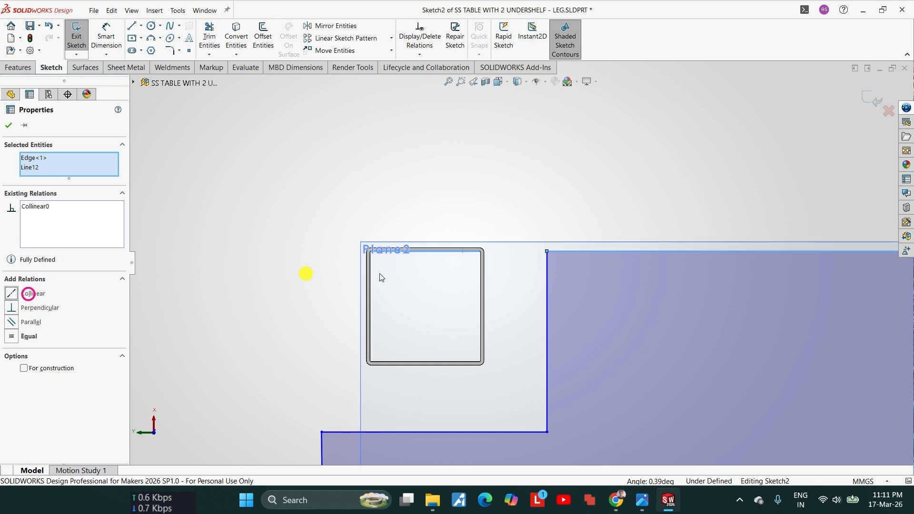
pyautogui.click(9, 126)
# Step: Make the vertical notch lines at the first and second legs collinear with the first tube's outer edge facing the shelf
pyautogui.scroll(-4, 422, 285)
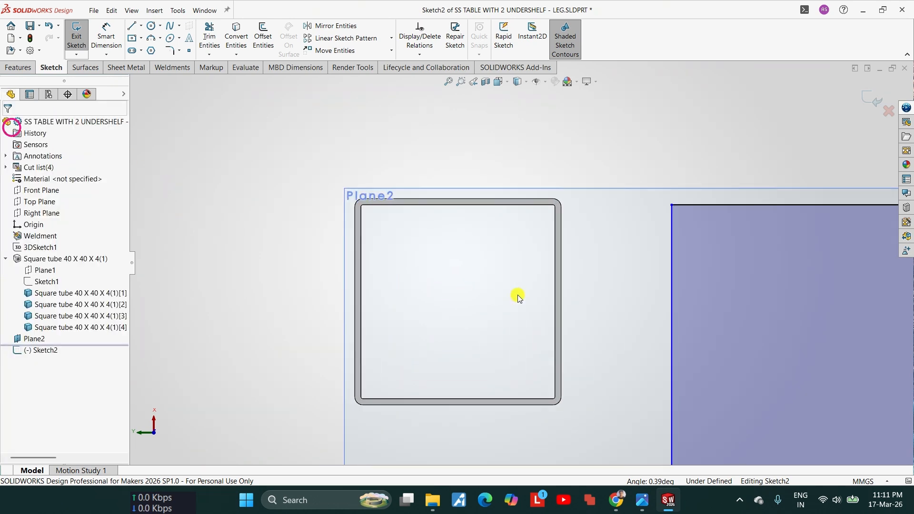
pyautogui.scroll(2, 518, 295)
pyautogui.click(437, 178)
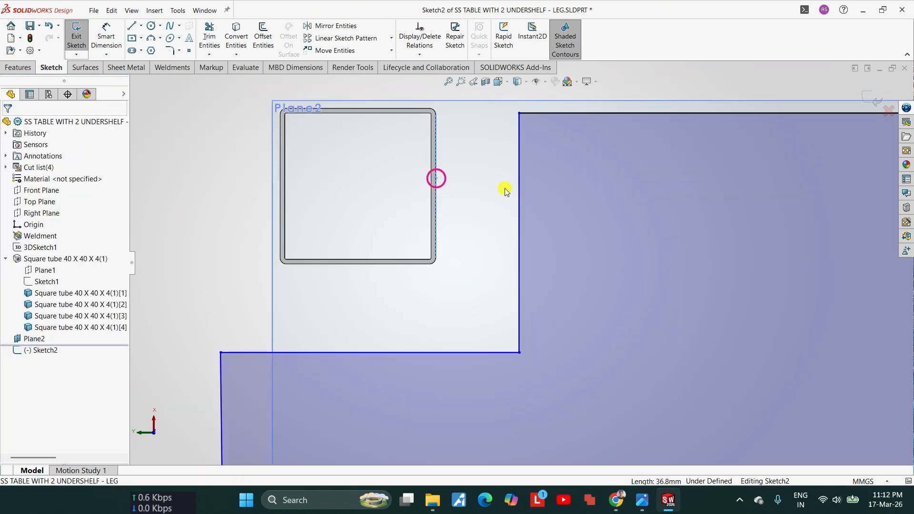
pyautogui.keyDown('ctrl'); pyautogui.click(520, 194); pyautogui.keyUp('ctrl')
pyautogui.scroll(8, 532, 256)
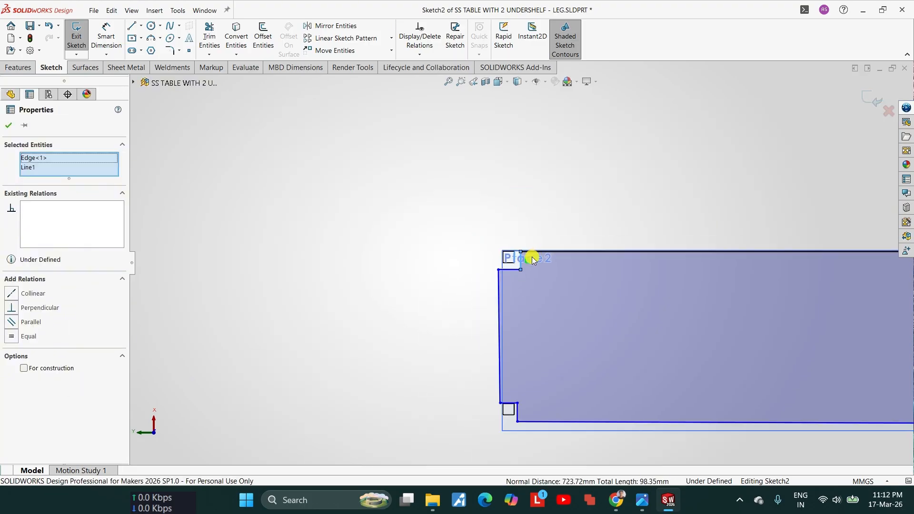
pyautogui.scroll(-6, 517, 328)
pyautogui.keyDown('ctrl'); pyautogui.click(526, 366); pyautogui.keyUp('ctrl')
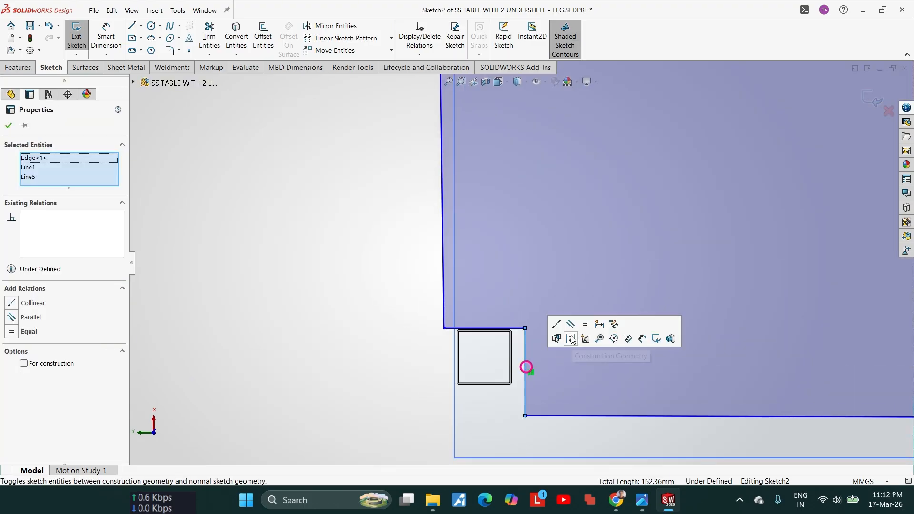
pyautogui.scroll(5, 566, 259)
pyautogui.scroll(-4, 526, 183)
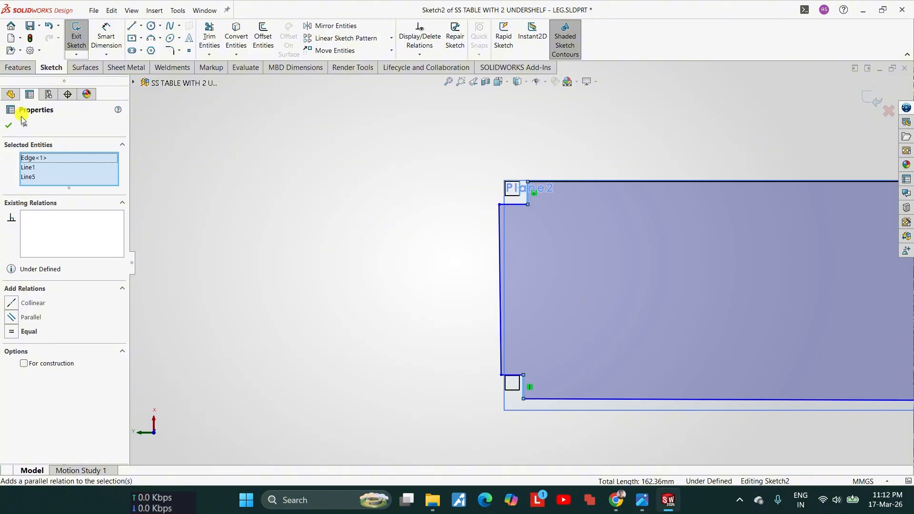
pyautogui.click(35, 303)
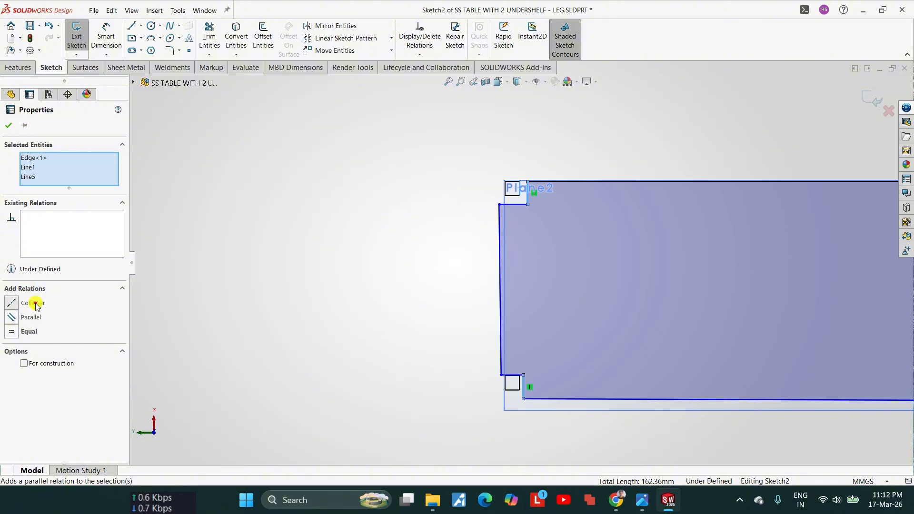
pyautogui.click(6, 124)
# Step: Make the horizontal notch lines at the first and fourth legs collinear with the first tube's outer edge facing the shelf
pyautogui.scroll(-5, 531, 230)
pyautogui.scroll(1, 400, 280)
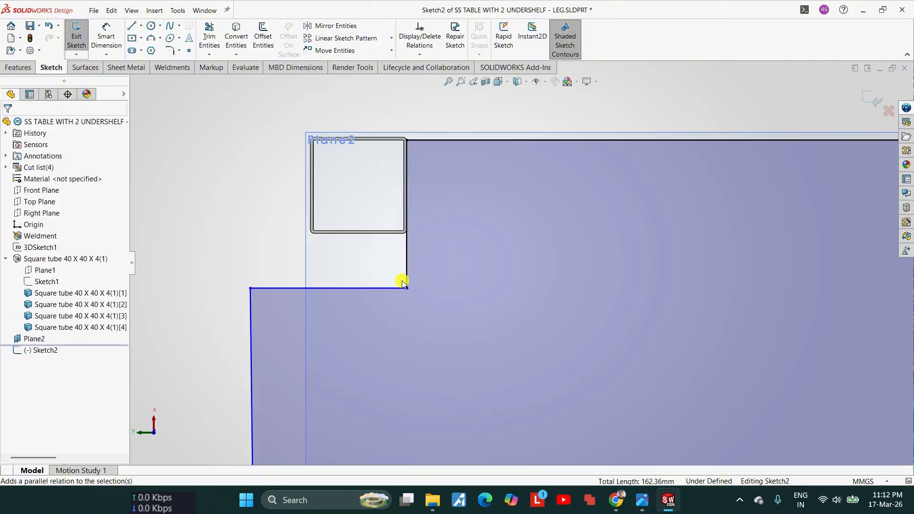
pyautogui.scroll(-5, 470, 241)
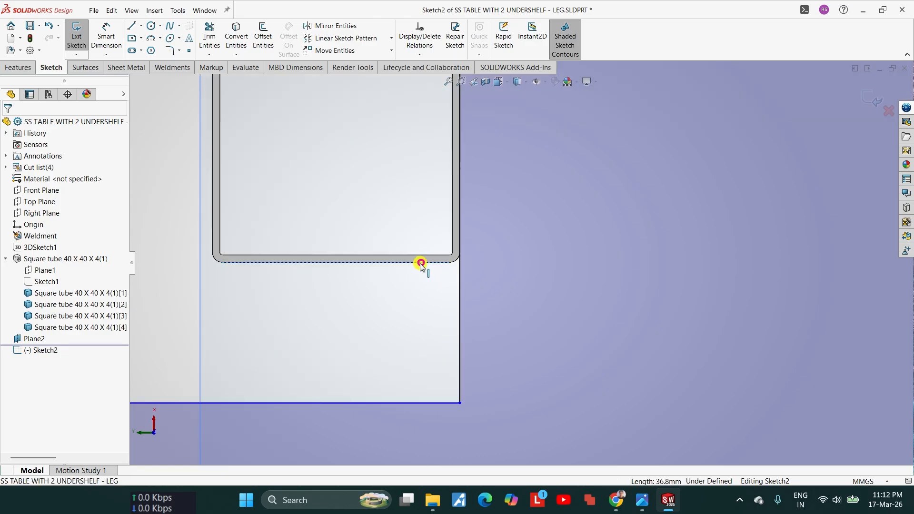
pyautogui.scroll(3, 424, 264)
pyautogui.click(426, 320)
pyautogui.scroll(10, 427, 321)
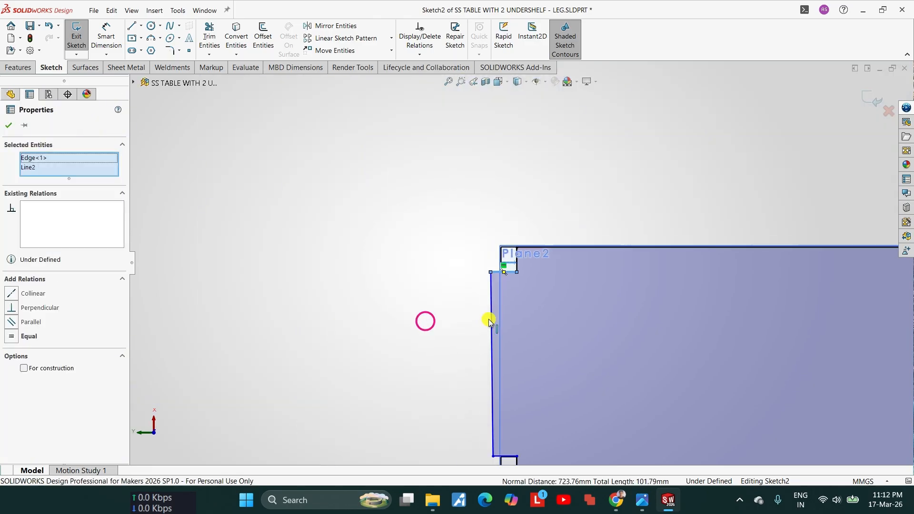
pyautogui.scroll(-7, 827, 248)
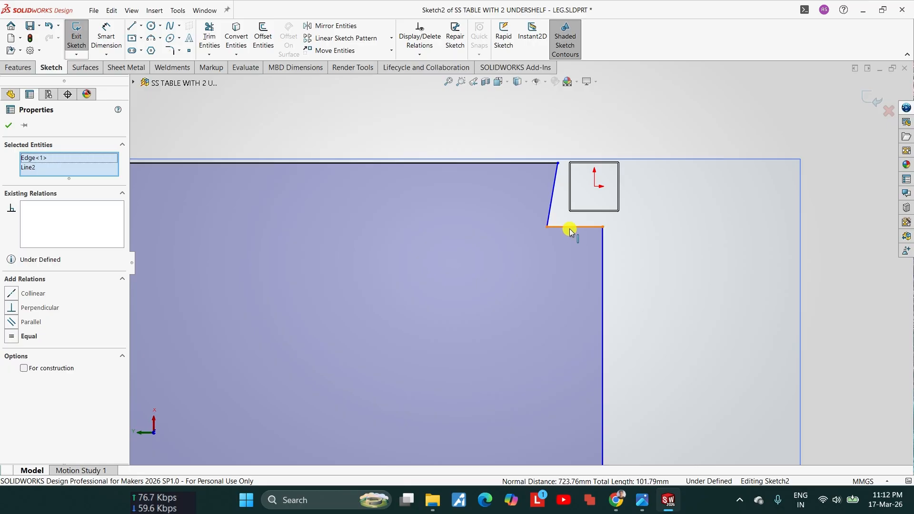
pyautogui.keyDown('ctrl'); pyautogui.click(569, 228); pyautogui.keyUp('ctrl')
pyautogui.click(31, 301)
pyautogui.scroll(3, 419, 276)
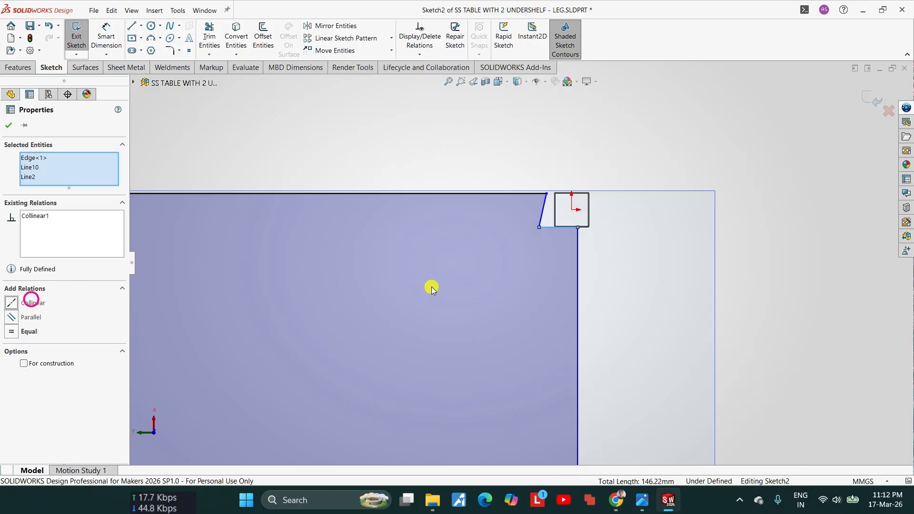
pyautogui.click(8, 126)
# Step: Make the short side line between the third and fourth legs collinear with the outward wall edge of the tube at the origin
pyautogui.scroll(-8, 571, 234)
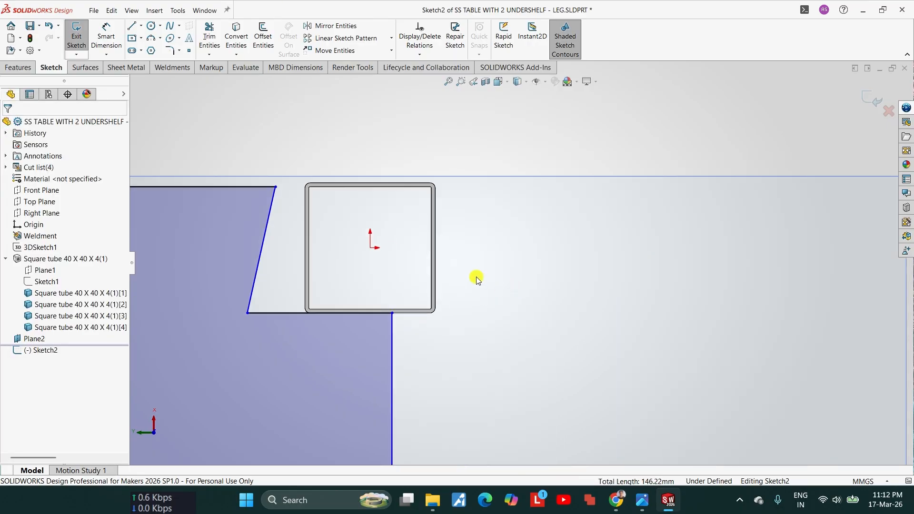
pyautogui.scroll(3, 443, 286)
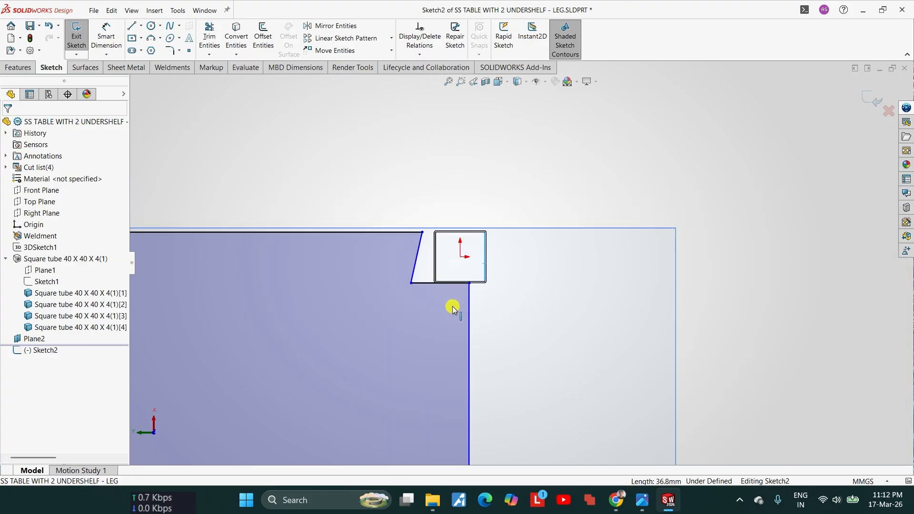
pyautogui.keyDown('ctrl'); pyautogui.click(470, 318); pyautogui.keyUp('ctrl')
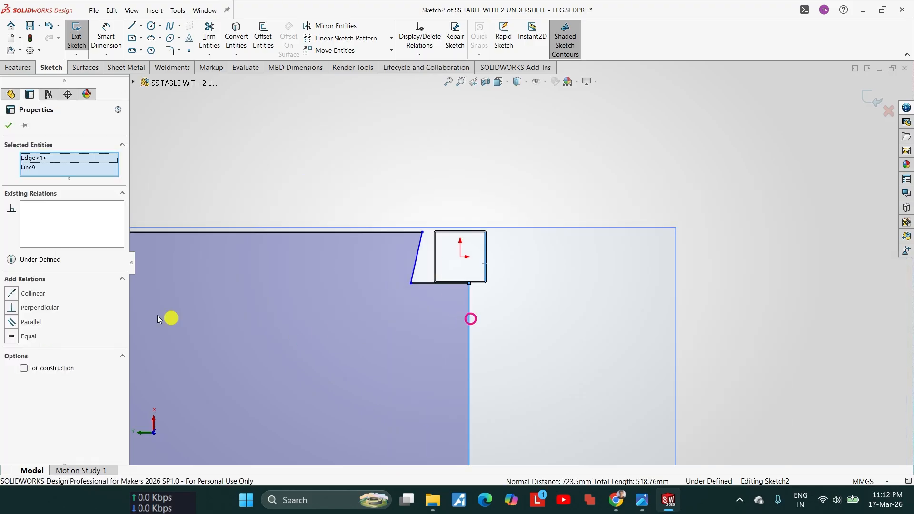
pyautogui.click(33, 288)
pyautogui.press('f')
pyautogui.scroll(-10, 495, 249)
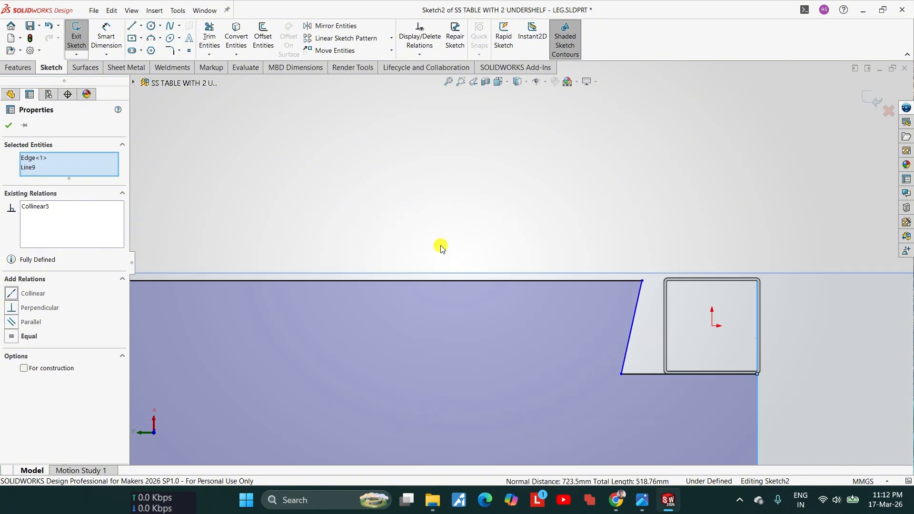
pyautogui.press('Escape')
# Step: Make the vertical notch lines at the third and fourth legs collinear with the shelf-facing edge of the tube at the origin
pyautogui.scroll(4, 663, 333)
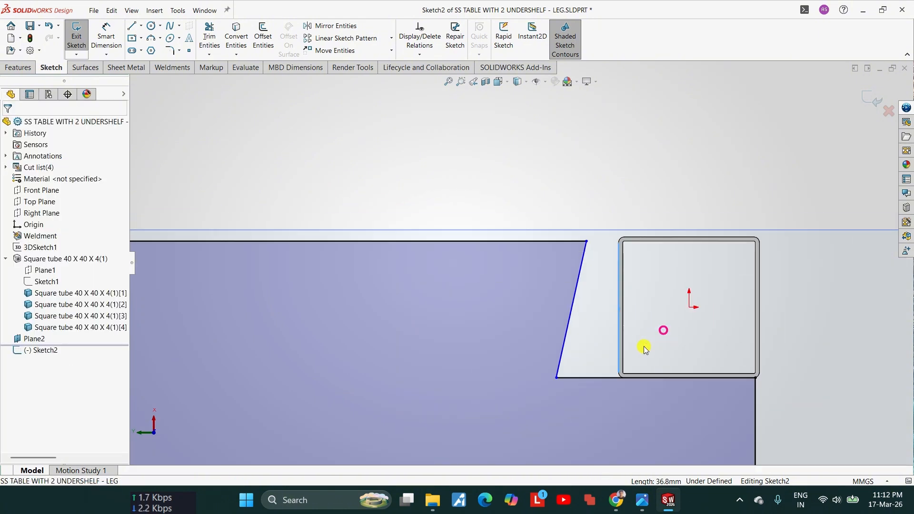
pyautogui.keyDown('ctrl'); pyautogui.click(552, 323); pyautogui.keyUp('ctrl')
pyautogui.scroll(10, 551, 324)
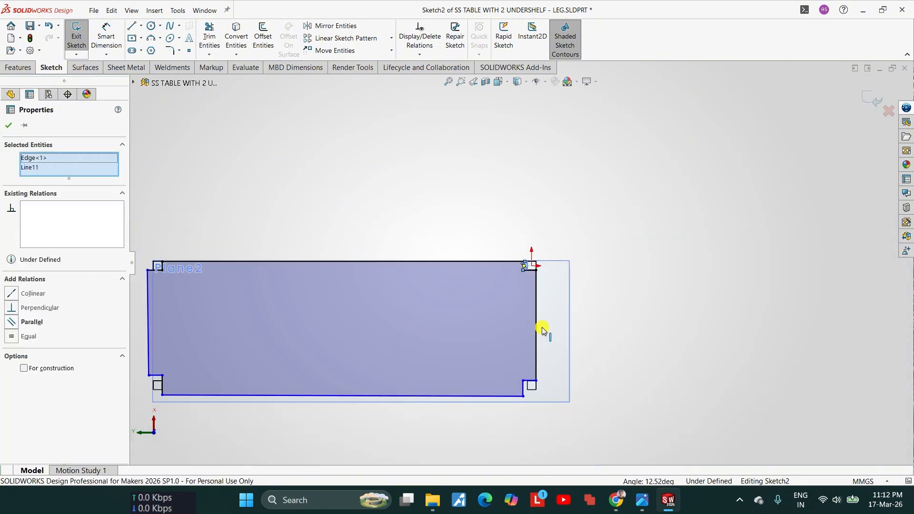
pyautogui.scroll(-5, 539, 369)
pyautogui.keyDown('ctrl'); pyautogui.click(474, 419); pyautogui.keyUp('ctrl')
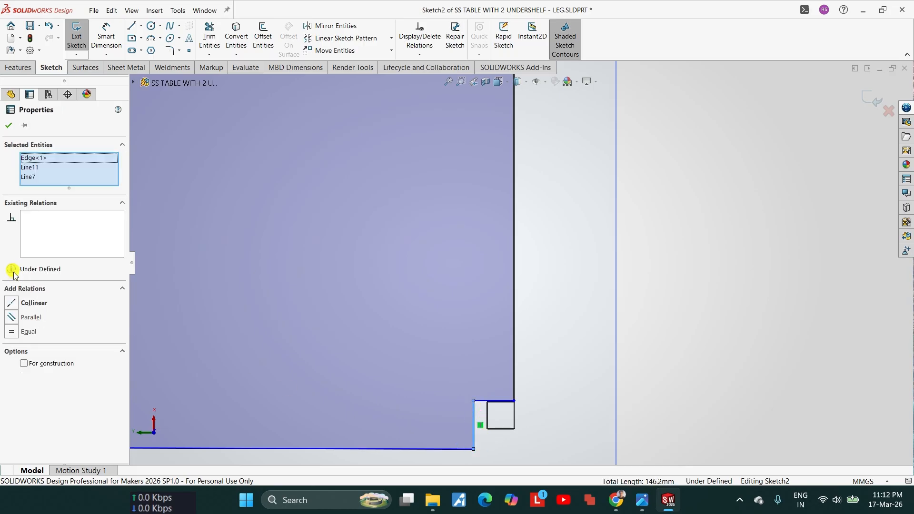
pyautogui.click(37, 304)
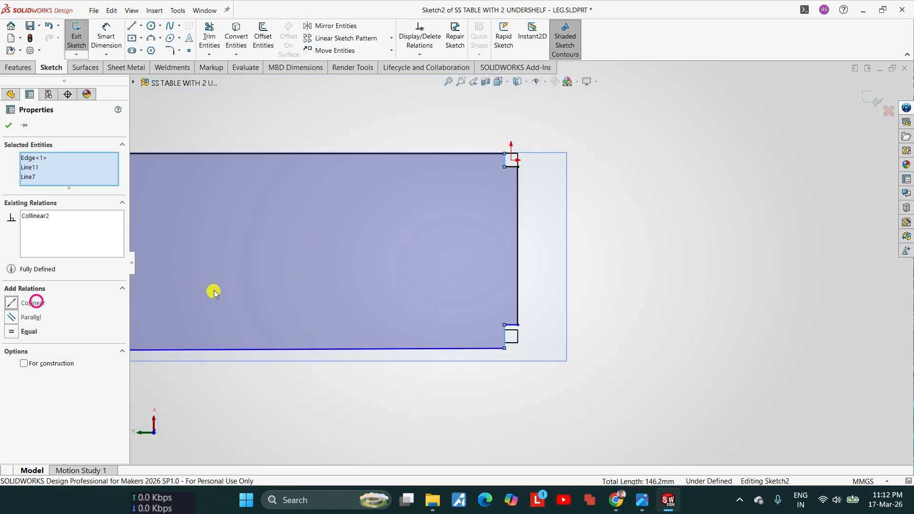
pyautogui.click(7, 125)
# Step: Make the horizontal notch lines at the second and third legs collinear with the third tube's outer edge facing the shelf
pyautogui.scroll(-5, 555, 316)
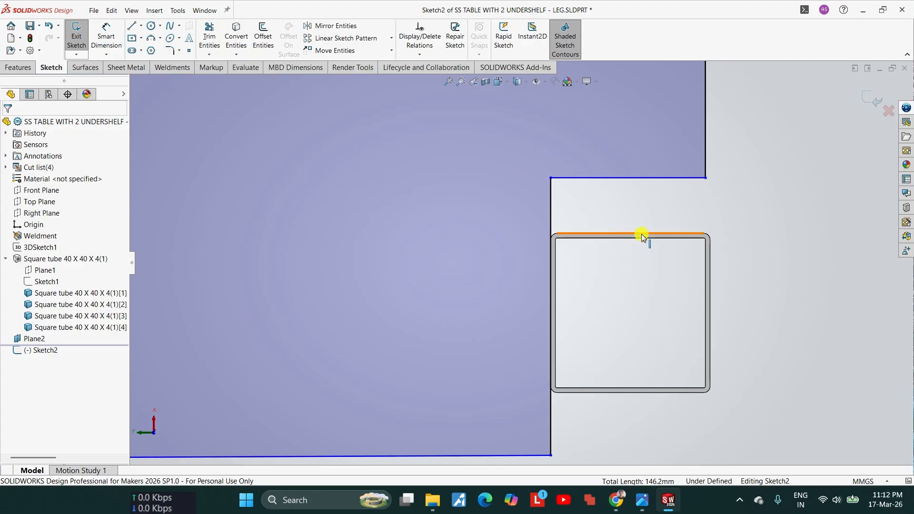
pyautogui.click(642, 234)
pyautogui.scroll(3, 641, 234)
pyautogui.keyDown('ctrl'); pyautogui.click(598, 214); pyautogui.keyUp('ctrl')
pyautogui.scroll(7, 519, 234)
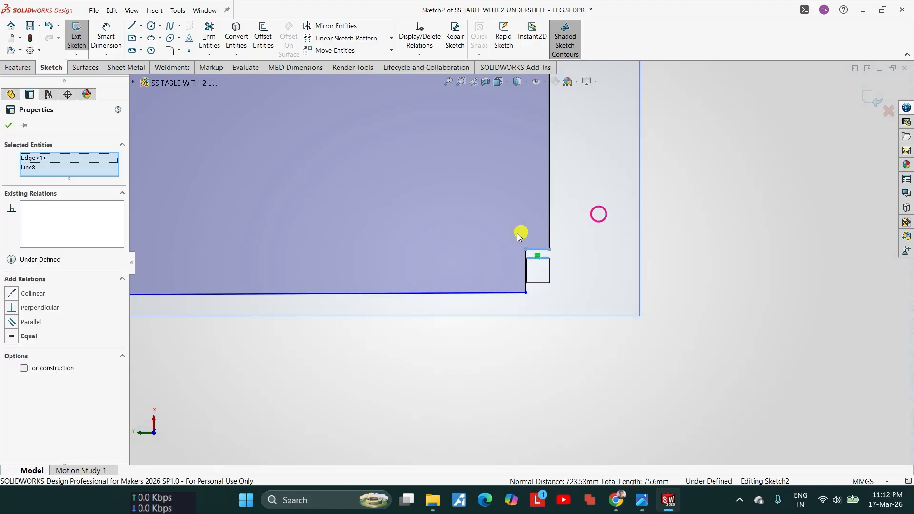
pyautogui.scroll(6, 519, 233)
pyautogui.scroll(-4, 479, 258)
pyautogui.scroll(-3, 685, 204)
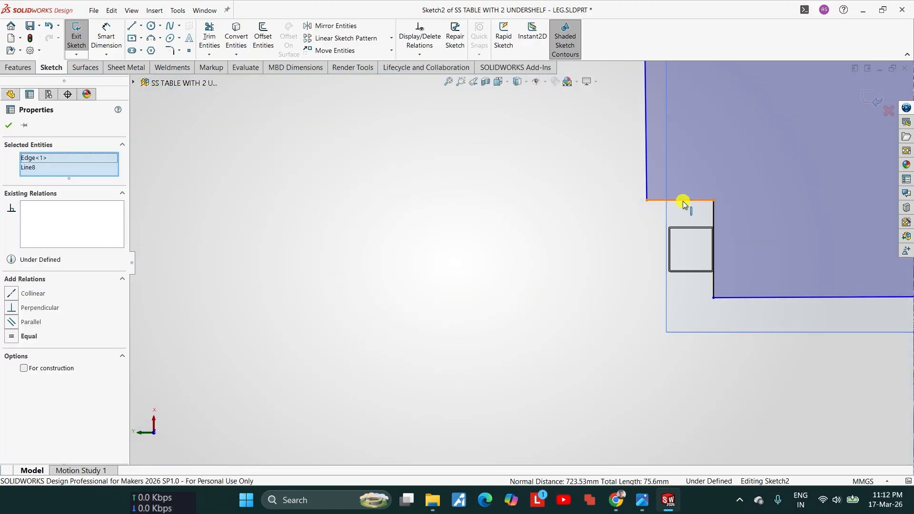
pyautogui.keyDown('ctrl'); pyautogui.click(683, 204); pyautogui.keyUp('ctrl')
pyautogui.click(38, 303)
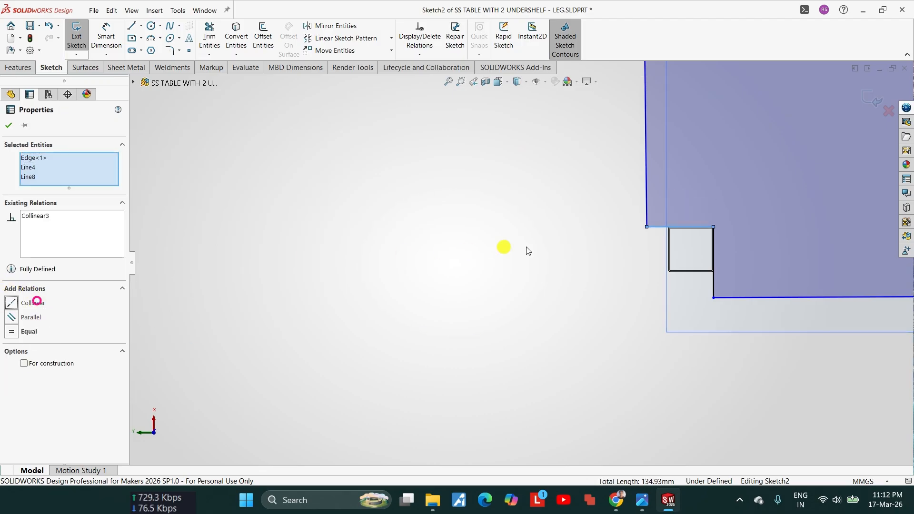
pyautogui.scroll(5, 655, 245)
pyautogui.click(8, 126)
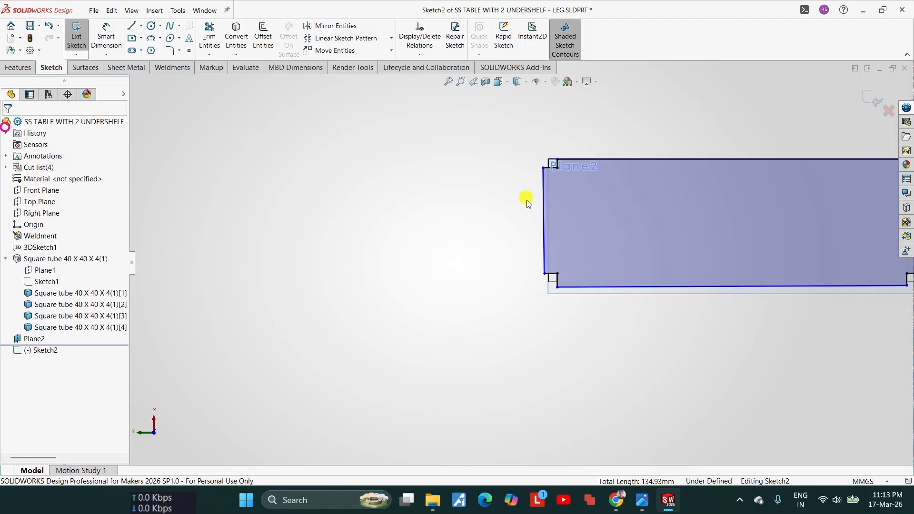
# Step: Make the short side line between the first and second legs collinear with the inner edge of the adjacent tube's outward wall
pyautogui.scroll(-6, 578, 361)
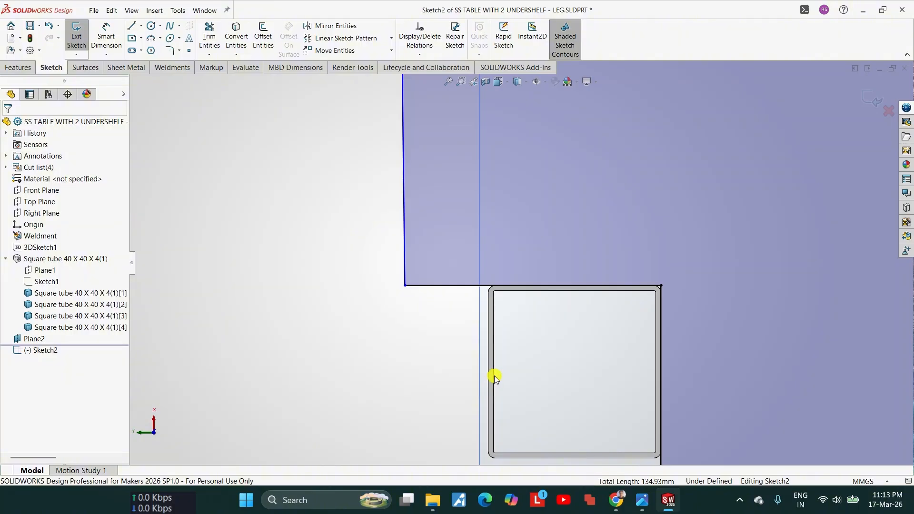
pyautogui.click(493, 375)
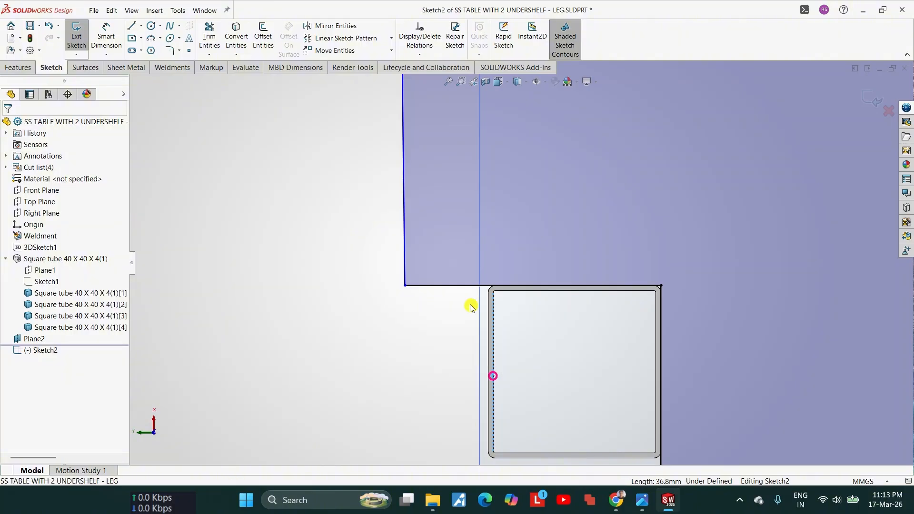
pyautogui.keyDown('ctrl'); pyautogui.click(404, 269); pyautogui.keyUp('ctrl')
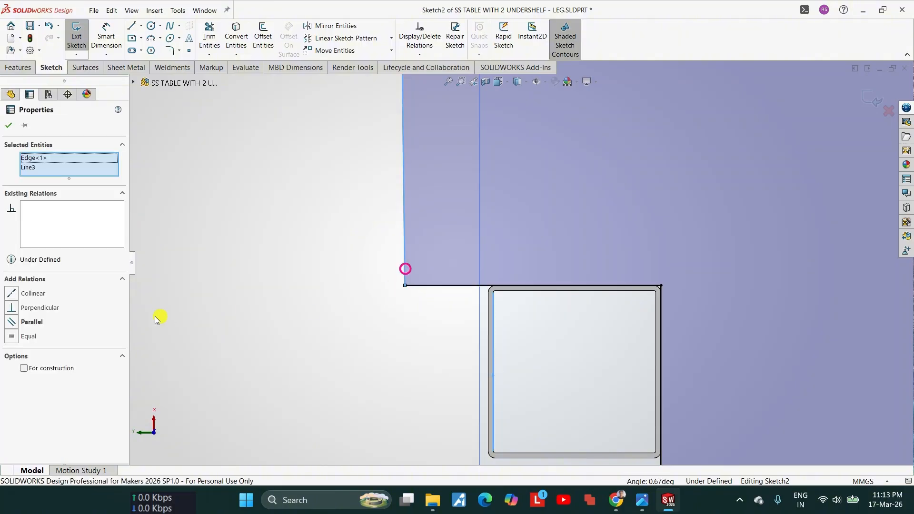
pyautogui.click(42, 293)
pyautogui.scroll(3, 519, 298)
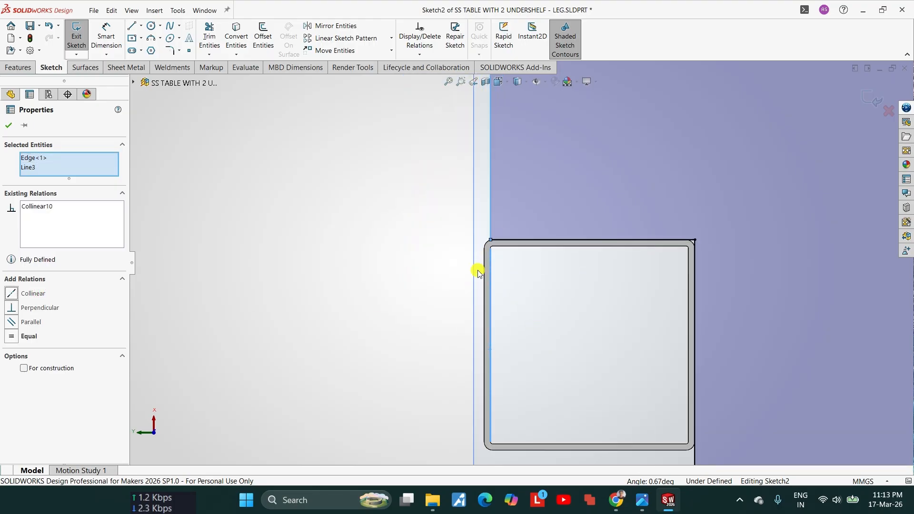
pyautogui.scroll(2, 530, 306)
pyautogui.scroll(-4, 579, 340)
pyautogui.click(541, 308)
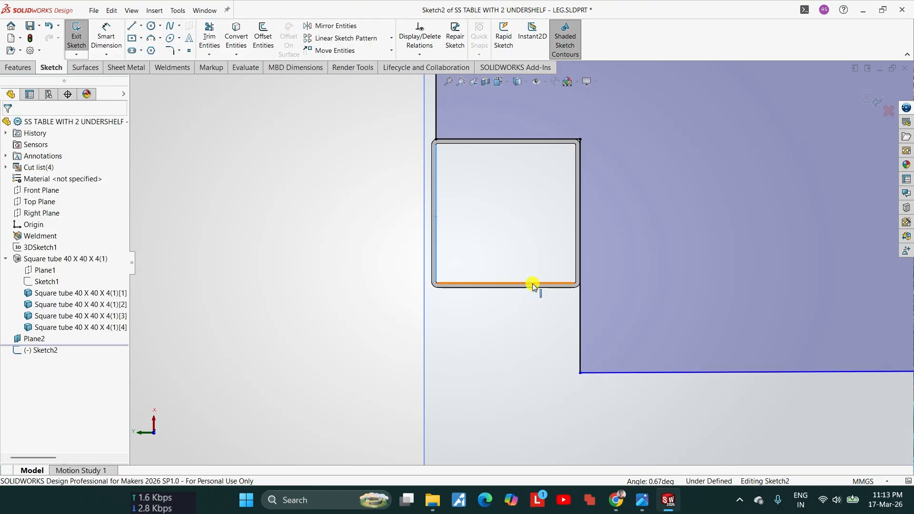
# Step: Make the remaining sloped long side line collinear with the inner edge of the same tube's outward wall
pyautogui.click(532, 284)
pyautogui.scroll(2, 532, 283)
pyautogui.keyDown('ctrl'); pyautogui.click(600, 340); pyautogui.keyUp('ctrl')
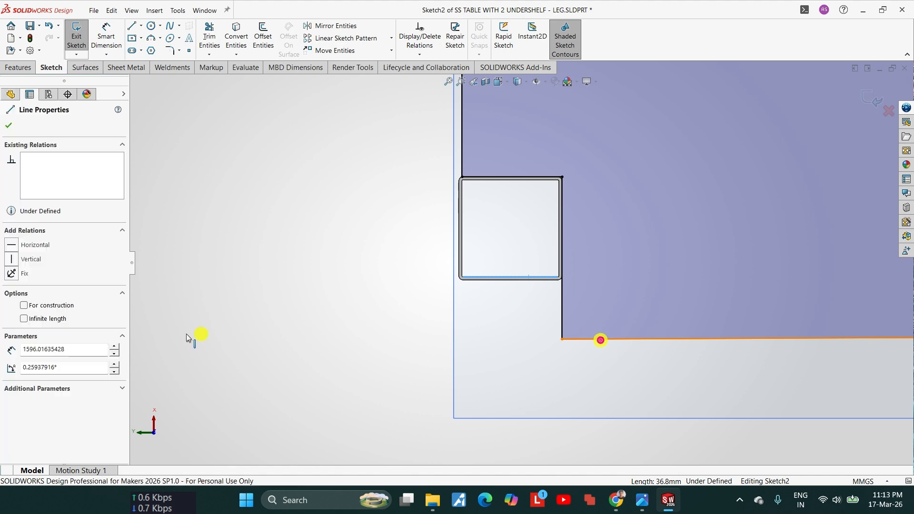
pyautogui.click(35, 294)
pyautogui.scroll(2, 510, 260)
pyautogui.click(524, 243)
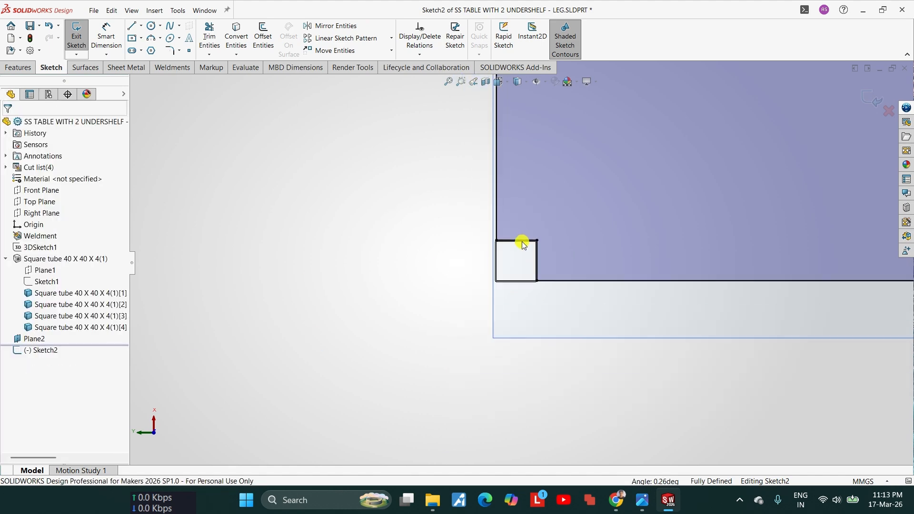
# Step: Examine from several angles how the shelf outline's notch fits around the corner leg tube, including the tube's wall edges
pyautogui.moveTo(524, 242); pyautogui.dragTo(527, 244, button='middle')
pyautogui.scroll(-10, 457, 351)
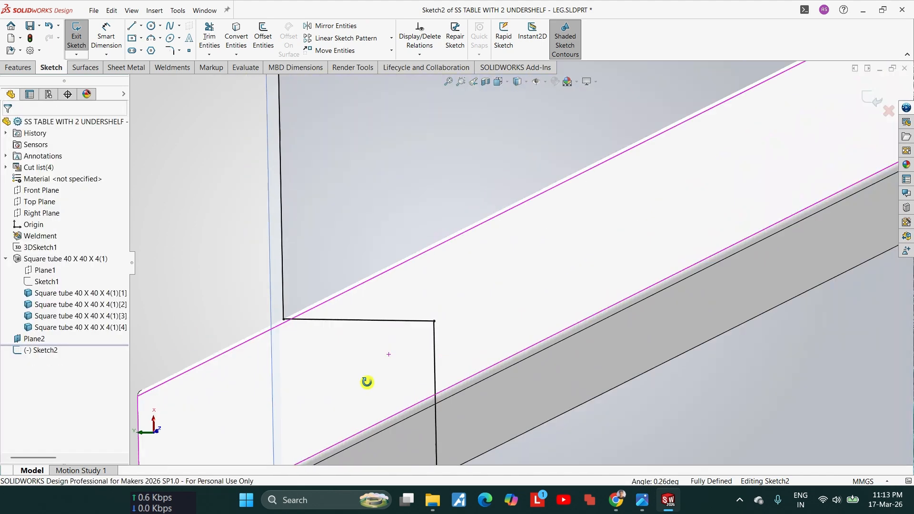
pyautogui.scroll(-4, 334, 281)
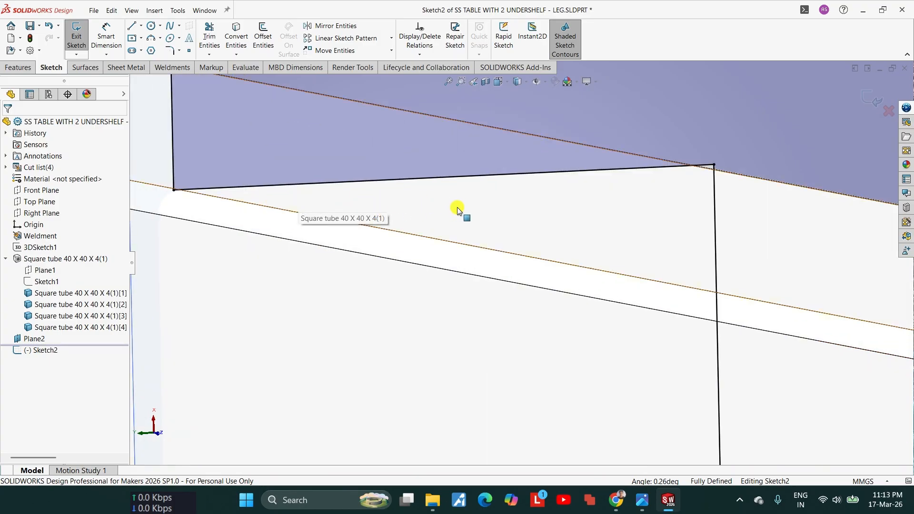
pyautogui.scroll(2, 518, 222)
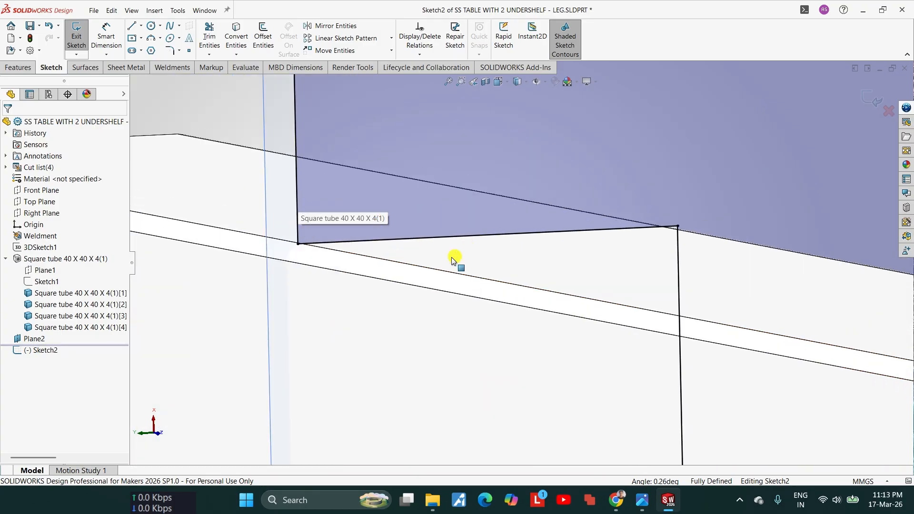
pyautogui.moveTo(433, 261); pyautogui.dragTo(538, 301, button='middle')
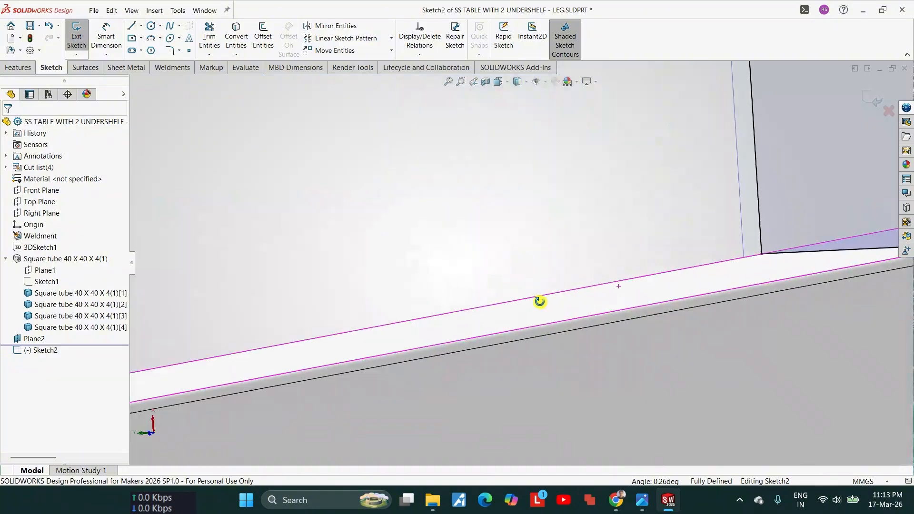
pyautogui.scroll(8, 540, 297)
pyautogui.scroll(-4, 607, 269)
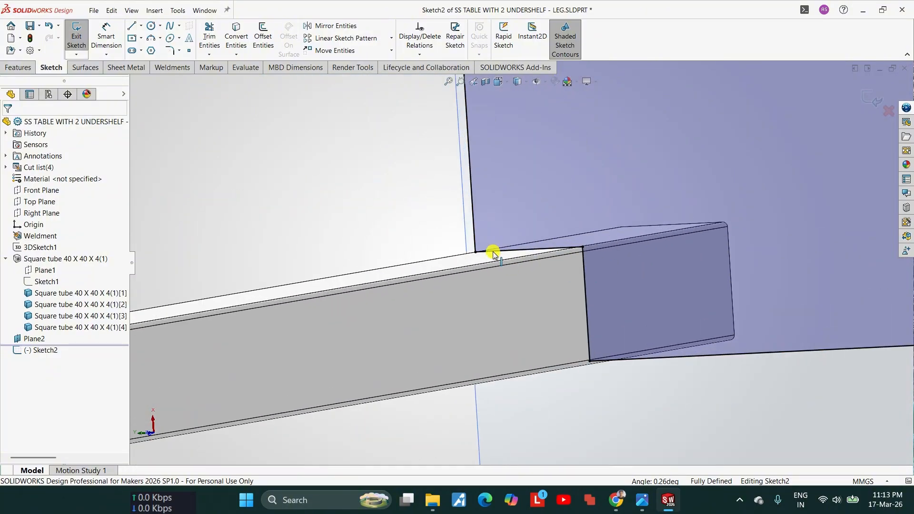
pyautogui.moveTo(597, 363); pyautogui.dragTo(597, 280, button='middle')
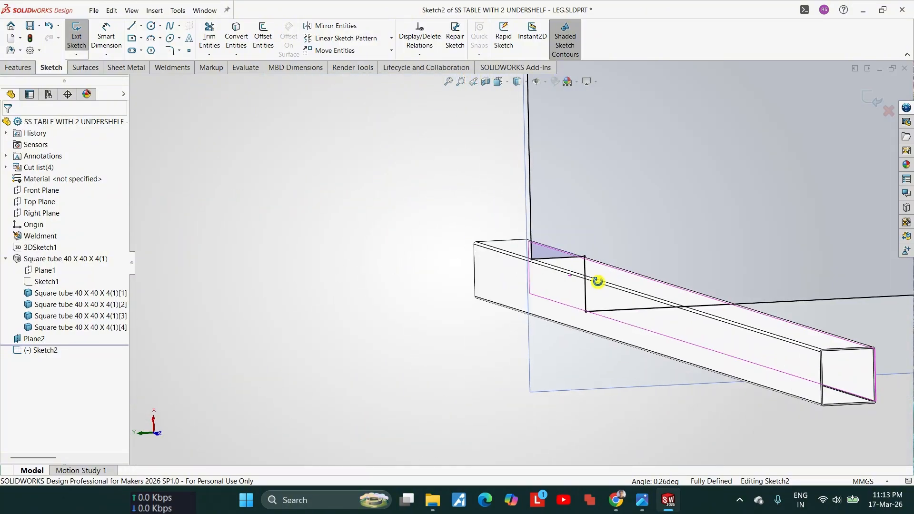
pyautogui.scroll(-4, 536, 259)
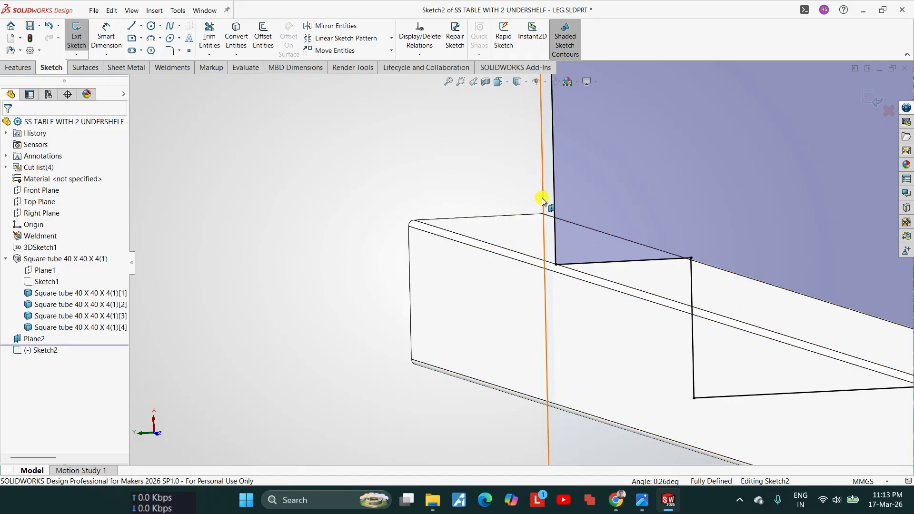
pyautogui.scroll(4, 573, 270)
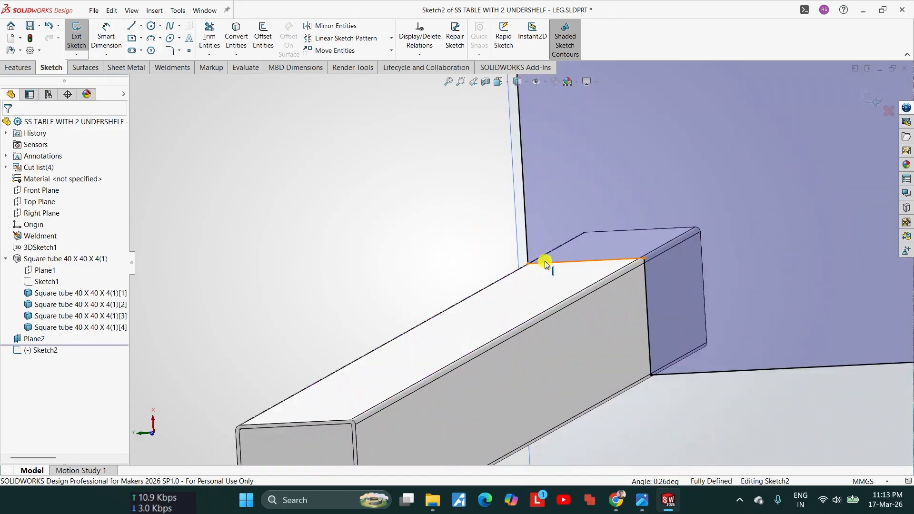
pyautogui.scroll(-3, 546, 261)
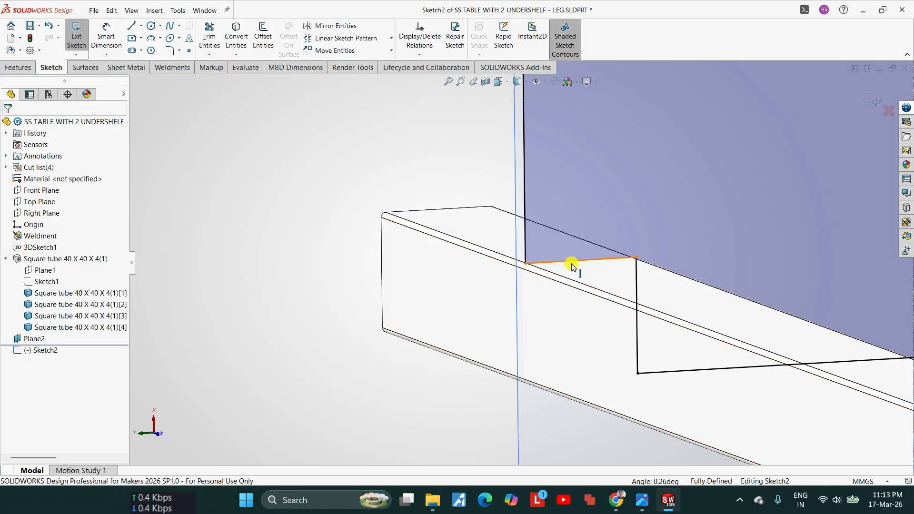
pyautogui.scroll(2, 555, 271)
pyautogui.moveTo(555, 271); pyautogui.dragTo(531, 271, button='middle')
pyautogui.scroll(-10, 451, 265)
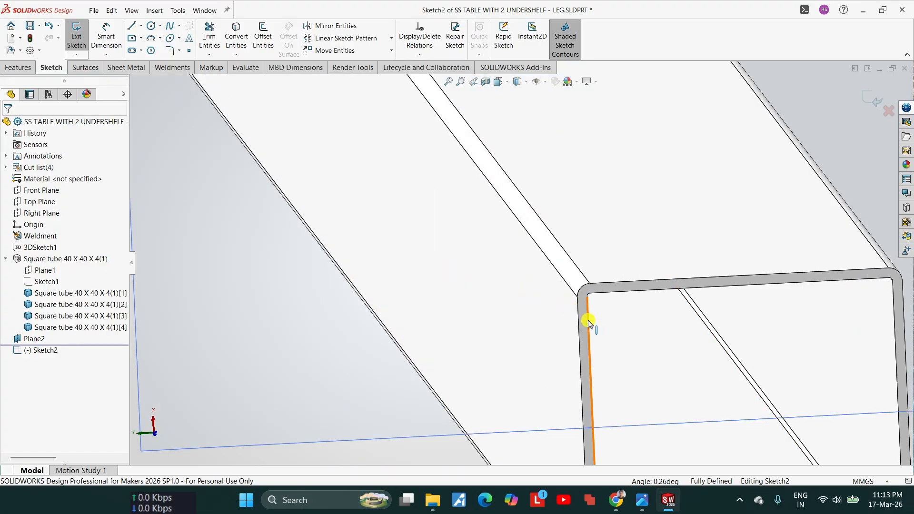
pyautogui.scroll(4, 598, 316)
pyautogui.scroll(6, 538, 279)
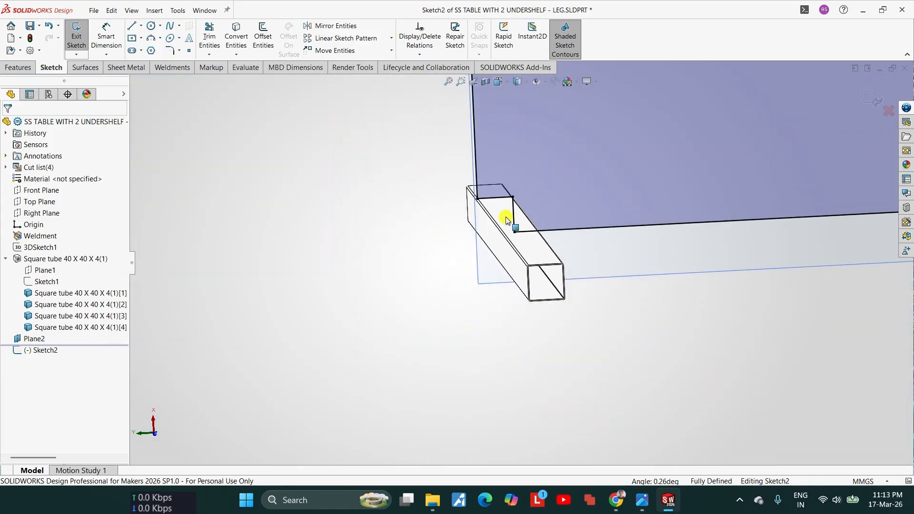
pyautogui.moveTo(532, 185); pyautogui.dragTo(441, 164, button='middle')
pyautogui.scroll(-5, 383, 281)
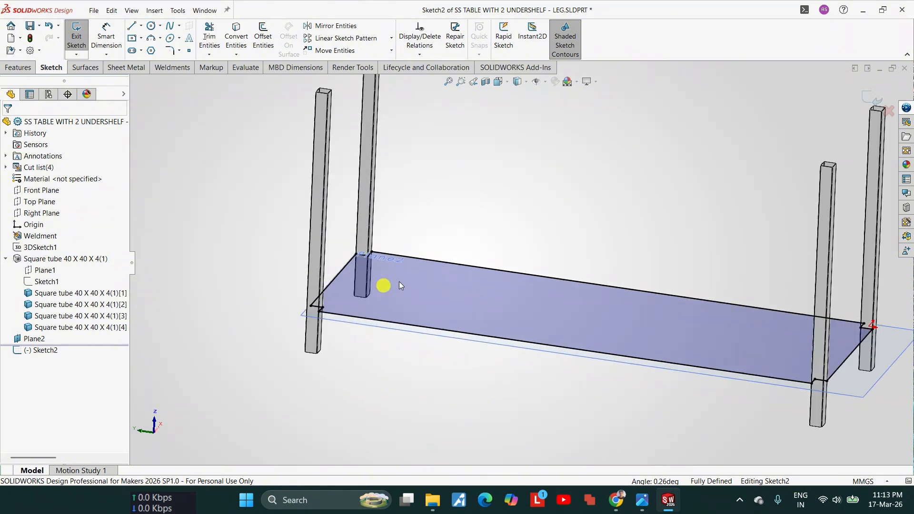
# Step: Create a 1 mm thick sheet metal base flange from the notched lower undershelf outline, starting at the sketch plane
pyautogui.click(130, 73)
pyautogui.click(81, 34)
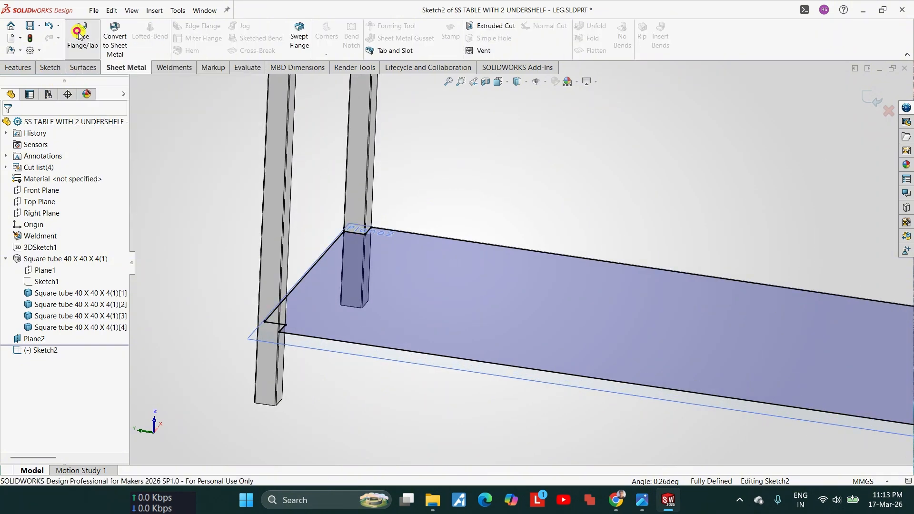
pyautogui.scroll(-10, 261, 305)
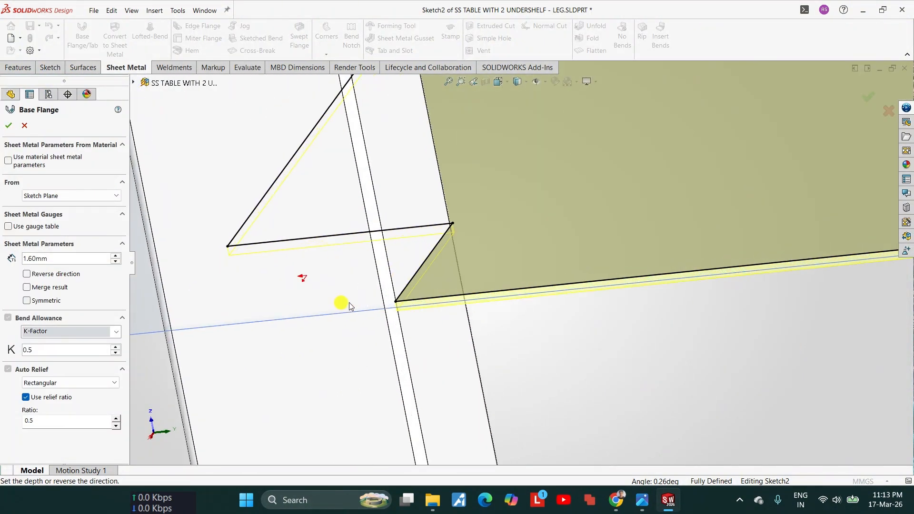
pyautogui.scroll(10, 473, 276)
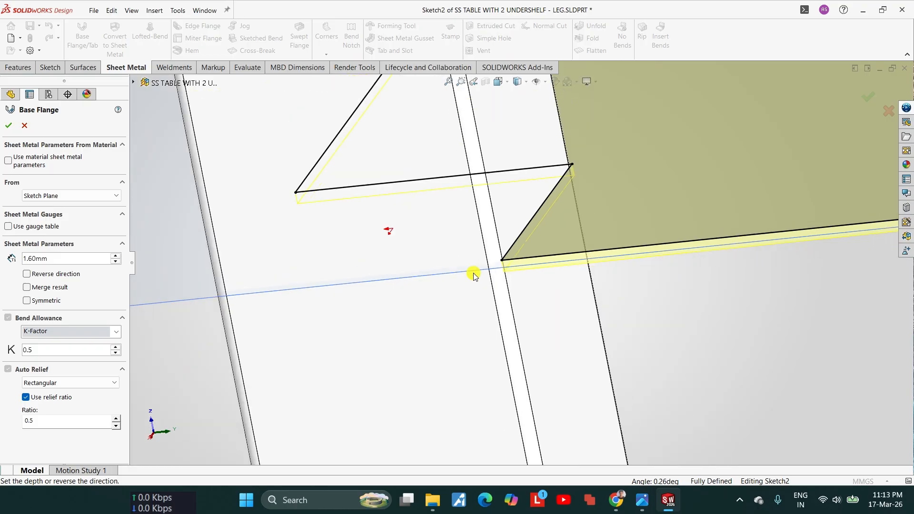
pyautogui.scroll(-8, 726, 235)
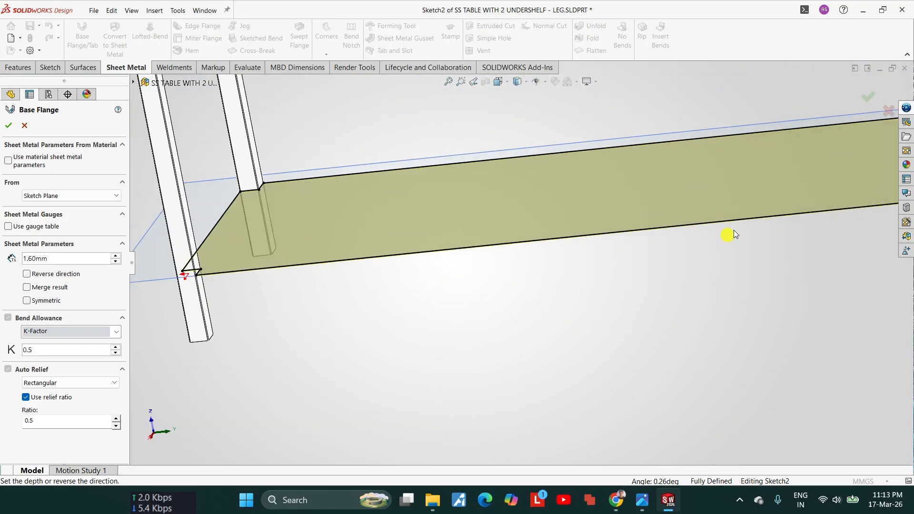
pyautogui.scroll(-3, 741, 237)
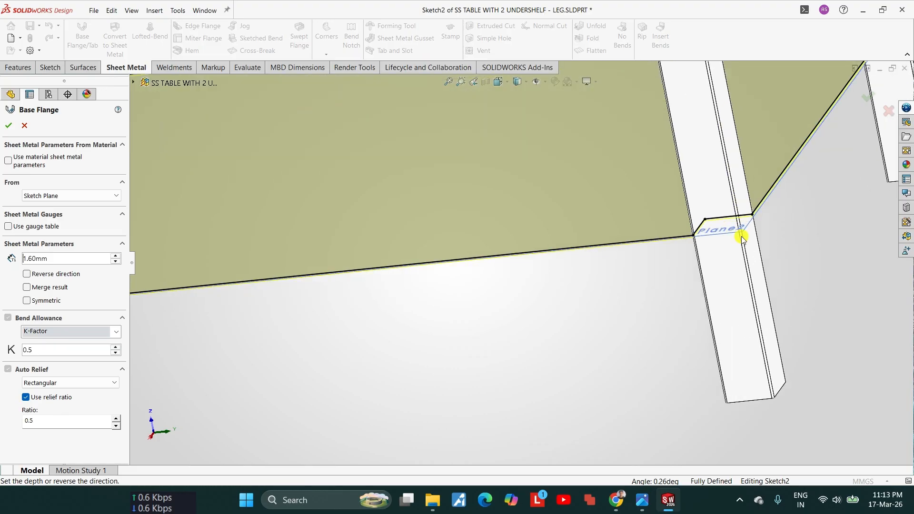
pyautogui.scroll(-5, 741, 237)
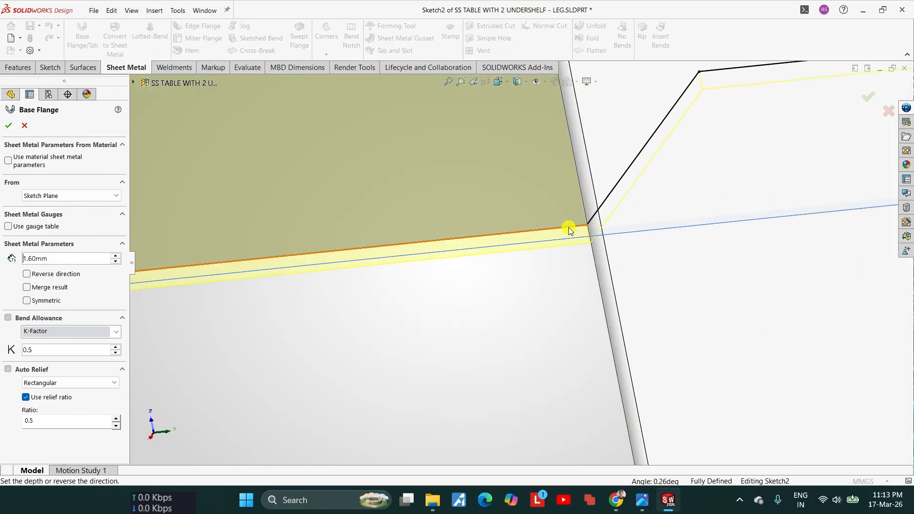
pyautogui.scroll(5, 564, 307)
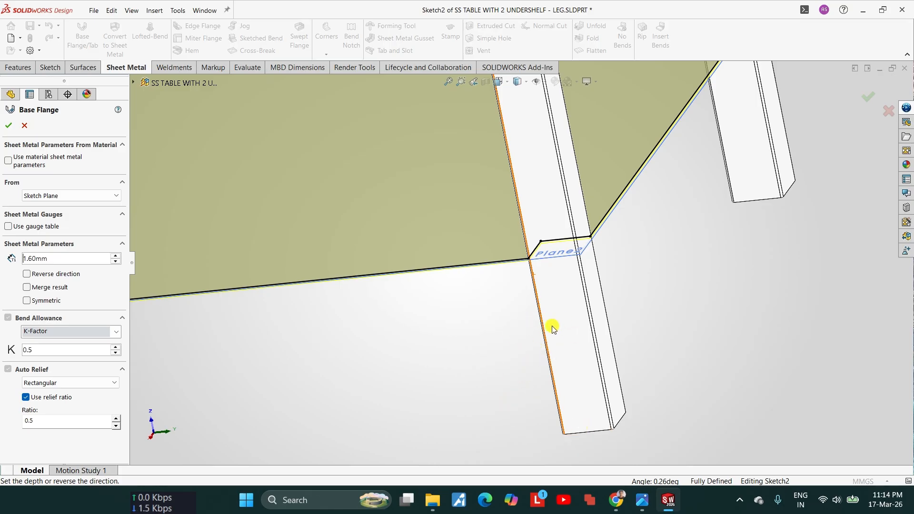
pyautogui.scroll(-3, 531, 297)
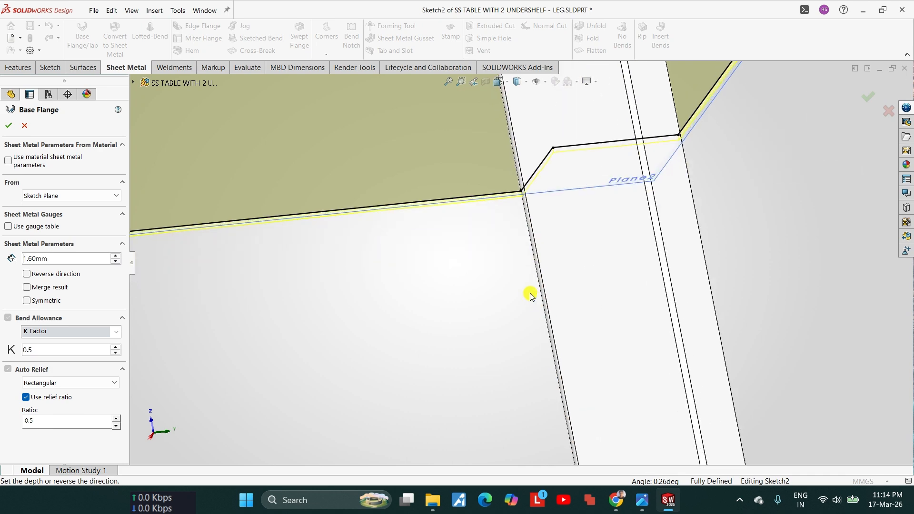
pyautogui.scroll(-4, 531, 295)
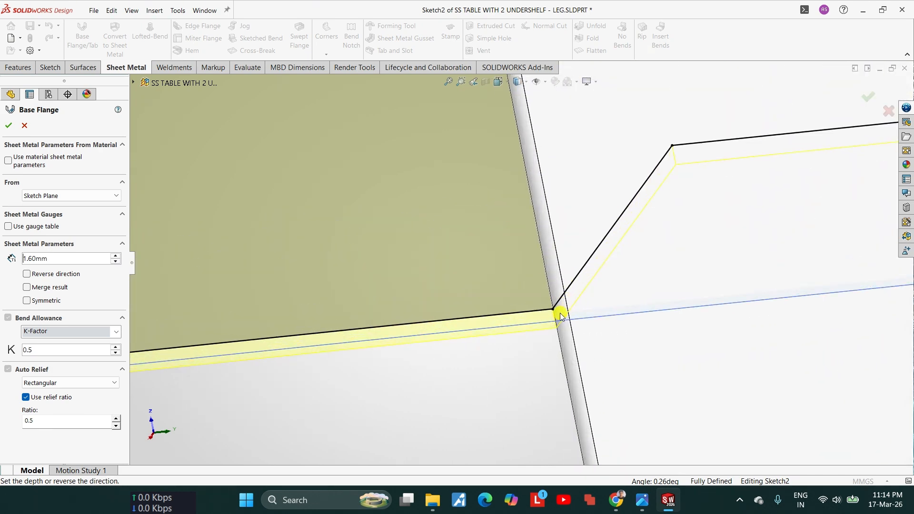
pyautogui.scroll(2, 556, 340)
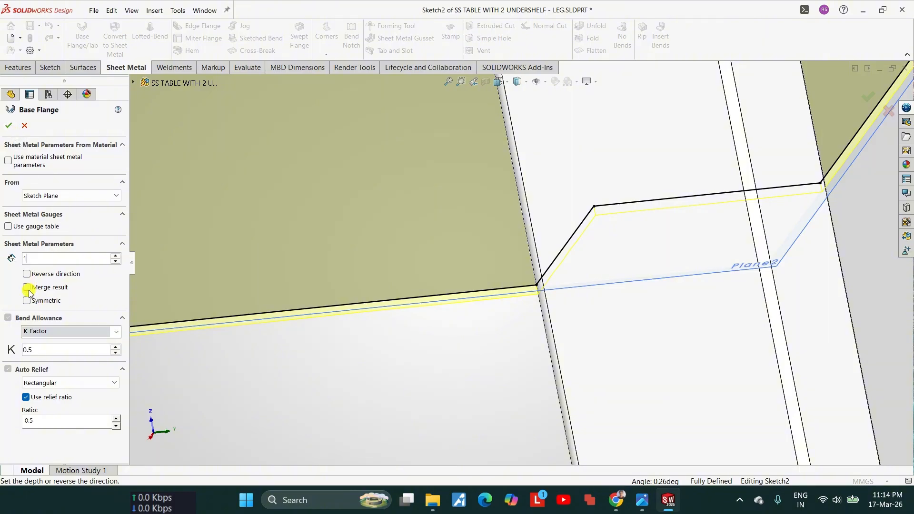
pyautogui.click(9, 126)
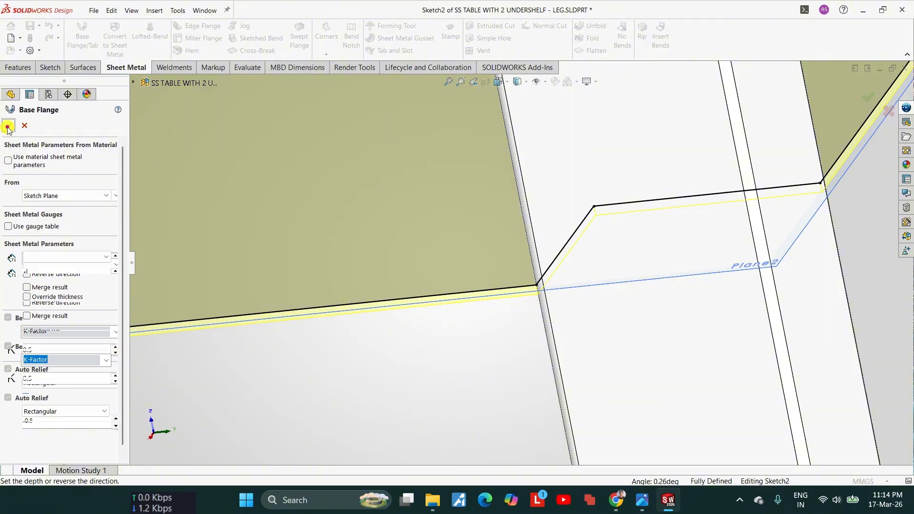
# Step: Start an edge flange running downward from all four outer edges of the lower undershelf, leaving out the notch edges at the legs
pyautogui.moveTo(544, 190); pyautogui.dragTo(375, 300, button='middle')
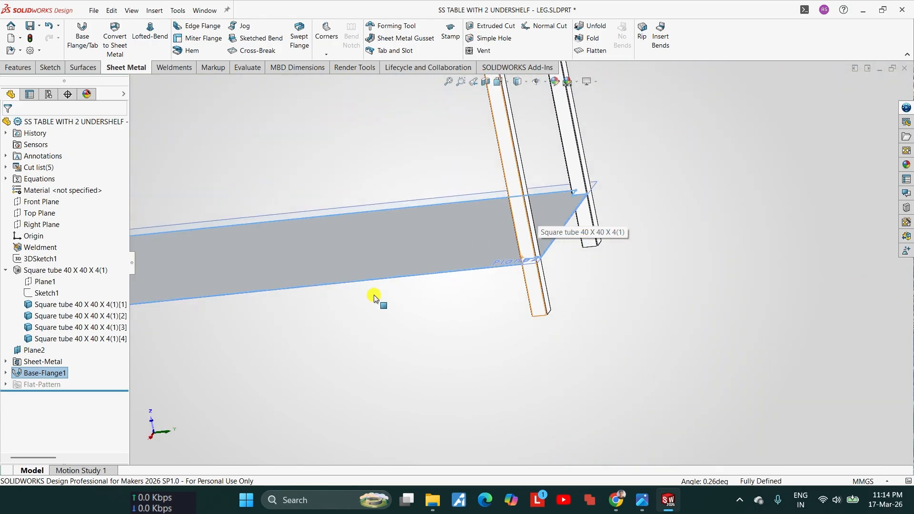
pyautogui.click(376, 300)
pyautogui.scroll(-3, 489, 244)
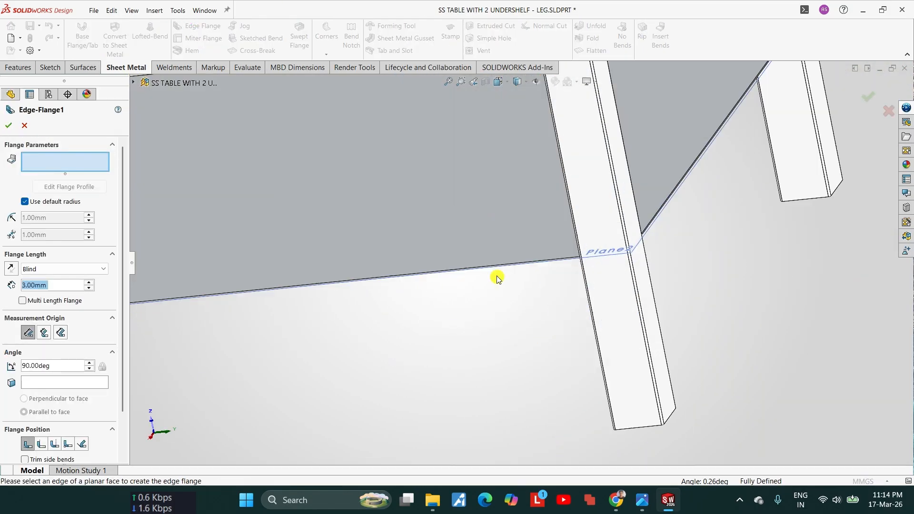
pyautogui.click(483, 265)
pyautogui.click(497, 302)
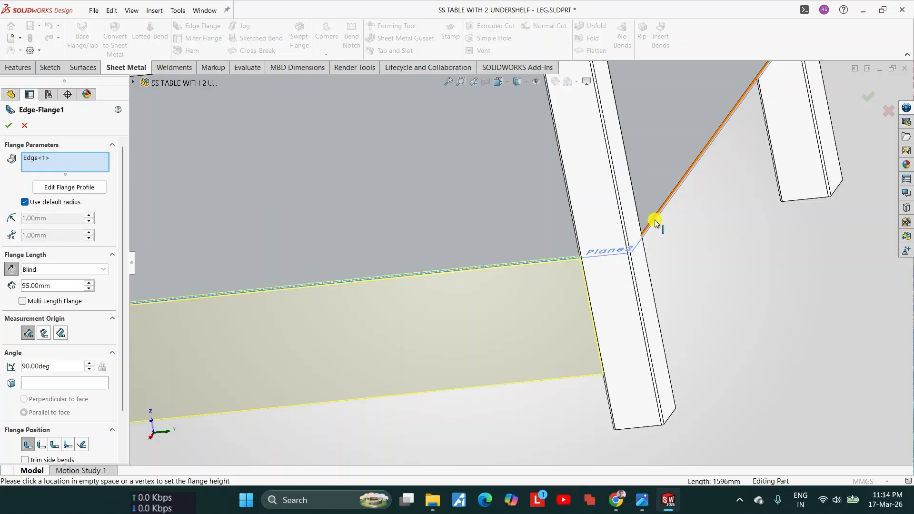
pyautogui.click(655, 222)
pyautogui.scroll(2, 654, 222)
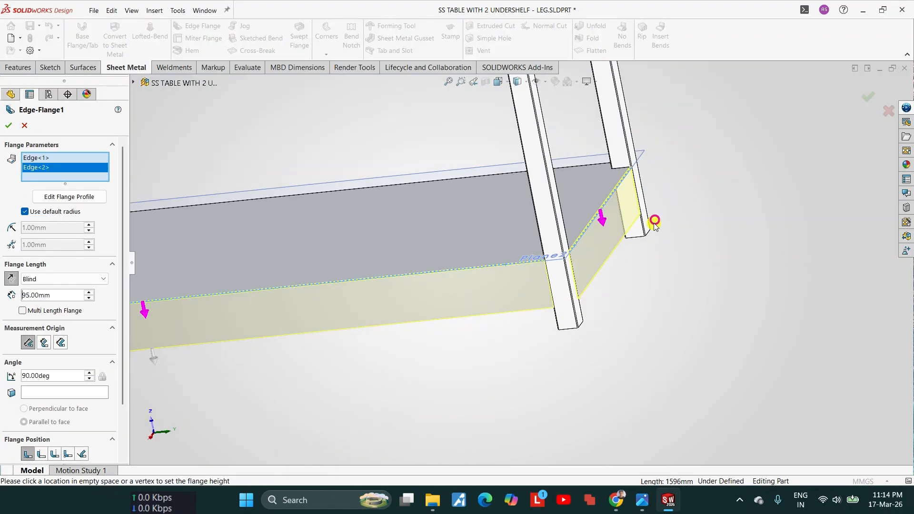
pyautogui.click(584, 168)
pyautogui.moveTo(585, 168); pyautogui.dragTo(349, 276, button='middle')
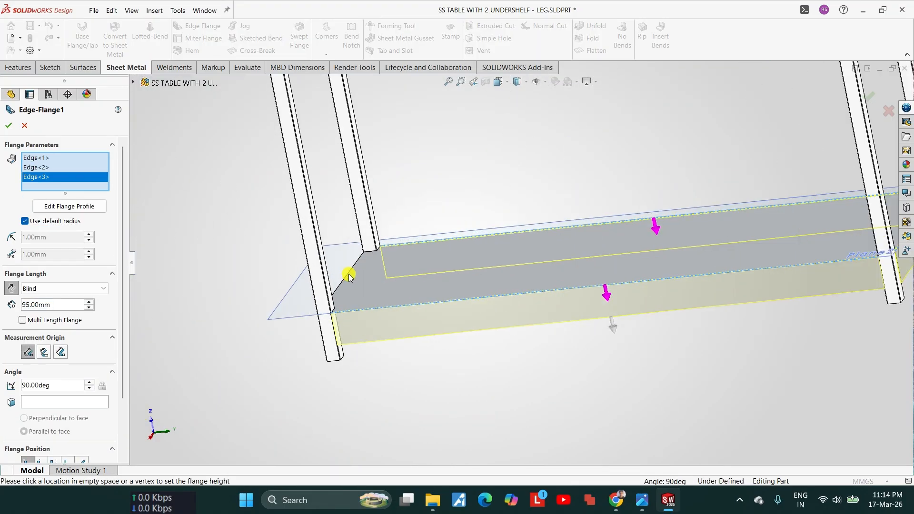
pyautogui.moveTo(349, 276); pyautogui.dragTo(347, 273)
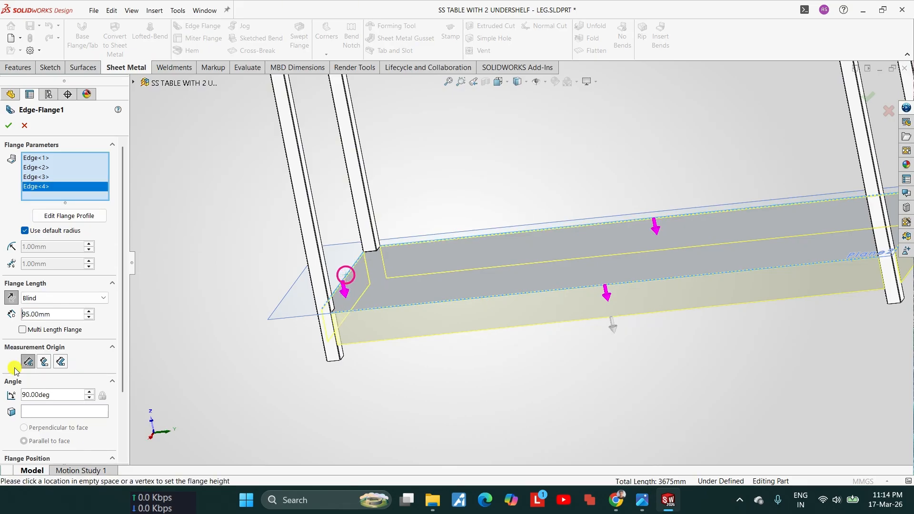
# Step: Set the four downward flanges' length to 40 mm and create them
pyautogui.write('40')
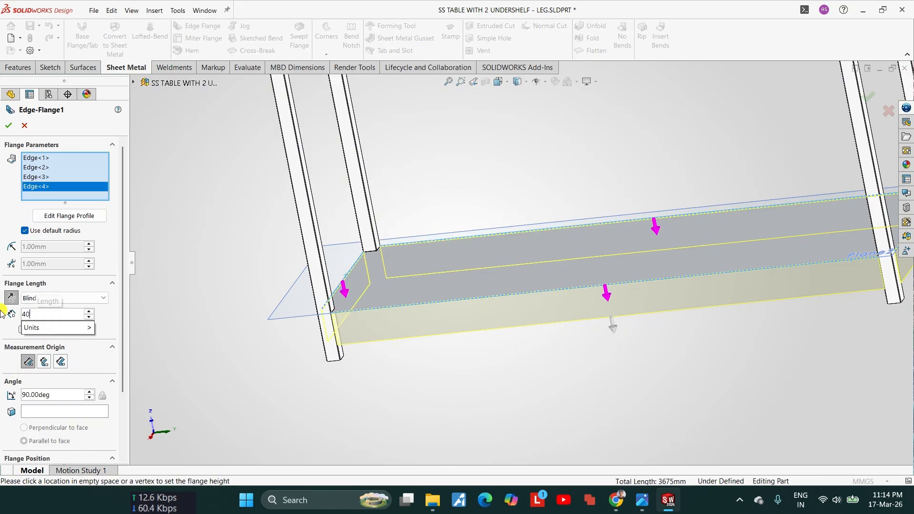
pyautogui.press('Return')
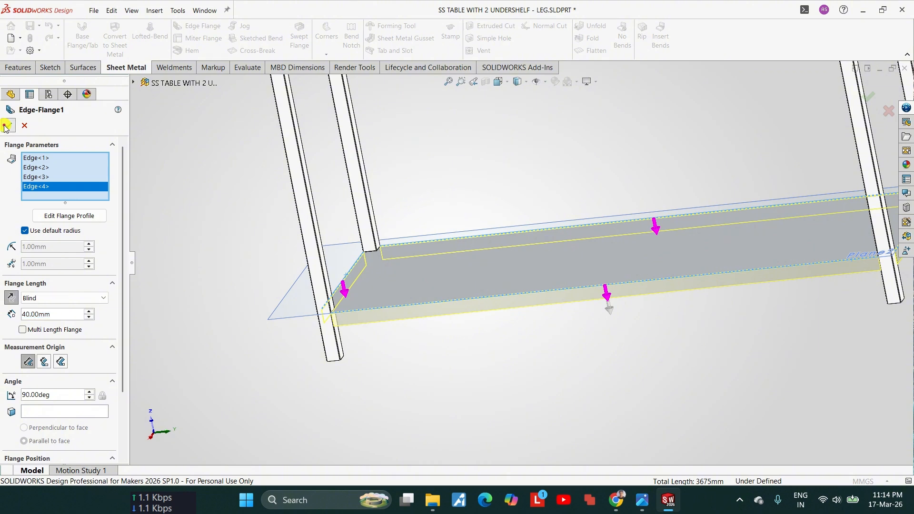
pyautogui.click(7, 126)
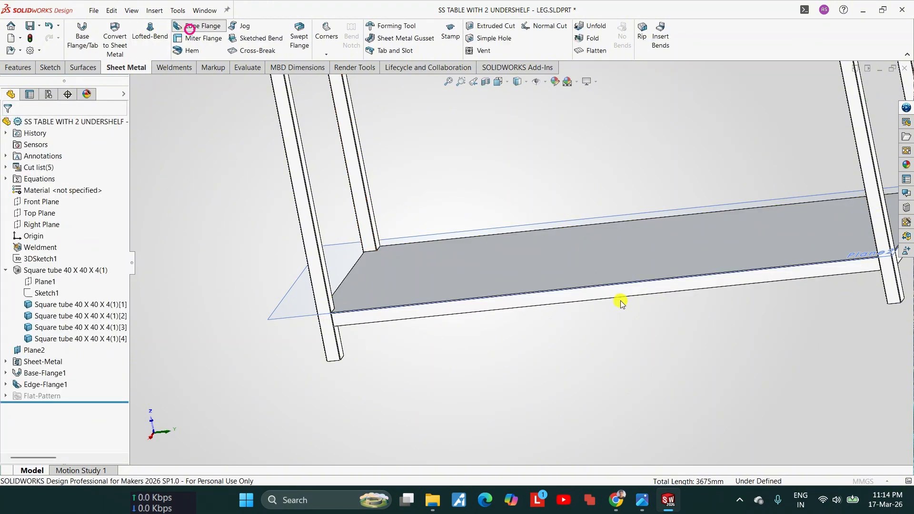
# Step: Start an inward return edge flange from the lower edges of all four downward flanges of the undershelf
pyautogui.scroll(-6, 621, 301)
pyautogui.click(593, 246)
pyautogui.scroll(4, 594, 246)
pyautogui.moveTo(594, 246); pyautogui.dragTo(601, 251, button='middle')
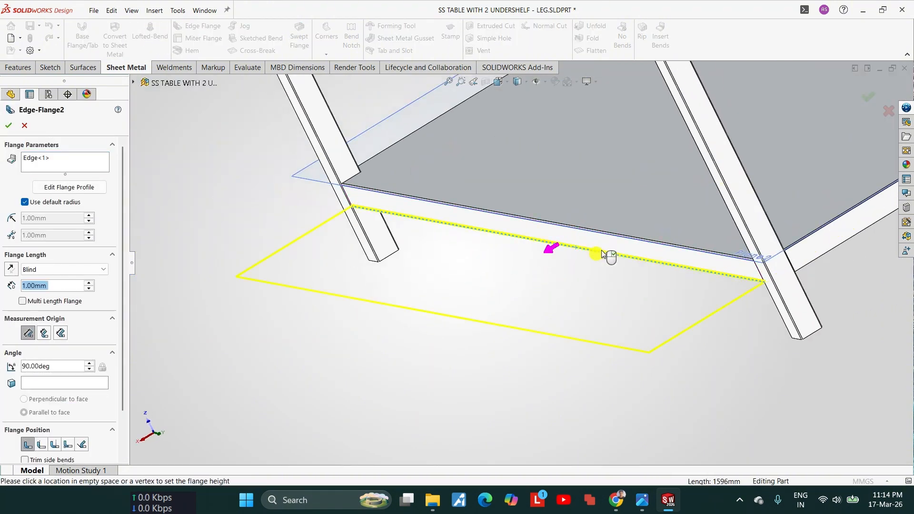
pyautogui.click(662, 224)
pyautogui.scroll(4, 663, 225)
pyautogui.scroll(-4, 758, 222)
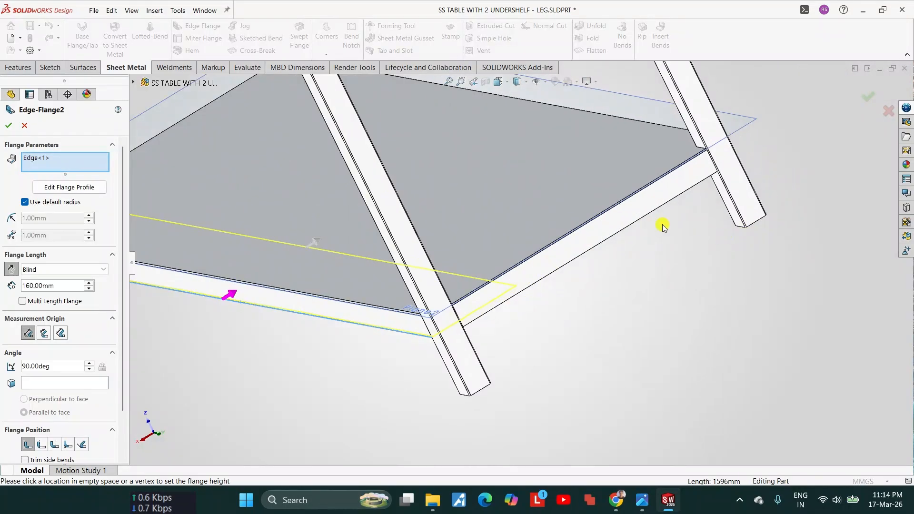
pyautogui.click(637, 223)
pyautogui.moveTo(584, 280); pyautogui.dragTo(302, 193, button='middle')
pyautogui.click(714, 164)
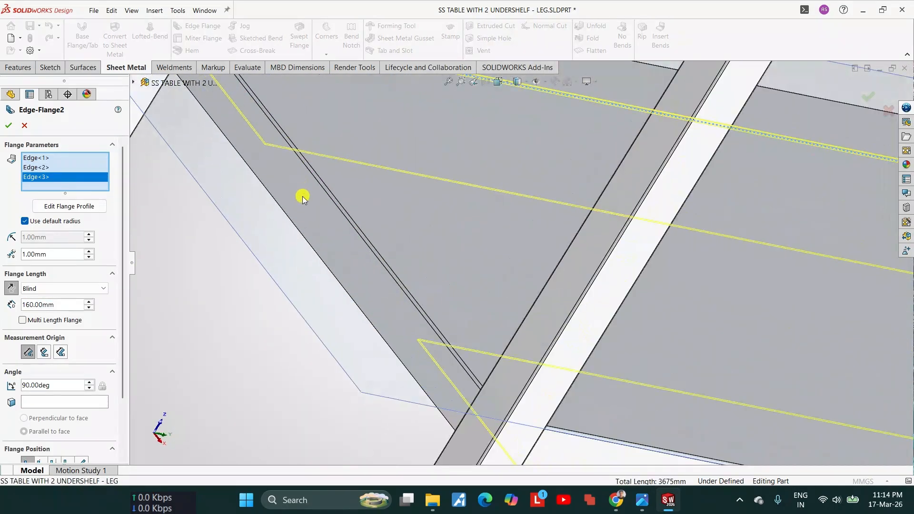
pyautogui.click(292, 218)
pyautogui.moveTo(426, 267); pyautogui.dragTo(471, 271, button='middle')
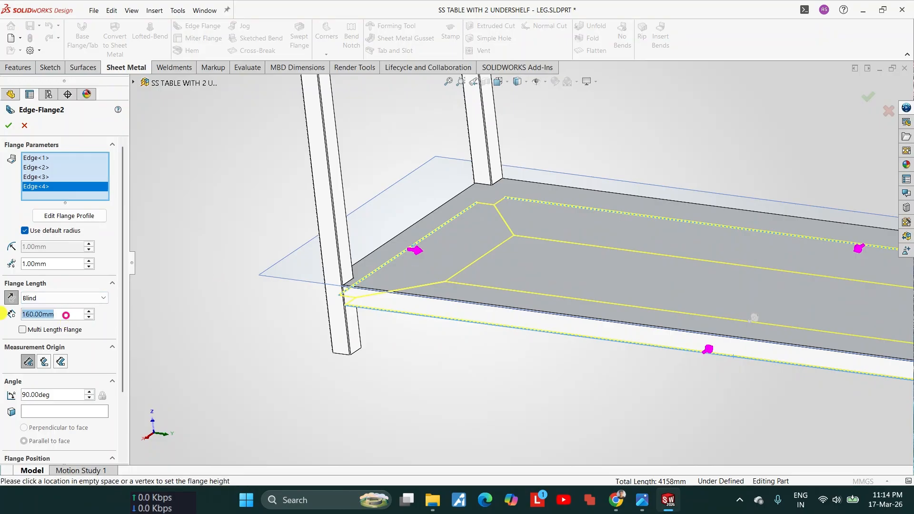
# Step: Set the inward return flanges' length to 12 mm
pyautogui.write('12')
pyautogui.press('Return')
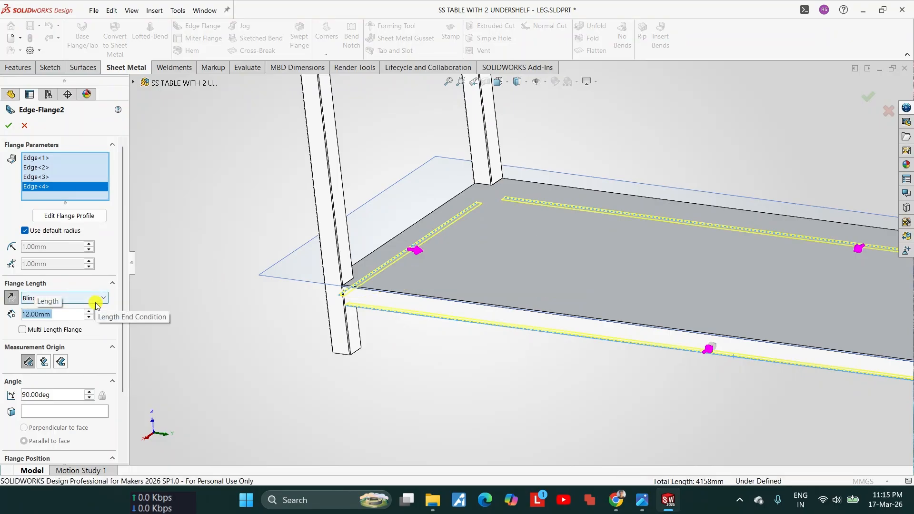
pyautogui.scroll(3, 393, 269)
pyautogui.scroll(-5, 778, 341)
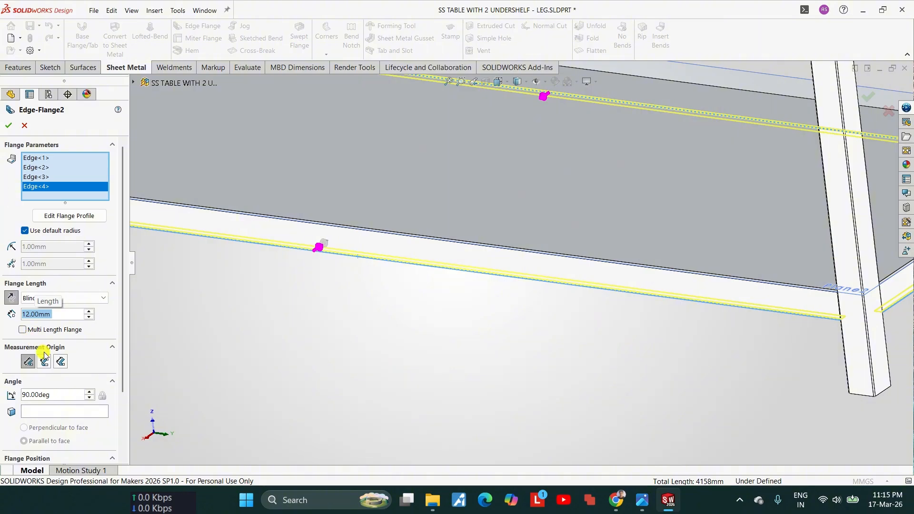
# Step: Set the return flanges' angle to 90 degrees and create them on all four sides
pyautogui.scroll(-1, 64, 393)
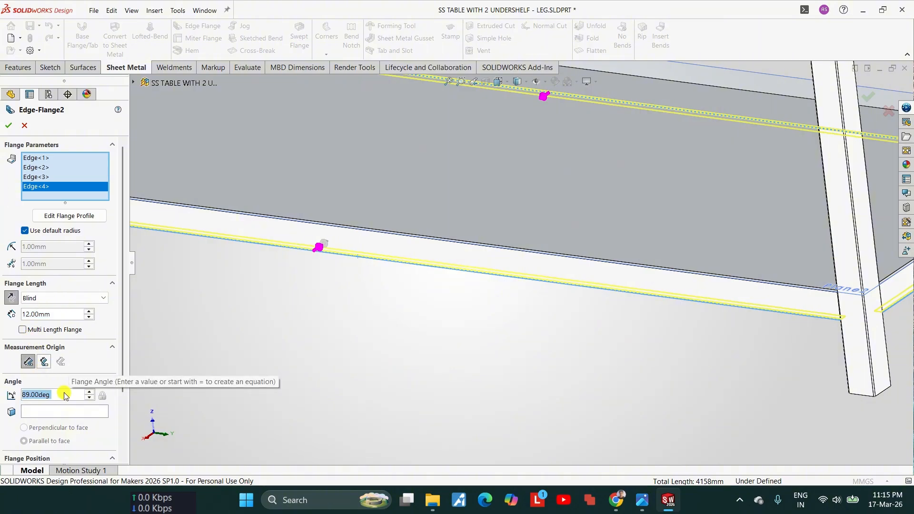
pyautogui.scroll(-4, 63, 394)
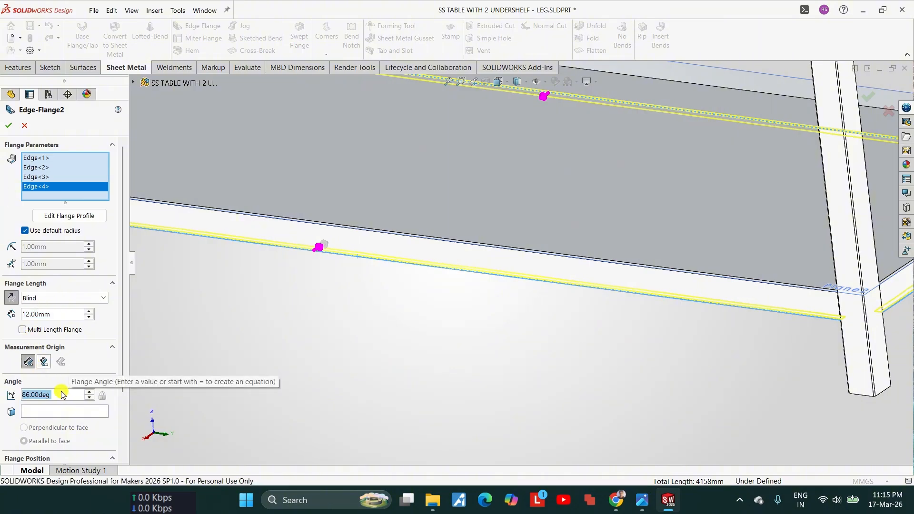
pyautogui.write('90')
pyautogui.press('Return')
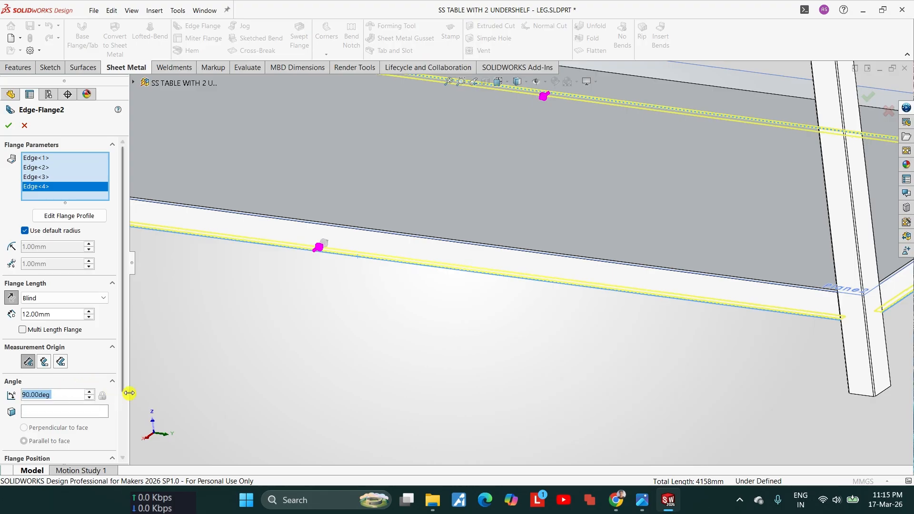
pyautogui.moveTo(121, 379); pyautogui.dragTo(130, 452)
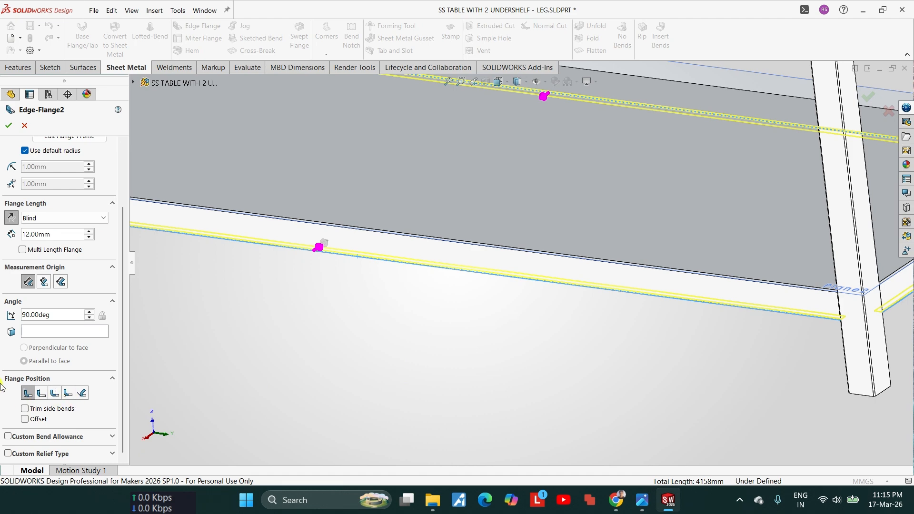
pyautogui.scroll(9, 609, 290)
pyautogui.scroll(-4, 565, 252)
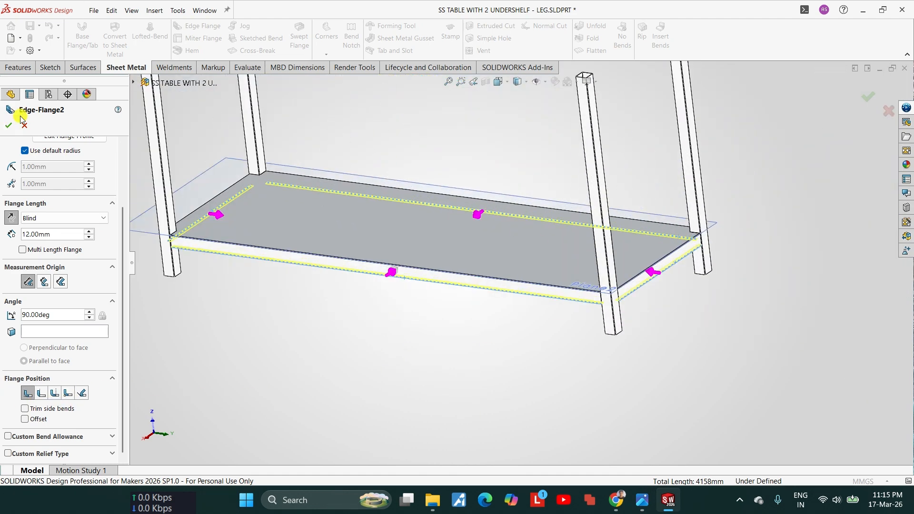
pyautogui.click(8, 126)
# Step: Assign the AISI 304 steel material to the whole part
pyautogui.scroll(-6, 566, 276)
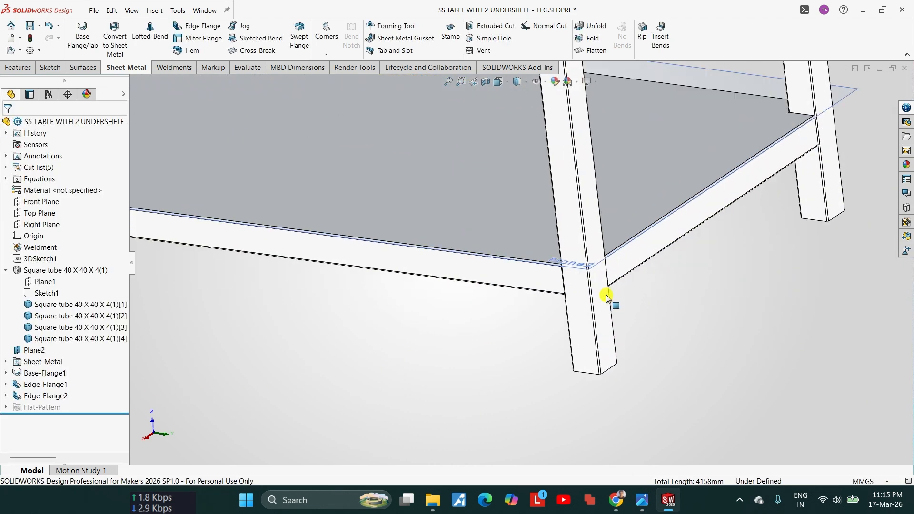
pyautogui.scroll(1, 565, 294)
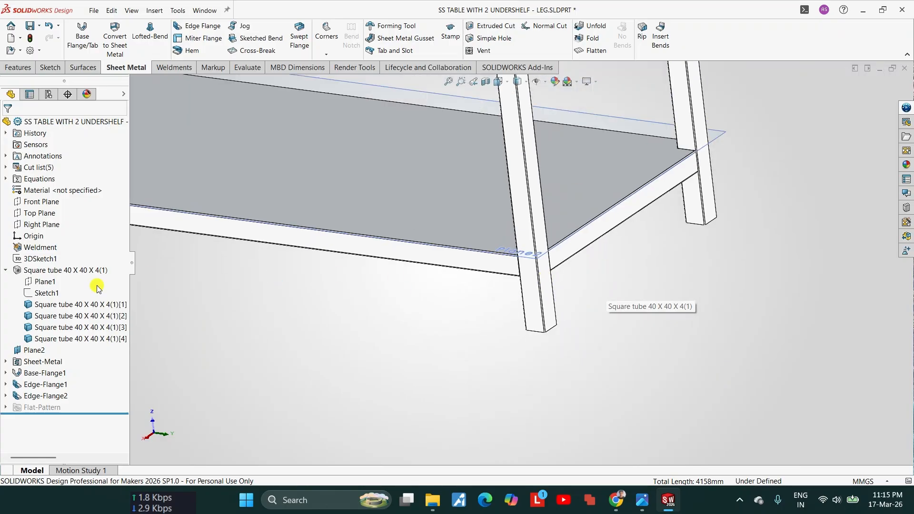
pyautogui.rightClick(63, 190)
pyautogui.click(95, 197)
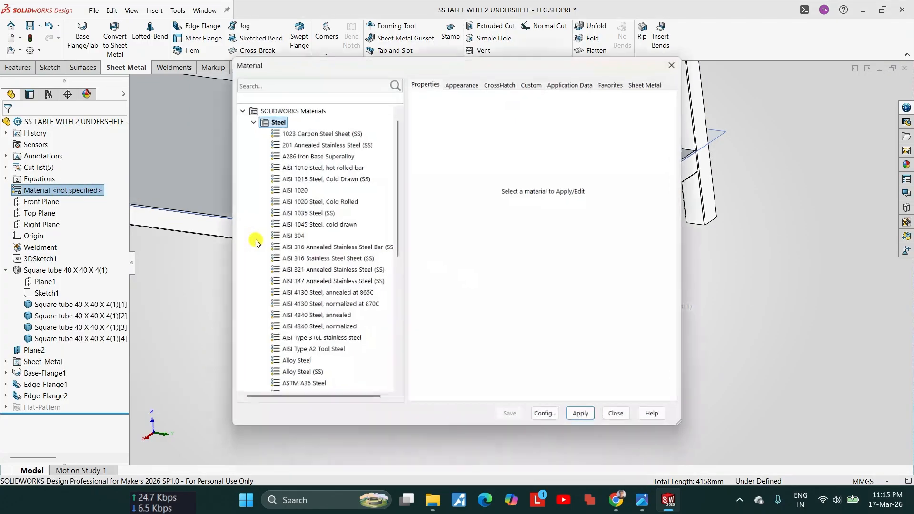
pyautogui.click(289, 236)
pyautogui.click(571, 416)
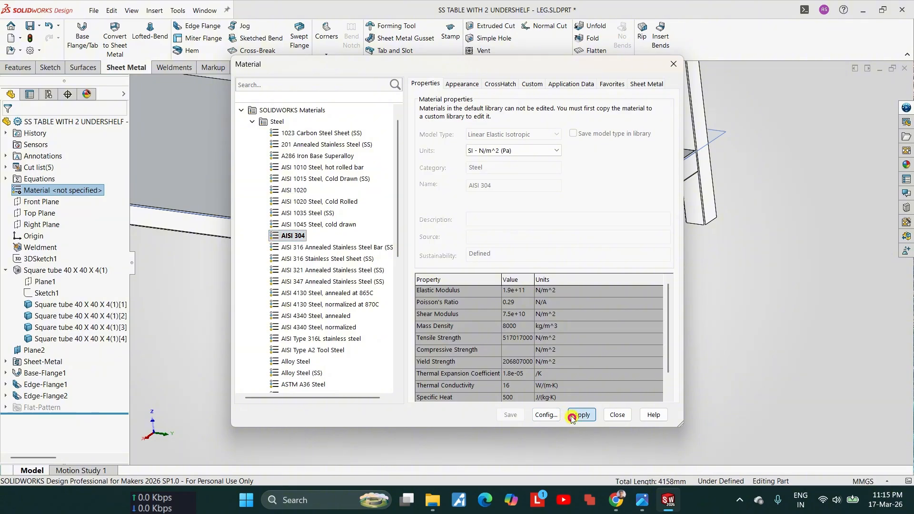
pyautogui.click(668, 63)
# Step: Examine the undershelf's downward and return flanges from outside and below, especially where they meet the corner leg tubes
pyautogui.scroll(4, 545, 237)
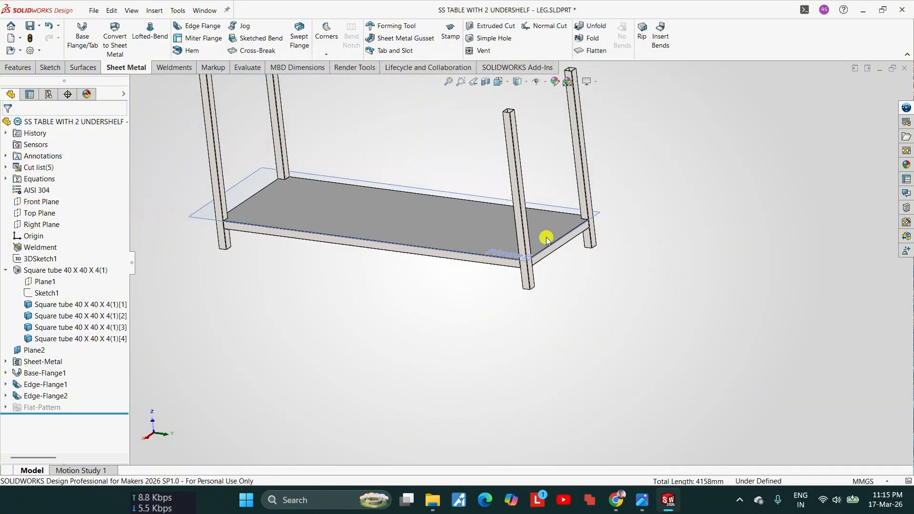
pyautogui.scroll(-5, 184, 236)
pyautogui.scroll(1, 340, 290)
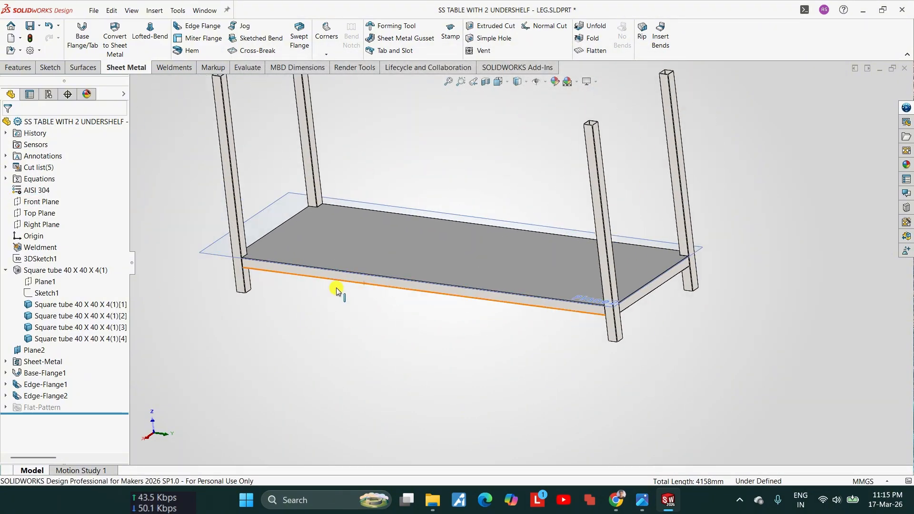
pyautogui.moveTo(341, 291); pyautogui.dragTo(356, 220, button='middle')
pyautogui.scroll(-6, 476, 243)
pyautogui.scroll(2, 537, 257)
pyautogui.scroll(1, 527, 263)
pyautogui.moveTo(467, 288); pyautogui.dragTo(434, 287, button='middle')
pyautogui.scroll(-5, 510, 322)
pyautogui.scroll(-7, 583, 340)
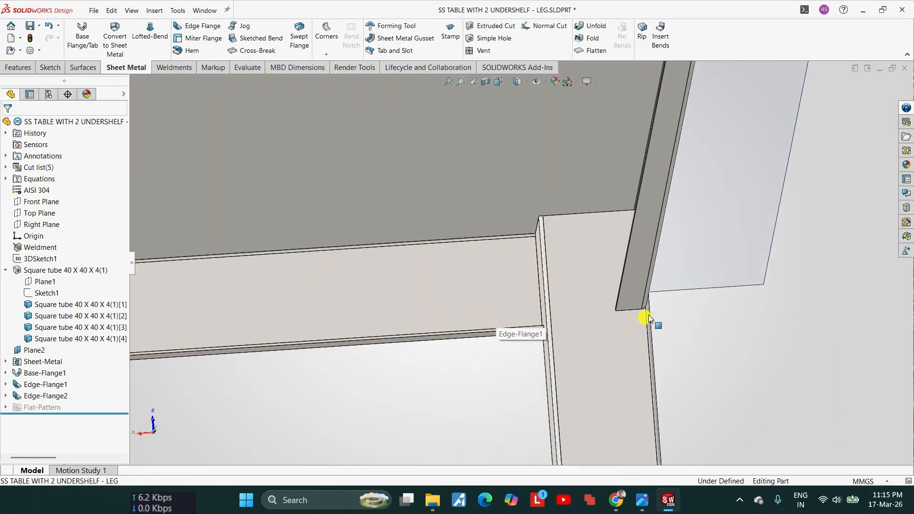
pyautogui.moveTo(624, 312); pyautogui.dragTo(660, 271, button='middle')
pyautogui.scroll(-3, 638, 291)
pyautogui.moveTo(593, 290); pyautogui.dragTo(549, 230, button='middle')
pyautogui.scroll(5, 549, 229)
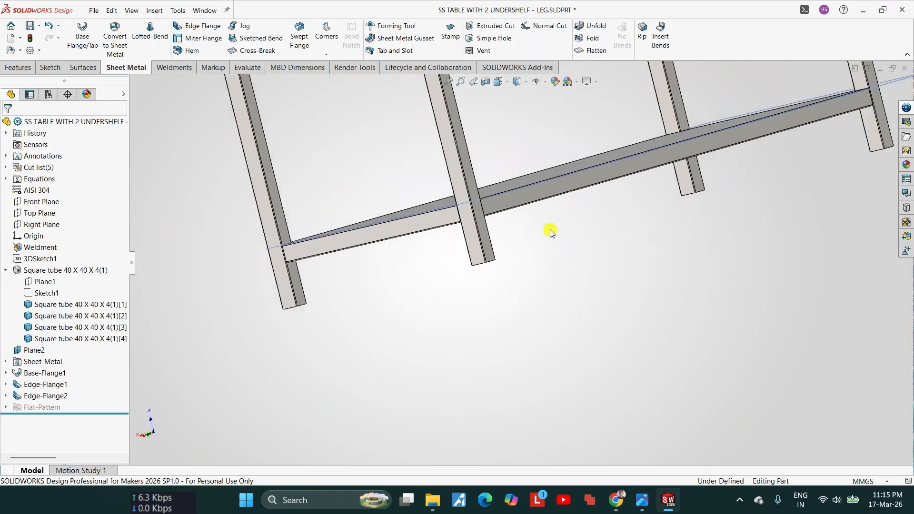
# Step: Examine closely how the undershelf's corner notch and adjoining flange ends fit against a leg tube
pyautogui.scroll(-9, 382, 231)
pyautogui.moveTo(383, 231); pyautogui.dragTo(419, 269, button='middle')
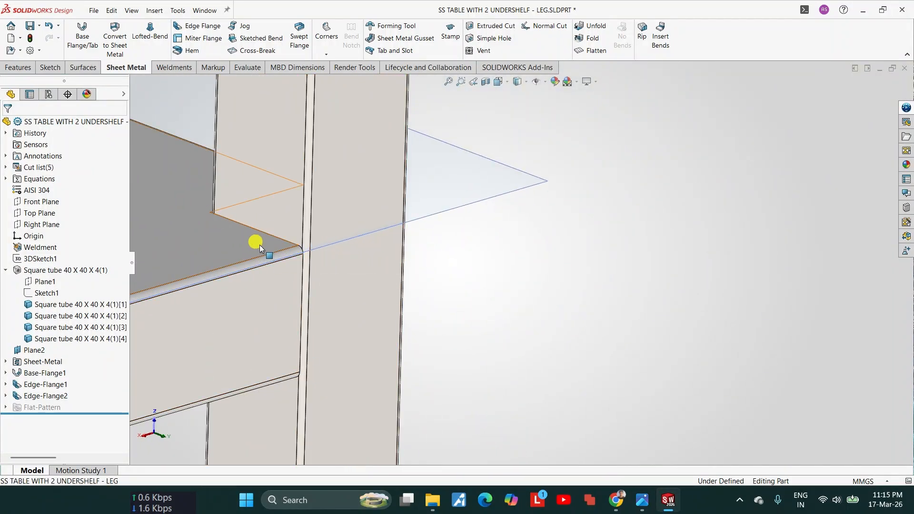
pyautogui.moveTo(305, 252); pyautogui.dragTo(292, 224, button='middle')
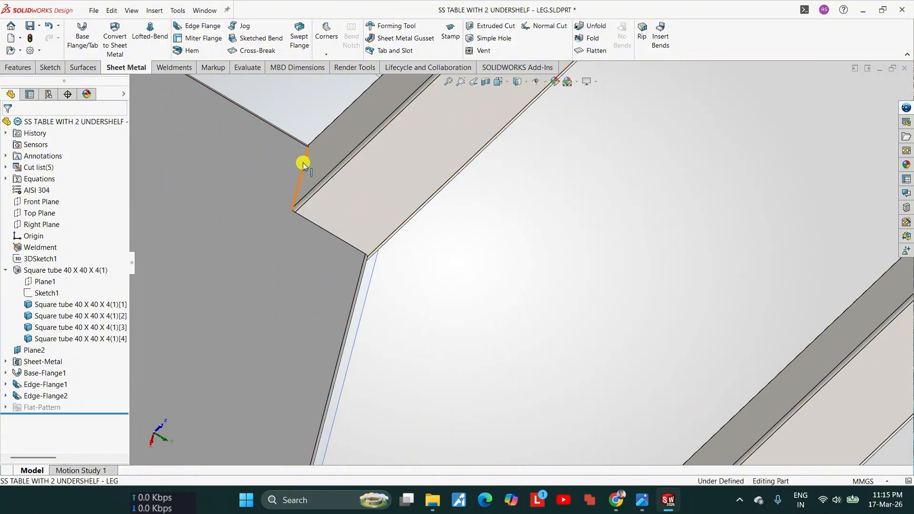
pyautogui.moveTo(301, 159); pyautogui.dragTo(448, 177, button='middle')
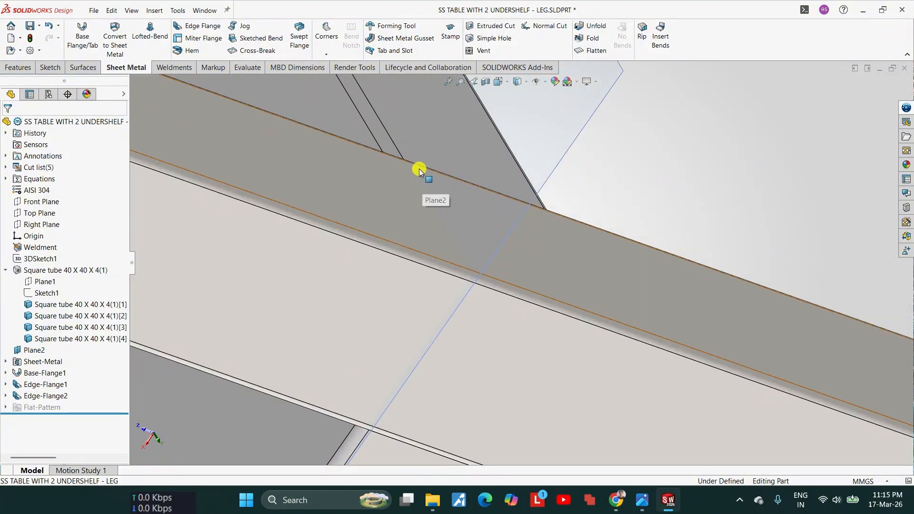
pyautogui.moveTo(535, 198); pyautogui.dragTo(382, 233, button='middle')
# Step: Examine the whole leg and undershelf assembly from above and below, including the return flanges along all sides
pyautogui.scroll(4, 462, 309)
pyautogui.scroll(5, 482, 242)
pyautogui.scroll(-4, 480, 294)
pyautogui.scroll(-5, 367, 398)
pyautogui.scroll(5, 345, 257)
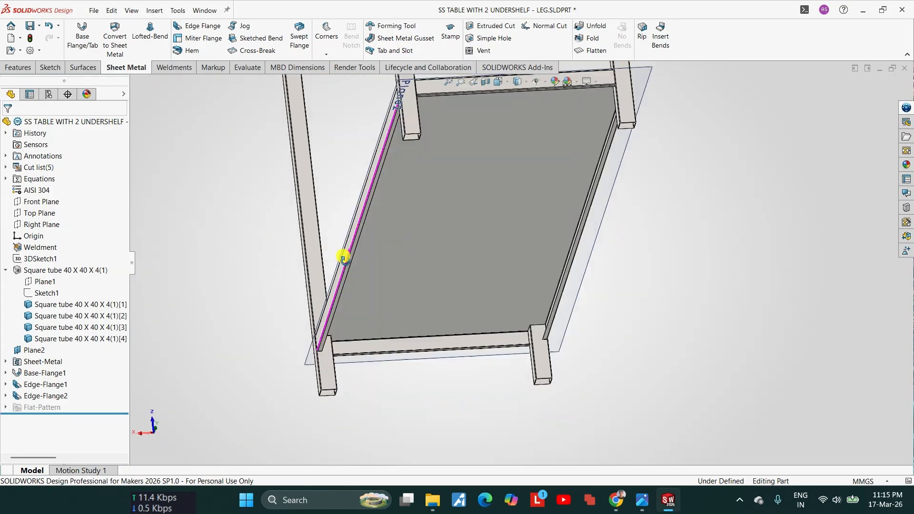
pyautogui.moveTo(344, 257); pyautogui.dragTo(399, 233, button='middle')
pyautogui.scroll(-5, 474, 241)
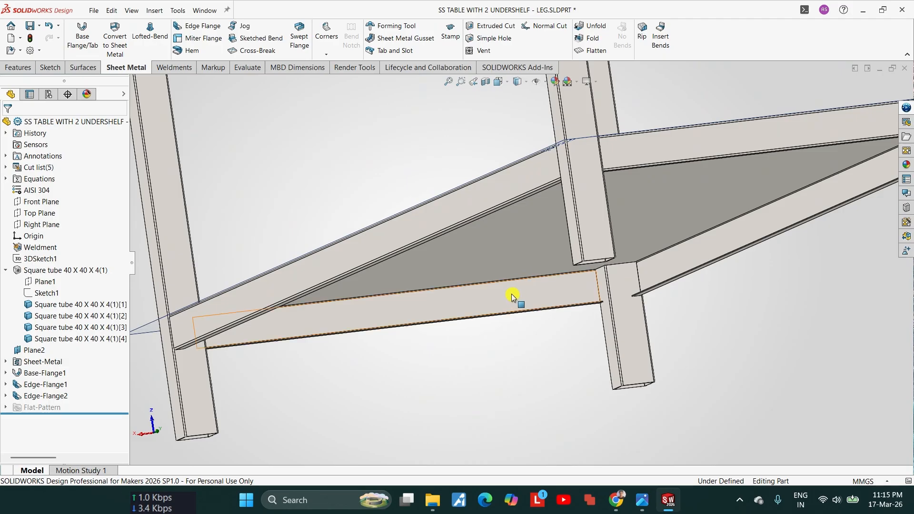
pyautogui.scroll(-5, 476, 241)
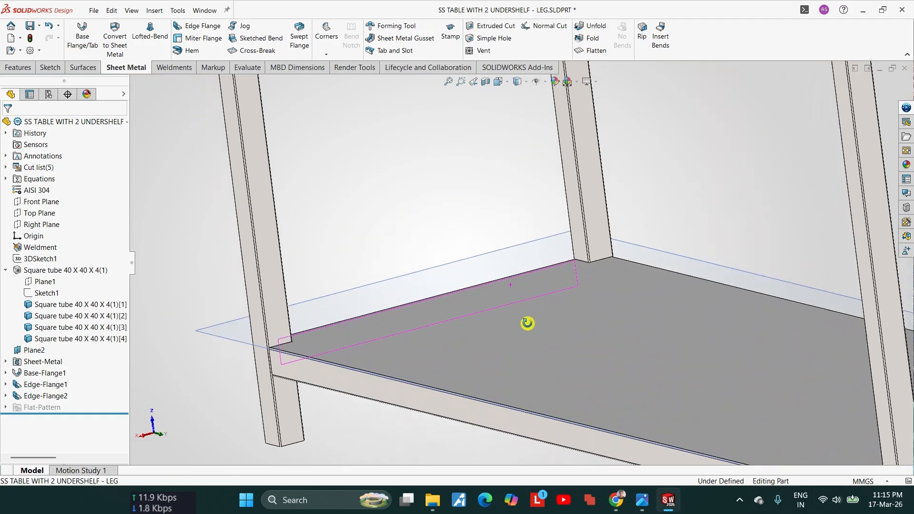
pyautogui.moveTo(561, 327)
pyautogui.mouseDown(button='middle')
pyautogui.moveTo(522, 290)
pyautogui.moveTo(558, 318)
pyautogui.mouseUp(button='middle')
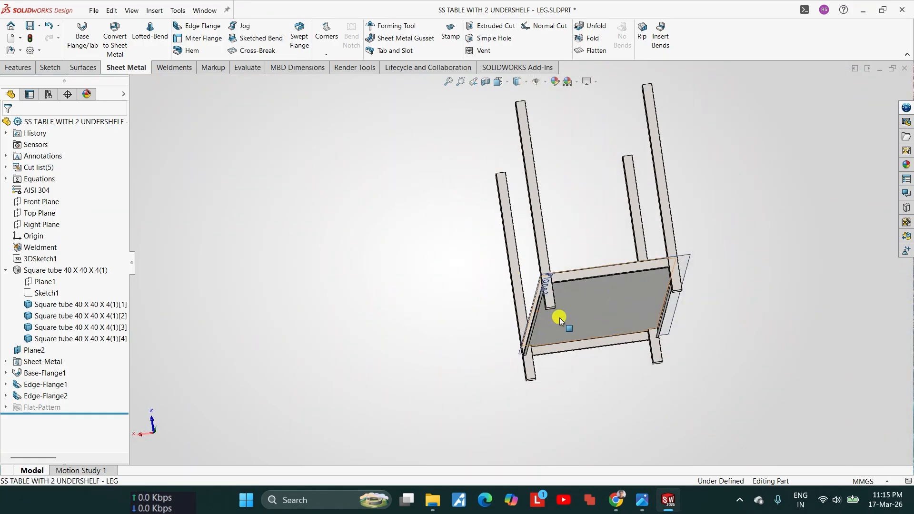
# Step: Start a sketch on the face of the undershelf's short-end downward flange
pyautogui.scroll(5, 559, 318)
pyautogui.click(623, 351)
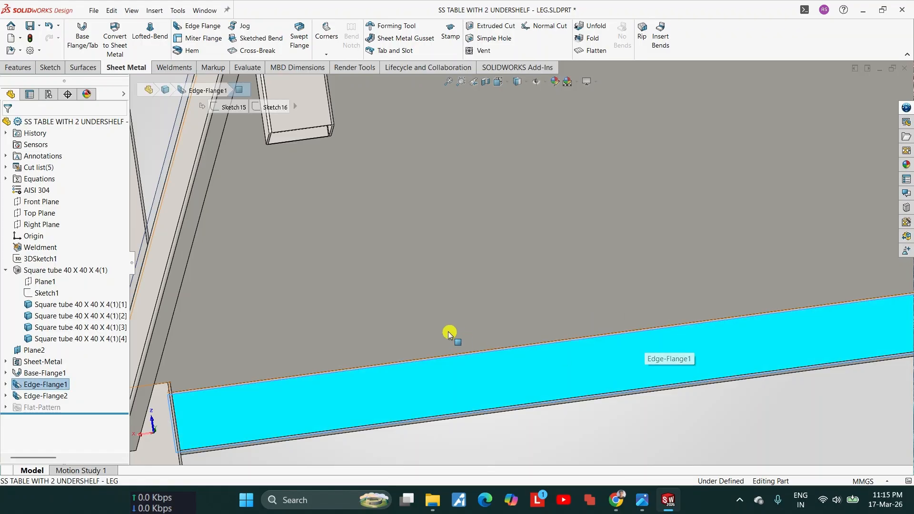
pyautogui.scroll(-5, 430, 313)
pyautogui.moveTo(420, 304); pyautogui.dragTo(501, 341, button='middle')
pyautogui.scroll(-1, 507, 314)
pyautogui.moveTo(515, 303); pyautogui.dragTo(503, 253, button='middle')
pyautogui.scroll(-1, 504, 253)
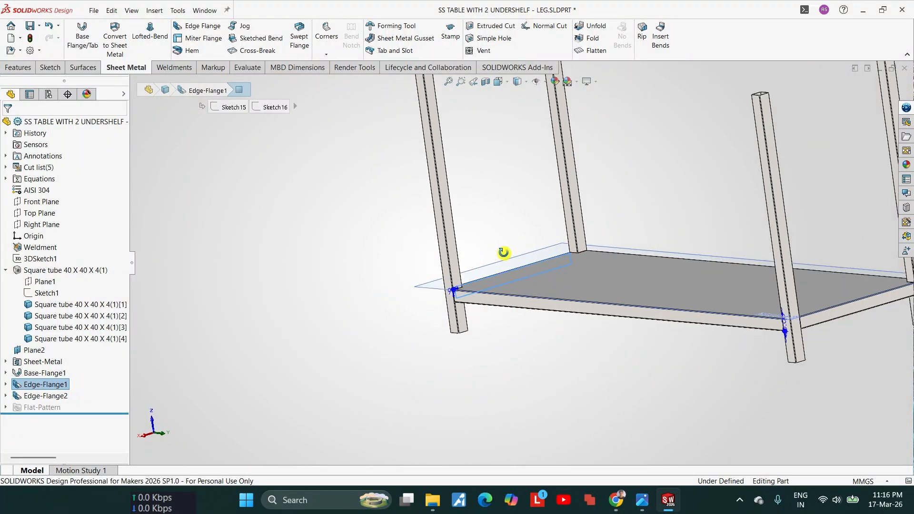
pyautogui.press('Escape')
pyautogui.scroll(3, 540, 276)
pyautogui.moveTo(540, 275); pyautogui.dragTo(524, 267, button='middle')
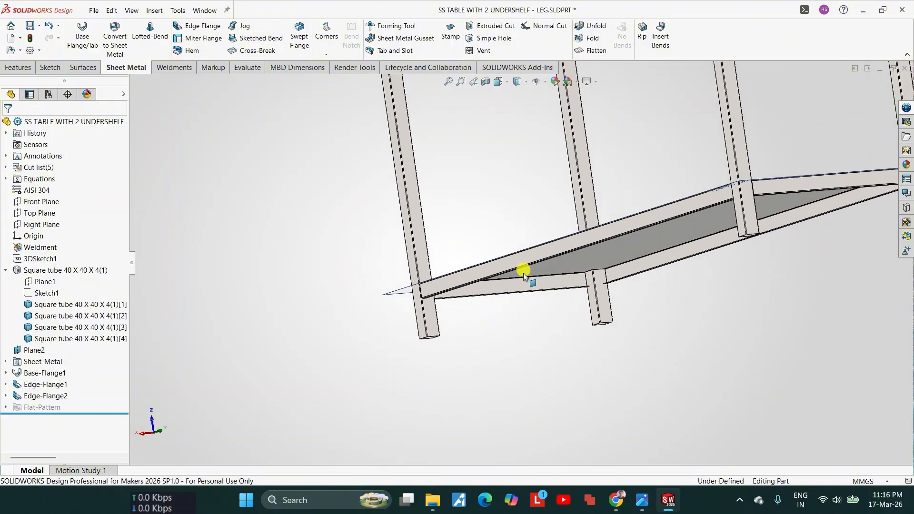
pyautogui.scroll(3, 522, 290)
pyautogui.click(519, 291)
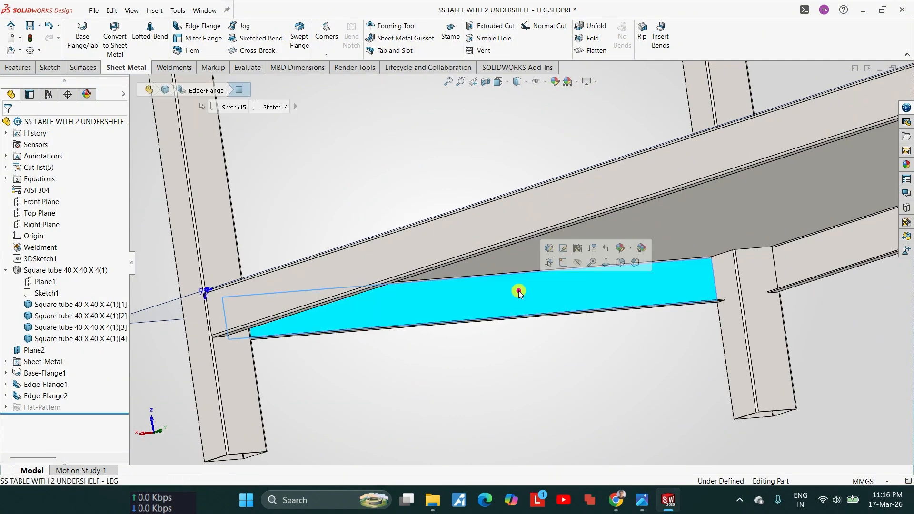
pyautogui.click(563, 264)
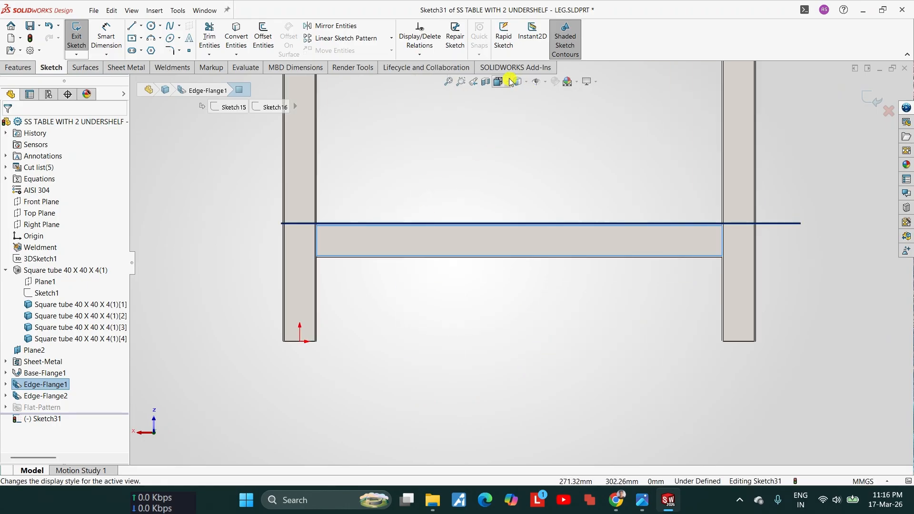
# Step: Set the display style to Hidden Lines Visible to expose the hidden sheet edges of the undershelf flange
pyautogui.click(526, 81)
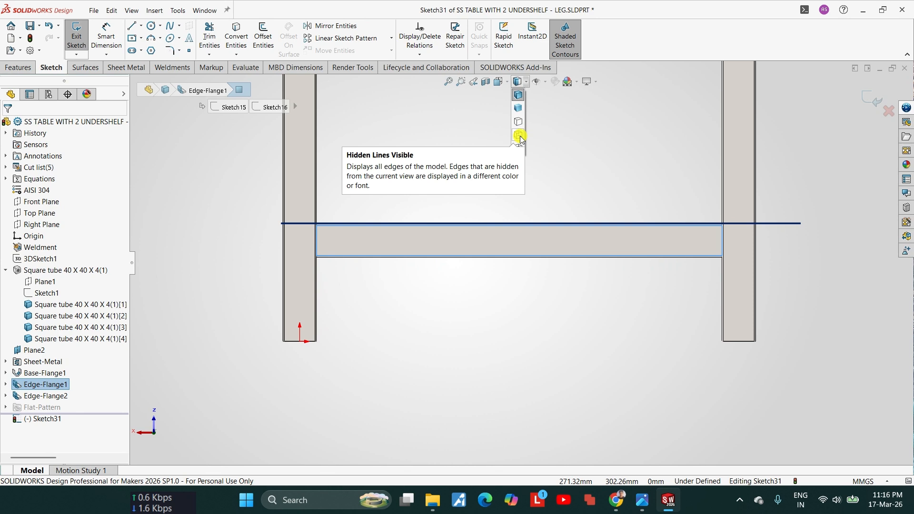
pyautogui.click(518, 135)
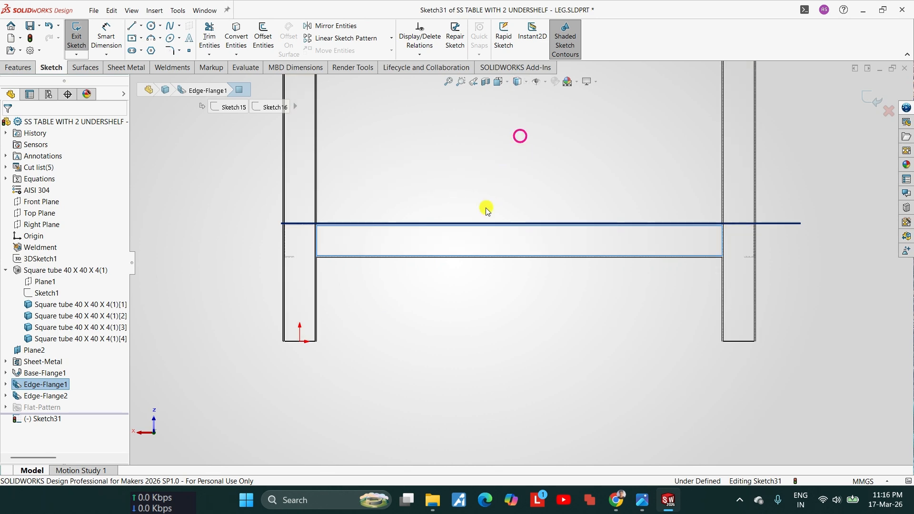
pyautogui.scroll(-5, 498, 259)
pyautogui.scroll(-2, 496, 306)
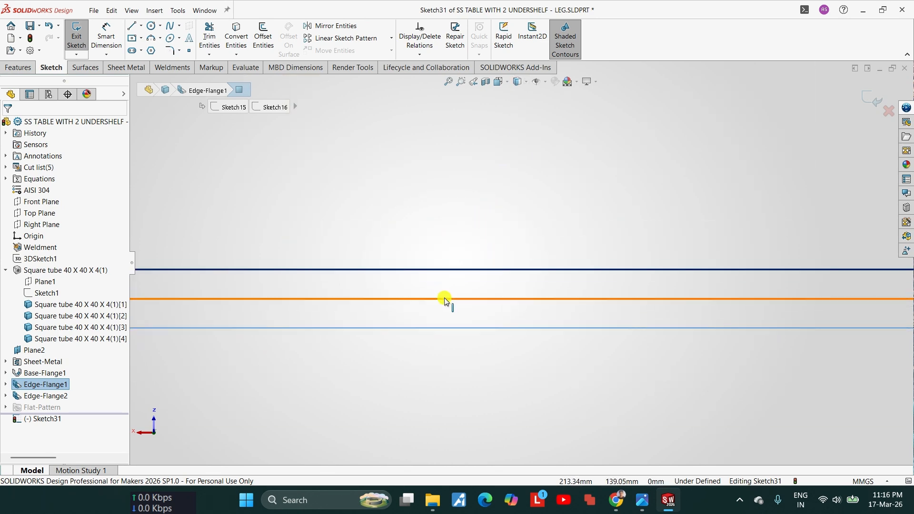
pyautogui.click(445, 300)
pyautogui.scroll(2, 445, 299)
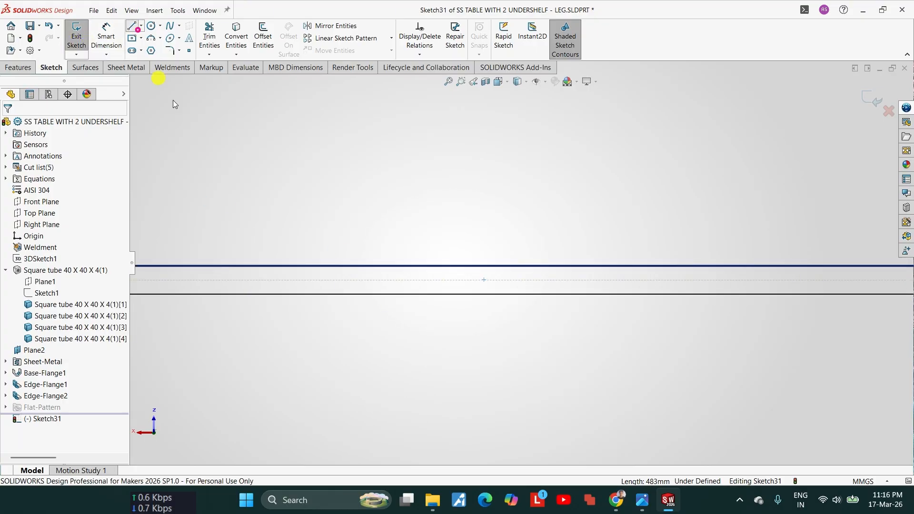
# Step: Sketch an open hat-shaped channel profile about 77 mm wide below the shelf plate, with a short outward horizontal lip at each upper end
pyautogui.click(134, 26)
pyautogui.click(383, 269)
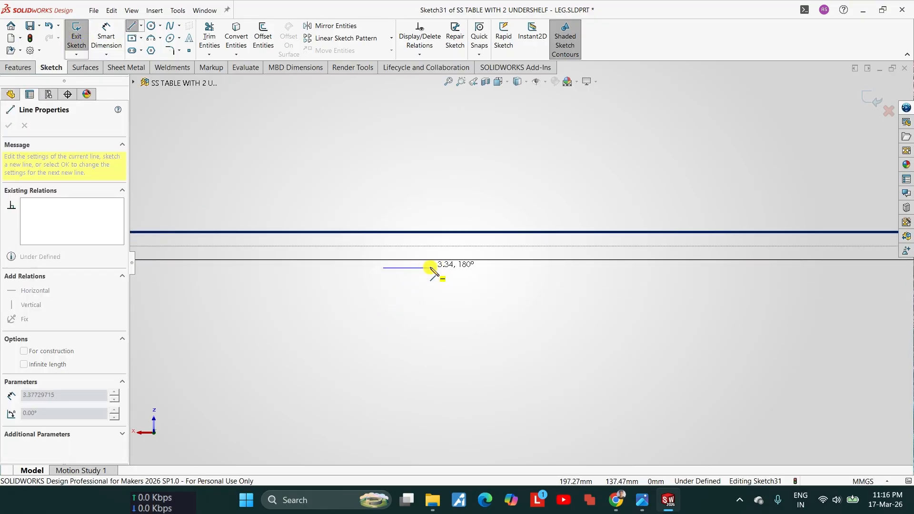
pyautogui.click(443, 269)
pyautogui.scroll(5, 441, 280)
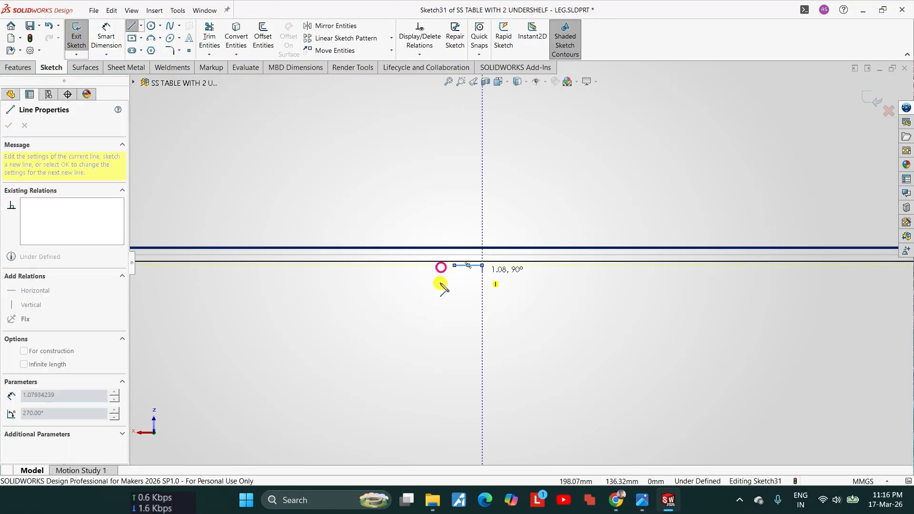
pyautogui.click(508, 322)
pyautogui.click(679, 323)
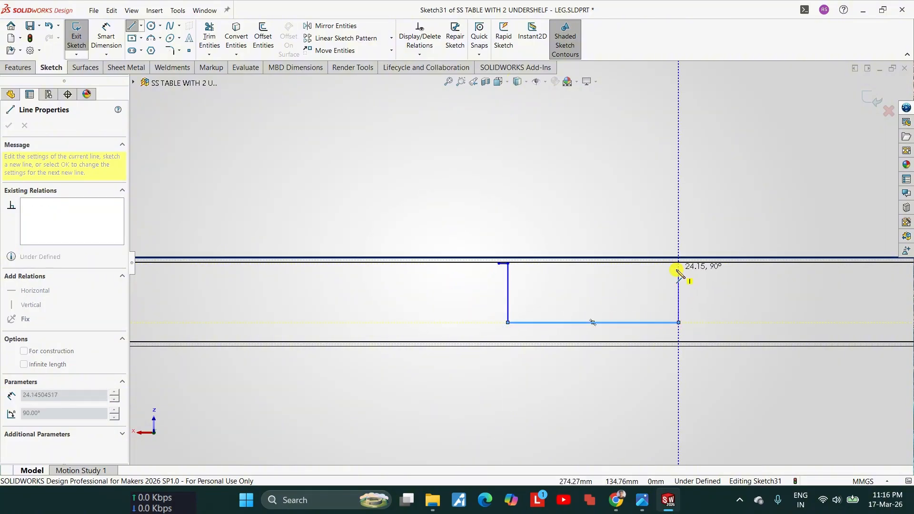
pyautogui.click(679, 264)
pyautogui.doubleClick(693, 269)
pyautogui.press('Escape')
pyautogui.scroll(-3, 608, 277)
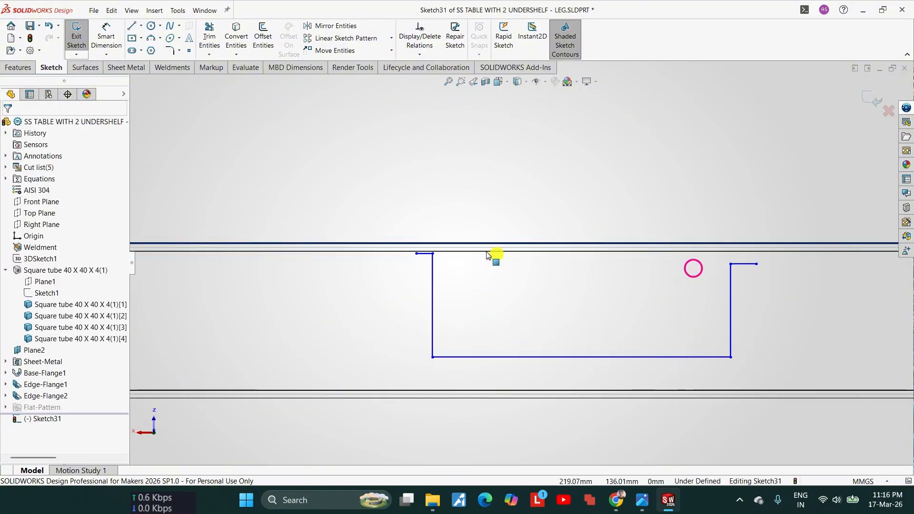
# Step: Make the two upper lips collinear with each other and with the hidden edge just beneath the shelf's top surface
pyautogui.click(421, 256)
pyautogui.keyDown('ctrl'); pyautogui.click(742, 265); pyautogui.keyUp('ctrl')
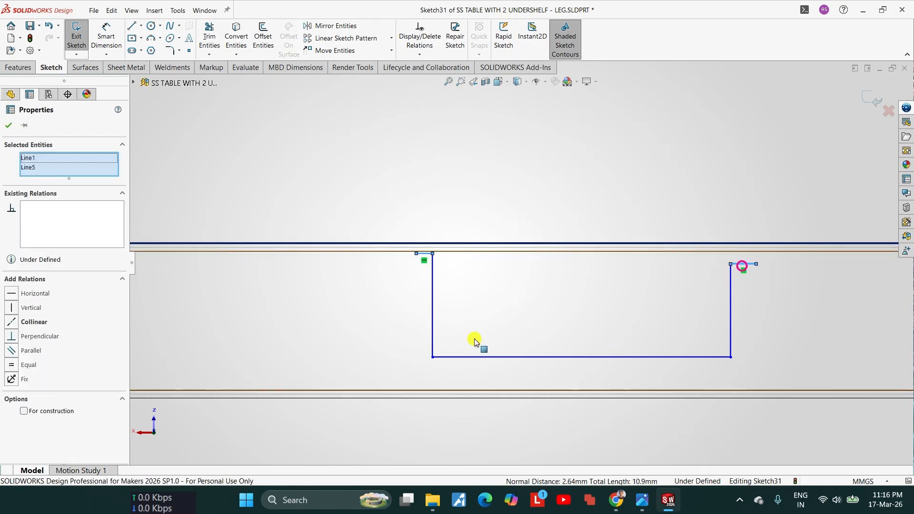
pyautogui.click(34, 322)
pyautogui.scroll(-4, 456, 334)
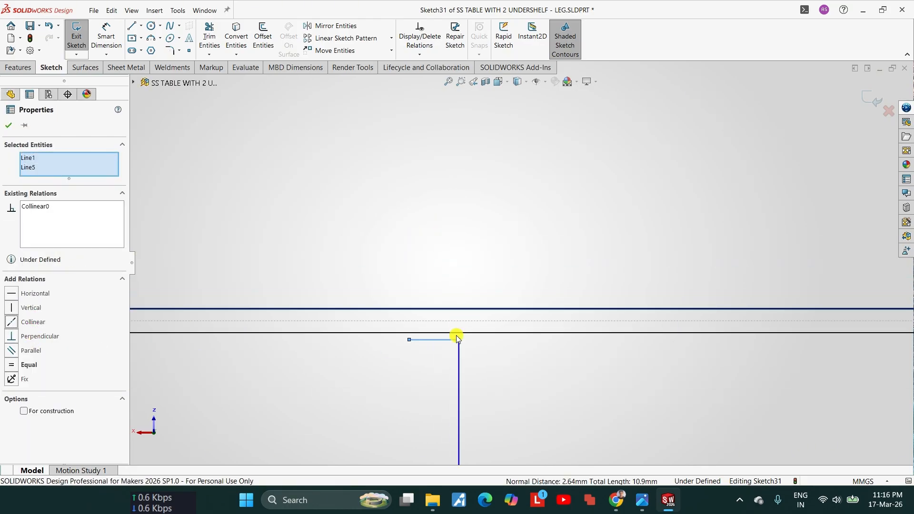
pyautogui.press('Escape')
pyautogui.click(450, 321)
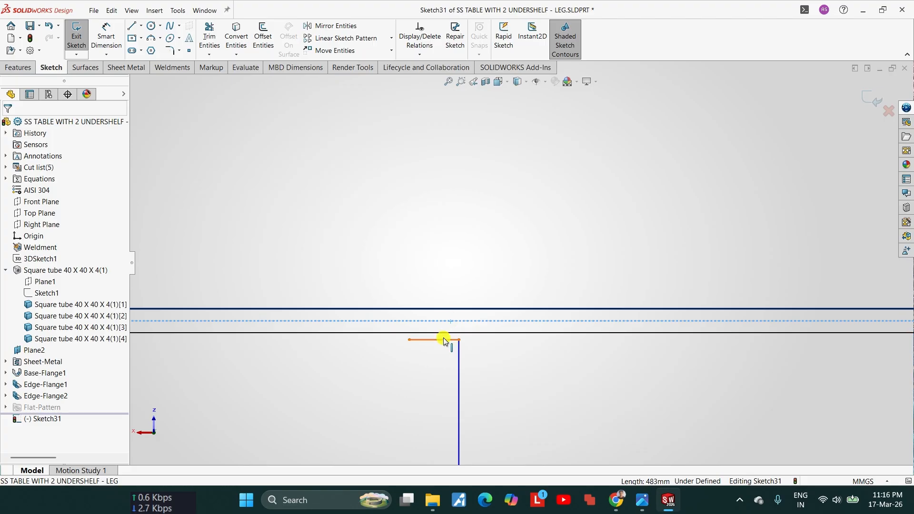
pyautogui.keyDown('ctrl'); pyautogui.click(443, 338); pyautogui.keyUp('ctrl')
pyautogui.click(41, 299)
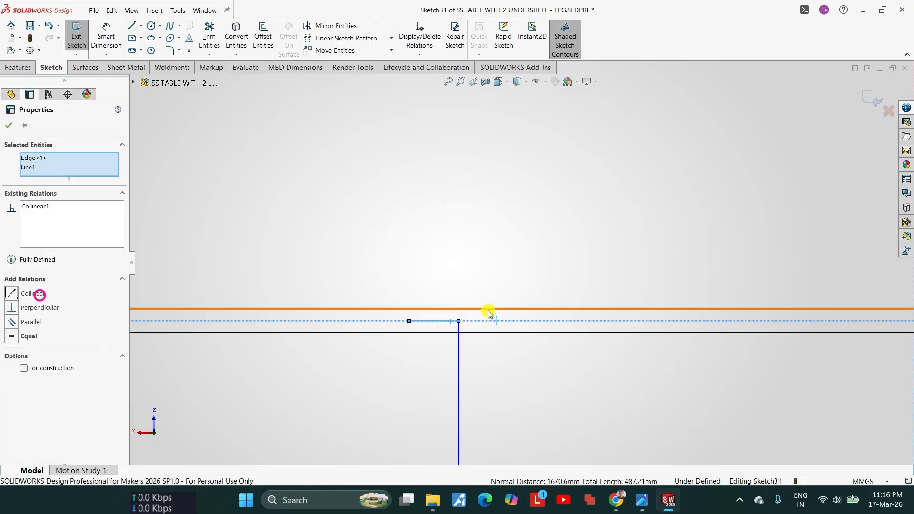
pyautogui.press('Escape')
# Step: Examine closely how the profile's upper lips and side lines sit against the shelf plate and flange edges
pyautogui.scroll(-2, 495, 316)
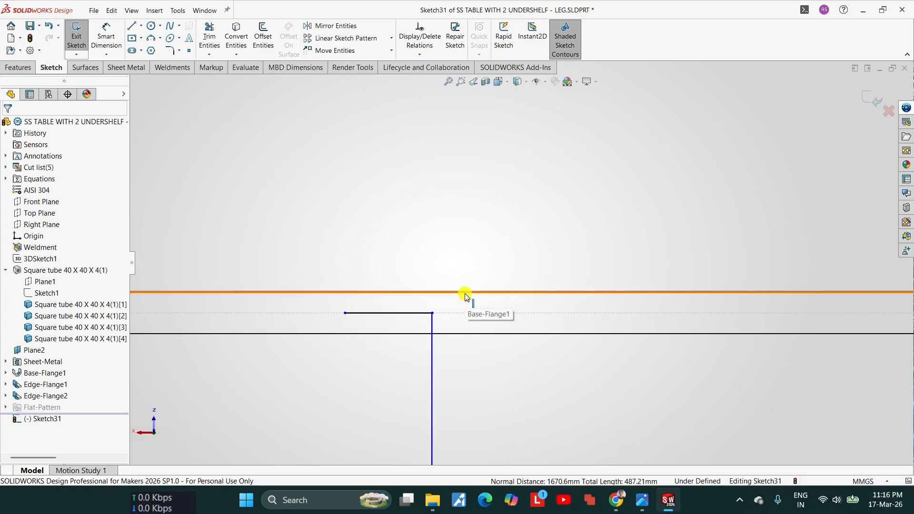
pyautogui.click(465, 294)
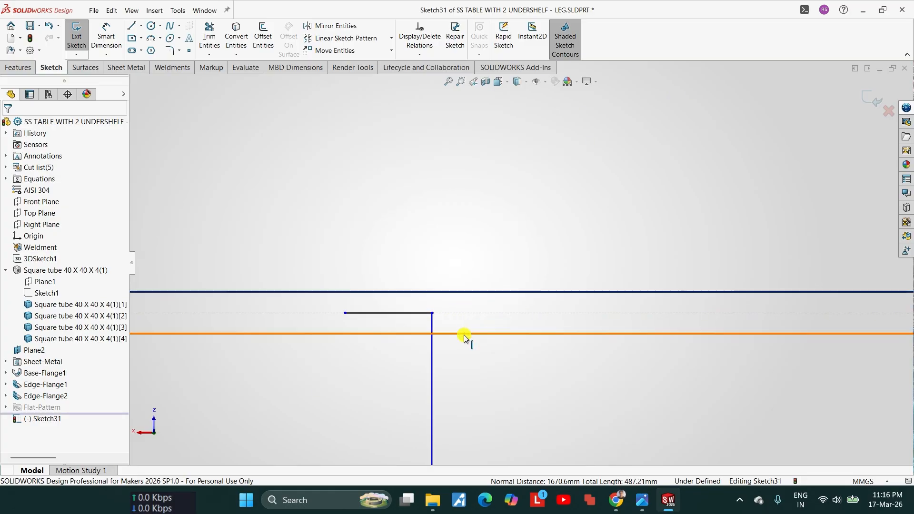
pyautogui.scroll(2, 483, 297)
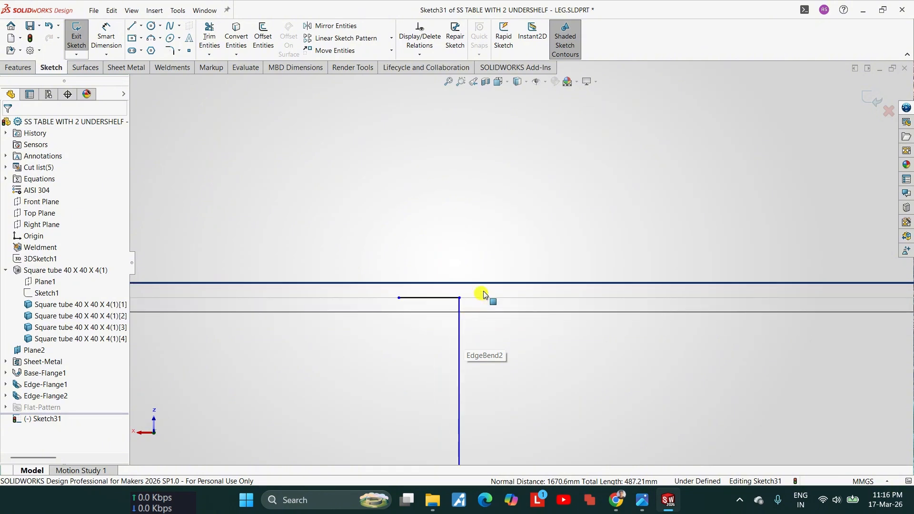
pyautogui.scroll(-3, 484, 292)
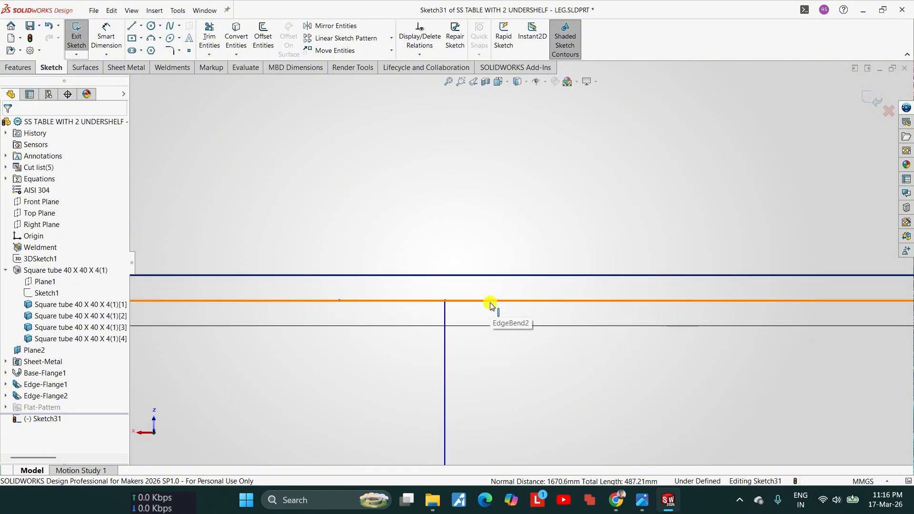
pyautogui.scroll(4, 484, 298)
pyautogui.scroll(-2, 577, 285)
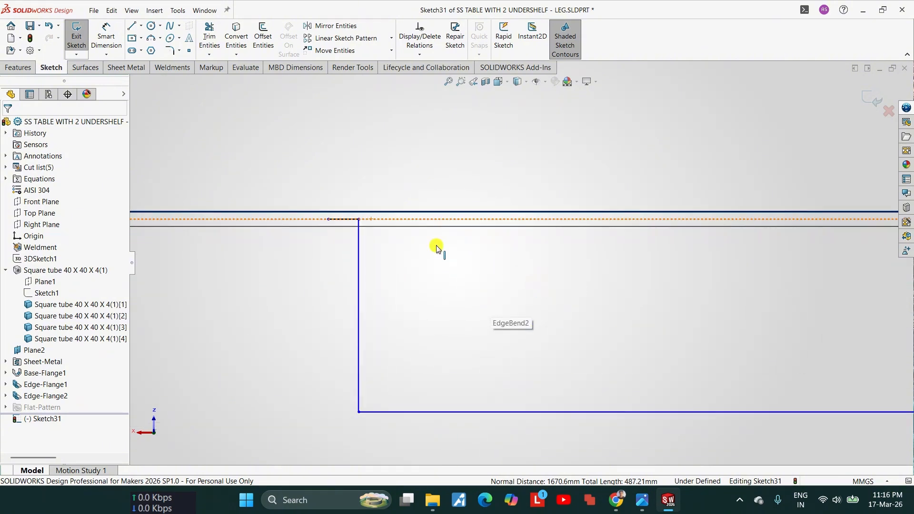
pyautogui.scroll(2, 395, 314)
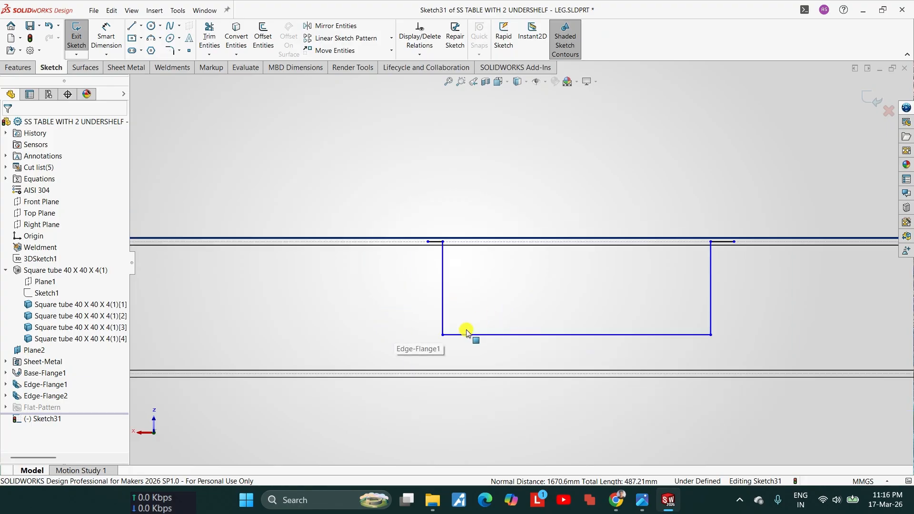
pyautogui.scroll(-4, 442, 243)
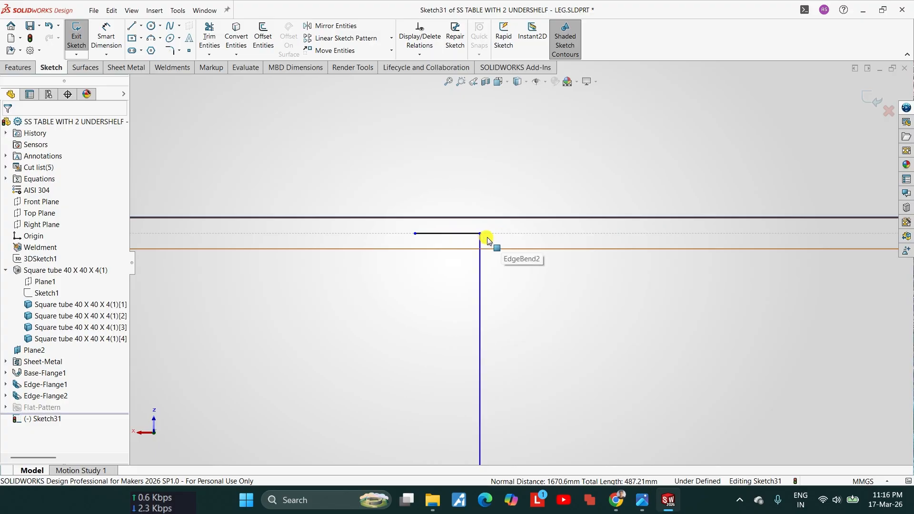
pyautogui.scroll(2, 490, 238)
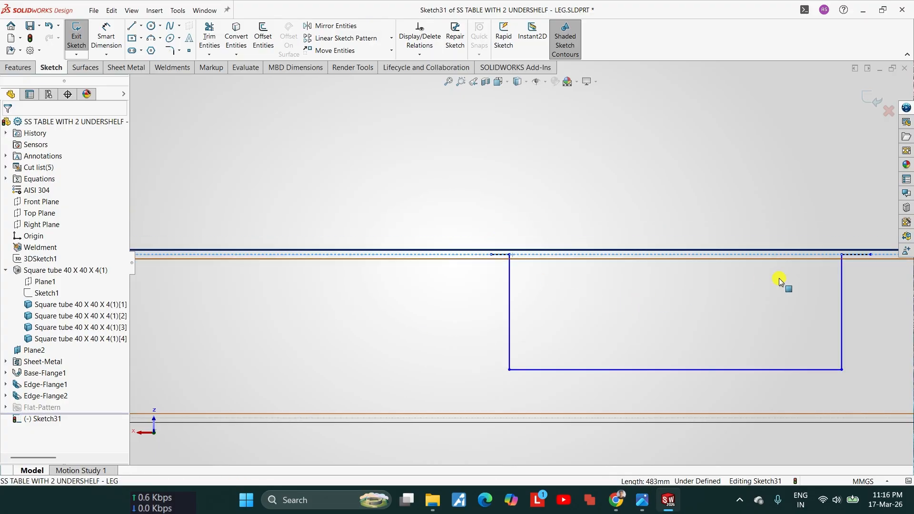
pyautogui.scroll(-2, 780, 279)
pyautogui.scroll(7, 504, 282)
# Step: Dimension the bottom line of the hat profile to 75 mm
pyautogui.moveTo(507, 365); pyautogui.dragTo(510, 333, button='right')
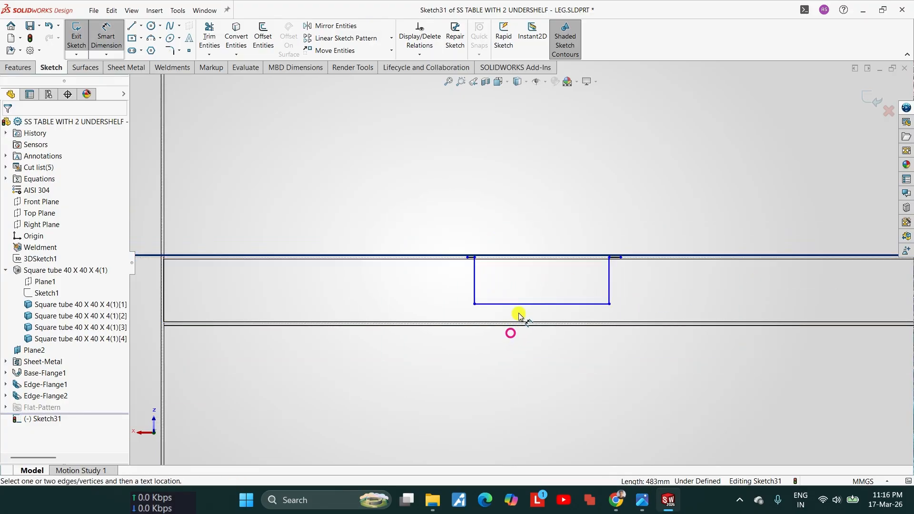
pyautogui.click(519, 303)
pyautogui.click(518, 356)
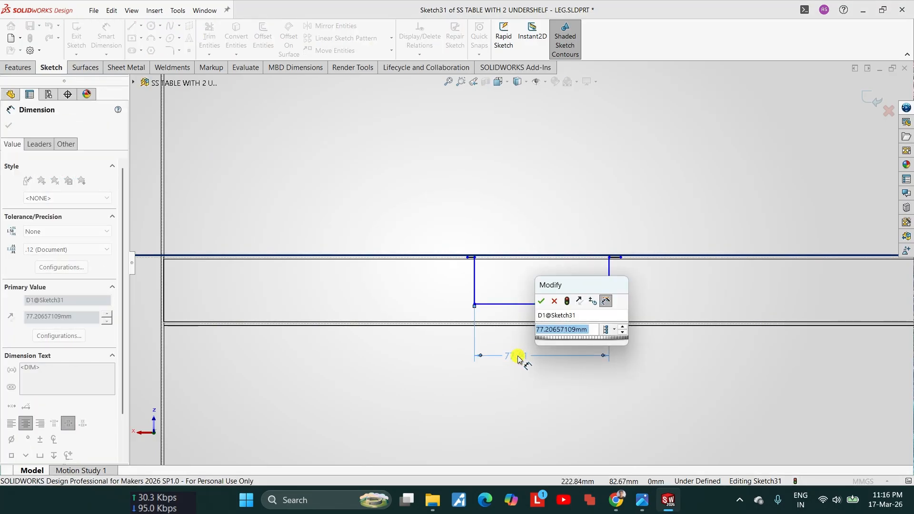
pyautogui.write('75')
pyautogui.press('Return')
# Step: Dimension the horizontal lip at the profile's end away from the origin to 12 mm
pyautogui.scroll(-2, 600, 281)
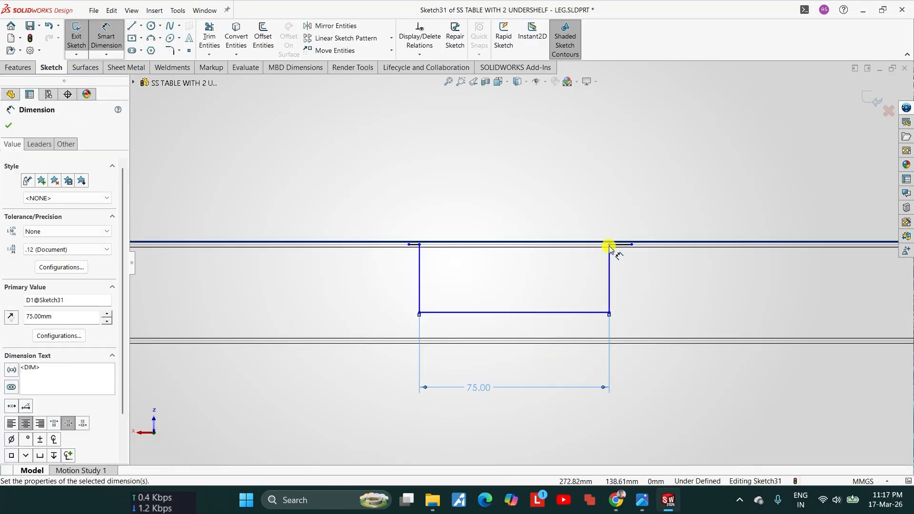
pyautogui.click(629, 236)
pyautogui.click(665, 222)
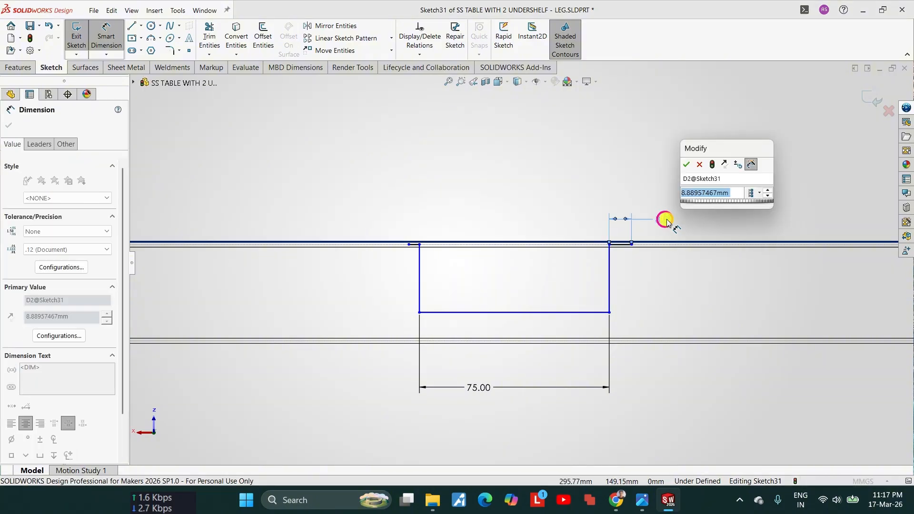
pyautogui.write('12')
pyautogui.press('Return')
pyautogui.press('Escape')
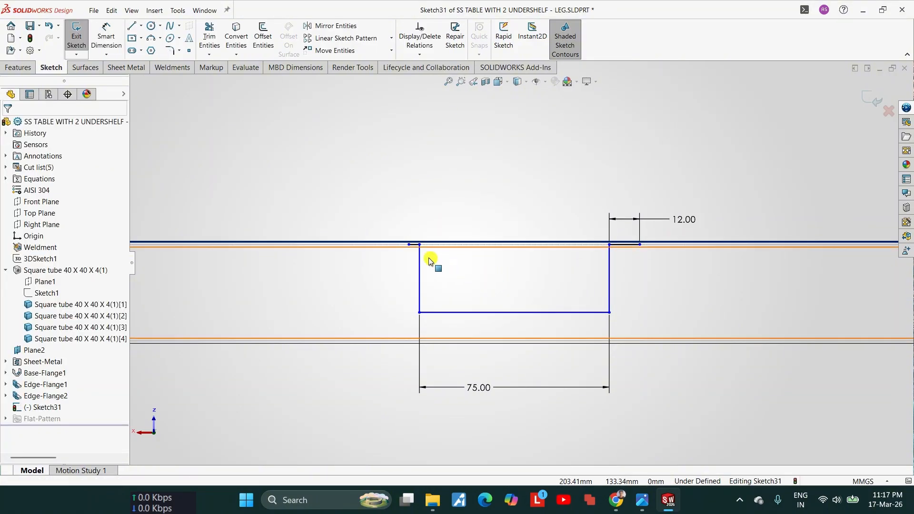
# Step: Apply an Equal relation between the two upper lips of the hat profile
pyautogui.click(417, 246)
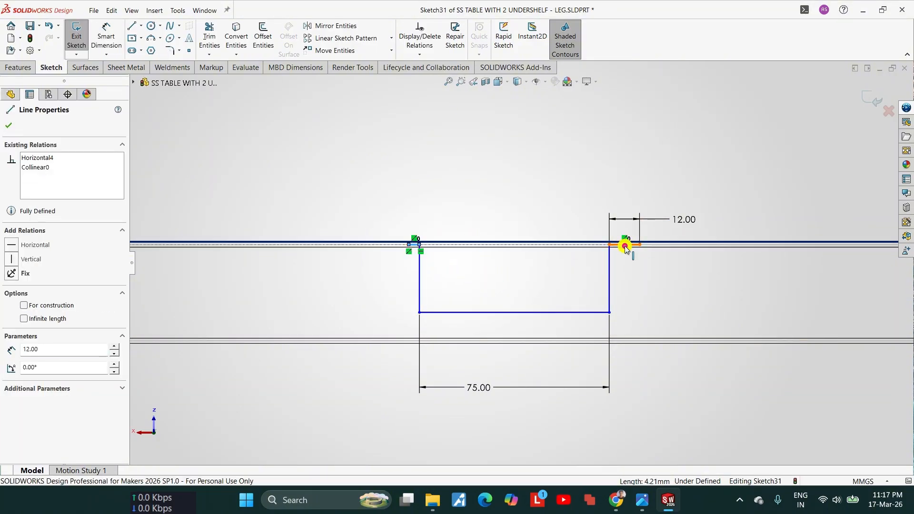
pyautogui.keyDown('ctrl'); pyautogui.click(185, 329); pyautogui.keyUp('ctrl')
pyautogui.click(32, 365)
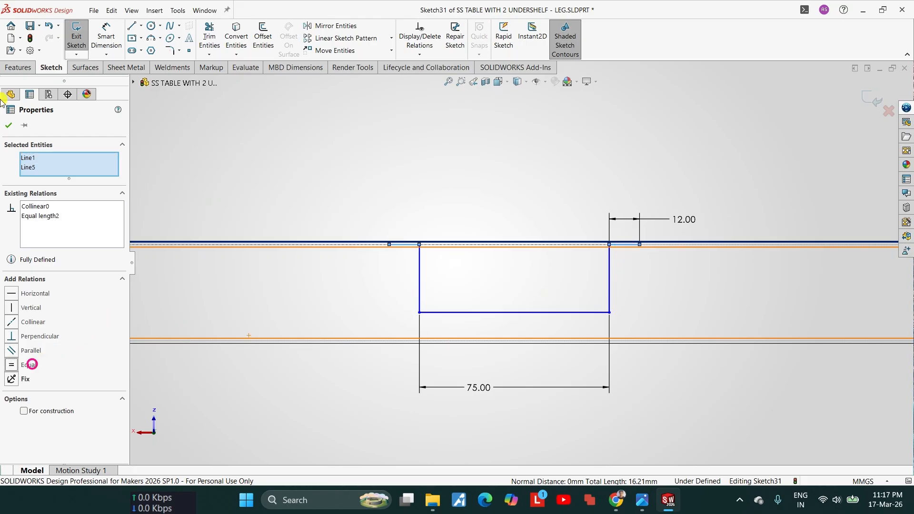
pyautogui.click(9, 125)
# Step: Make the bottom line of the hat profile collinear with the lower edge of the shelf's end flange
pyautogui.scroll(-6, 524, 316)
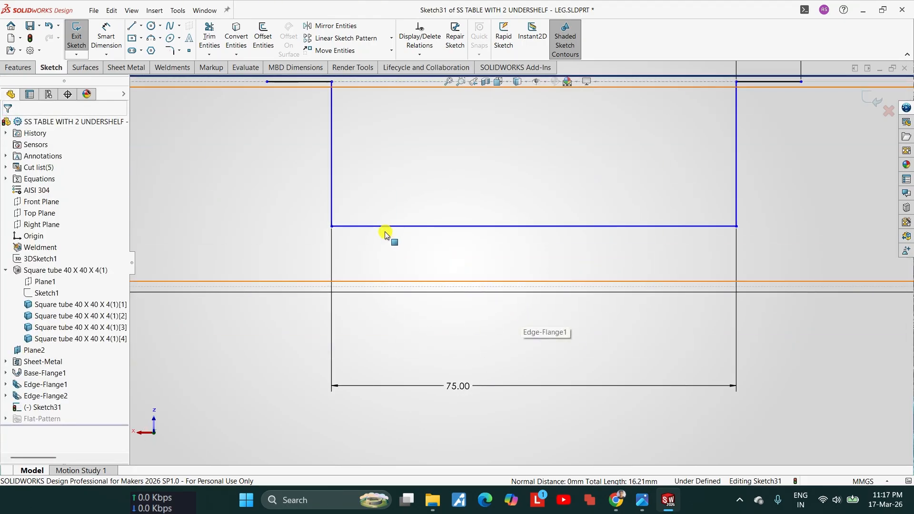
pyautogui.click(367, 226)
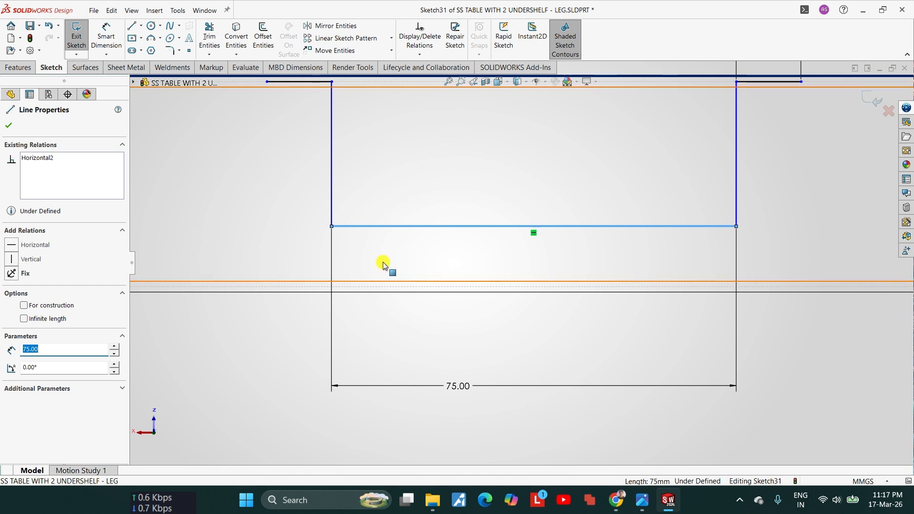
pyautogui.keyDown('ctrl'); pyautogui.click(381, 289); pyautogui.keyUp('ctrl')
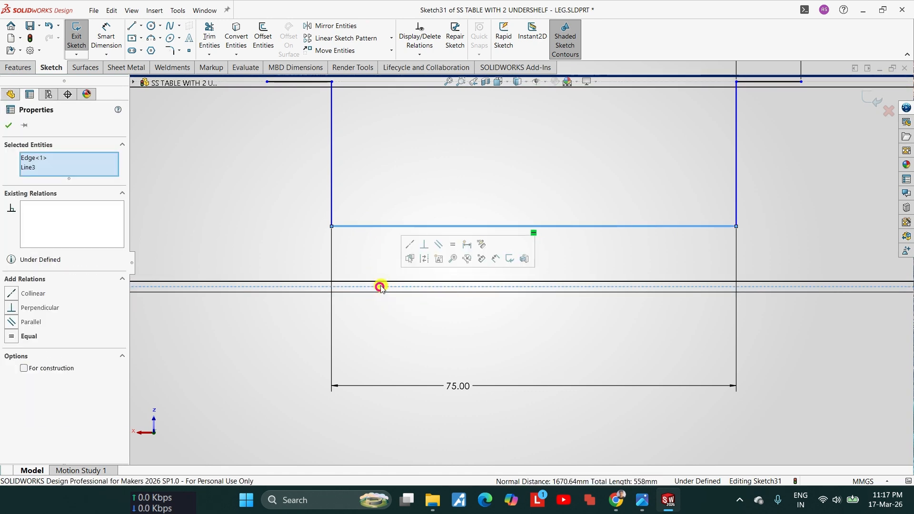
pyautogui.click(41, 292)
pyautogui.scroll(-4, 395, 268)
pyautogui.press('Escape')
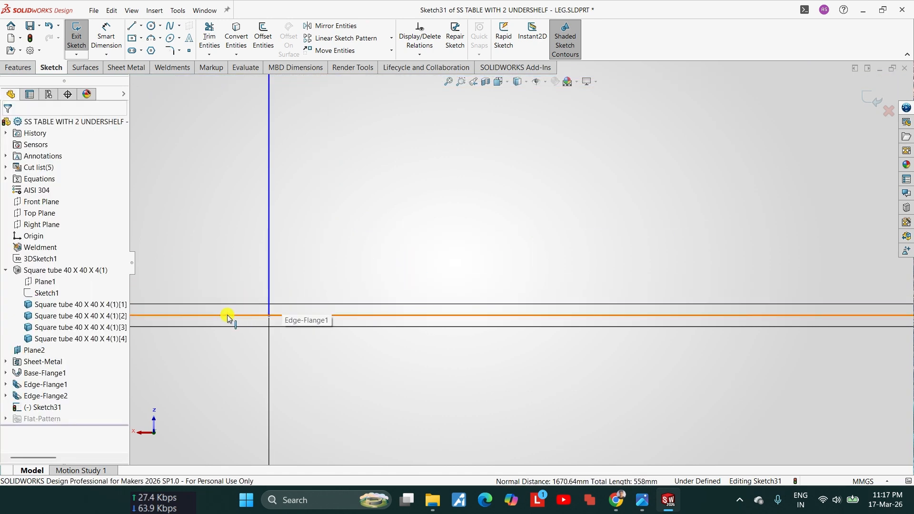
# Step: Move the hat profile along the shelf toward the leg at the origin
pyautogui.scroll(9, 457, 257)
pyautogui.scroll(4, 574, 277)
pyautogui.scroll(-4, 600, 257)
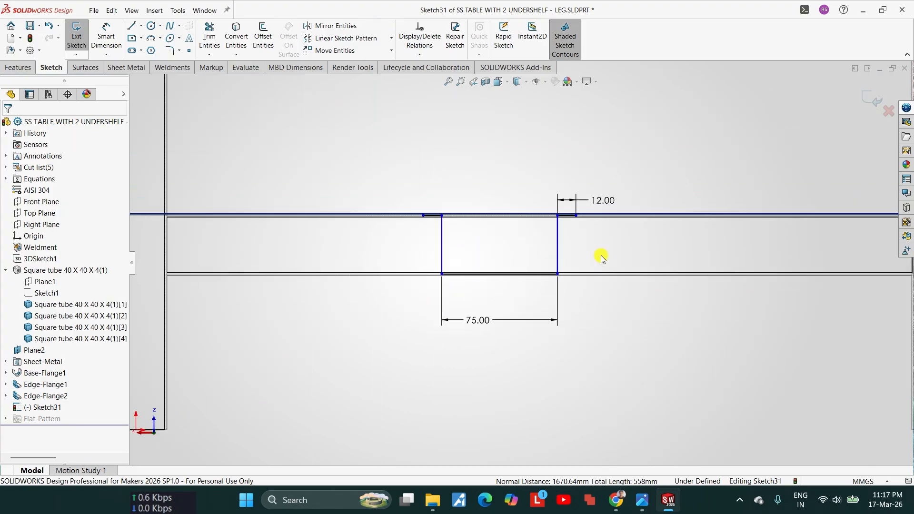
pyautogui.moveTo(385, 210); pyautogui.dragTo(235, 212)
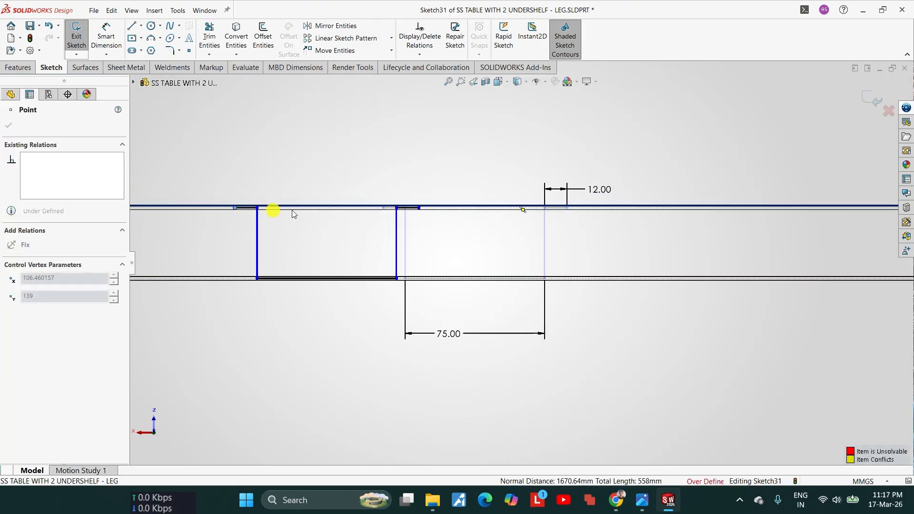
pyautogui.press('Escape')
pyautogui.scroll(-2, 521, 219)
pyautogui.press('Escape')
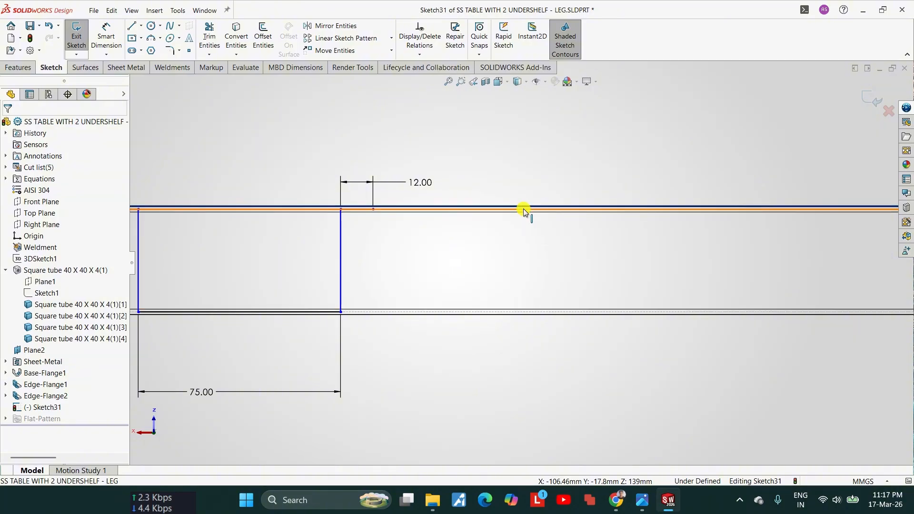
# Step: Centre the hat profile on the shelf with a Vertical relation between its bottom line's midpoint and the shelf edge's midpoint
pyautogui.scroll(-4, 523, 229)
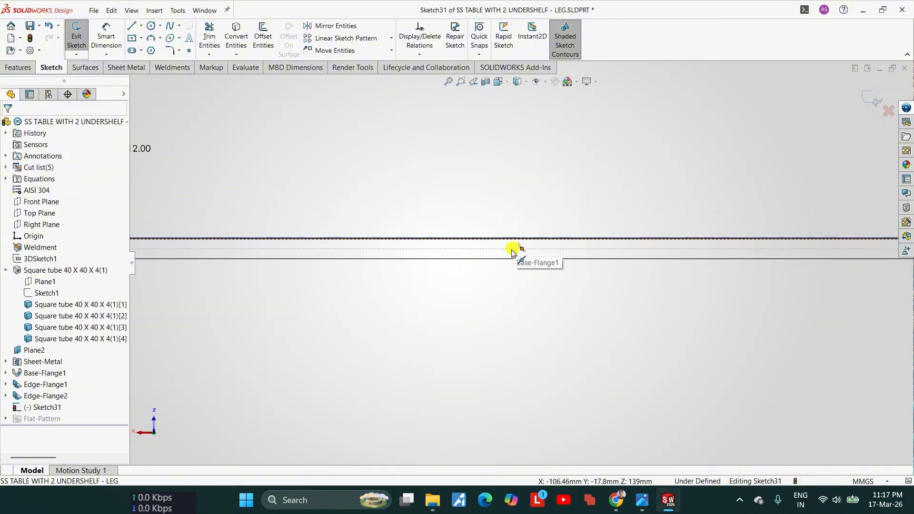
pyautogui.click(522, 249)
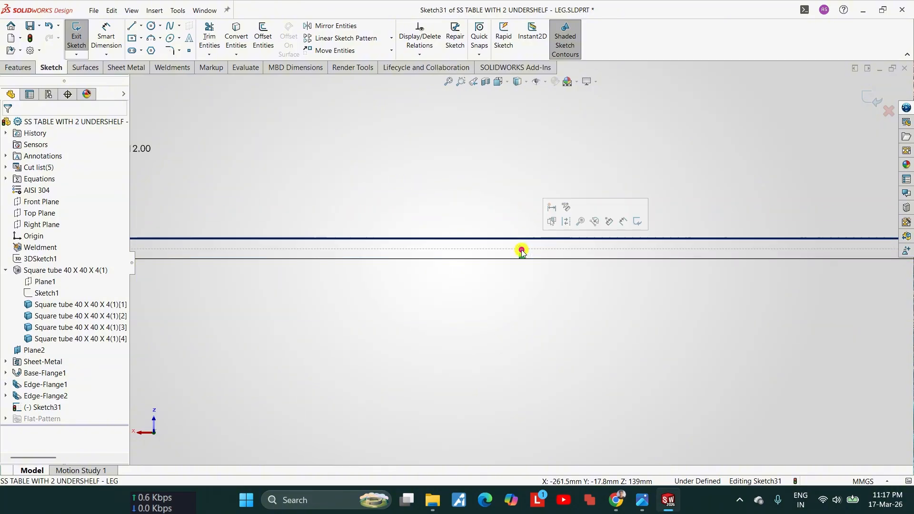
pyautogui.scroll(4, 521, 251)
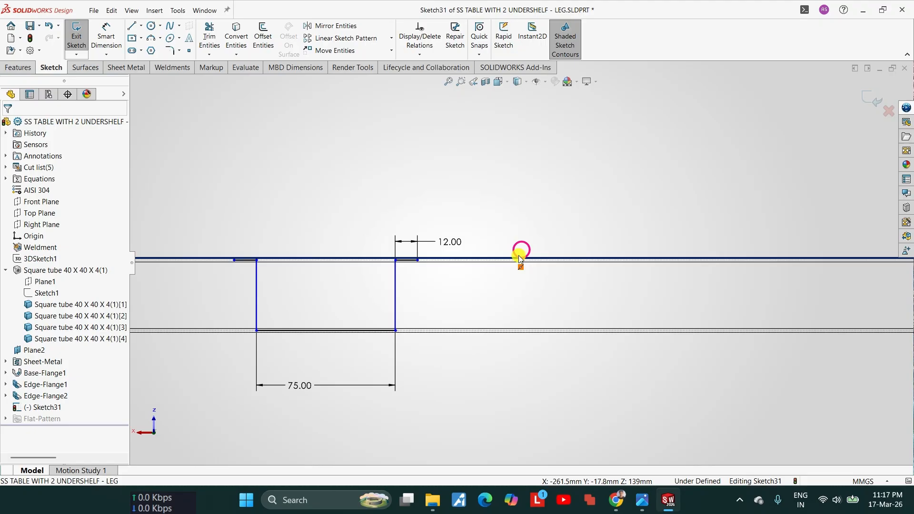
pyautogui.keyDown('ctrl'); pyautogui.click(327, 330); pyautogui.keyUp('ctrl')
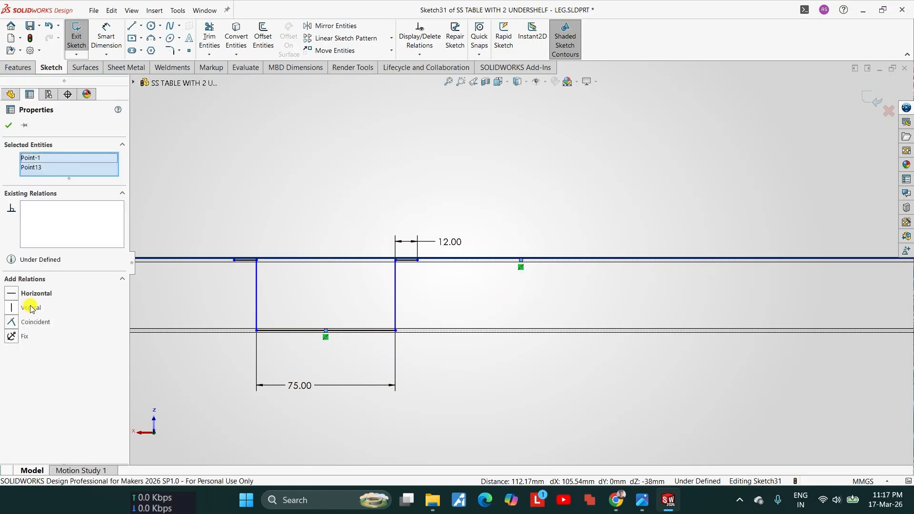
pyautogui.click(30, 307)
pyautogui.press('Escape')
pyautogui.scroll(4, 565, 302)
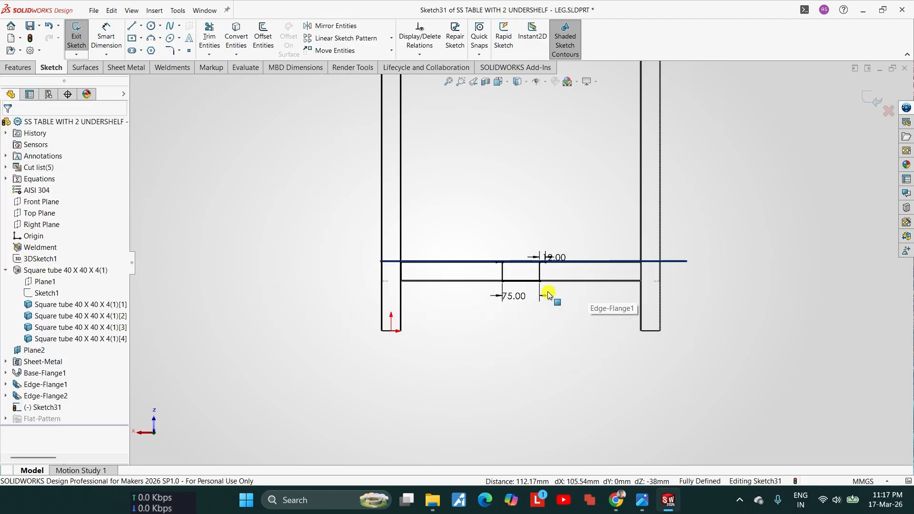
# Step: Start a sheet metal Base Flange from the hat profile and check the side on which its thickness lies
pyautogui.moveTo(548, 295); pyautogui.dragTo(541, 286, button='middle')
pyautogui.click(127, 69)
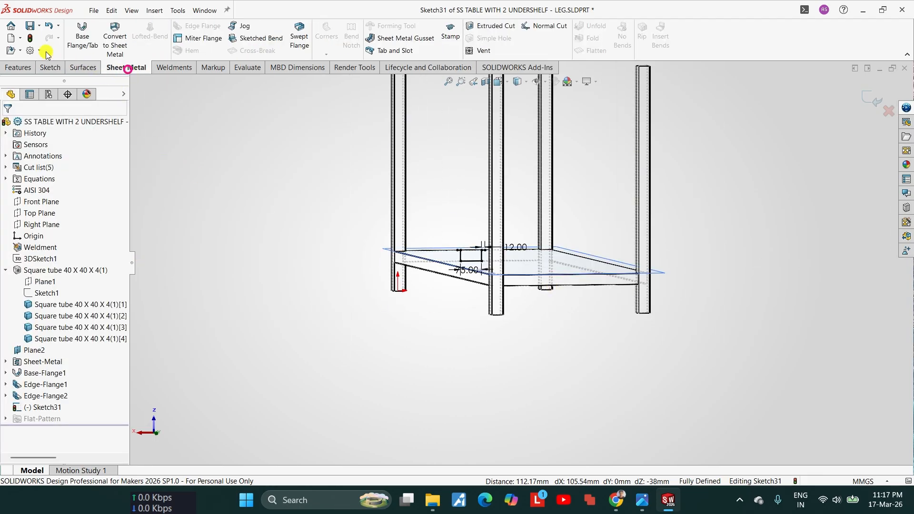
pyautogui.click(76, 42)
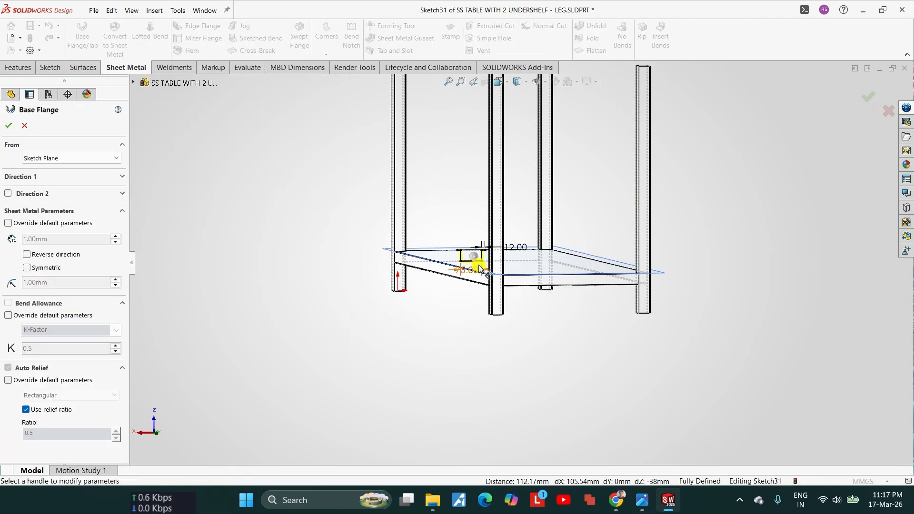
pyautogui.scroll(-6, 476, 258)
pyautogui.scroll(-3, 428, 228)
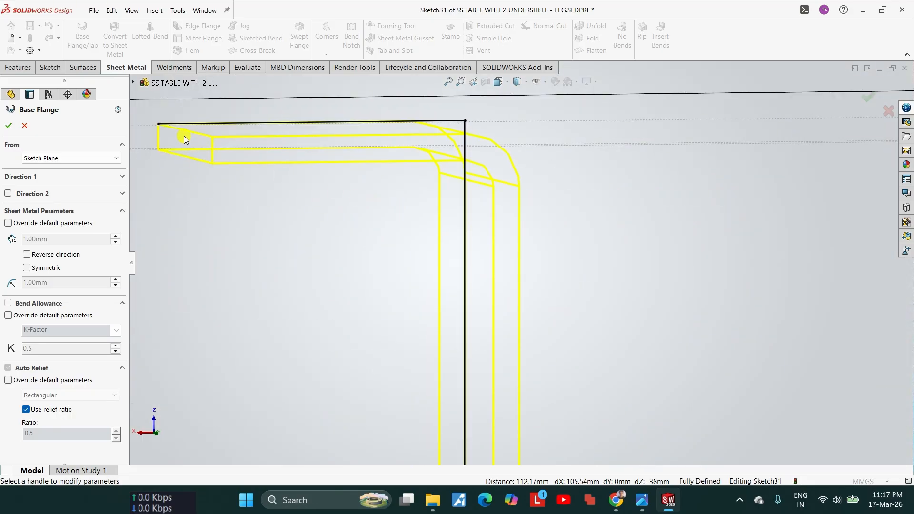
pyautogui.scroll(5, 450, 235)
pyautogui.moveTo(451, 235)
pyautogui.mouseDown(button='middle')
pyautogui.moveTo(502, 256)
pyautogui.moveTo(481, 260)
pyautogui.mouseUp(button='middle')
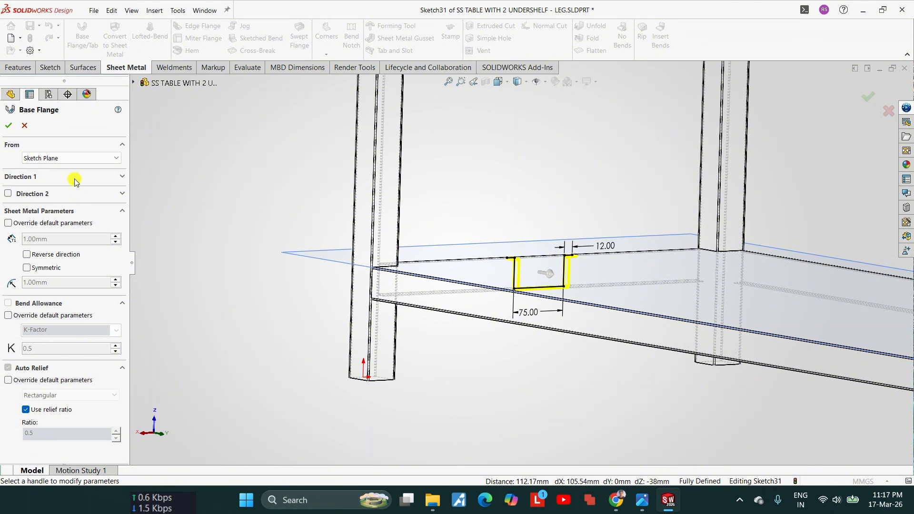
# Step: Extend the base flange Up To Surface, ending at the face of the opposite end's edge flange, and create it
pyautogui.click(75, 178)
pyautogui.click(68, 192)
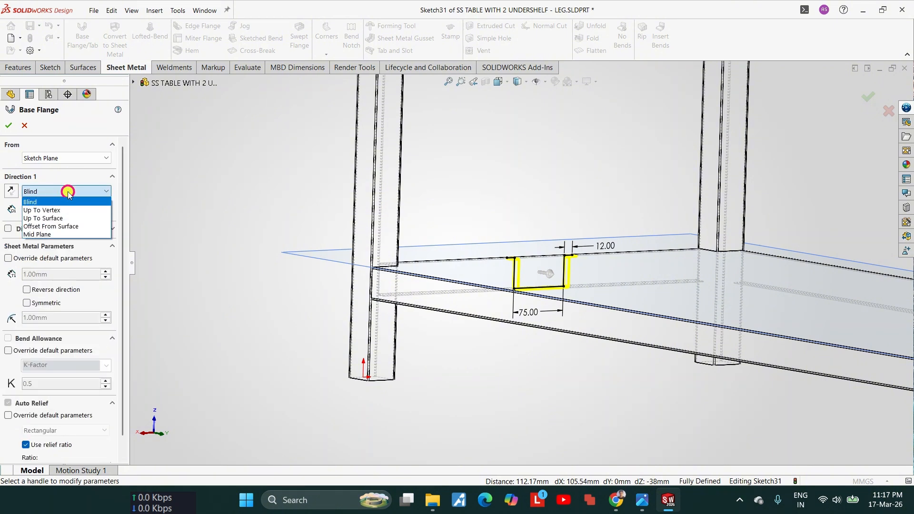
pyautogui.click(54, 219)
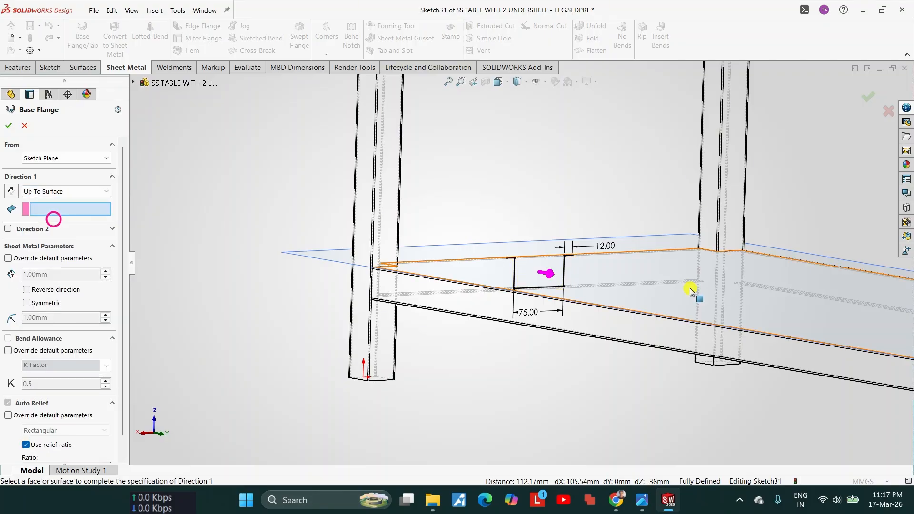
pyautogui.moveTo(693, 286); pyautogui.dragTo(810, 291, button='middle')
pyautogui.scroll(-6, 786, 296)
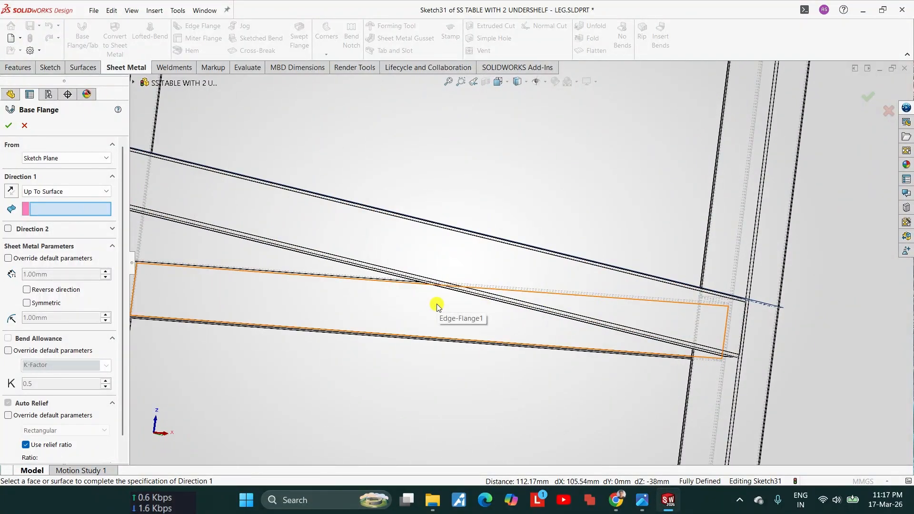
pyautogui.click(437, 306)
pyautogui.scroll(5, 439, 306)
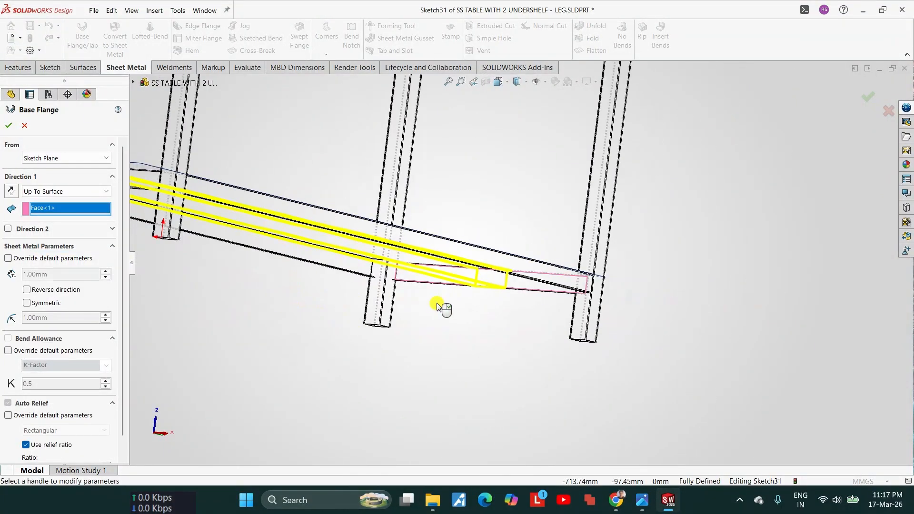
pyautogui.moveTo(438, 307); pyautogui.dragTo(391, 322, button='middle')
pyautogui.scroll(1, 389, 320)
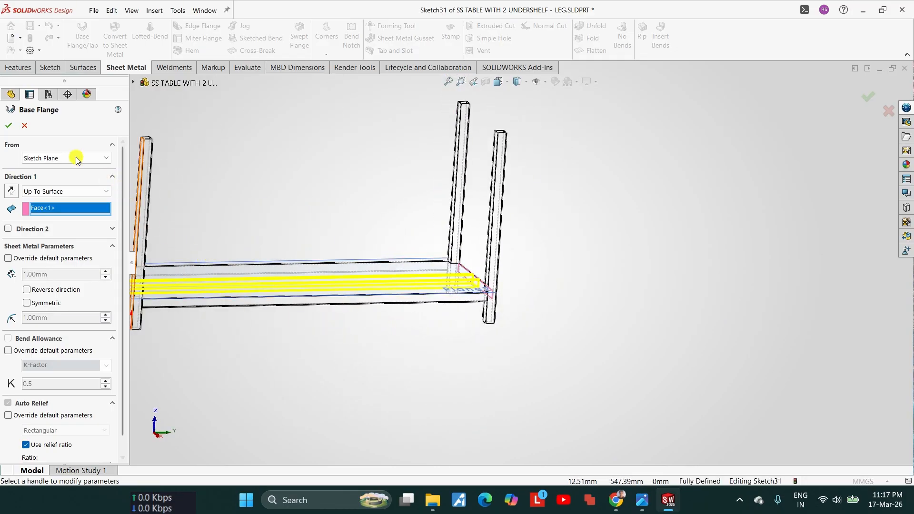
pyautogui.click(11, 128)
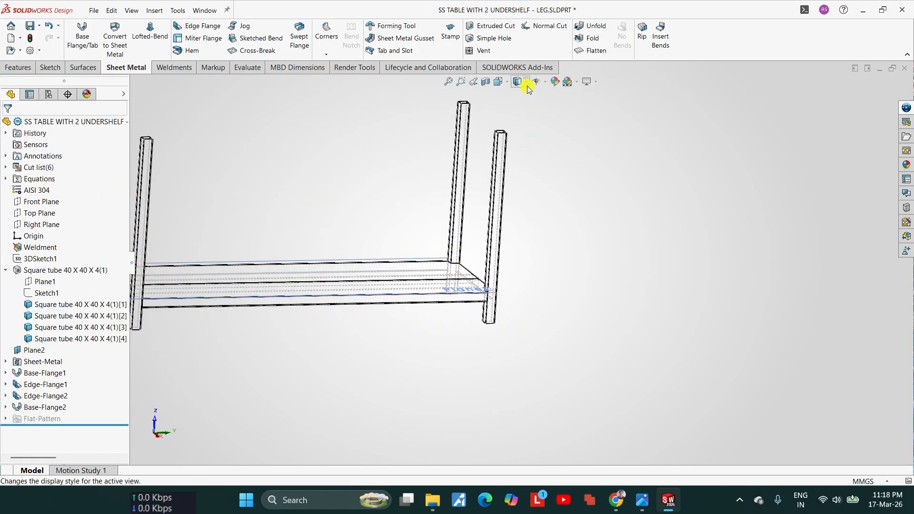
# Step: Set the display style to Shaded With Edges and examine how the hat channel's lips meet the underside of the shelf plate
pyautogui.click(524, 102)
pyautogui.scroll(-8, 481, 235)
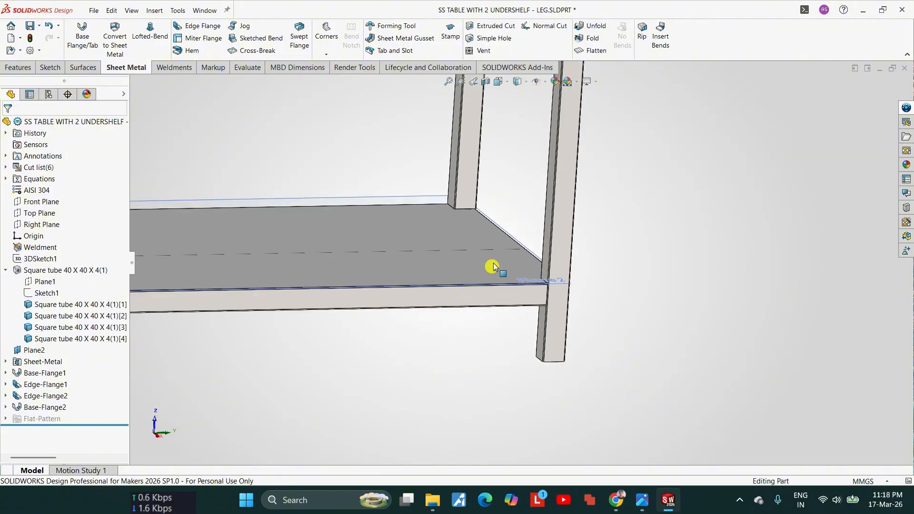
pyautogui.scroll(4, 493, 137)
pyautogui.scroll(-3, 555, 322)
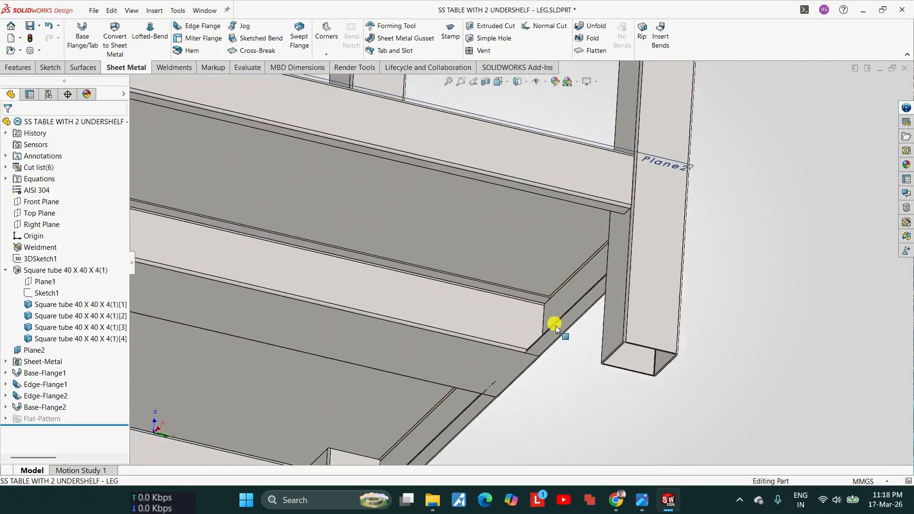
pyautogui.scroll(-3, 490, 212)
pyautogui.scroll(-3, 540, 148)
pyautogui.scroll(3, 533, 167)
pyautogui.scroll(-4, 495, 177)
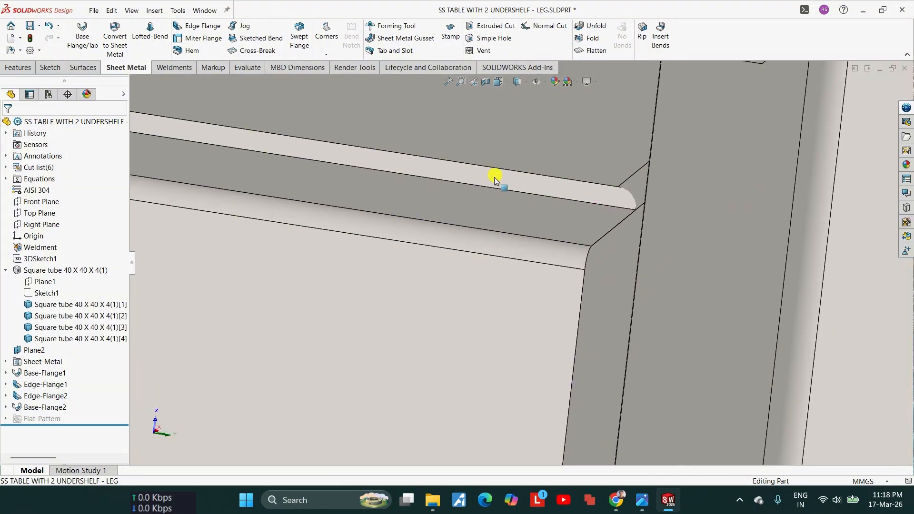
pyautogui.click(476, 177)
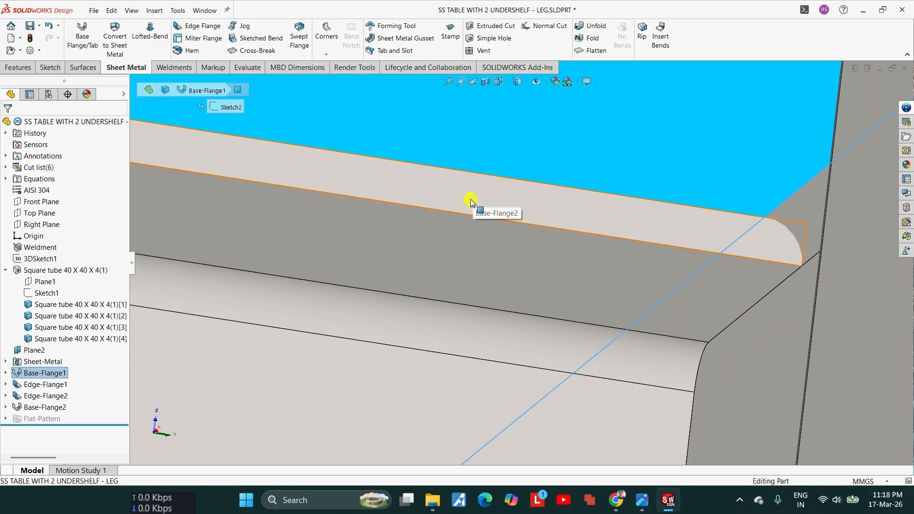
pyautogui.scroll(4, 470, 203)
pyautogui.scroll(-4, 469, 306)
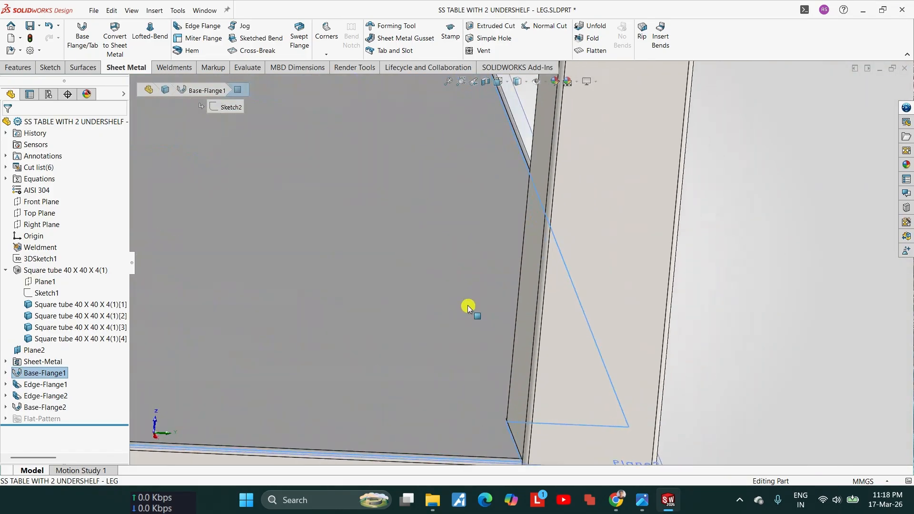
pyautogui.scroll(4, 420, 238)
pyautogui.scroll(-3, 428, 273)
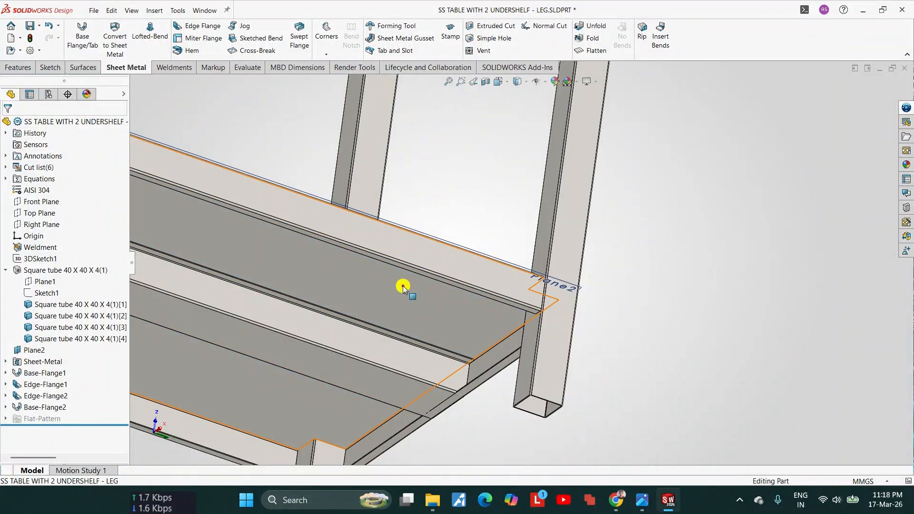
# Step: Examine how the bottom and side faces of the hat channel meet the return lip of the shelf's end flange
pyautogui.click(349, 358)
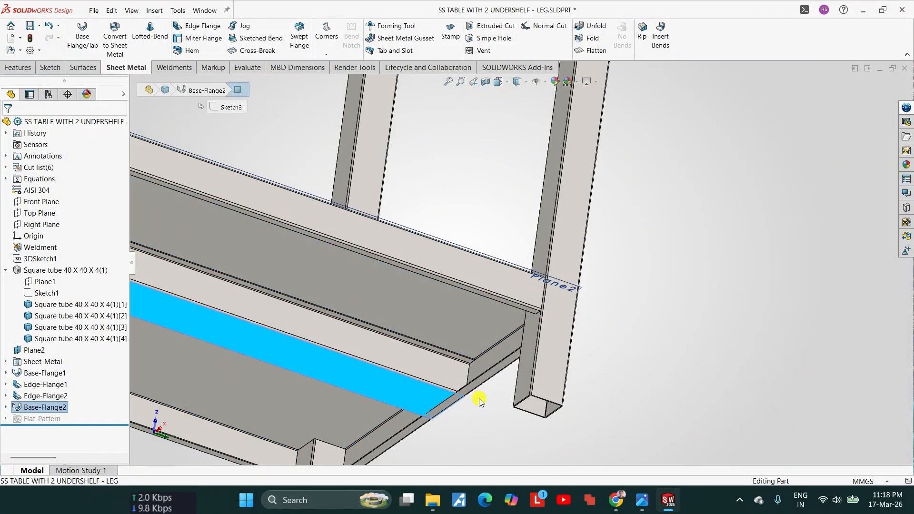
pyautogui.scroll(-4, 362, 373)
pyautogui.scroll(6, 616, 178)
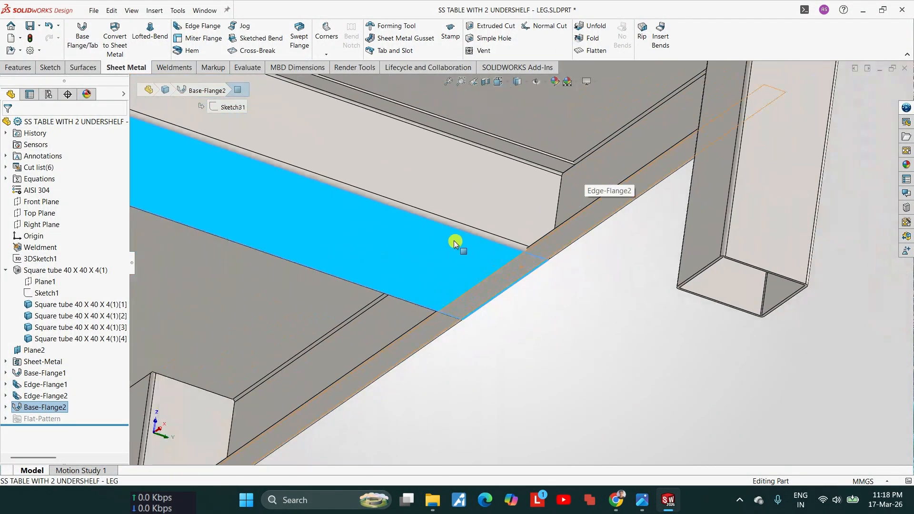
pyautogui.scroll(-2, 496, 236)
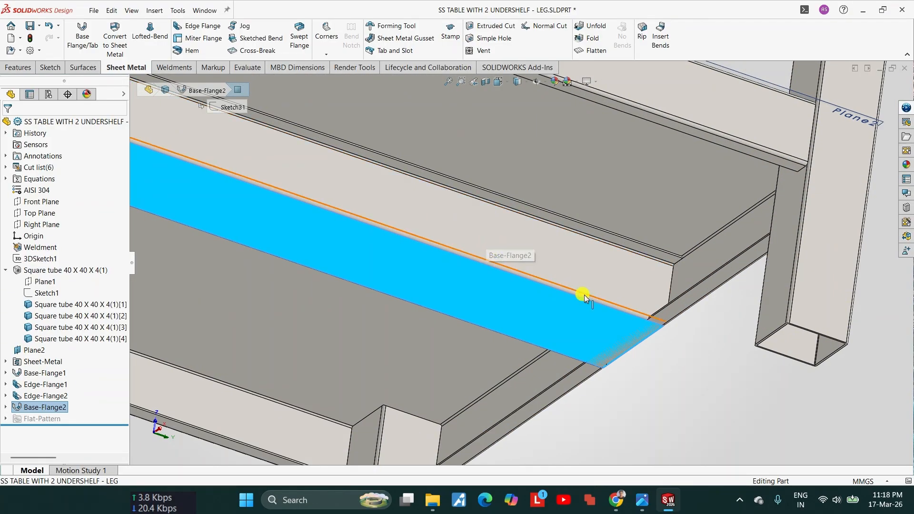
pyautogui.scroll(-4, 584, 295)
pyautogui.scroll(-5, 676, 341)
pyautogui.press('Escape')
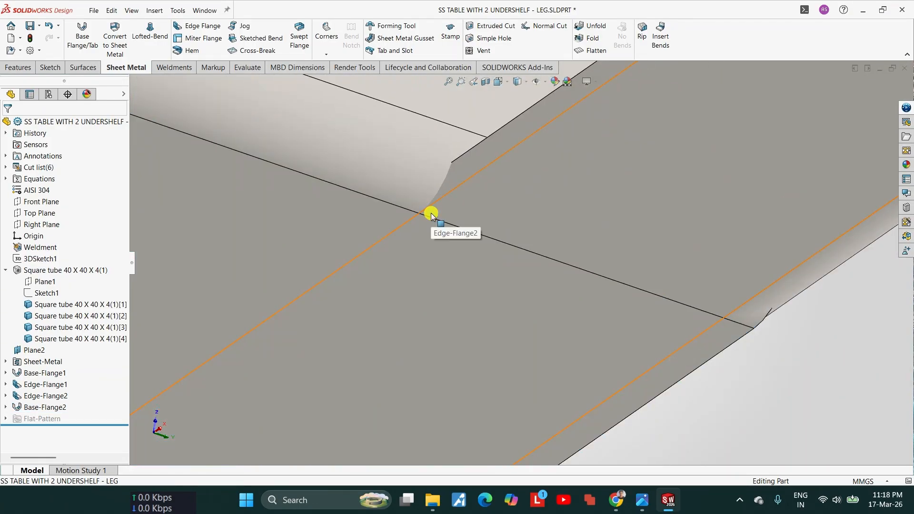
pyautogui.scroll(8, 434, 213)
pyautogui.click(449, 198)
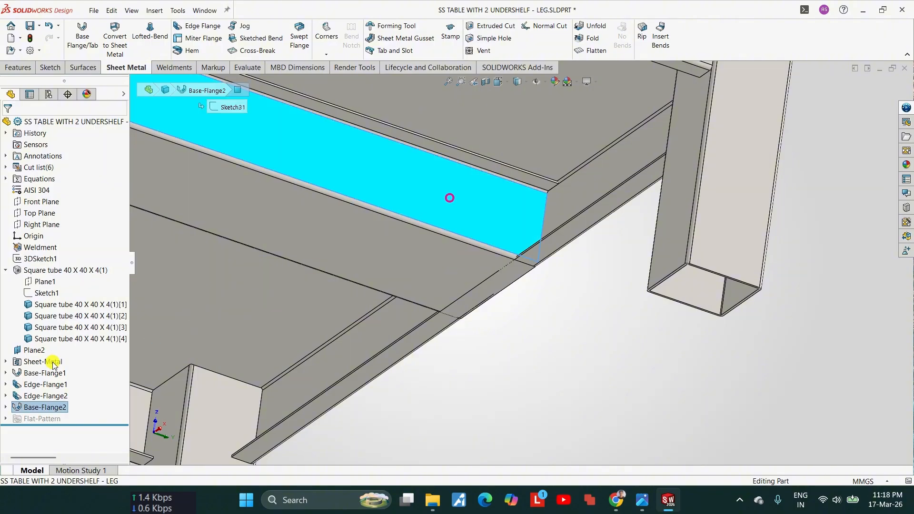
pyautogui.press('Escape')
# Step: Open the hat channel's profile sketch for editing and delete the collinear relation of its bottom line
pyautogui.click(5, 407)
pyautogui.click(46, 396)
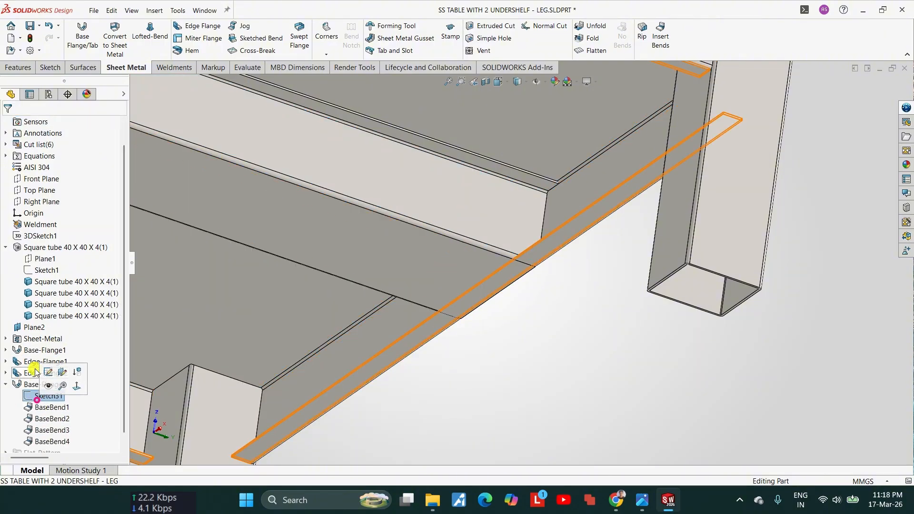
pyautogui.click(41, 372)
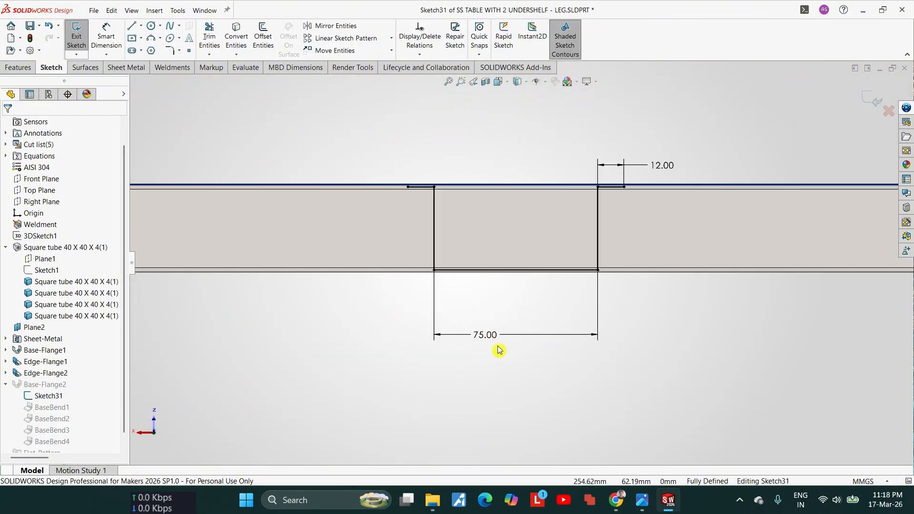
pyautogui.click(393, 158)
pyautogui.scroll(3, 531, 191)
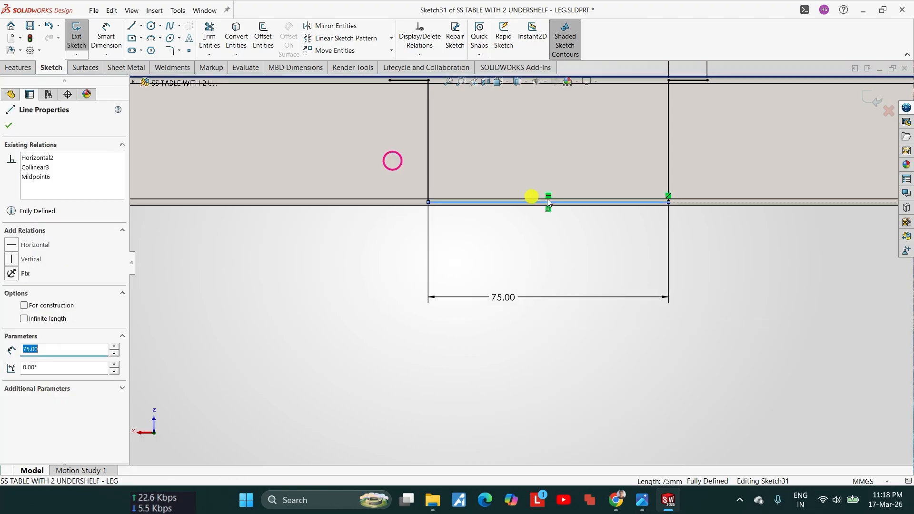
pyautogui.click(670, 197)
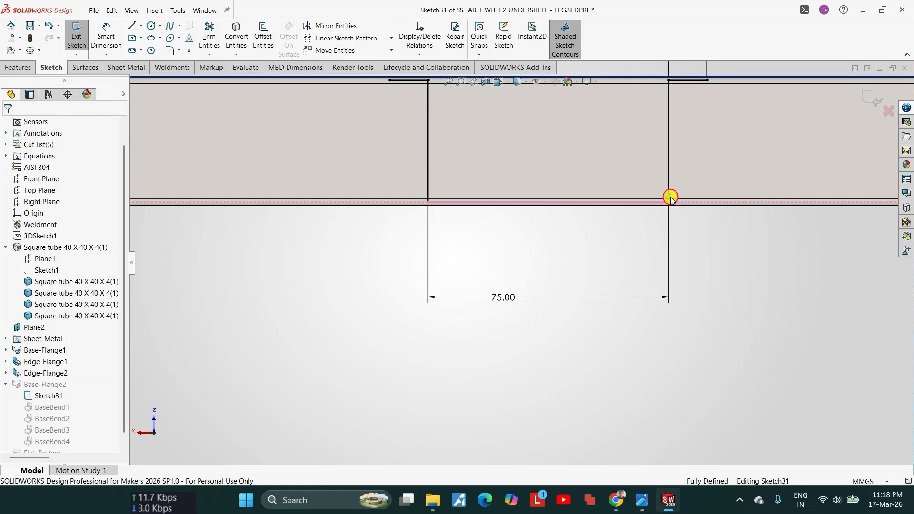
pyautogui.press('Delete')
pyautogui.scroll(-5, 559, 198)
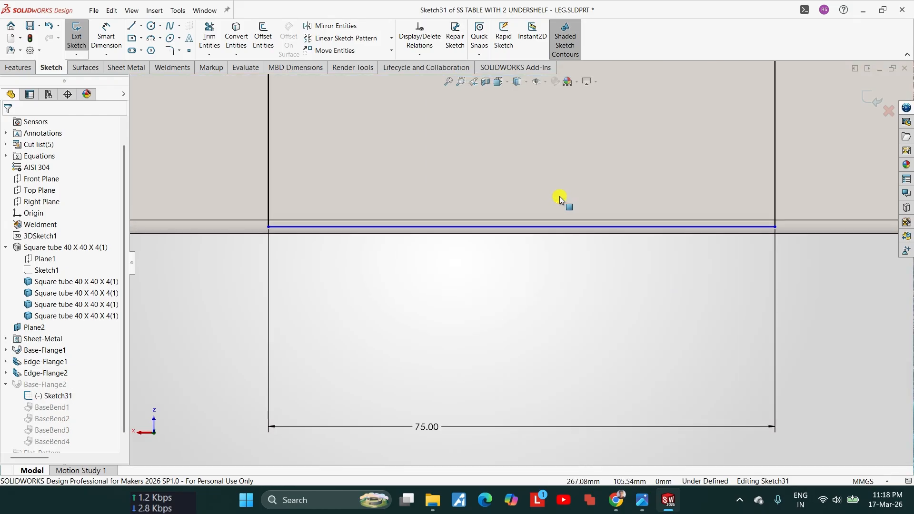
# Step: Make the hat profile's bottom line collinear with the inner edge of the shelf flange's return lip and exit the sketch
pyautogui.click(553, 240)
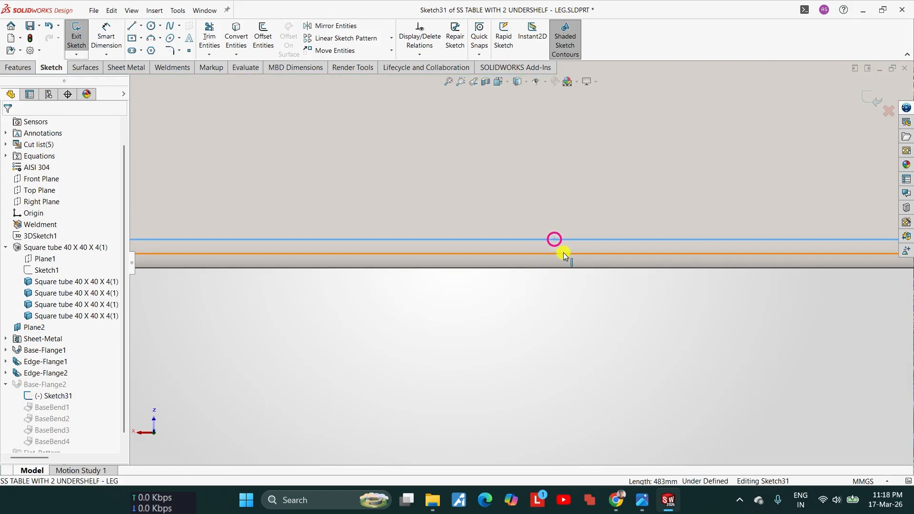
pyautogui.keyDown('ctrl'); pyautogui.click(558, 254); pyautogui.keyUp('ctrl')
pyautogui.click(30, 293)
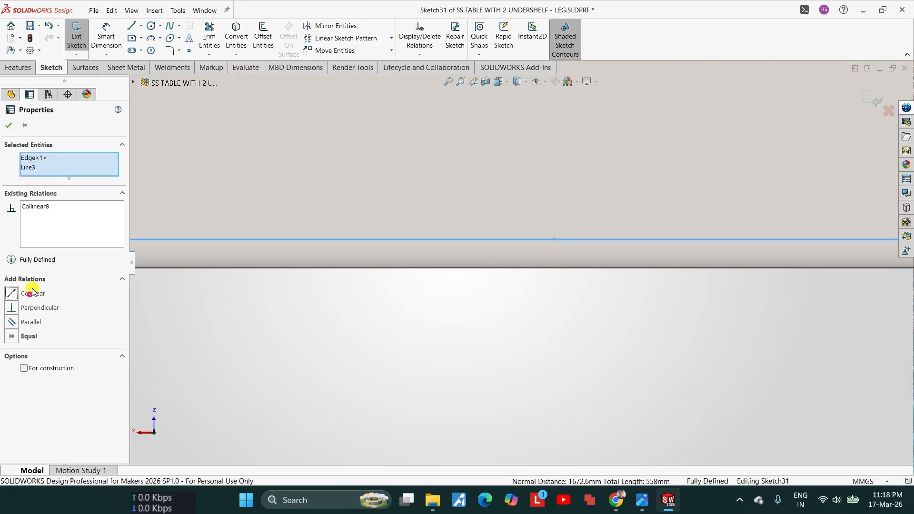
pyautogui.click(456, 275)
pyautogui.scroll(3, 466, 257)
pyautogui.click(876, 106)
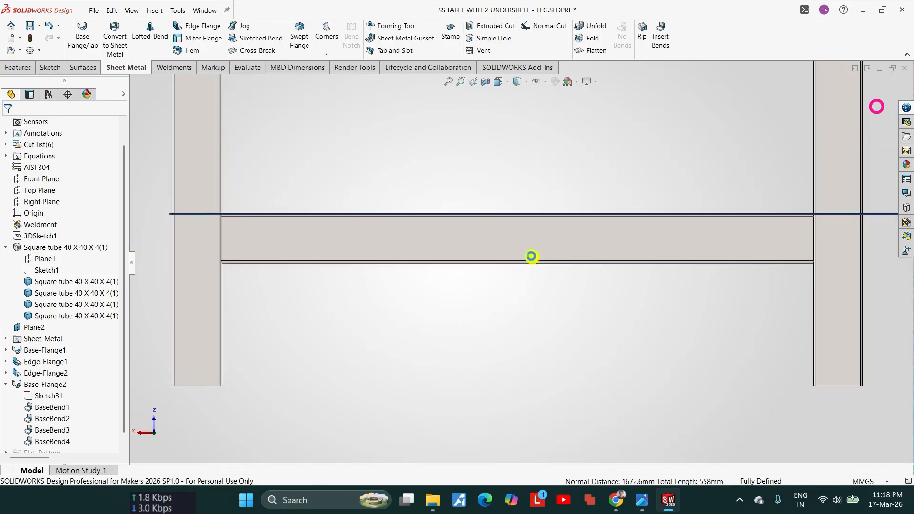
# Step: Examine how the rebuilt hat channel's bottom meets the return lip of the shelf's end flange
pyautogui.moveTo(530, 255)
pyautogui.mouseDown(button='middle')
pyautogui.moveTo(635, 280)
pyautogui.moveTo(473, 289)
pyautogui.moveTo(512, 209)
pyautogui.mouseUp(button='middle')
pyautogui.scroll(-8, 578, 154)
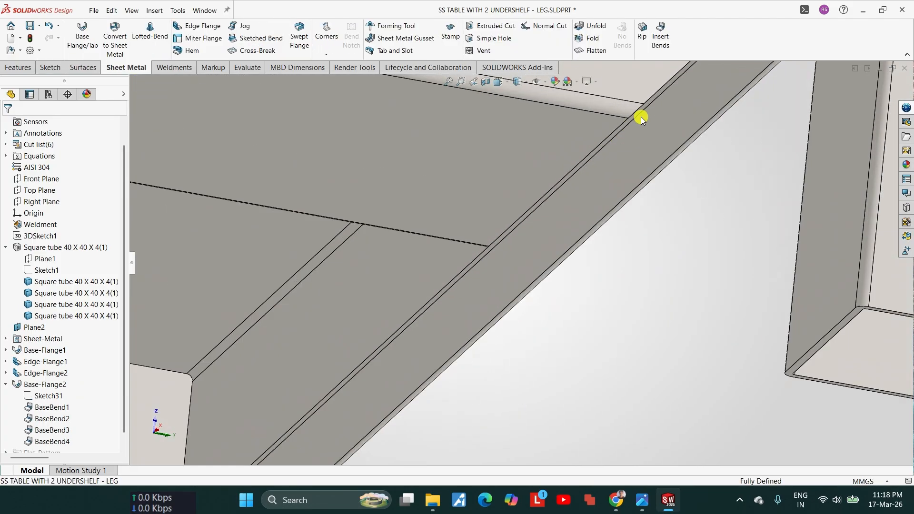
pyautogui.moveTo(641, 116); pyautogui.dragTo(533, 171, button='middle')
pyautogui.scroll(4, 533, 171)
pyautogui.scroll(7, 533, 171)
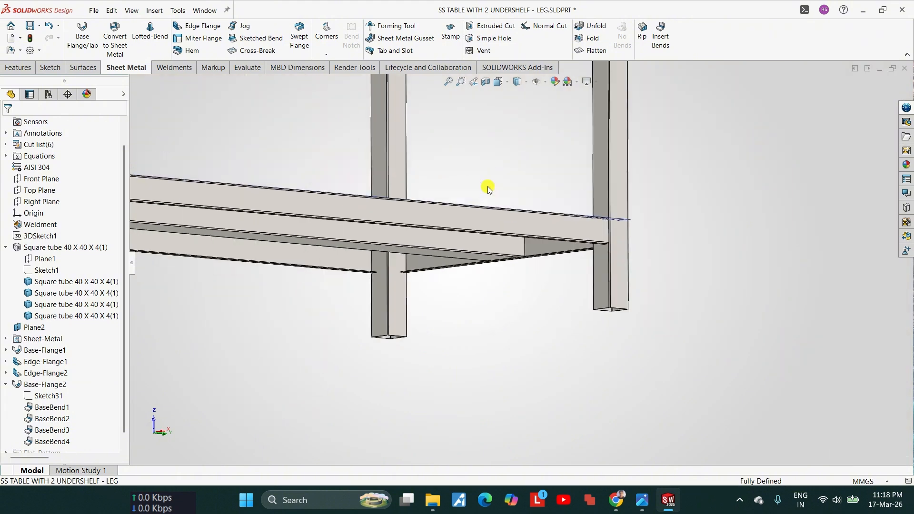
# Step: Cut the model with a lengthwise vertical section plane offset about -219 mm, running through the hat channel
pyautogui.moveTo(437, 232); pyautogui.dragTo(407, 263, button='middle')
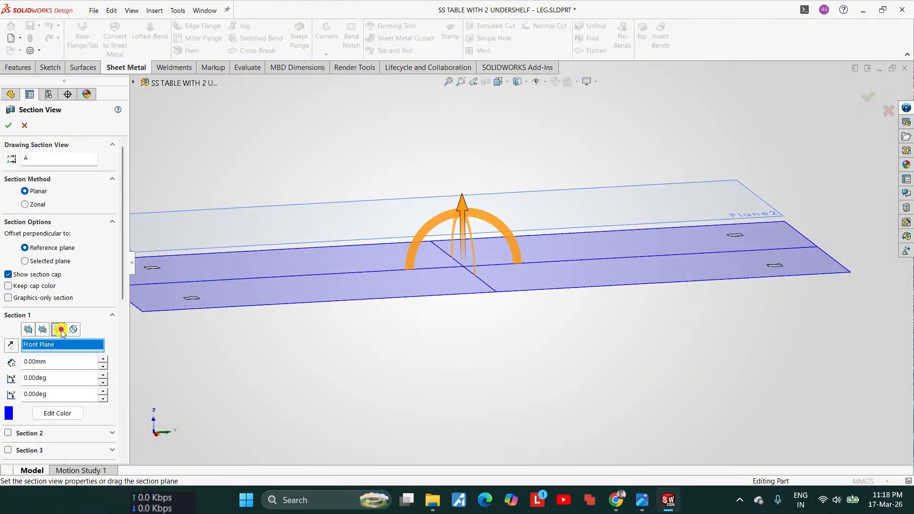
pyautogui.click(60, 330)
pyautogui.moveTo(506, 149); pyautogui.dragTo(481, 129)
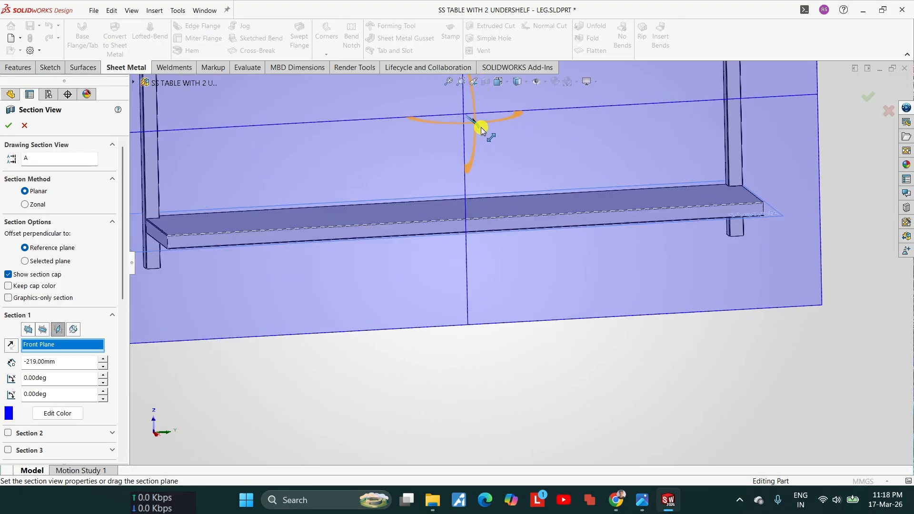
pyautogui.click(8, 125)
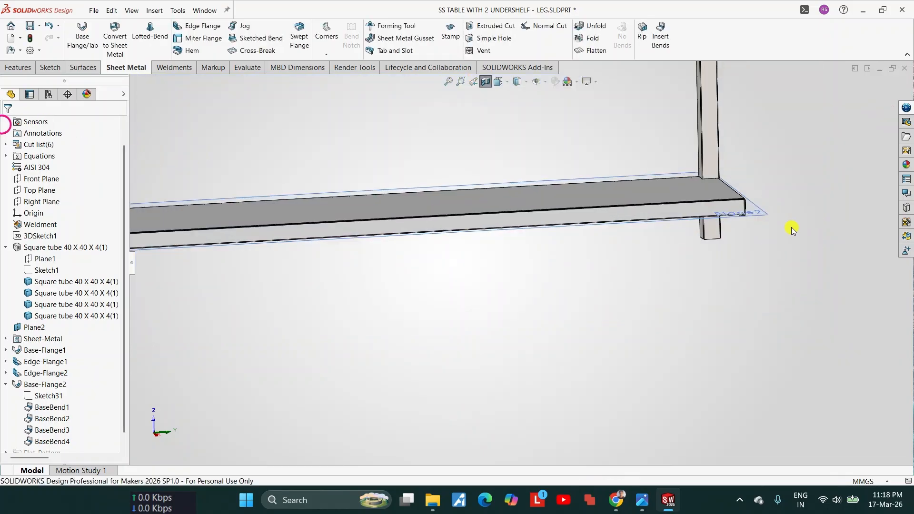
# Step: Examine the sectioned shelf plate, flange bend and hat channel at the shelf's end, and turn off the section view
pyautogui.scroll(-5, 791, 229)
pyautogui.moveTo(541, 194); pyautogui.dragTo(663, 237, button='middle')
pyautogui.click(638, 237)
pyautogui.scroll(6, 556, 248)
pyautogui.press('Escape')
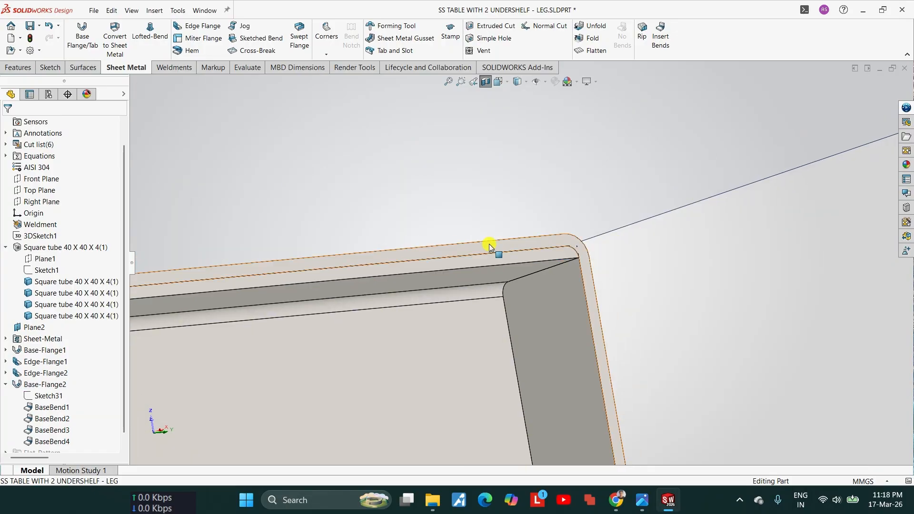
pyautogui.scroll(-5, 490, 246)
pyautogui.scroll(-4, 804, 263)
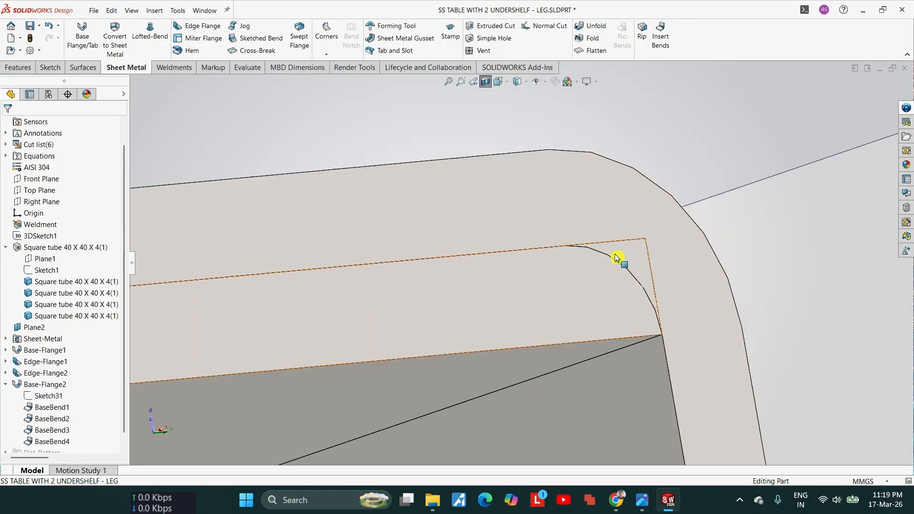
pyautogui.scroll(3, 616, 260)
pyautogui.moveTo(547, 287); pyautogui.dragTo(353, 265, button='middle')
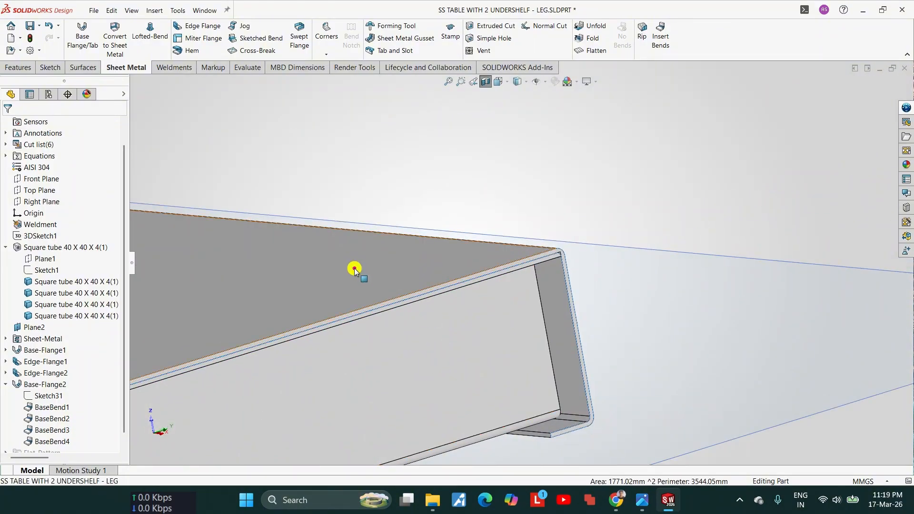
pyautogui.click(353, 265)
pyautogui.moveTo(526, 310); pyautogui.dragTo(529, 244, button='middle')
pyautogui.click(466, 319)
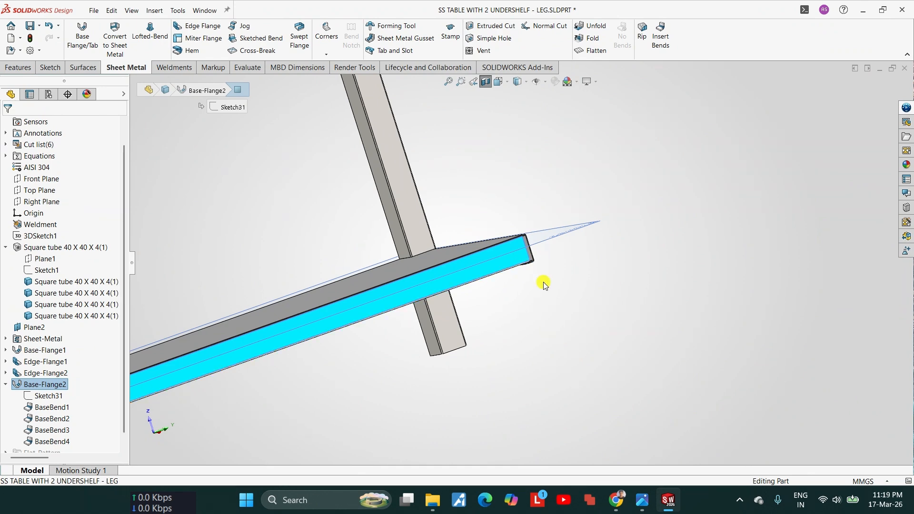
pyautogui.click(485, 82)
# Step: Start a Linear Pattern whose first direction follows a lengthwise edge of the near corner leg
pyautogui.scroll(6, 529, 259)
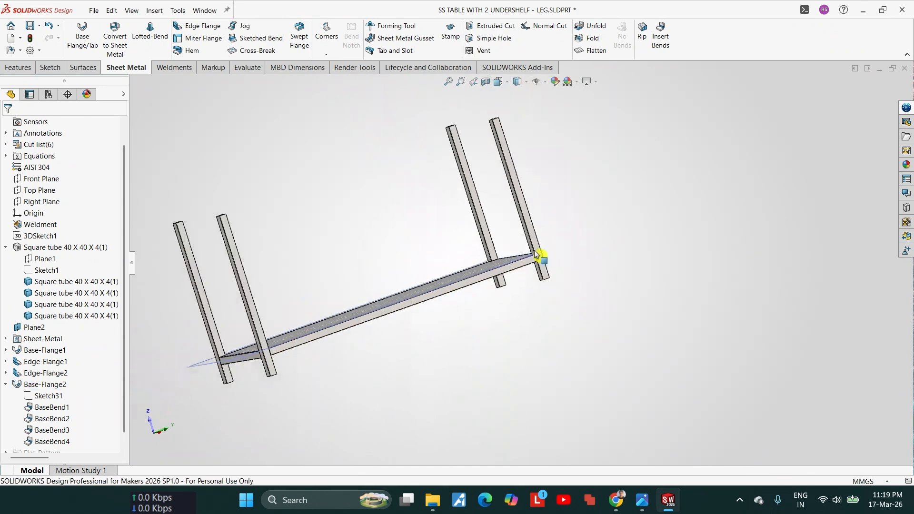
pyautogui.moveTo(540, 259); pyautogui.dragTo(456, 335, button='middle')
pyautogui.scroll(-7, 511, 259)
pyautogui.scroll(4, 483, 299)
pyautogui.moveTo(441, 303); pyautogui.dragTo(398, 352, button='middle')
pyautogui.scroll(1, 377, 187)
pyautogui.click(32, 69)
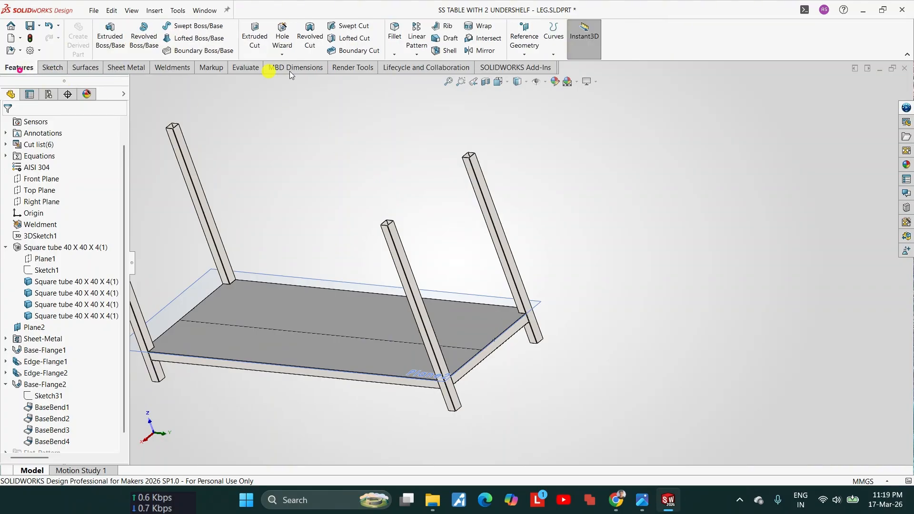
pyautogui.click(416, 53)
pyautogui.click(439, 66)
pyautogui.scroll(-8, 409, 340)
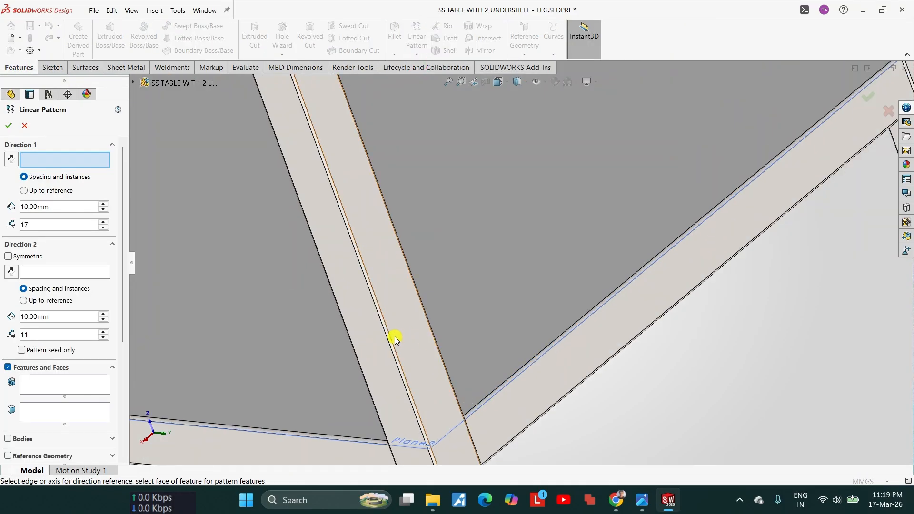
pyautogui.click(400, 338)
pyautogui.scroll(6, 398, 334)
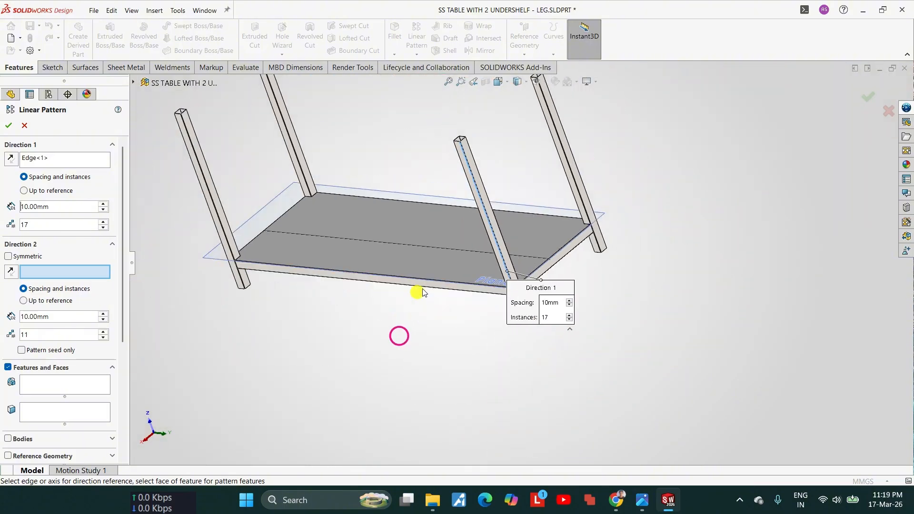
pyautogui.scroll(-4, 509, 226)
pyautogui.moveTo(475, 193); pyautogui.dragTo(583, 198)
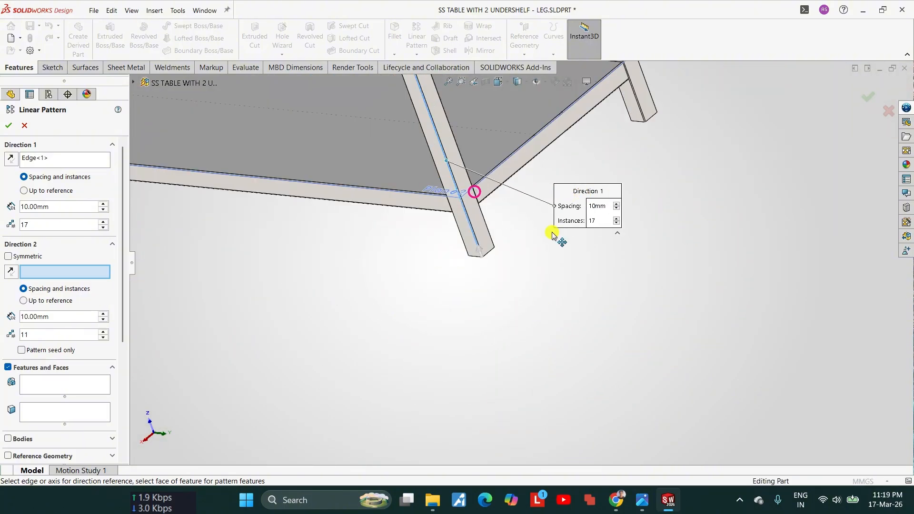
pyautogui.scroll(-5, 492, 267)
pyautogui.scroll(5, 459, 224)
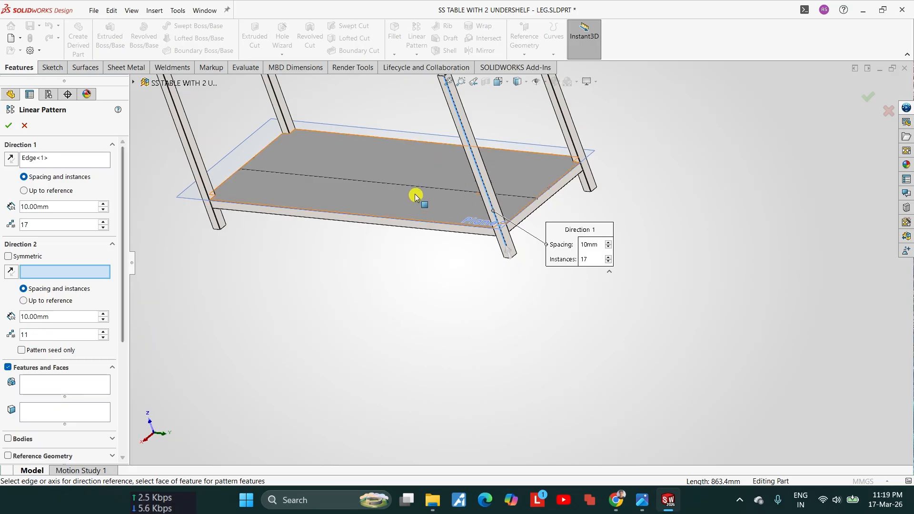
# Step: Pattern bodies instead of features and choose the lower shelf plate as the body to copy
pyautogui.moveTo(123, 326); pyautogui.dragTo(114, 395)
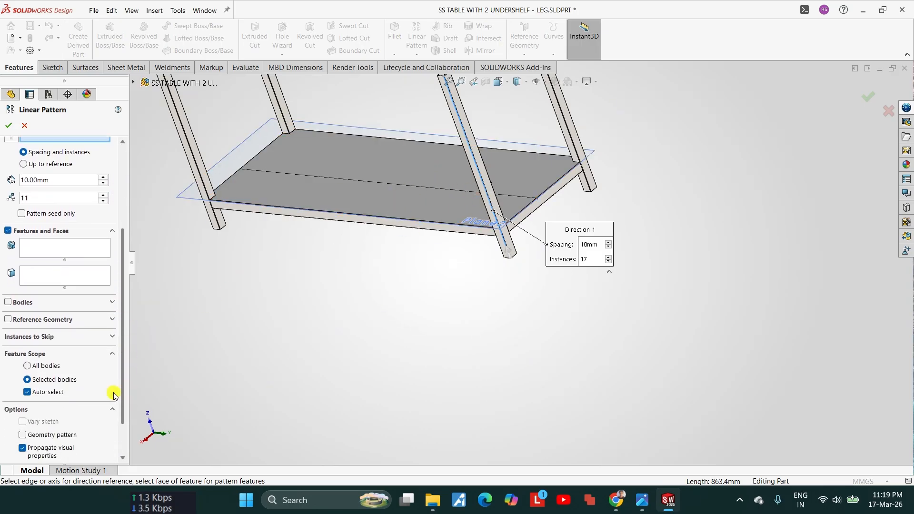
pyautogui.click(8, 302)
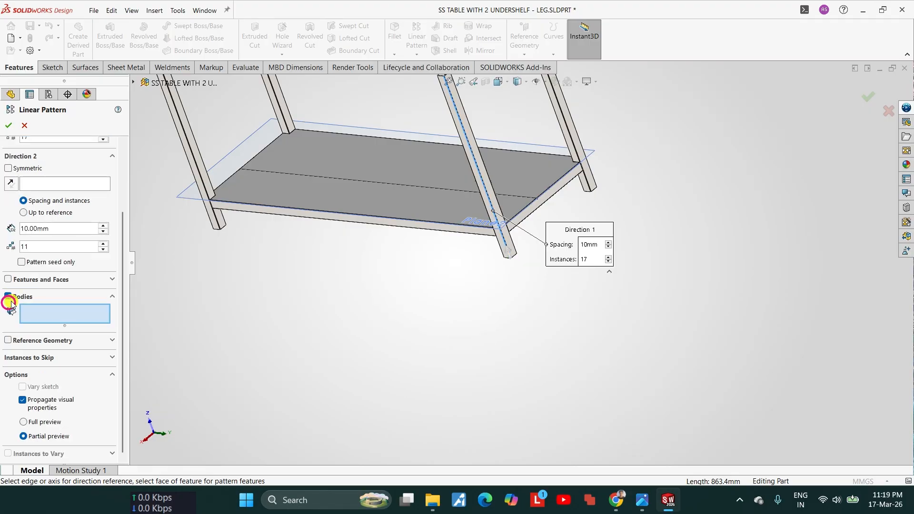
pyautogui.scroll(-3, 420, 209)
pyautogui.click(421, 208)
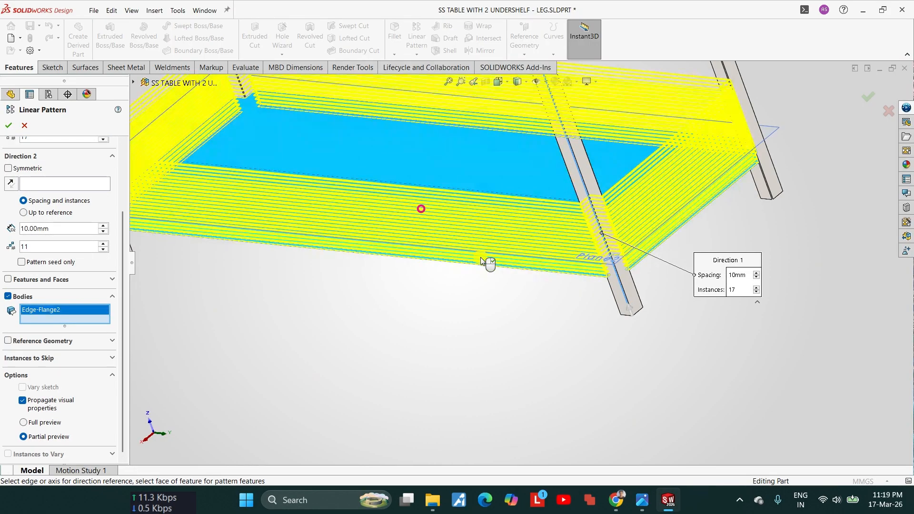
pyautogui.moveTo(481, 257); pyautogui.dragTo(479, 127, button='middle')
pyautogui.scroll(-5, 588, 255)
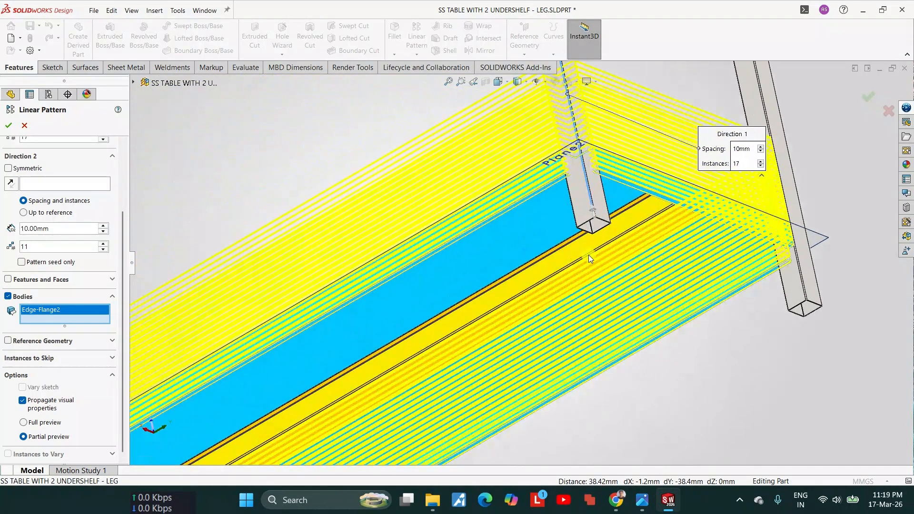
# Step: Set the number of instances to 2 for both directions of the linear pattern
pyautogui.moveTo(619, 328); pyautogui.dragTo(514, 299, button='middle')
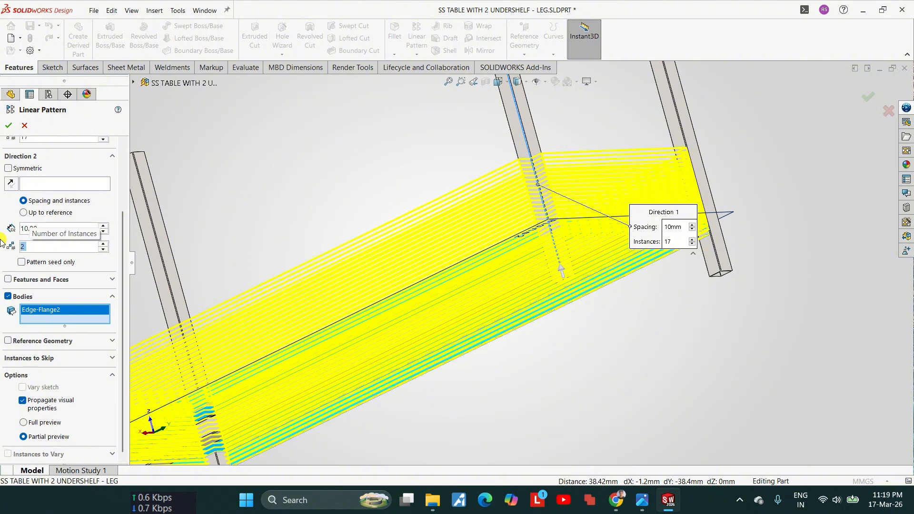
pyautogui.scroll(2, 116, 230)
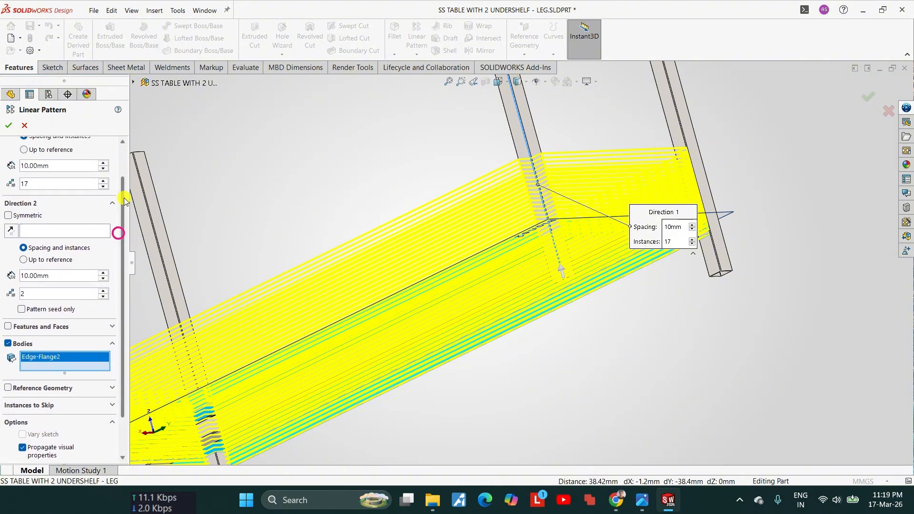
pyautogui.click(45, 192)
pyautogui.write('2')
pyautogui.press('Return')
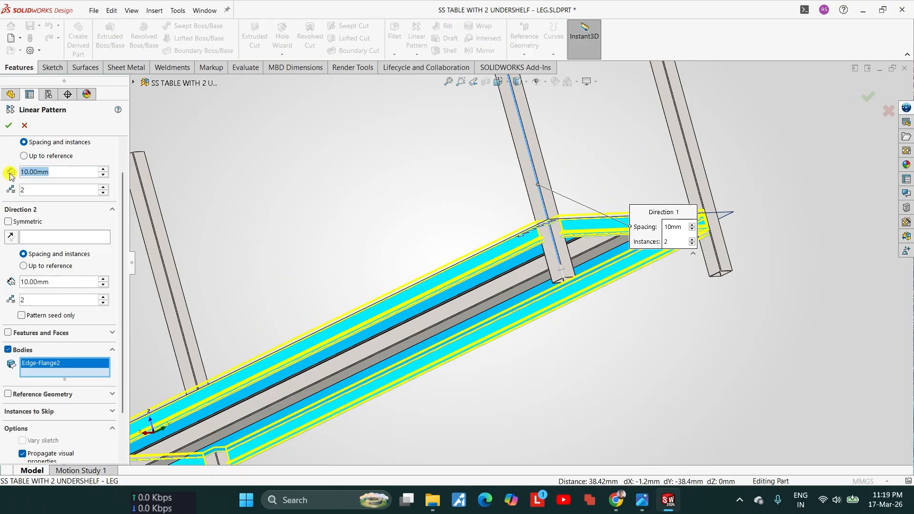
# Step: Set the Direction 1 spacing to 345 mm and check the preview of the second shelf between the legs
pyautogui.write('337')
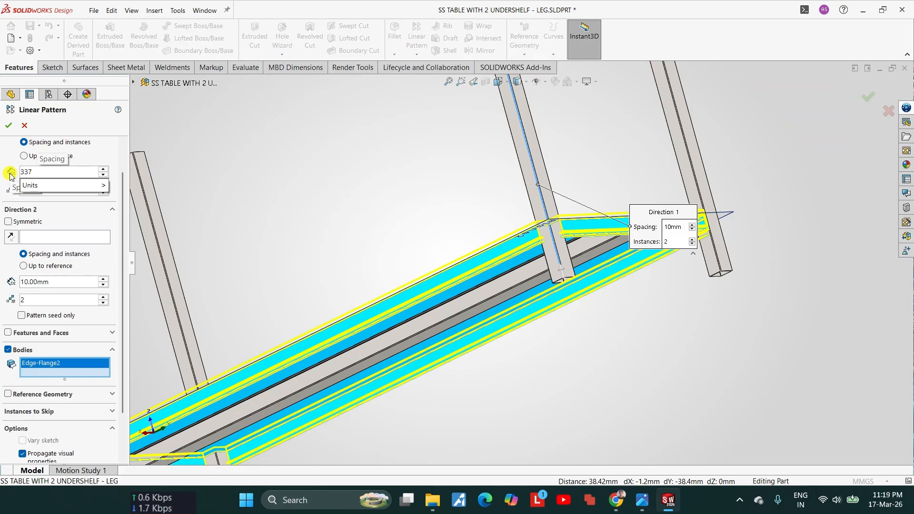
pyautogui.press('BackSpace')
pyautogui.press('BackSpace')
pyautogui.press('Return')
pyautogui.scroll(2, 714, 285)
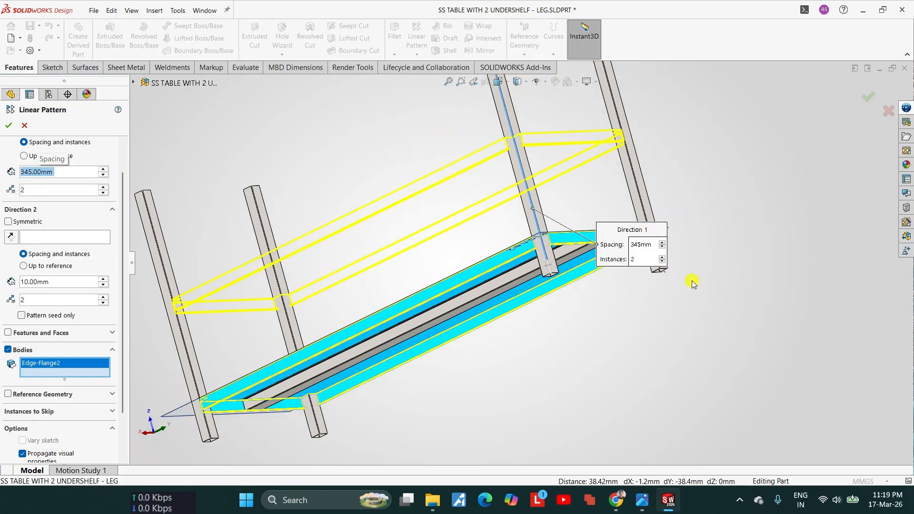
pyautogui.scroll(-2, 541, 234)
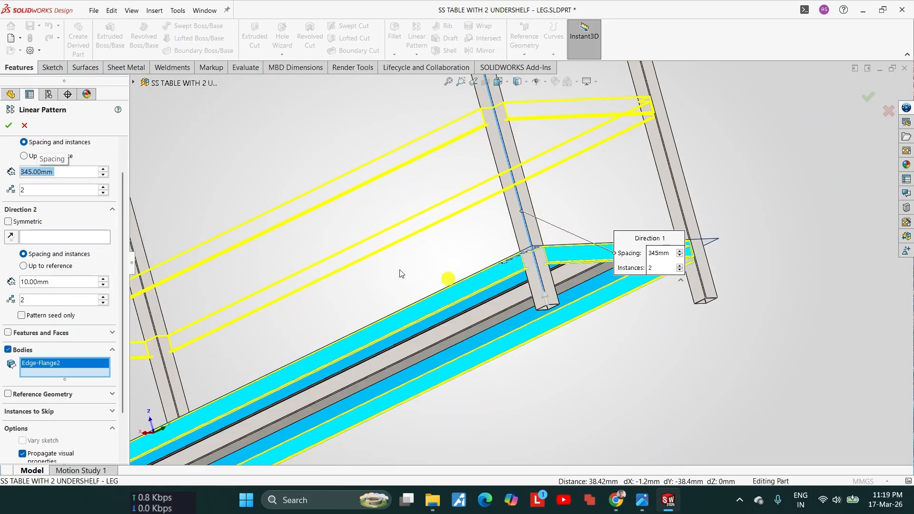
pyautogui.scroll(-1, 472, 192)
pyautogui.moveTo(502, 186); pyautogui.dragTo(345, 157, button='middle')
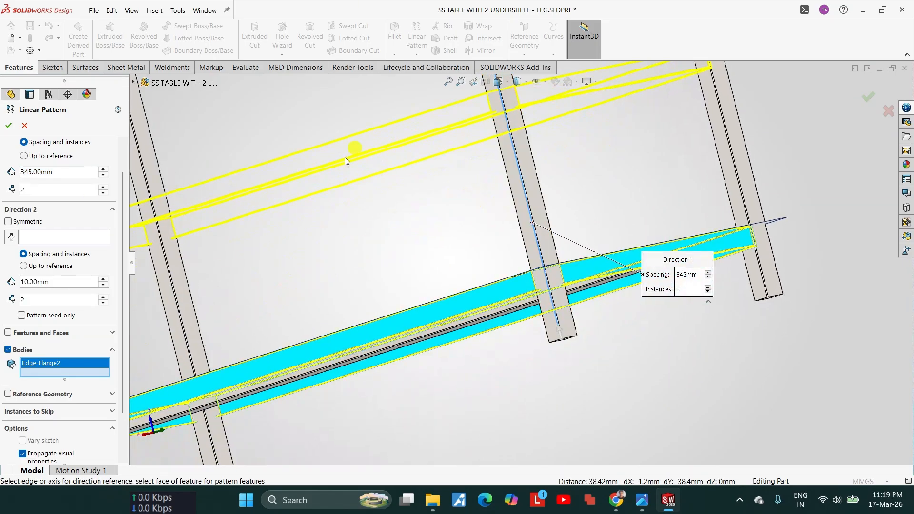
pyautogui.scroll(2, 469, 224)
pyautogui.moveTo(469, 224); pyautogui.dragTo(468, 191, button='middle')
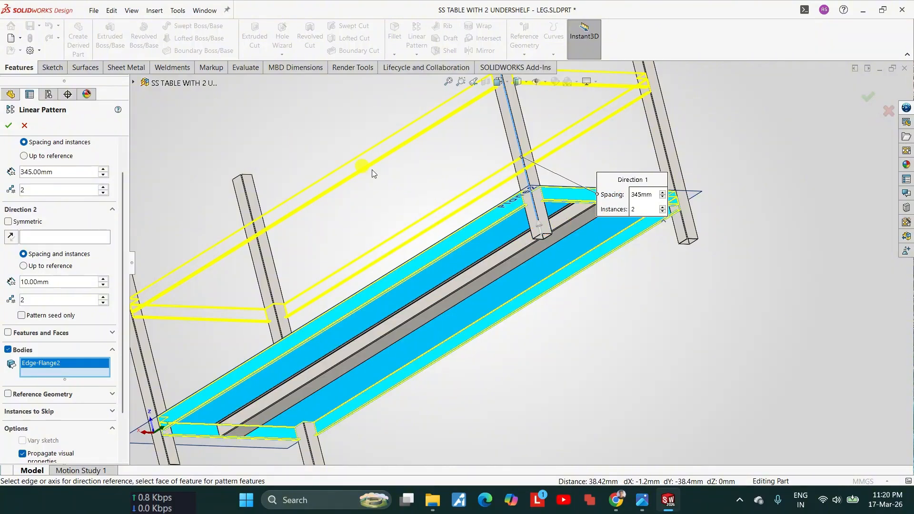
# Step: Add the hat-shaped support channel to the bodies being patterned and accept the linear pattern
pyautogui.click(487, 275)
pyautogui.moveTo(490, 276); pyautogui.dragTo(546, 205, button='middle')
pyautogui.scroll(-4, 546, 205)
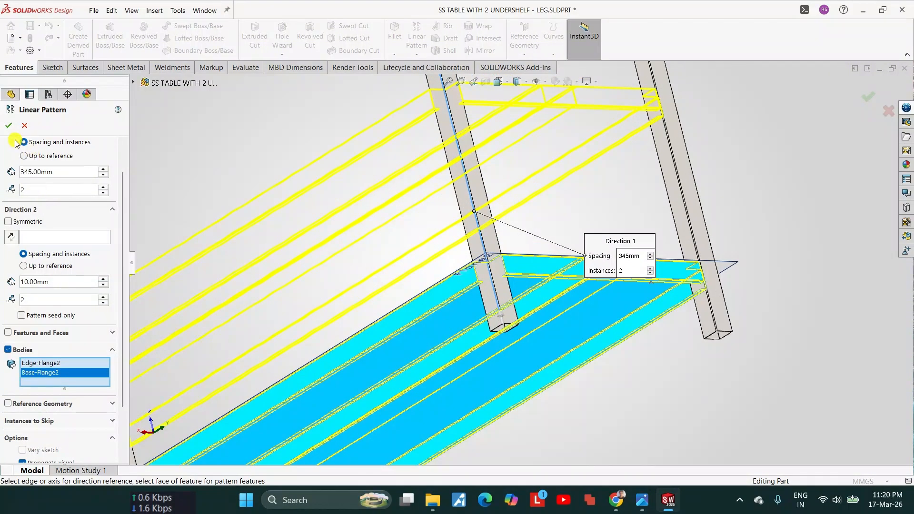
pyautogui.click(10, 124)
# Step: Inspect the two shelves between the legs from several angles and save the leg part
pyautogui.scroll(5, 437, 234)
pyautogui.moveTo(437, 234); pyautogui.dragTo(488, 336, button='middle')
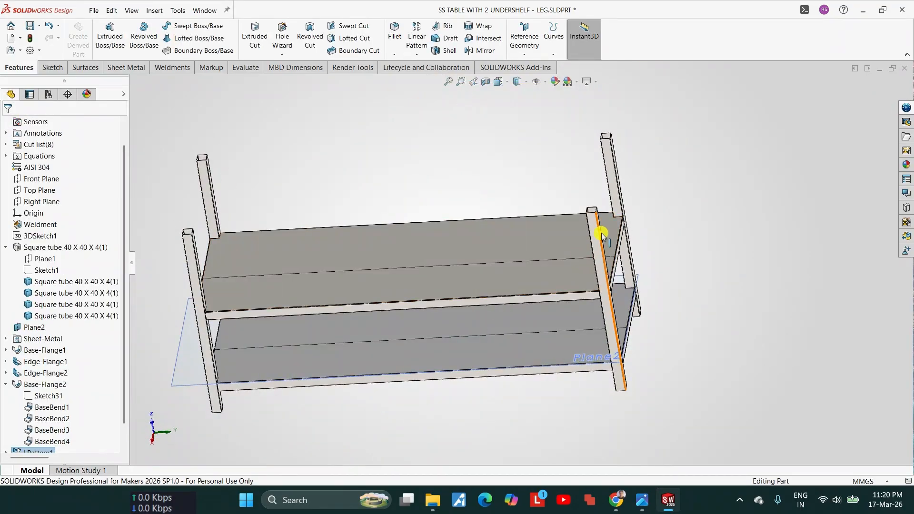
pyautogui.scroll(-5, 520, 270)
pyautogui.scroll(8, 467, 300)
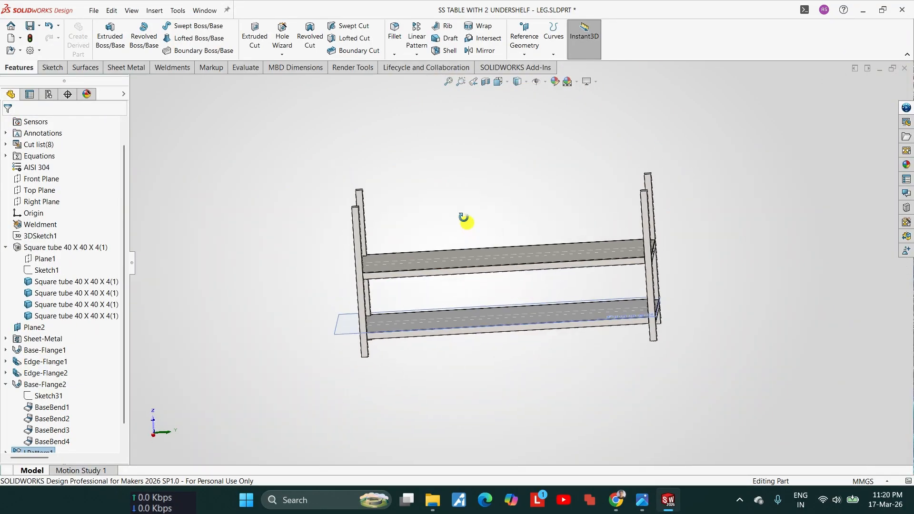
pyautogui.moveTo(467, 214); pyautogui.dragTo(429, 234, button='middle')
pyautogui.scroll(-4, 436, 246)
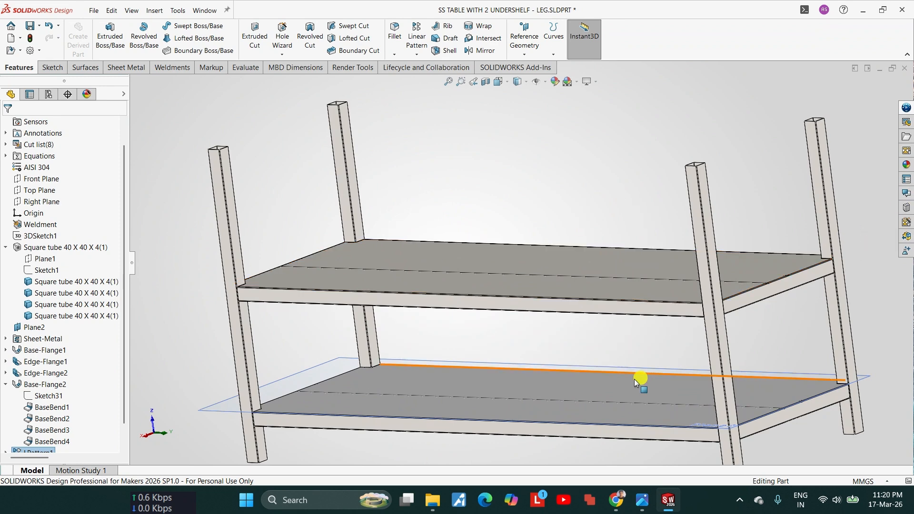
pyautogui.hotkey('ctrl', 's')
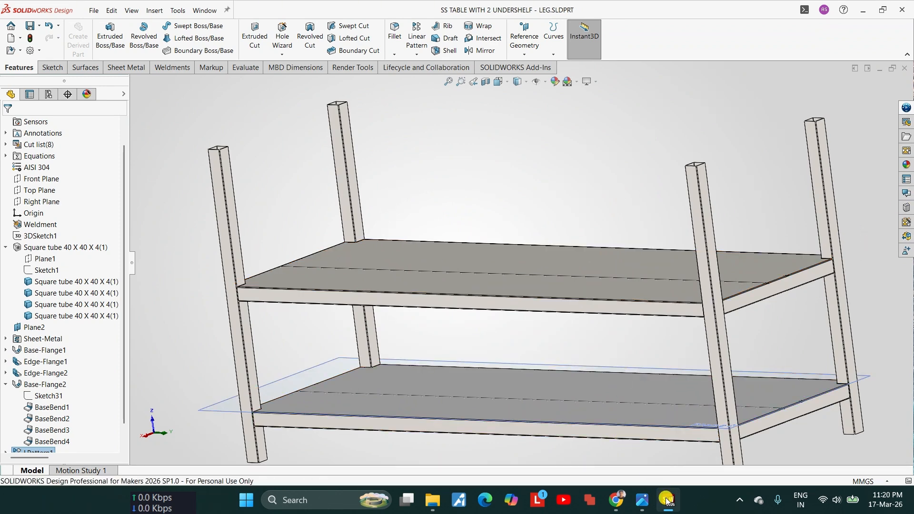
# Step: Switch to the SS TABLE WITH 2 UNDERSHELF - TOP part and make a new assembly from it
pyautogui.moveTo(668, 500)
pyautogui.click(632, 466)
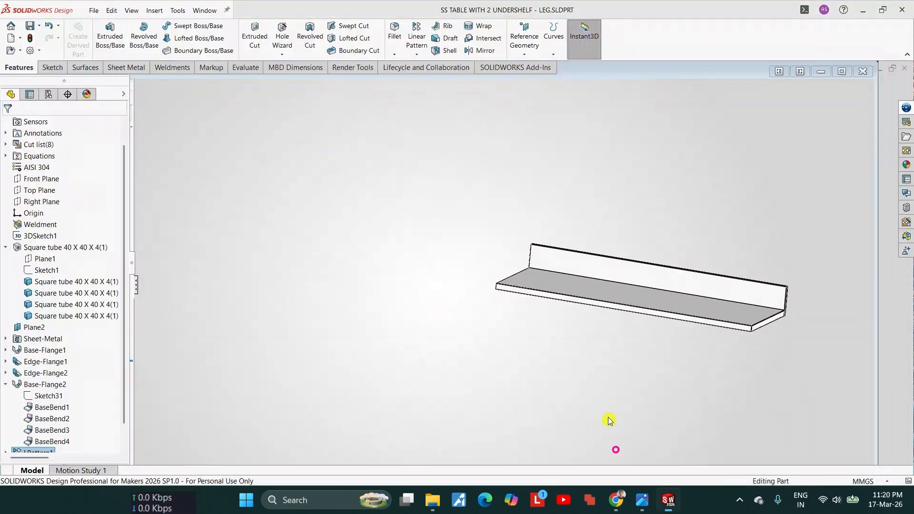
pyautogui.click(94, 10)
pyautogui.click(19, 39)
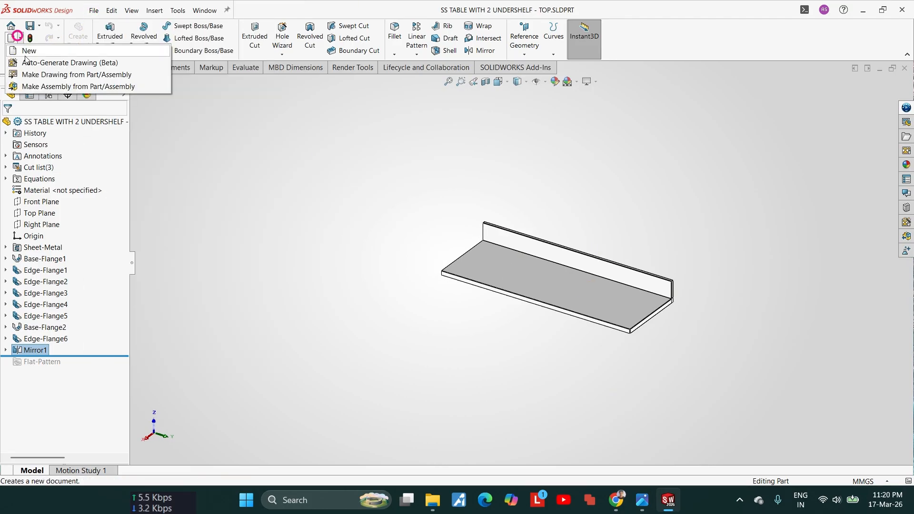
pyautogui.click(51, 88)
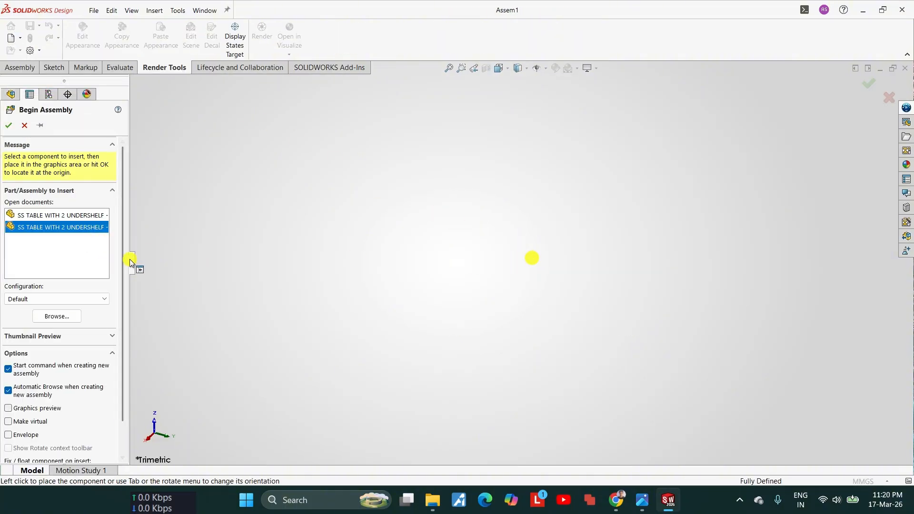
# Step: Place the SS TABLE WITH 2 UNDERSHELF - TOP part in the assembly as its first component
pyautogui.moveTo(129, 261); pyautogui.dragTo(301, 281)
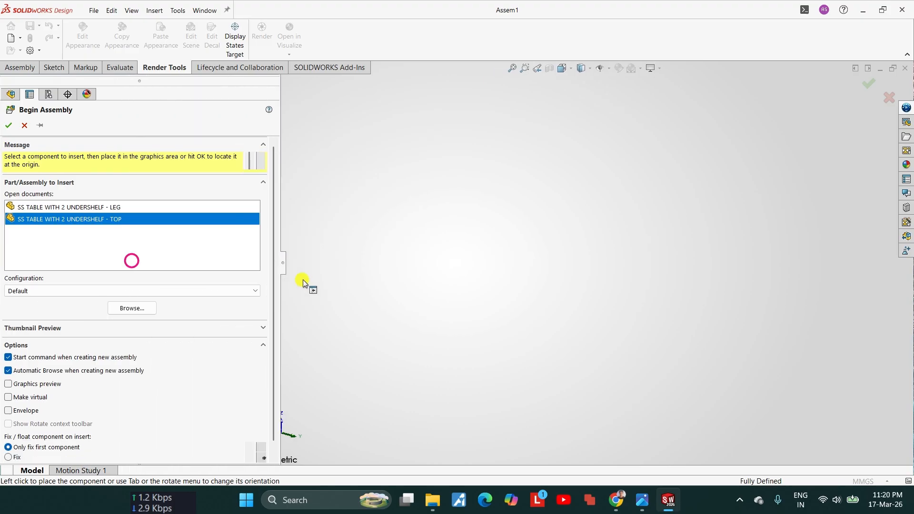
pyautogui.click(79, 211)
pyautogui.click(109, 211)
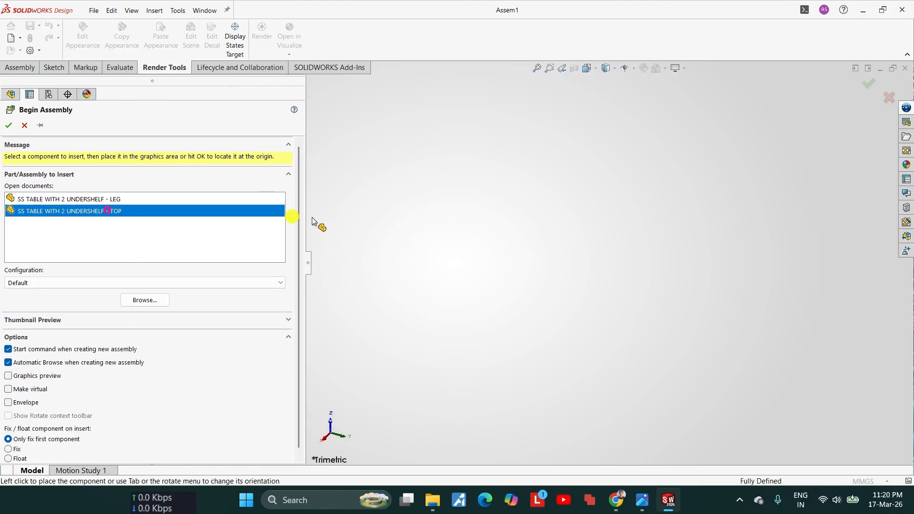
pyautogui.click(547, 238)
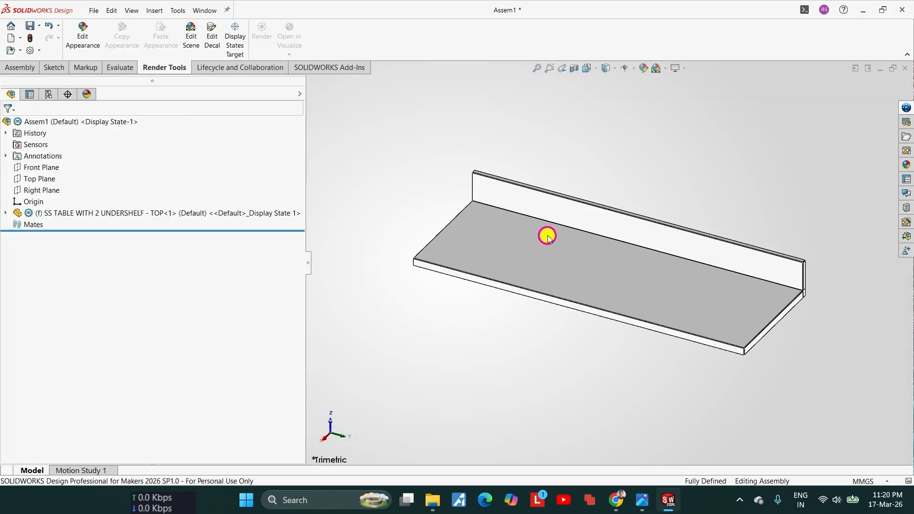
# Step: Insert the SS TABLE WITH 2 UNDERSHELF - LEG part into the assembly, placing it just below the table top
pyautogui.click(18, 71)
pyautogui.click(125, 56)
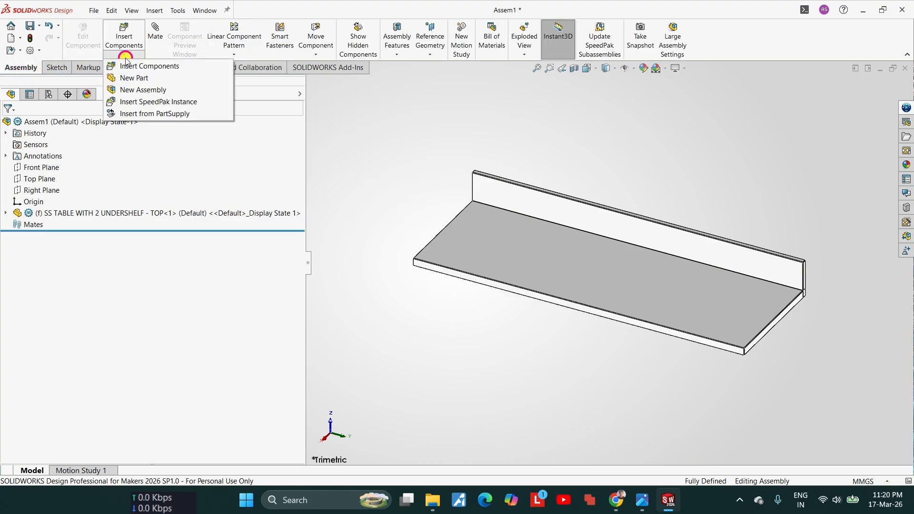
pyautogui.click(127, 65)
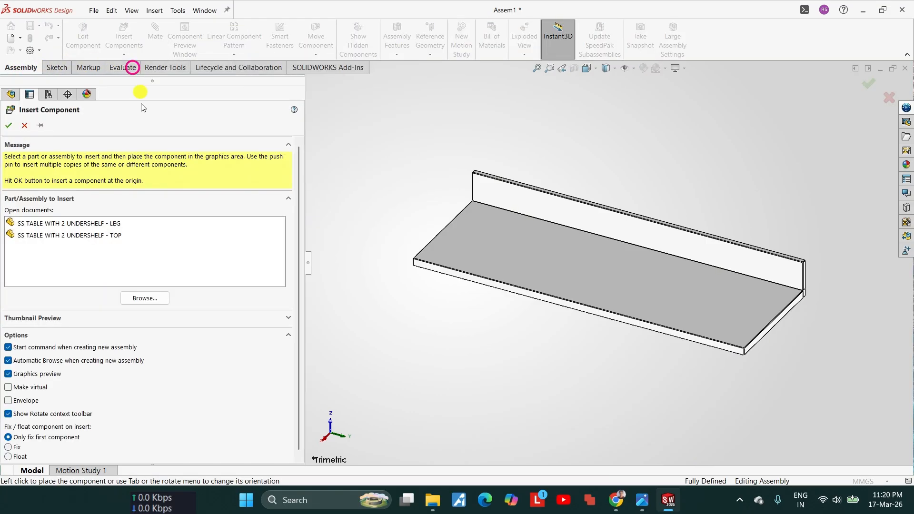
pyautogui.click(106, 224)
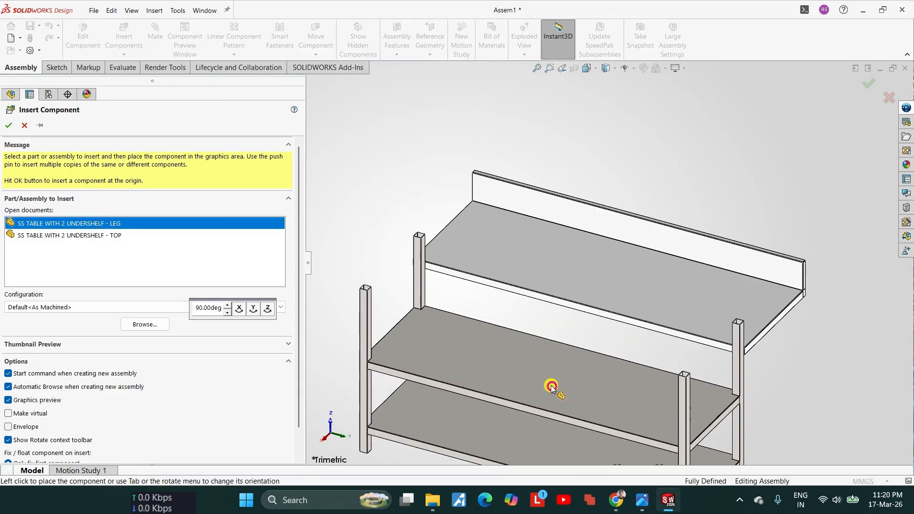
pyautogui.click(548, 364)
pyautogui.scroll(-3, 563, 237)
# Step: Float the fixed table top component and shift it slightly to test its movement
pyautogui.click(563, 237)
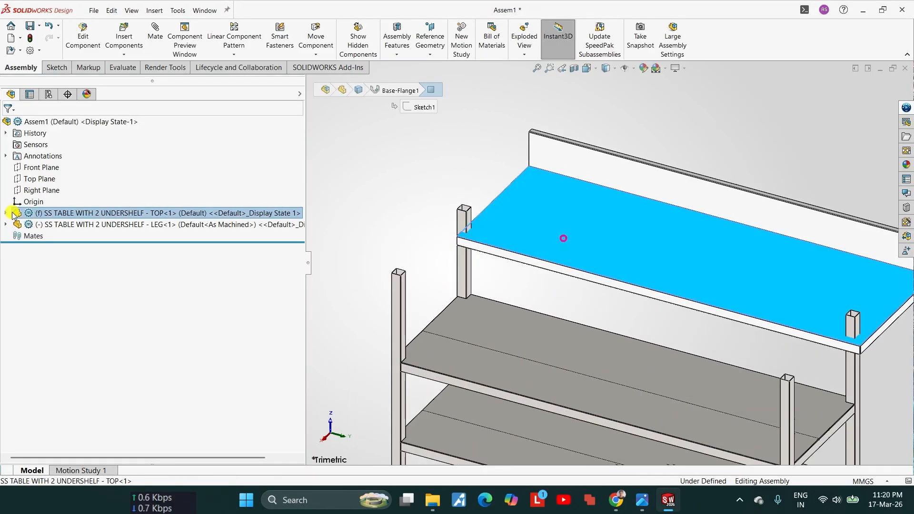
pyautogui.click(56, 215)
pyautogui.rightClick(56, 215)
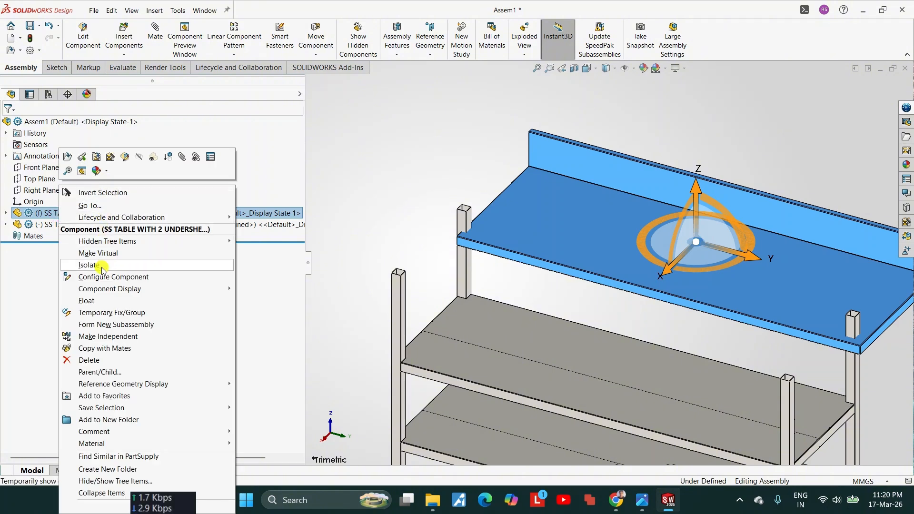
pyautogui.click(93, 300)
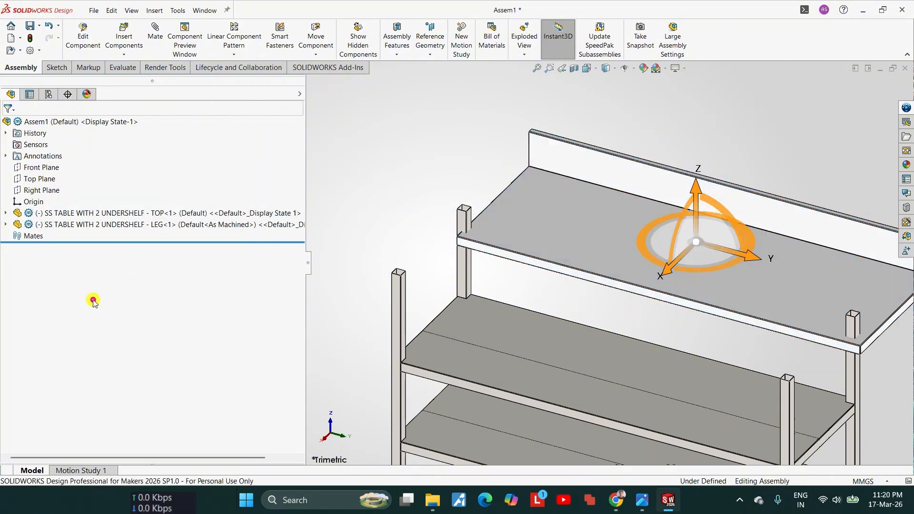
pyautogui.moveTo(520, 224)
pyautogui.mouseDown()
pyautogui.moveTo(532, 204)
pyautogui.moveTo(528, 224)
pyautogui.mouseUp()
# Step: Fix the table top component, try moving it, and set it back to floating
pyautogui.rightClick(69, 212)
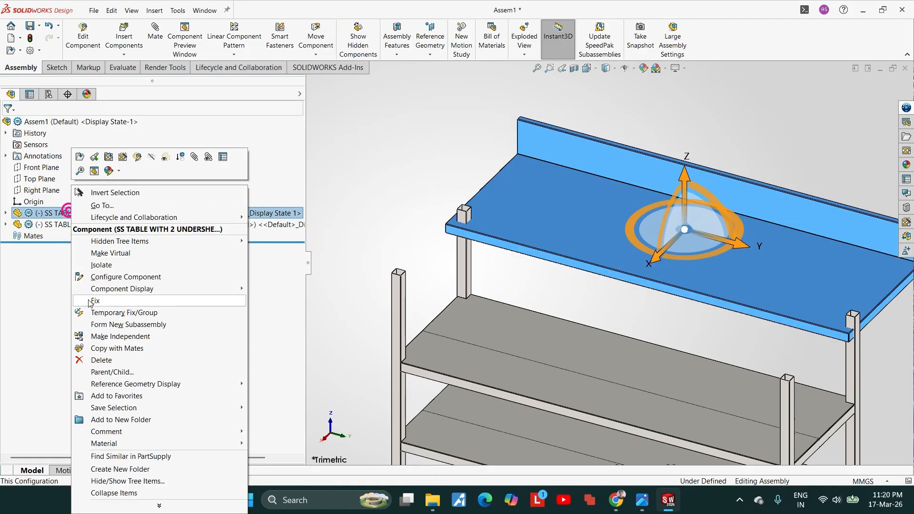
pyautogui.click(96, 303)
pyautogui.moveTo(556, 235)
pyautogui.mouseDown()
pyautogui.moveTo(573, 221)
pyautogui.moveTo(570, 247)
pyautogui.moveTo(563, 224)
pyautogui.mouseUp()
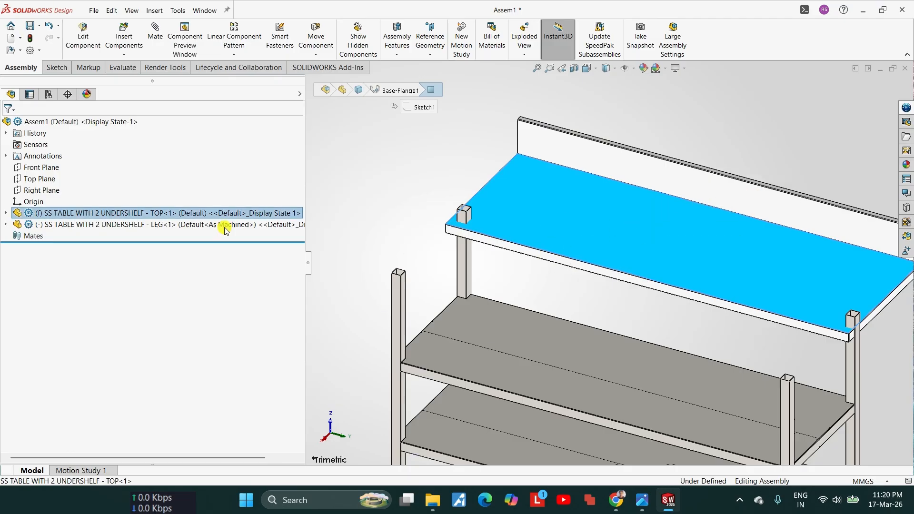
pyautogui.rightClick(69, 214)
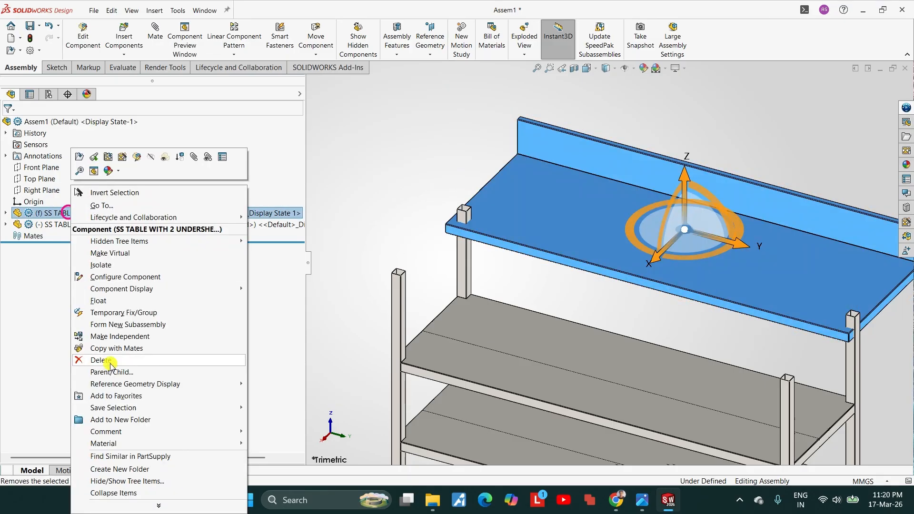
pyautogui.click(113, 303)
pyautogui.click(108, 300)
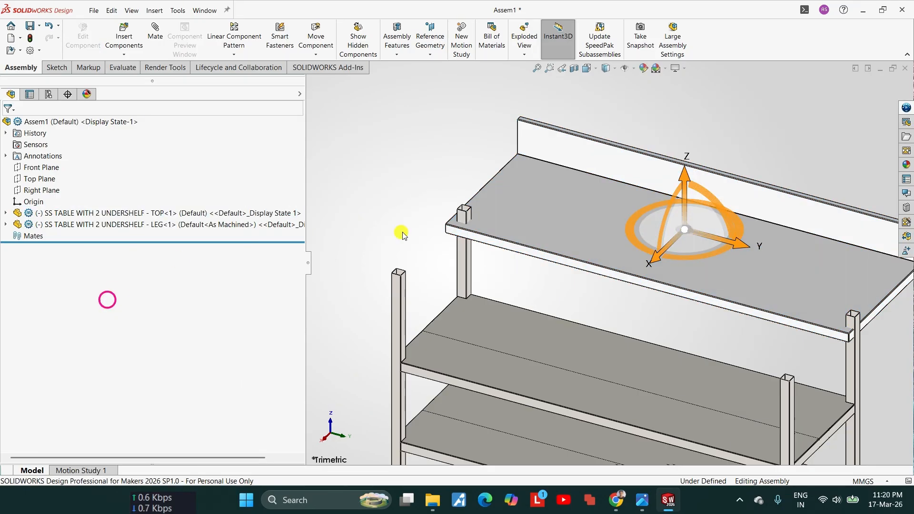
# Step: Move the floating table top up and clear of the leg frame
pyautogui.scroll(3, 403, 232)
pyautogui.scroll(-3, 616, 263)
pyautogui.moveTo(568, 264); pyautogui.dragTo(489, 188)
pyautogui.scroll(3, 537, 243)
pyautogui.click(520, 215)
pyautogui.scroll(-3, 567, 238)
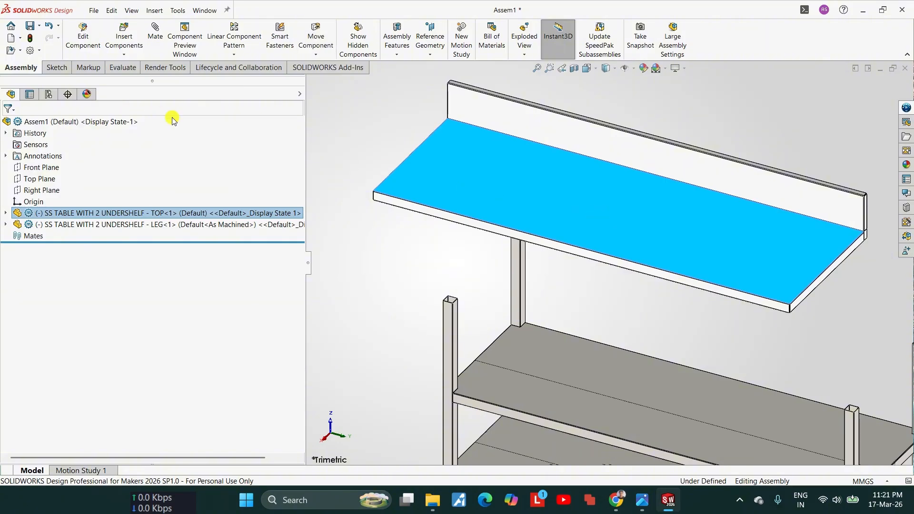
# Step: Start a Mate and expand the assembly's feature tree beside the model to expose its planes and components
pyautogui.click(148, 80)
pyautogui.click(155, 41)
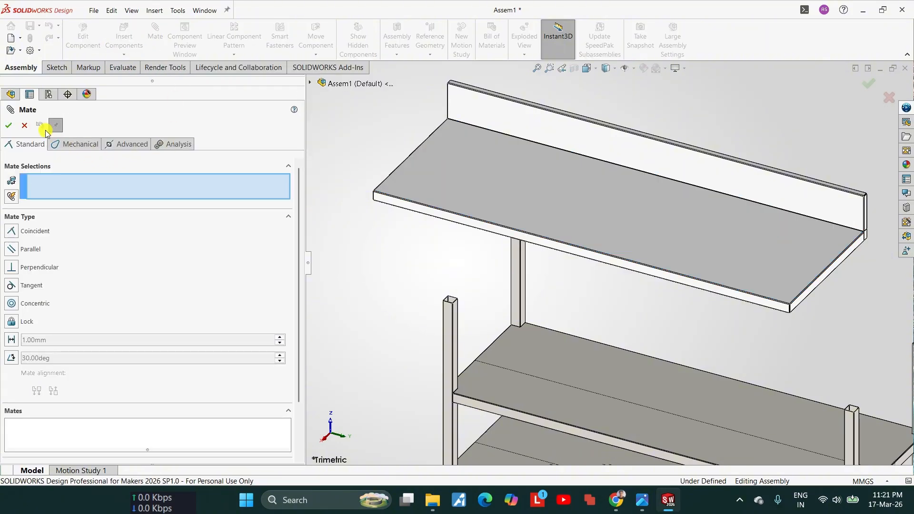
pyautogui.click(312, 84)
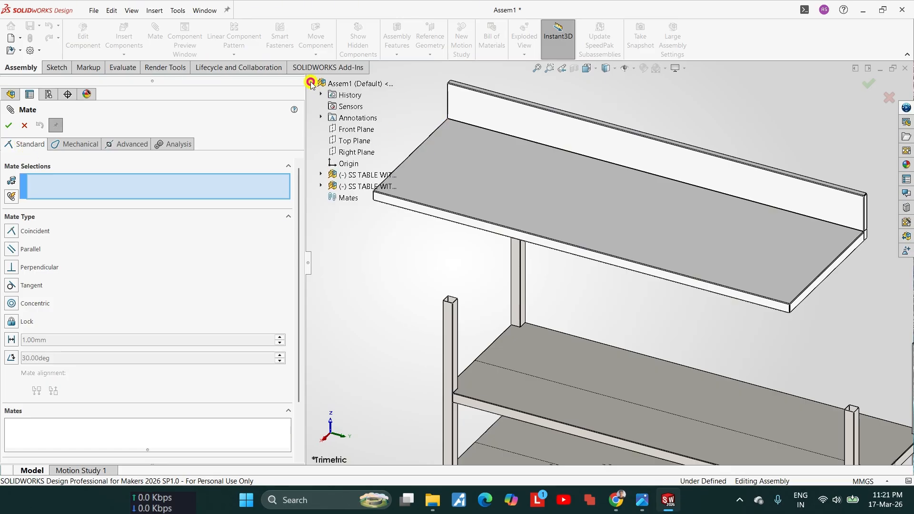
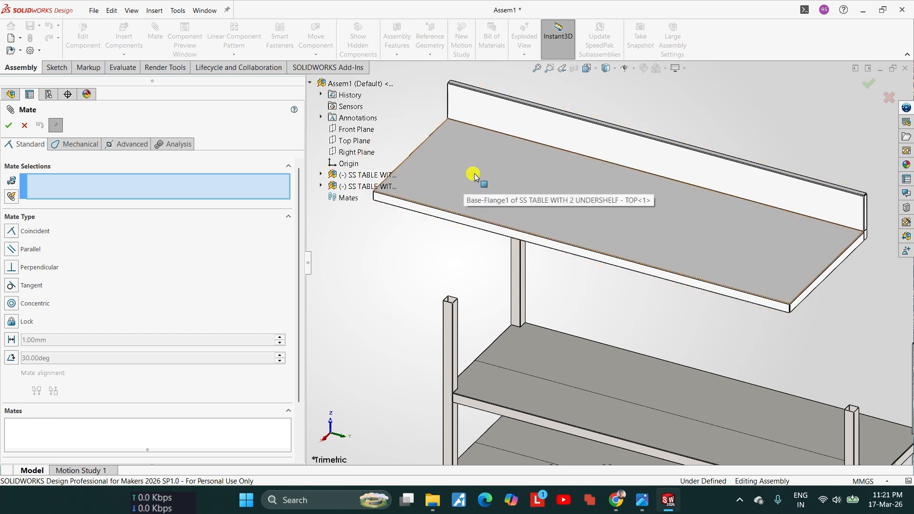
# Step: Mate the table top component's Front and Top planes coincident with the assembly's Front and Top planes
pyautogui.click(322, 176)
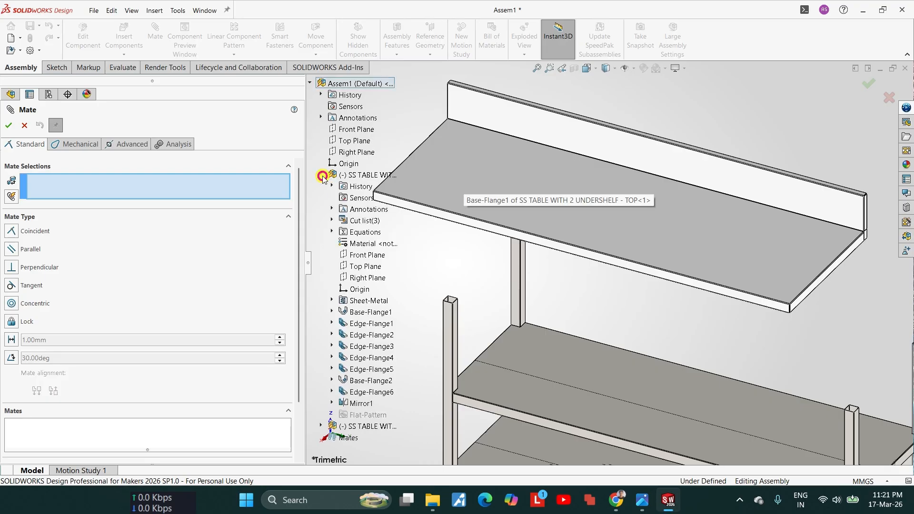
pyautogui.click(356, 129)
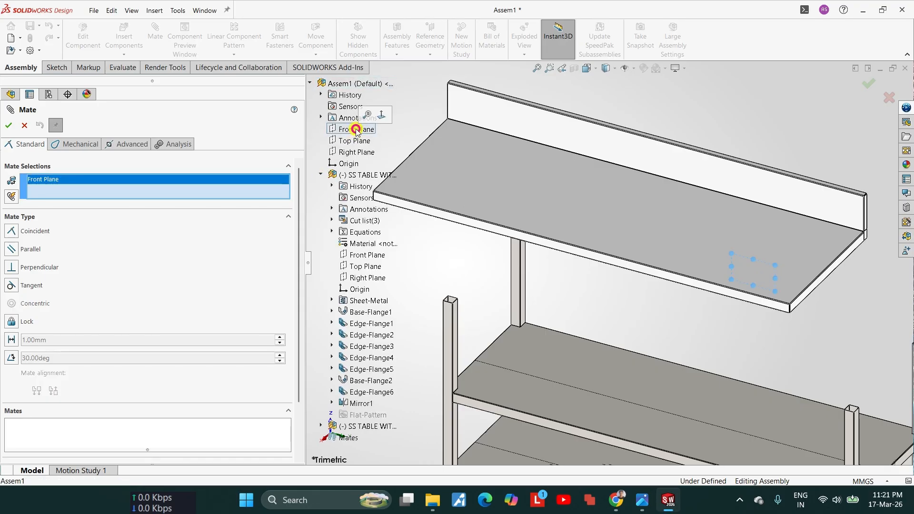
pyautogui.click(367, 255)
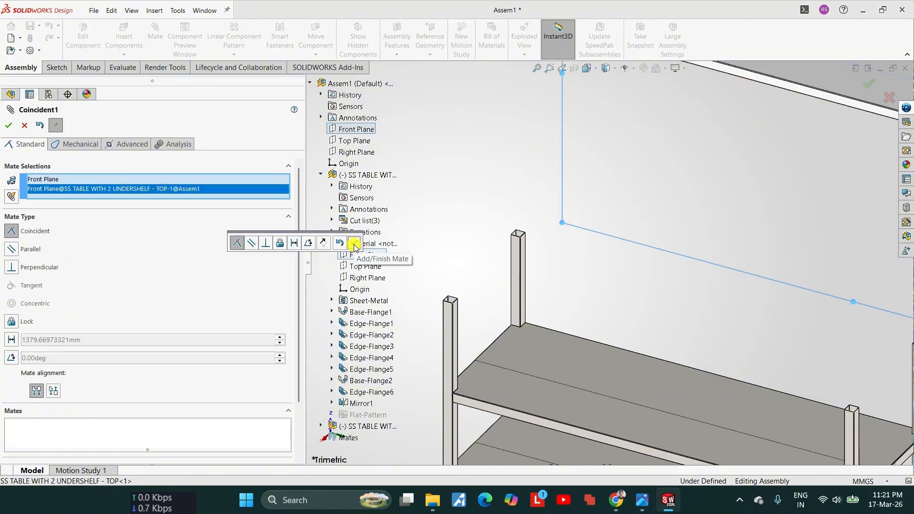
pyautogui.click(354, 244)
pyautogui.click(357, 141)
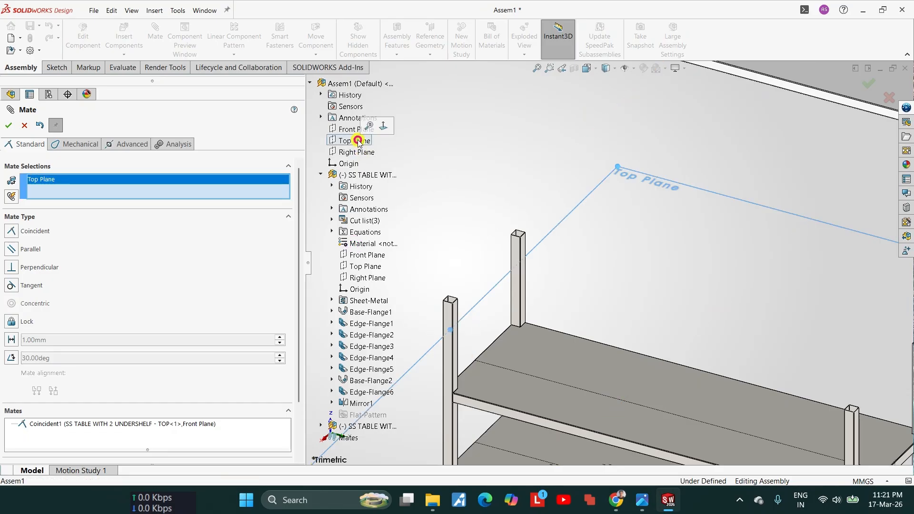
pyautogui.click(361, 266)
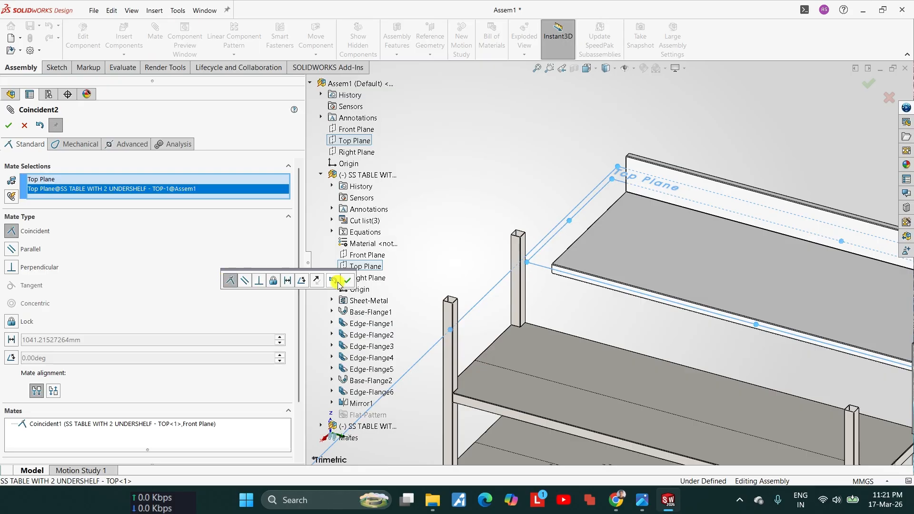
pyautogui.click(344, 280)
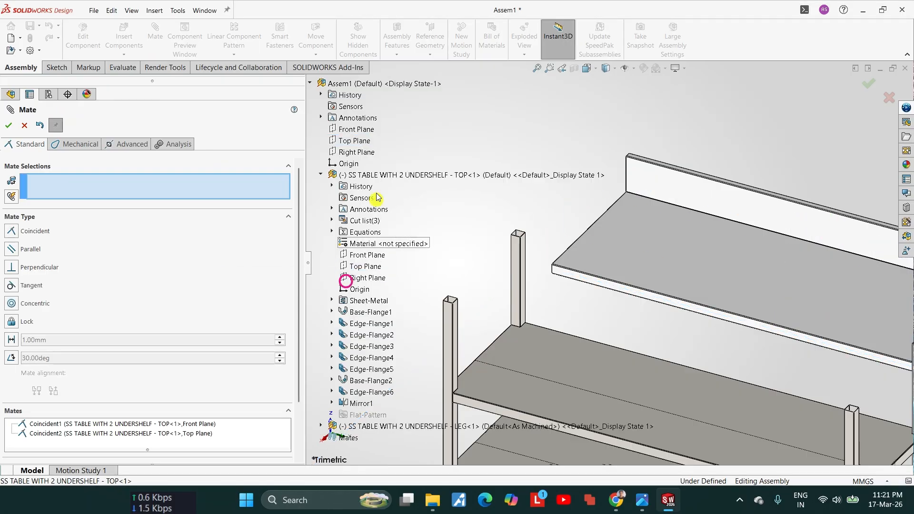
# Step: Mate the table top's Right Plane coincident with the assembly's Right Plane, finish mating, and collapse the component's feature list
pyautogui.click(354, 152)
pyautogui.click(360, 278)
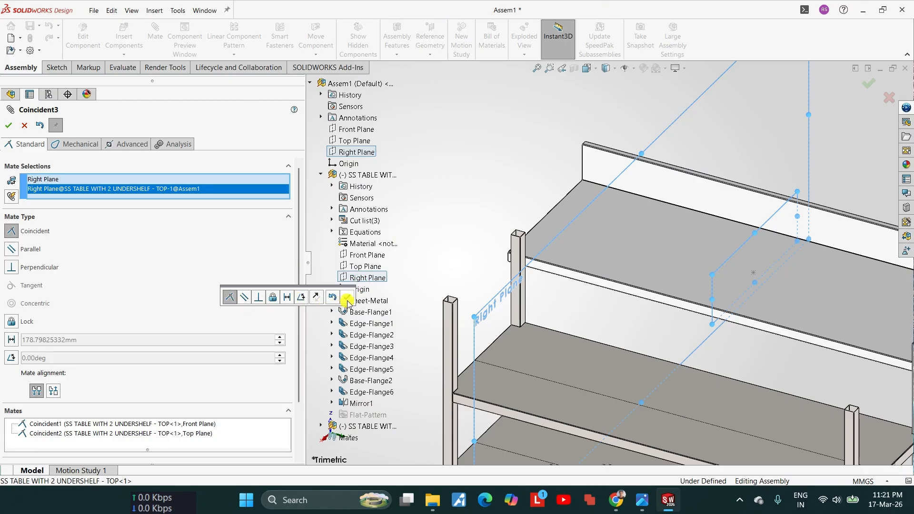
pyautogui.click(347, 300)
pyautogui.click(10, 126)
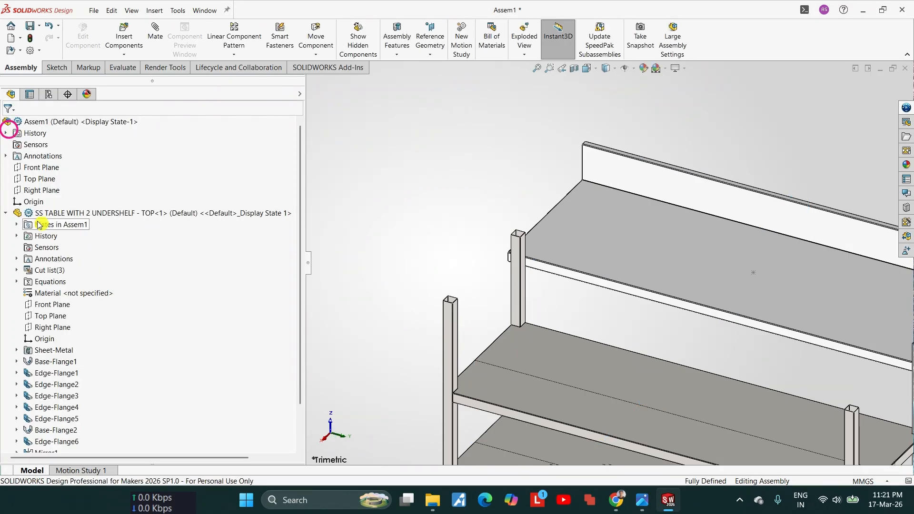
pyautogui.click(41, 214)
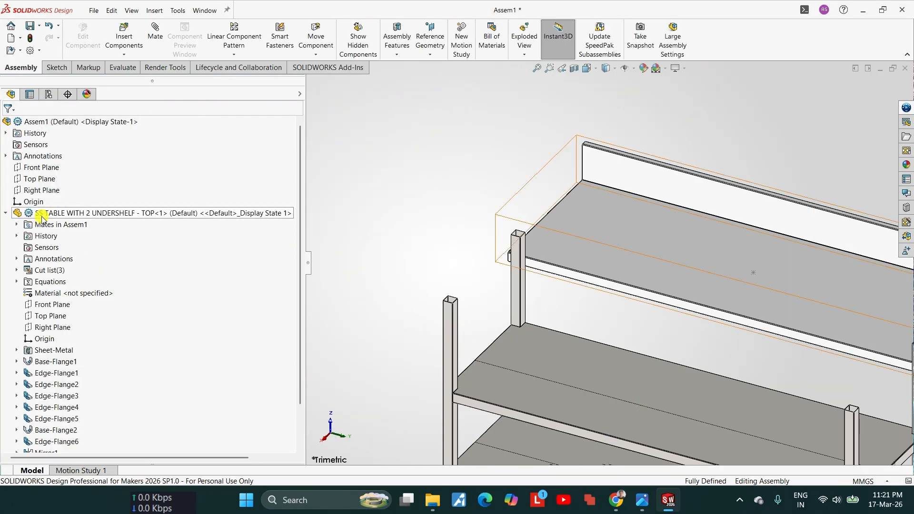
pyautogui.click(9, 214)
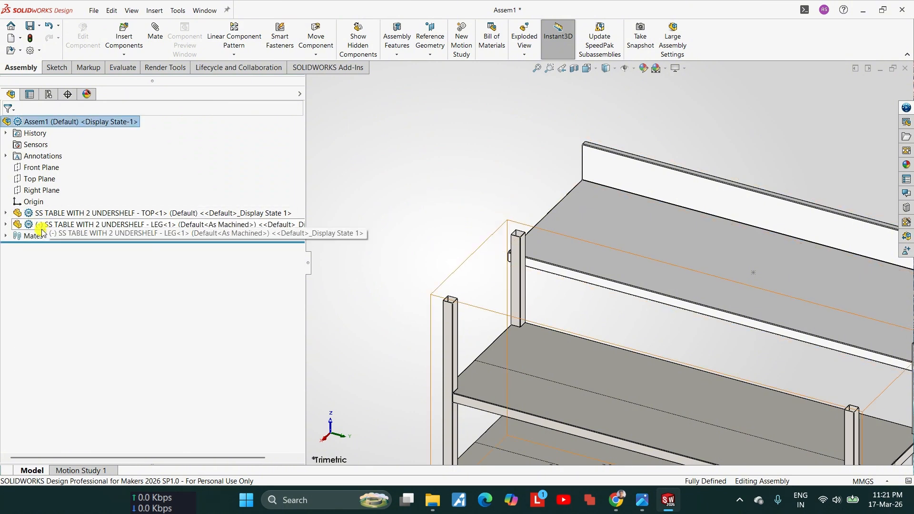
# Step: Try moving the table top and shift the leg frame closer beneath it
pyautogui.scroll(3, 657, 281)
pyautogui.click(675, 275)
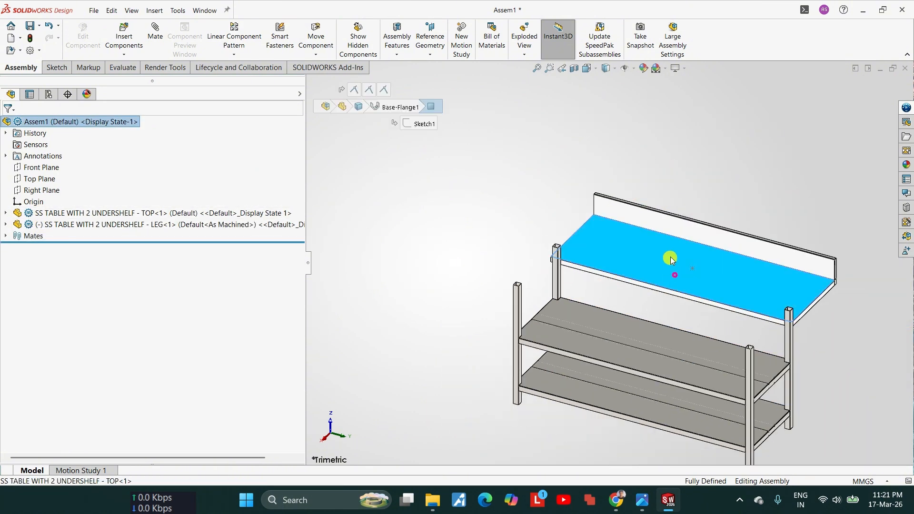
pyautogui.scroll(3, 678, 288)
pyautogui.scroll(-7, 674, 296)
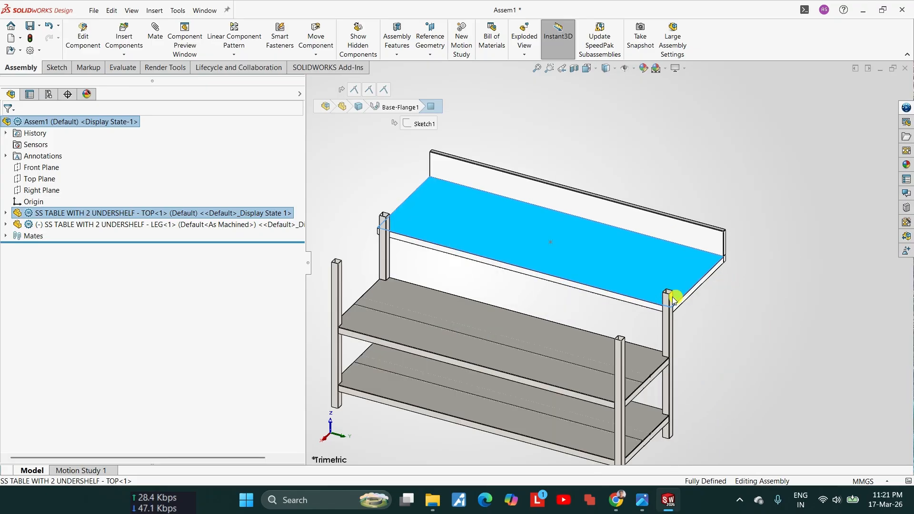
pyautogui.click(566, 305)
pyautogui.scroll(4, 480, 320)
pyautogui.click(474, 321)
pyautogui.scroll(-2, 547, 314)
pyautogui.scroll(2, 516, 310)
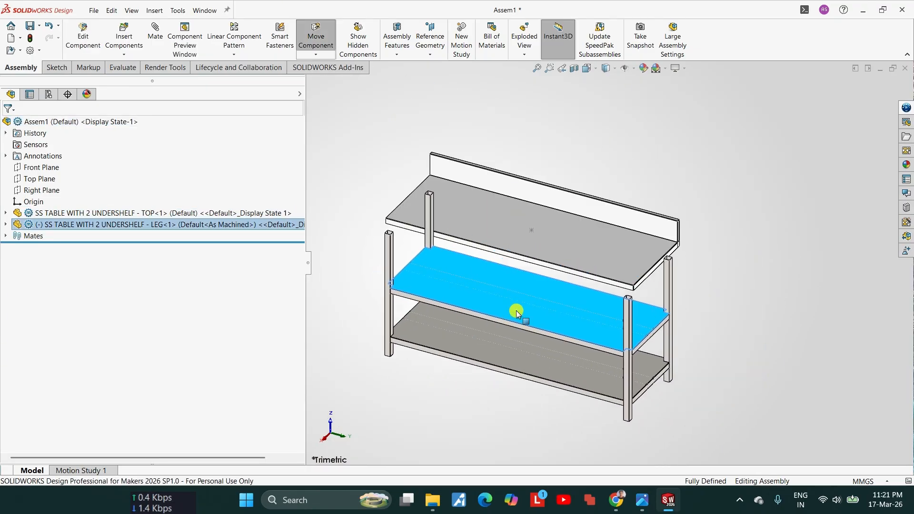
pyautogui.scroll(-5, 630, 316)
pyautogui.scroll(-8, 602, 369)
pyautogui.press('Escape')
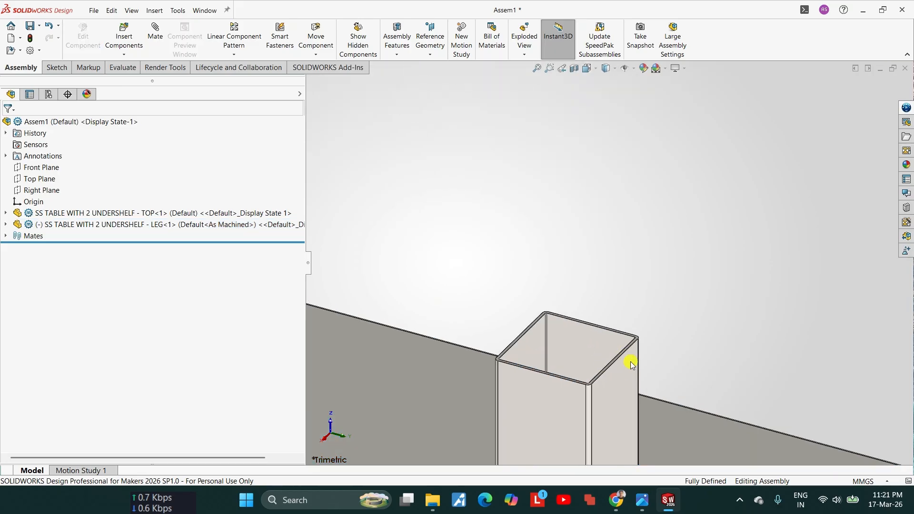
# Step: Mate the top end face of a leg coincident with the underside of the table top
pyautogui.scroll(-5, 643, 343)
pyautogui.scroll(3, 608, 333)
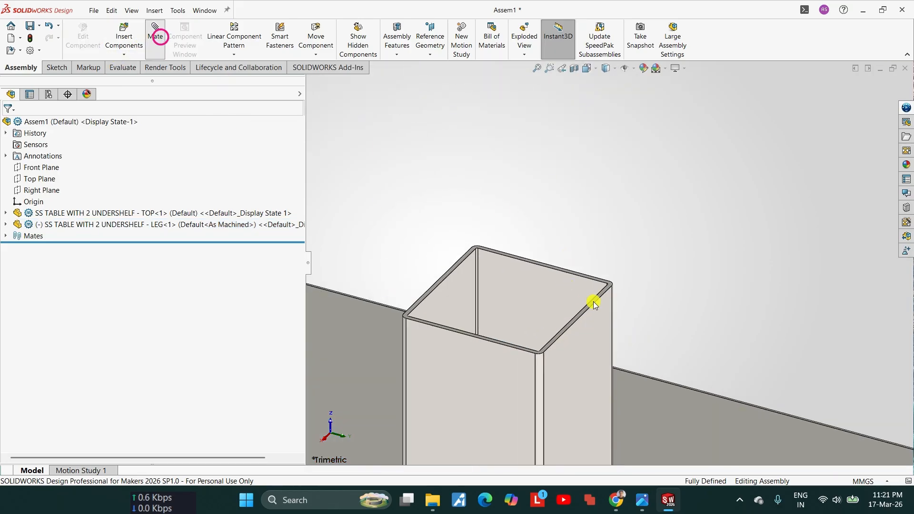
pyautogui.click(599, 287)
pyautogui.scroll(4, 587, 280)
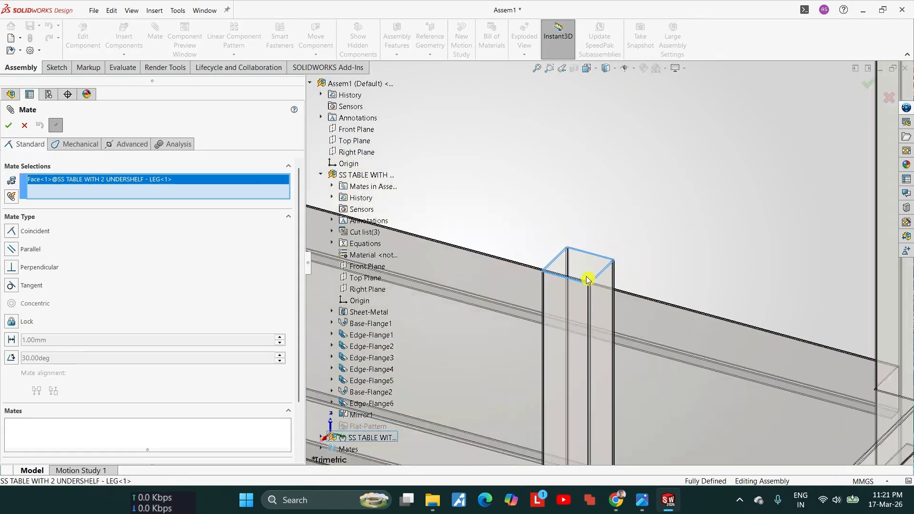
pyautogui.scroll(3, 588, 280)
pyautogui.moveTo(571, 204); pyautogui.dragTo(601, 296, button='middle')
pyautogui.scroll(-3, 619, 350)
pyautogui.click(577, 275)
pyautogui.scroll(5, 578, 267)
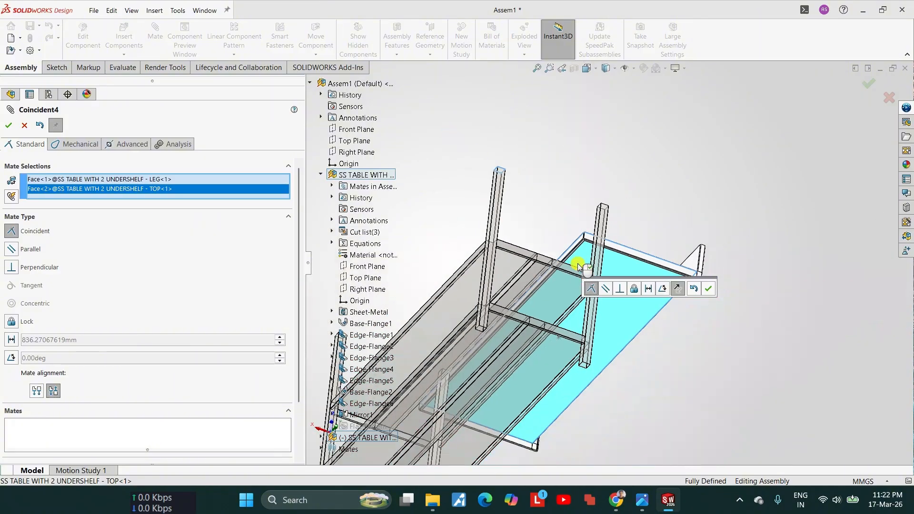
pyautogui.click(707, 288)
# Step: Mate the leg's outer end-side face coincident with the matching flange face under the short end of the table top
pyautogui.scroll(-5, 565, 281)
pyautogui.scroll(5, 485, 259)
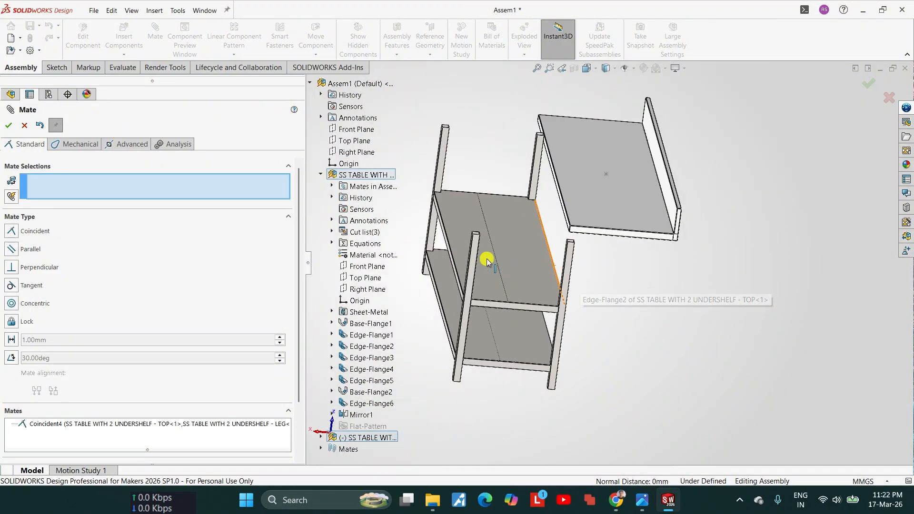
pyautogui.moveTo(485, 259); pyautogui.dragTo(540, 280, button='middle')
pyautogui.scroll(-7, 597, 281)
pyautogui.click(585, 247)
pyautogui.scroll(5, 583, 235)
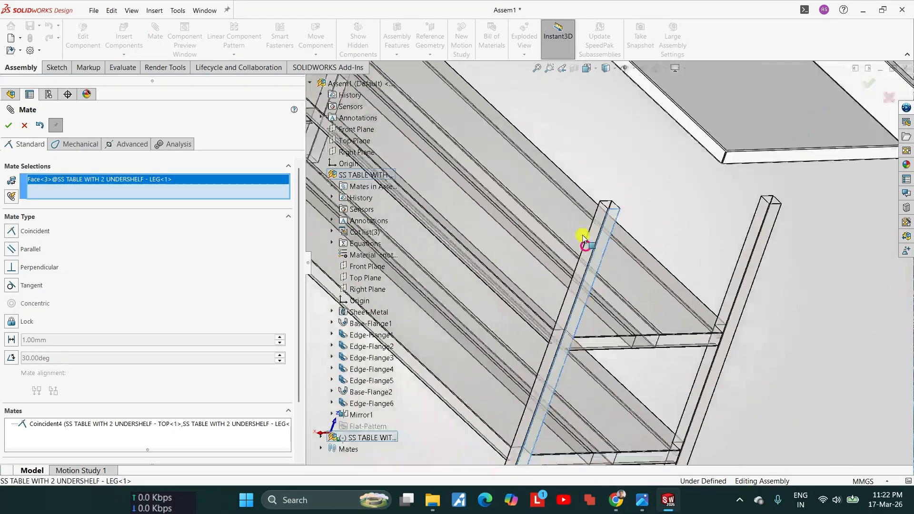
pyautogui.moveTo(583, 235); pyautogui.dragTo(673, 183, button='middle')
pyautogui.scroll(-7, 599, 213)
pyautogui.scroll(-5, 608, 253)
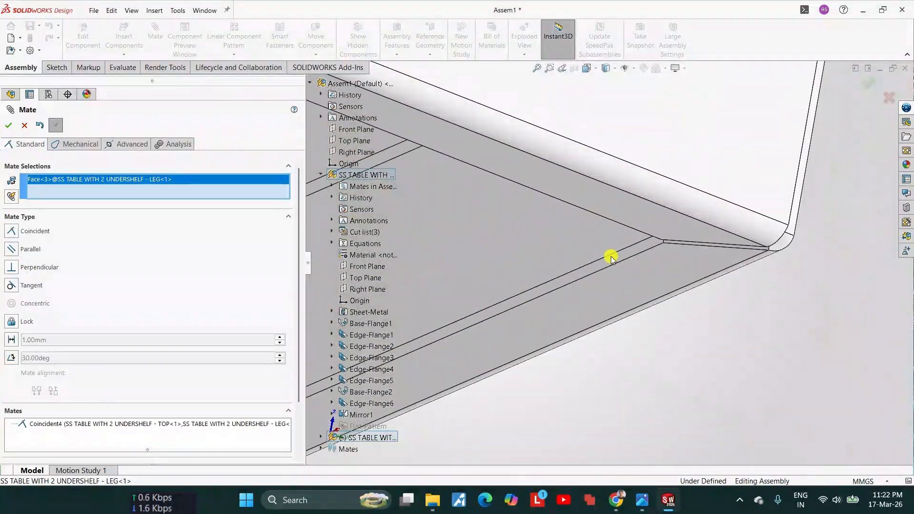
pyautogui.click(634, 255)
pyautogui.scroll(5, 606, 257)
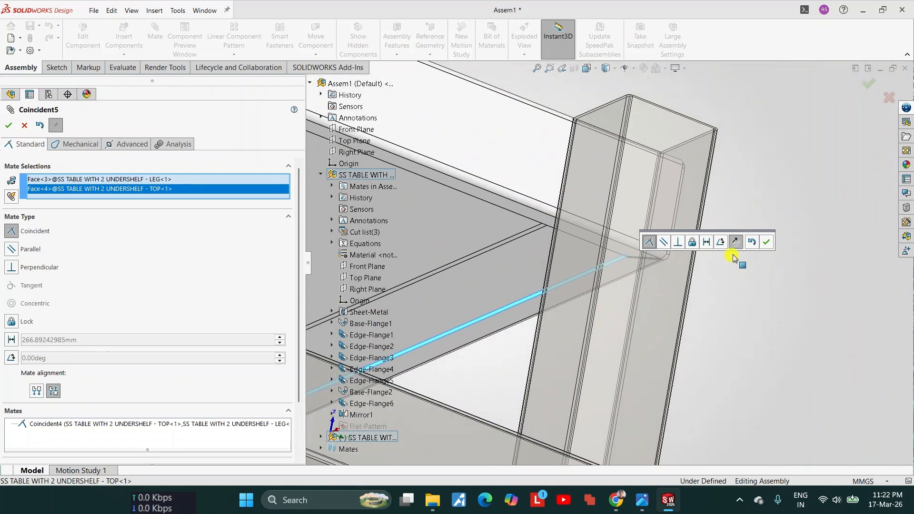
pyautogui.click(764, 243)
# Step: Mate the leg's front face coincident with the matching flange face under the table top's front edge and finish mating
pyautogui.moveTo(765, 247); pyautogui.dragTo(642, 247, button='middle')
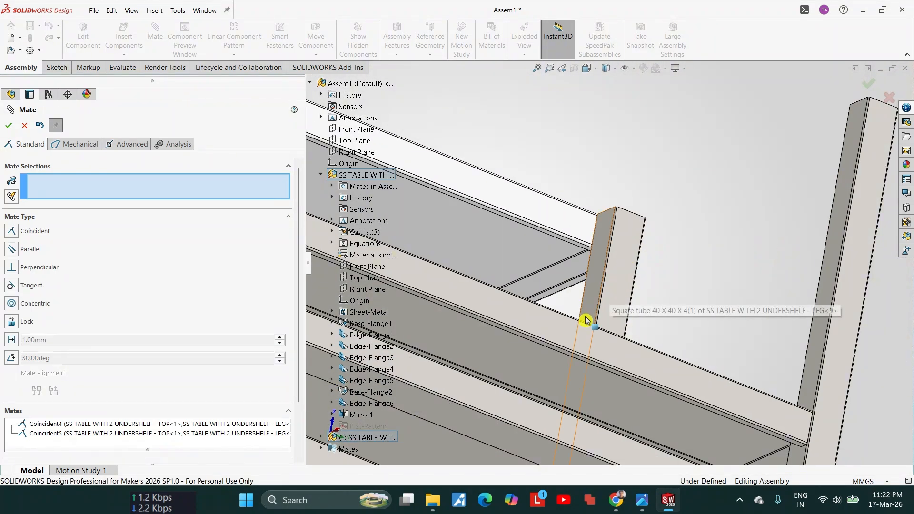
pyautogui.scroll(-3, 596, 299)
pyautogui.moveTo(595, 299); pyautogui.dragTo(555, 287, button='middle')
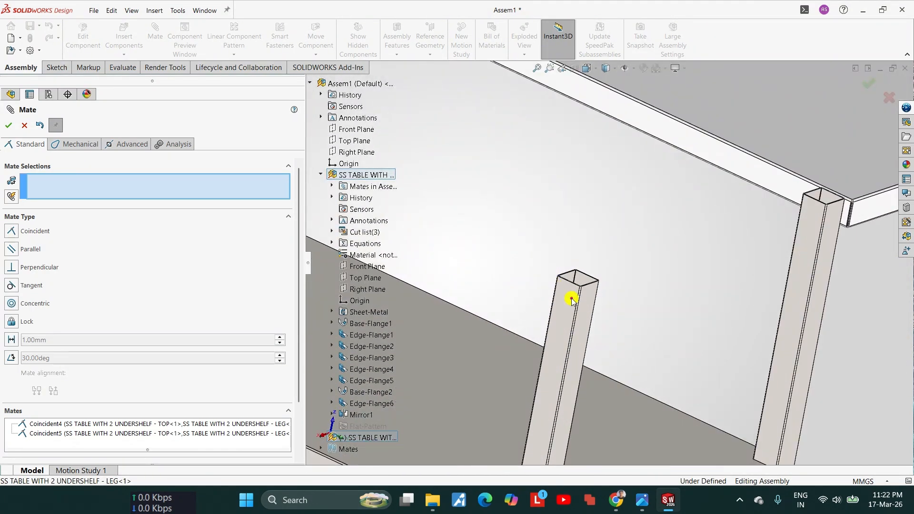
pyautogui.click(571, 300)
pyautogui.scroll(4, 566, 292)
pyautogui.scroll(-10, 561, 288)
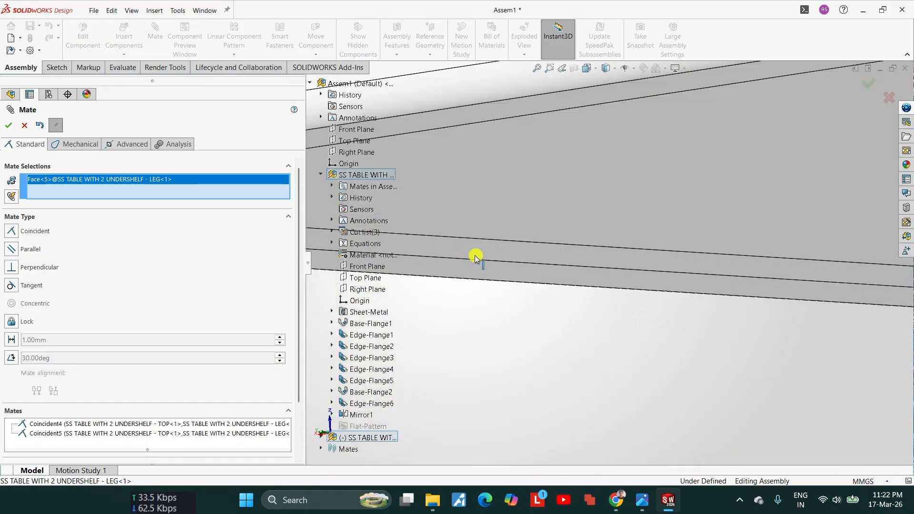
pyautogui.moveTo(472, 247)
pyautogui.mouseDown(button='middle')
pyautogui.moveTo(475, 256)
pyautogui.moveTo(476, 242)
pyautogui.mouseUp(button='middle')
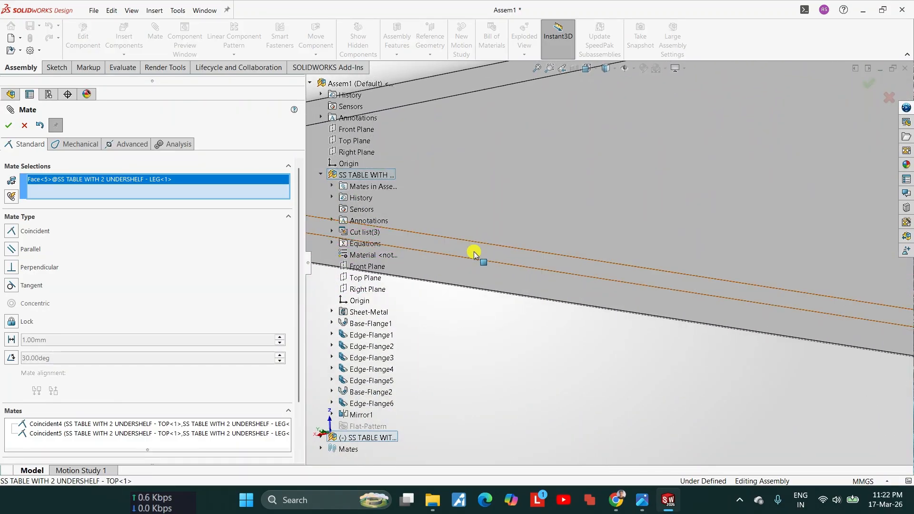
pyautogui.click(474, 254)
pyautogui.scroll(8, 556, 262)
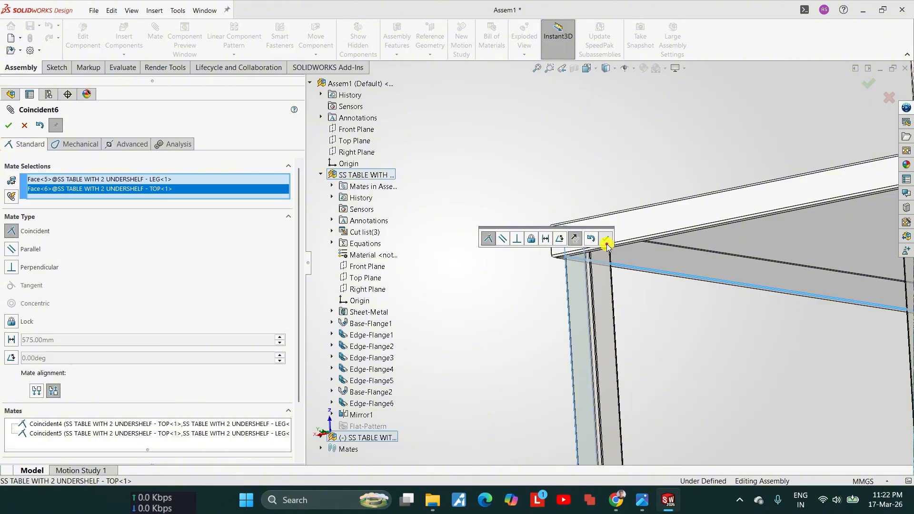
pyautogui.click(607, 245)
pyautogui.scroll(8, 606, 241)
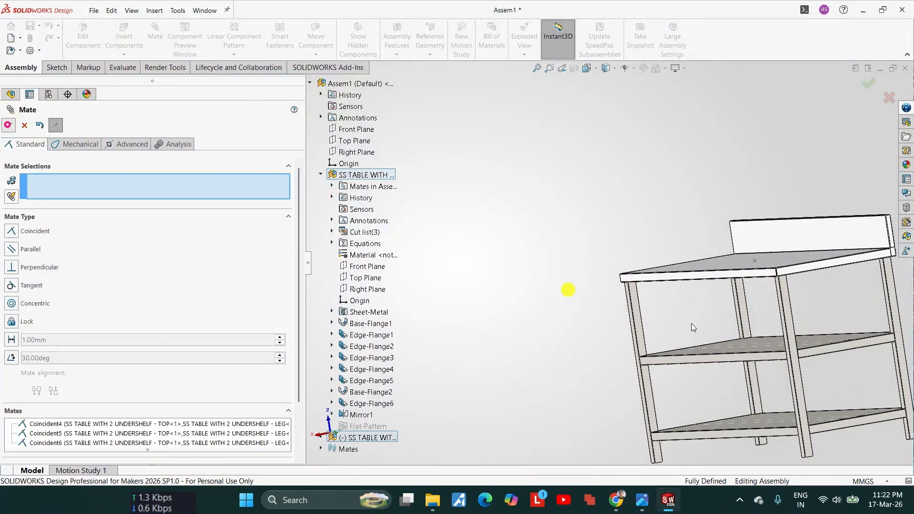
pyautogui.press('Escape')
# Step: Examine how the legs fit against the flanges at the corners of the table top
pyautogui.scroll(-15, 683, 198)
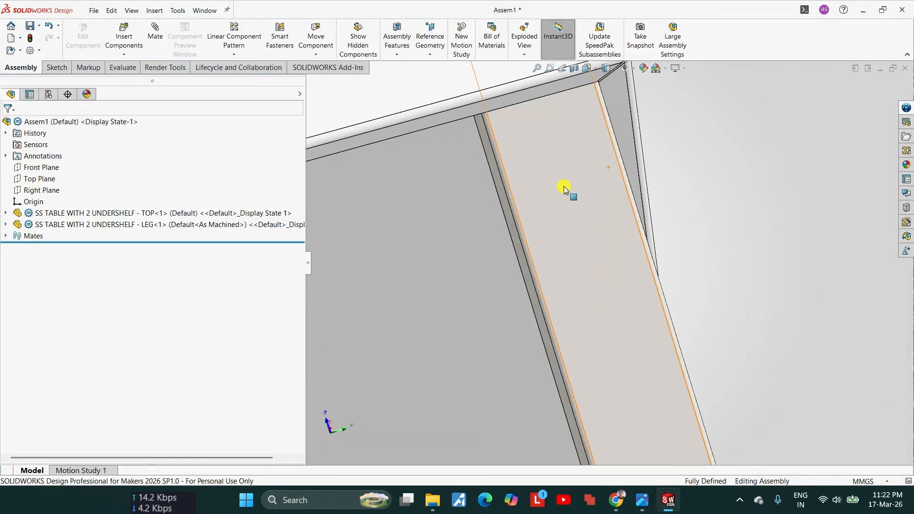
pyautogui.scroll(-2, 611, 134)
pyautogui.moveTo(611, 134); pyautogui.dragTo(598, 147, button='middle')
pyautogui.scroll(3, 598, 147)
pyautogui.scroll(-4, 619, 142)
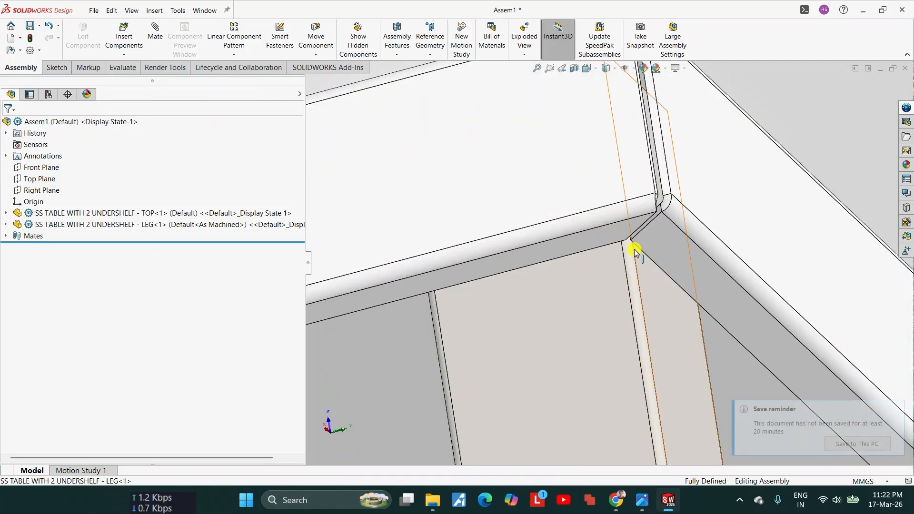
pyautogui.scroll(6, 559, 265)
pyautogui.scroll(-3, 363, 320)
pyautogui.scroll(-3, 342, 279)
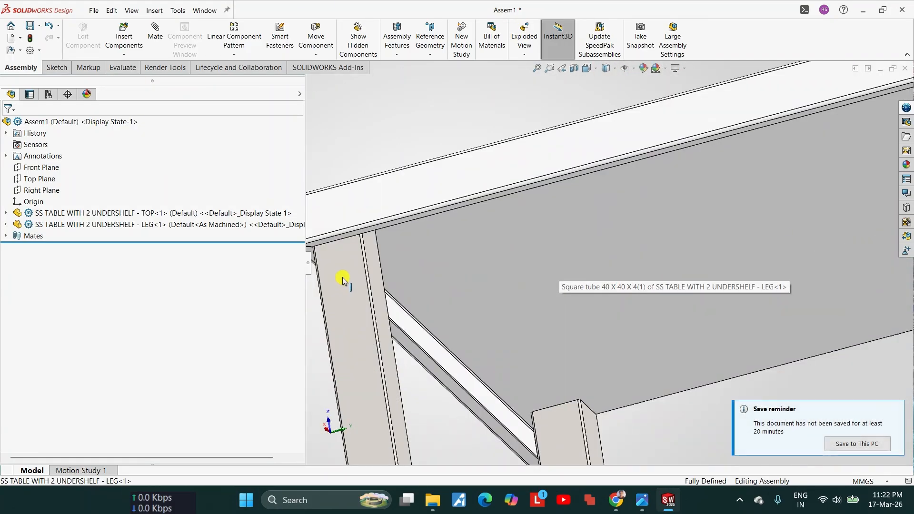
pyautogui.scroll(4, 484, 250)
pyautogui.scroll(-3, 744, 225)
pyautogui.moveTo(760, 223); pyautogui.dragTo(708, 261, button='middle')
pyautogui.scroll(5, 622, 275)
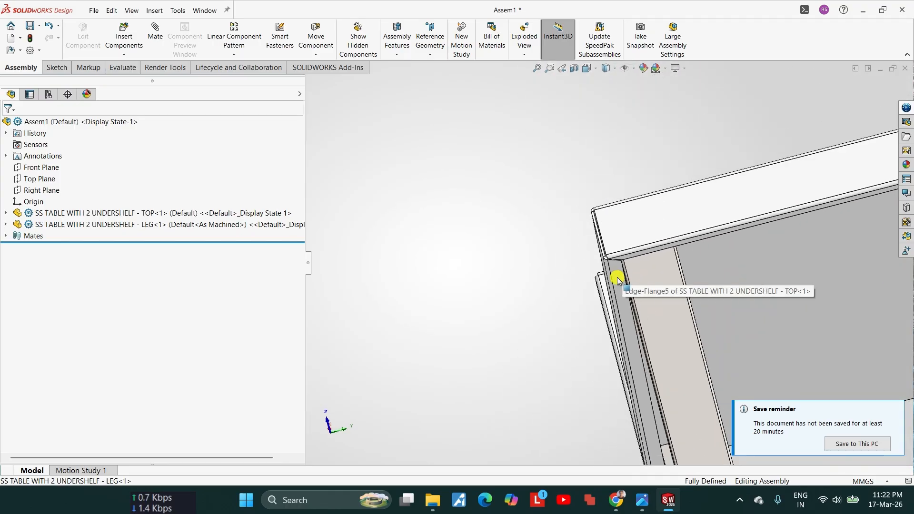
pyautogui.scroll(-5, 806, 245)
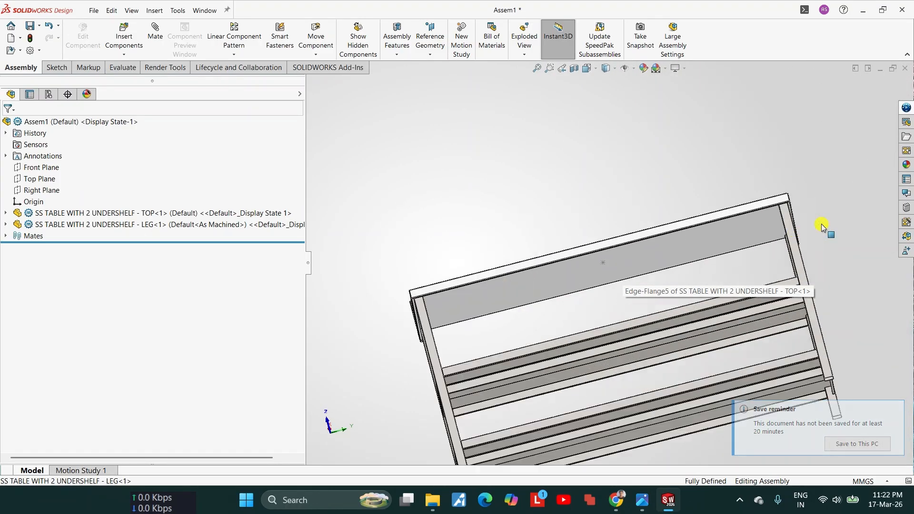
pyautogui.moveTo(710, 216); pyautogui.dragTo(650, 305, button='middle')
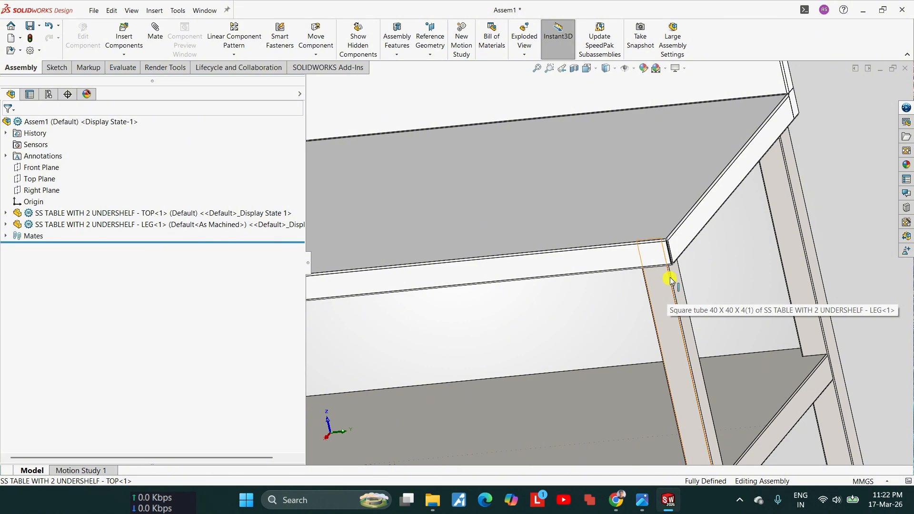
pyautogui.moveTo(670, 281); pyautogui.dragTo(671, 360, button='middle')
pyautogui.scroll(-4, 657, 214)
pyautogui.scroll(4, 638, 273)
pyautogui.scroll(5, 809, 314)
# Step: Reduce the leg frame's front-to-back spacing dimension by 3 mm to 520 mm and rebuild the assembly
pyautogui.click(800, 343)
pyautogui.scroll(3, 800, 343)
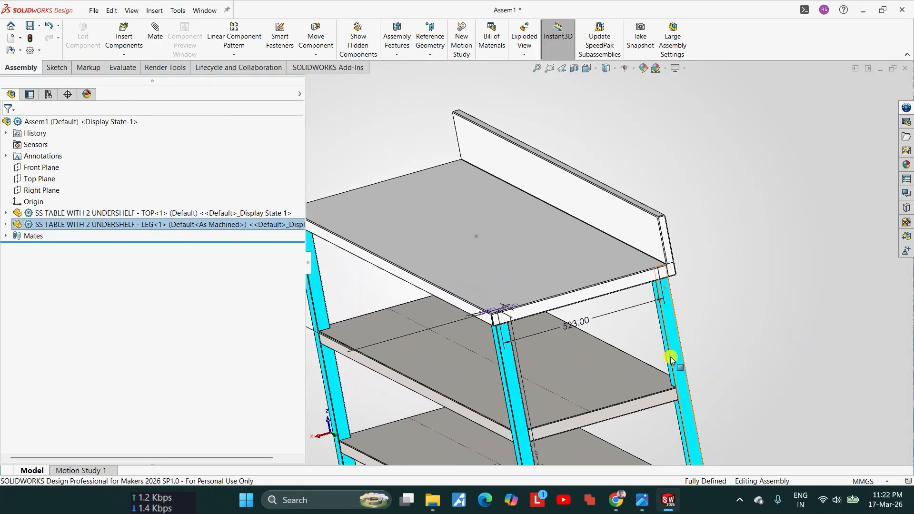
pyautogui.doubleClick(566, 325)
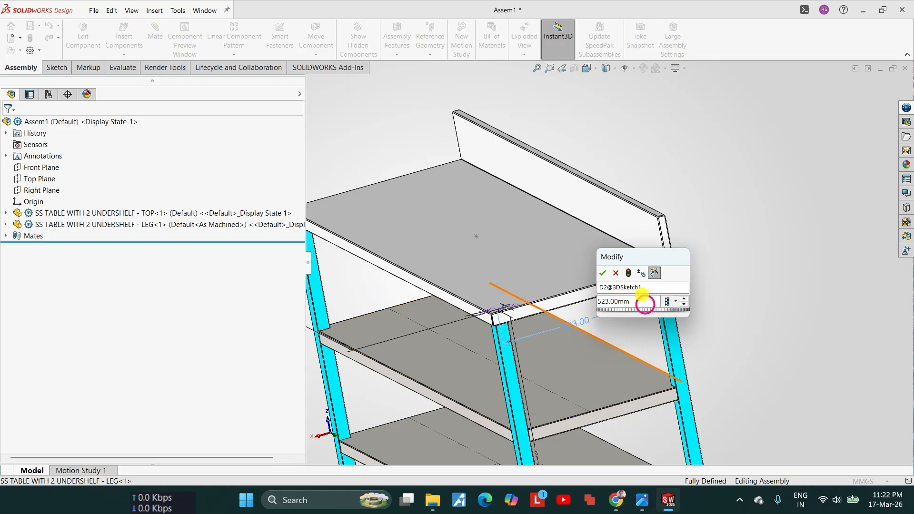
pyautogui.write('-3')
pyautogui.press('Return')
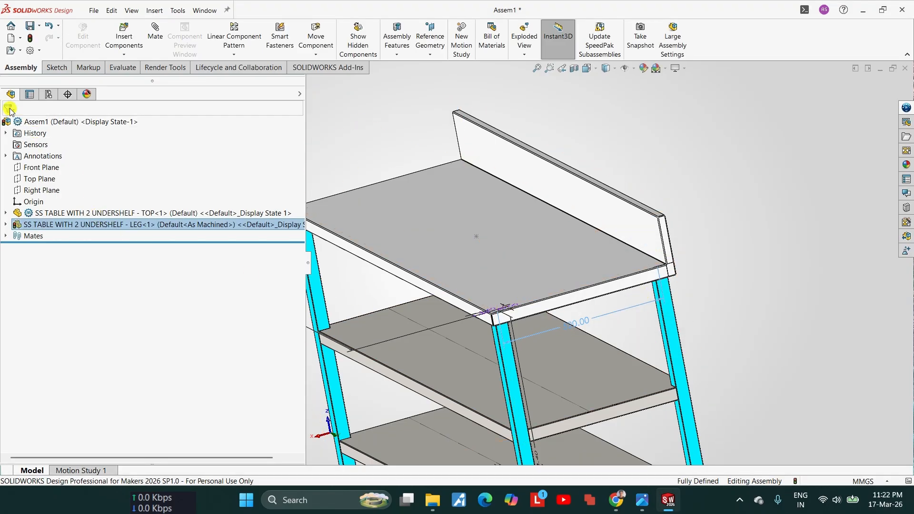
pyautogui.click(362, 256)
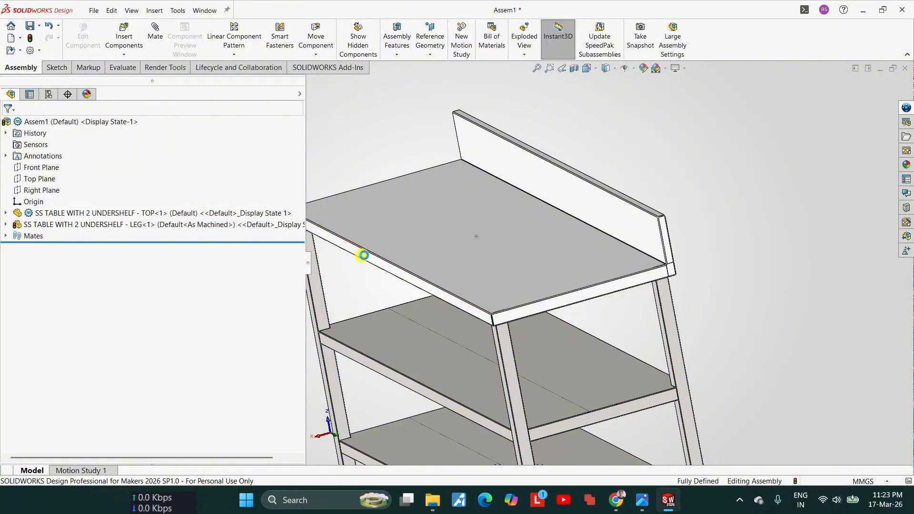
# Step: Examine how the rear legs fit under the table top and its backsplash at the corners
pyautogui.scroll(-3, 715, 310)
pyautogui.moveTo(638, 266); pyautogui.dragTo(450, 402, button='middle')
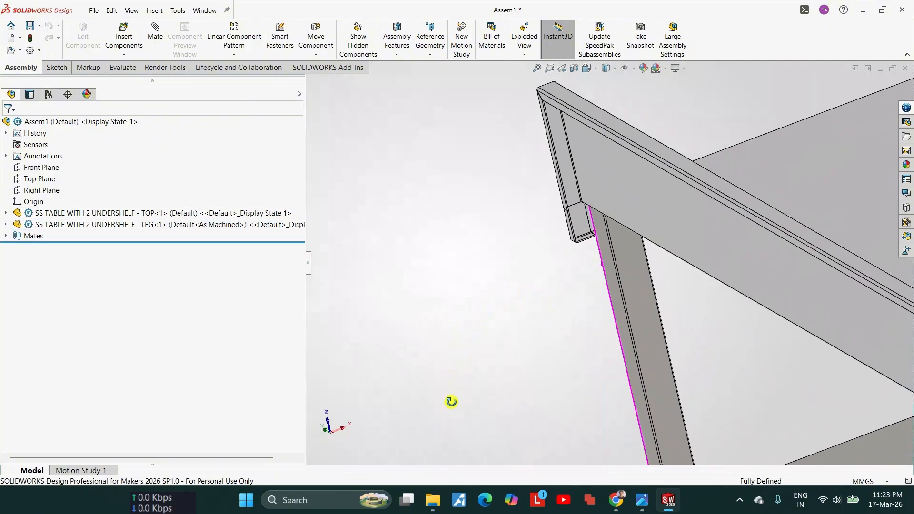
pyautogui.scroll(-3, 591, 219)
pyautogui.scroll(-2, 590, 219)
pyautogui.moveTo(573, 135); pyautogui.dragTo(566, 91, button='middle')
pyautogui.scroll(5, 564, 190)
pyautogui.moveTo(563, 204); pyautogui.dragTo(694, 242, button='middle')
pyautogui.scroll(3, 704, 244)
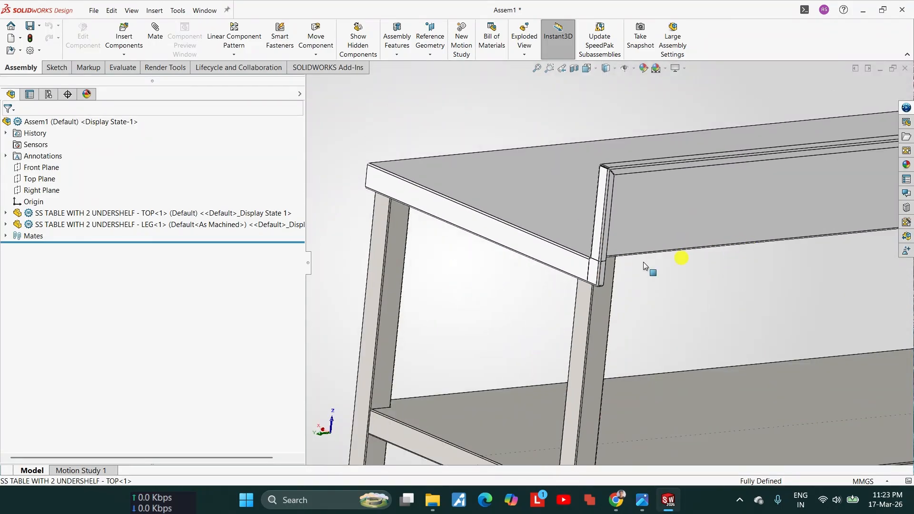
pyautogui.scroll(3, 618, 267)
pyautogui.moveTo(589, 264); pyautogui.dragTo(526, 244, button='middle')
# Step: Open the table top part in its own window and start configuring its material
pyautogui.click(524, 243)
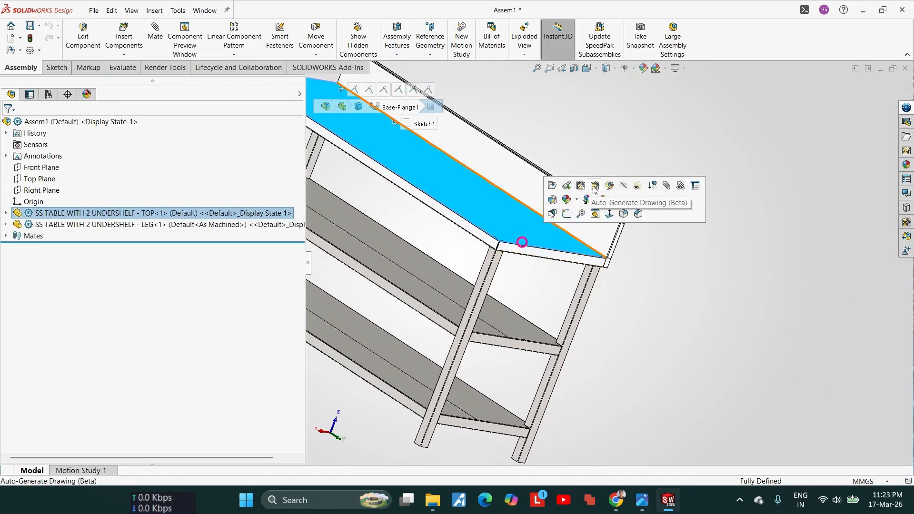
pyautogui.click(566, 187)
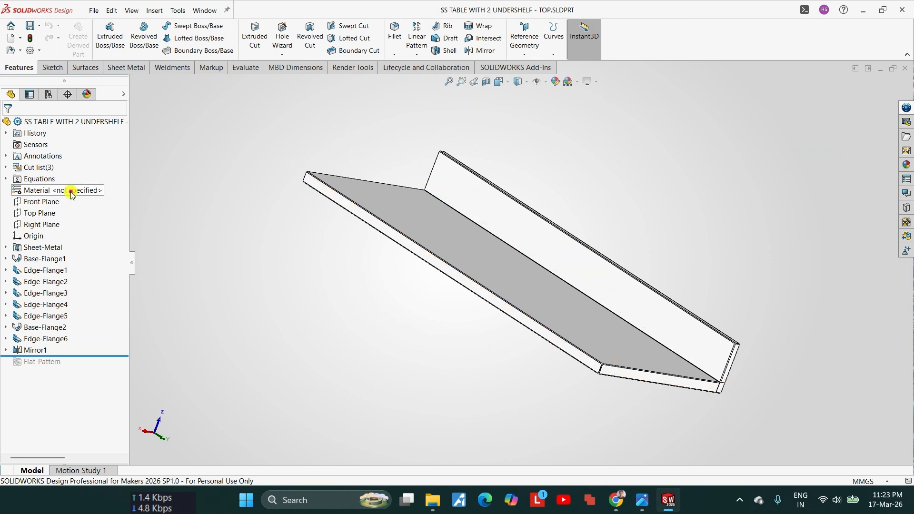
pyautogui.rightClick(71, 193)
pyautogui.click(143, 198)
pyautogui.click(250, 122)
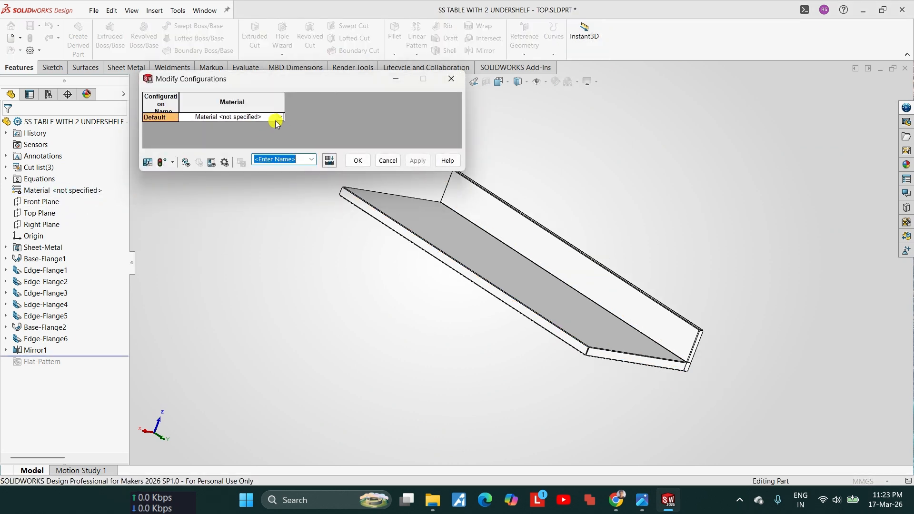
# Step: Assign the material AISI 304 to the table top's Default configuration and confirm the configuration changes
pyautogui.click(281, 119)
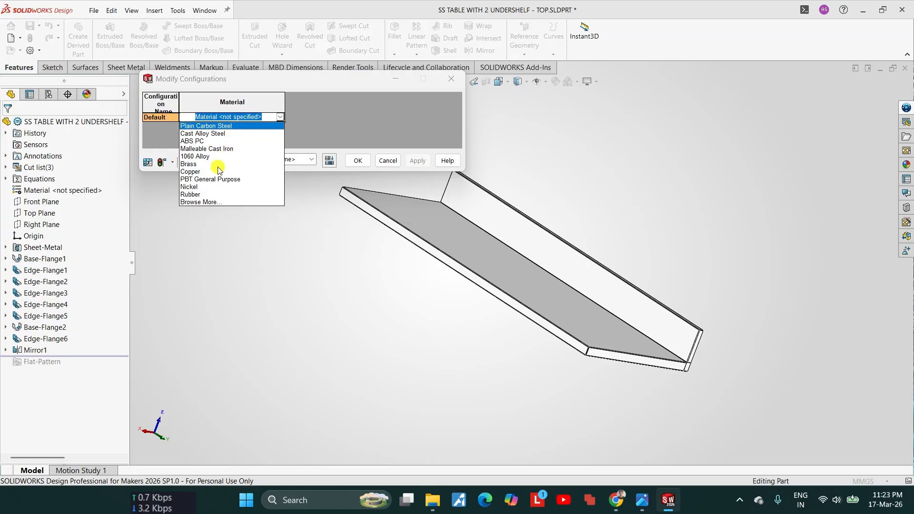
pyautogui.click(207, 203)
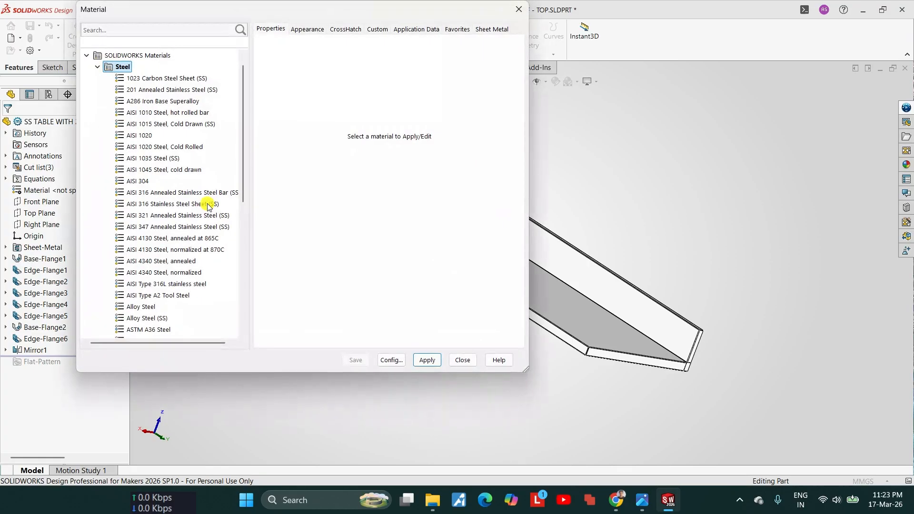
pyautogui.click(139, 180)
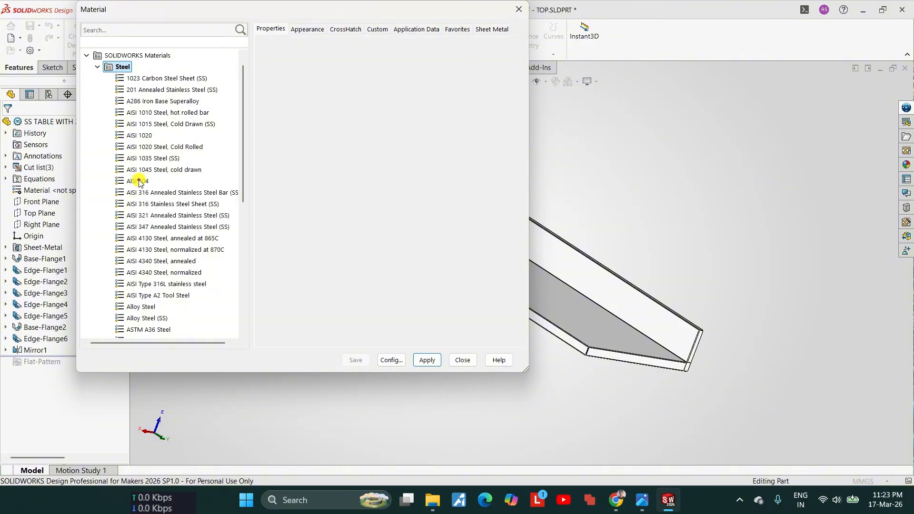
pyautogui.click(427, 361)
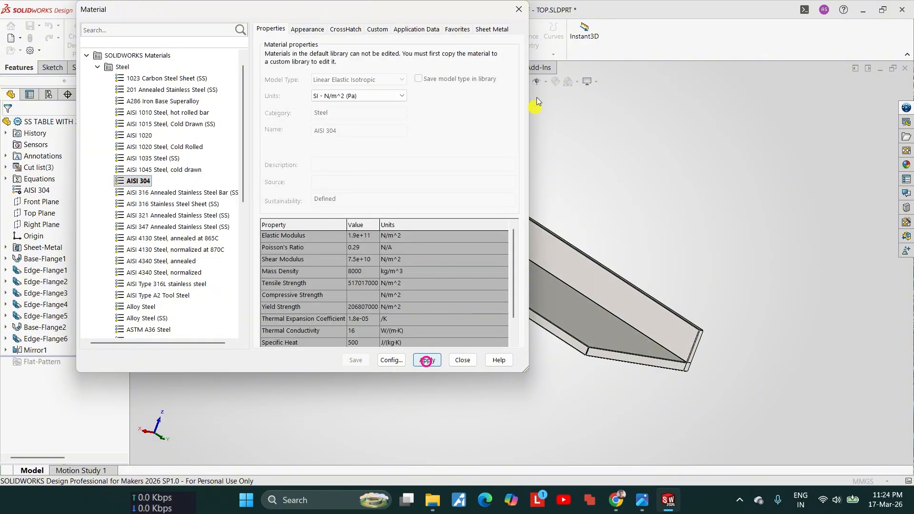
pyautogui.click(521, 16)
pyautogui.scroll(3, 612, 379)
pyautogui.moveTo(612, 380); pyautogui.dragTo(567, 412, button='middle')
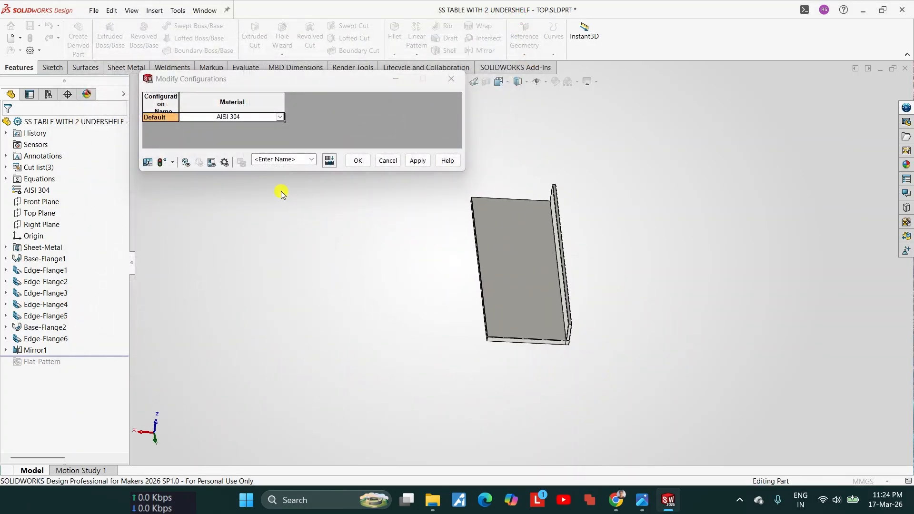
pyautogui.click(355, 161)
pyautogui.moveTo(548, 285); pyautogui.dragTo(548, 309, button='middle')
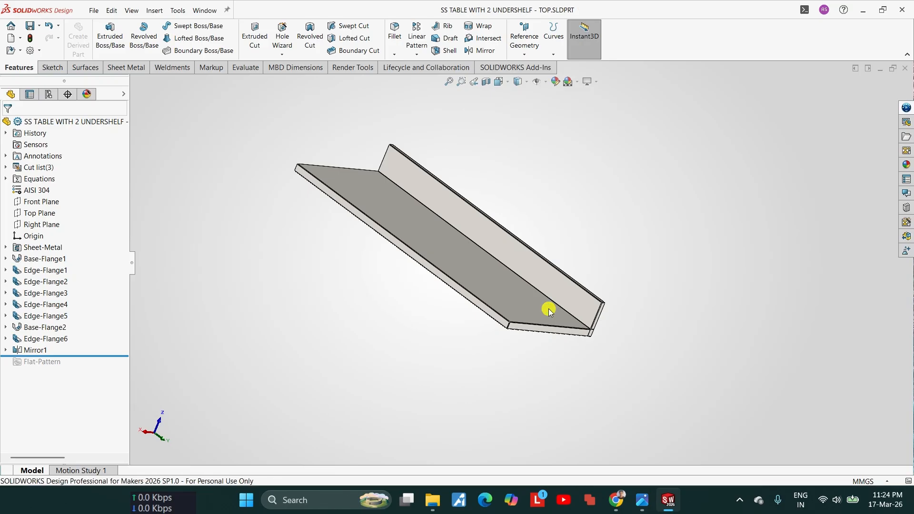
# Step: Switch back to the table assembly and rebuild it with the changed part
pyautogui.moveTo(664, 505)
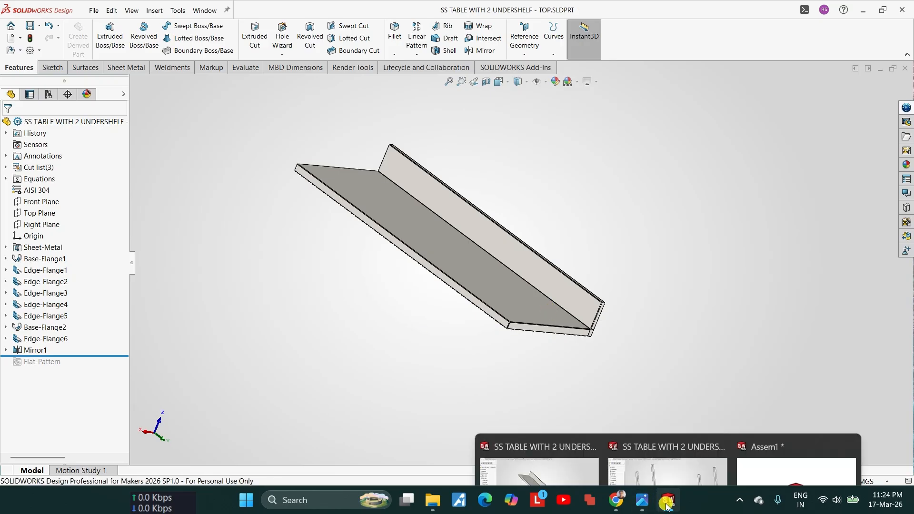
pyautogui.click(712, 467)
pyautogui.click(763, 443)
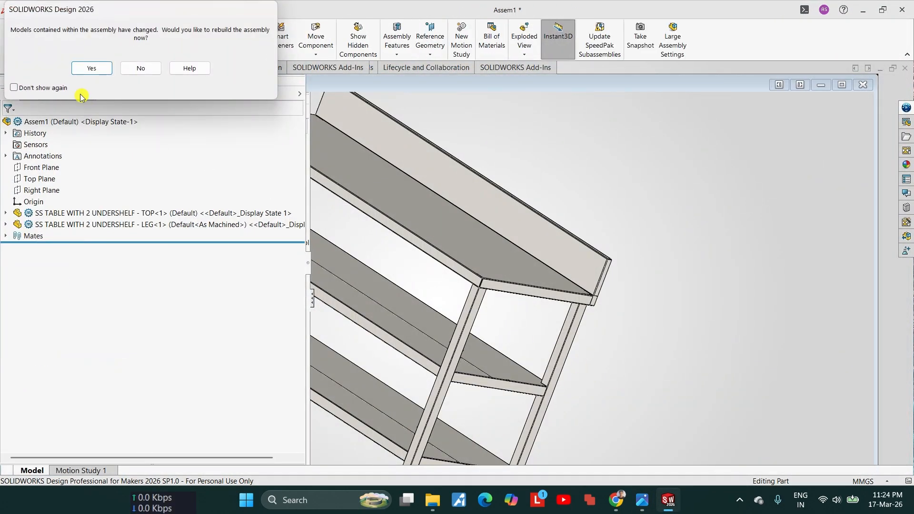
pyautogui.click(86, 72)
# Step: Inspect the assembled table and compare it with the dimensioned reference photo shopping.jpg
pyautogui.scroll(4, 573, 258)
pyautogui.moveTo(573, 259); pyautogui.dragTo(518, 253, button='middle')
pyautogui.scroll(-5, 576, 276)
pyautogui.scroll(6, 518, 252)
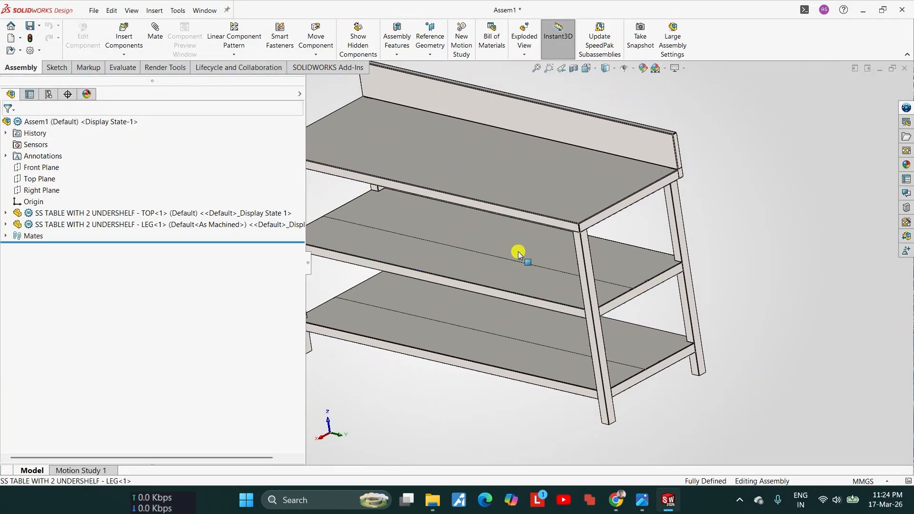
pyautogui.scroll(-3, 557, 235)
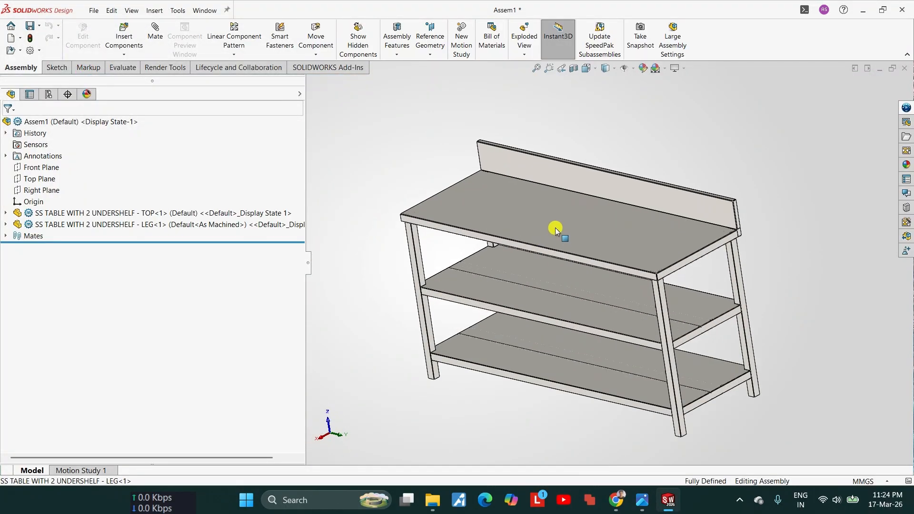
pyautogui.click(644, 501)
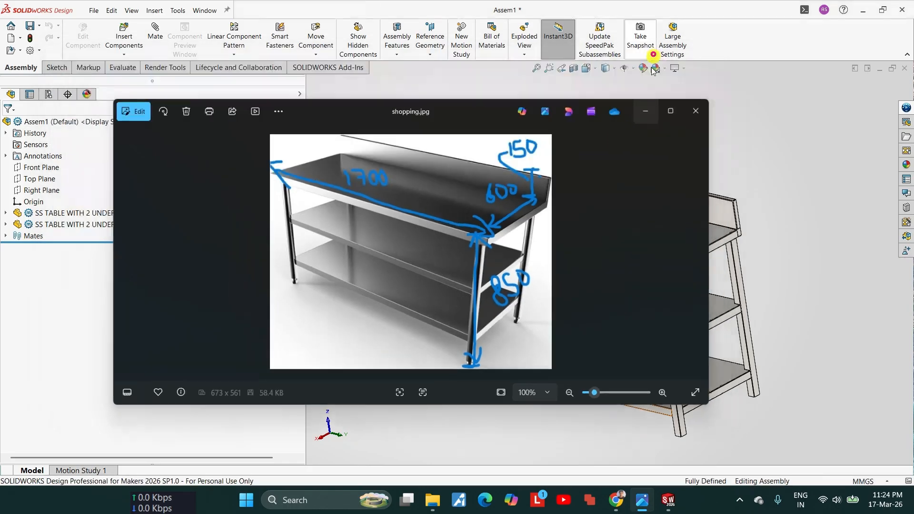
pyautogui.click(655, 60)
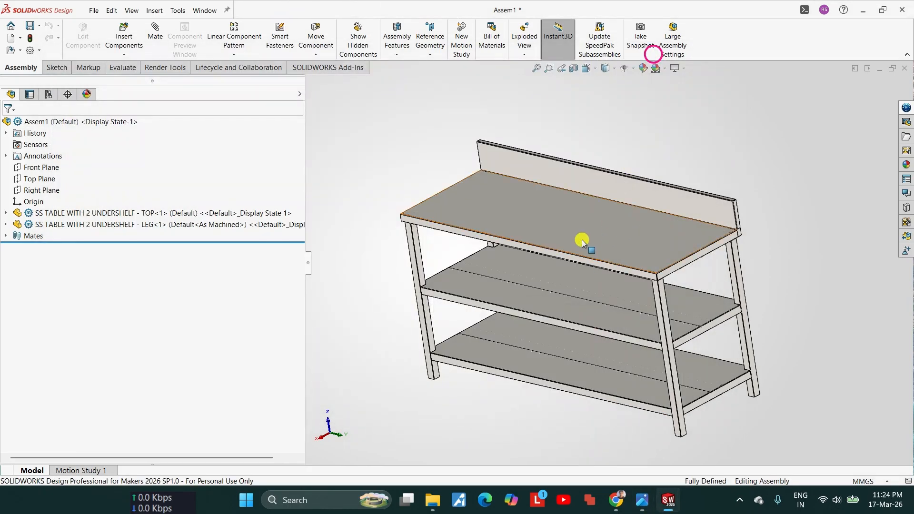
pyautogui.scroll(-2, 666, 273)
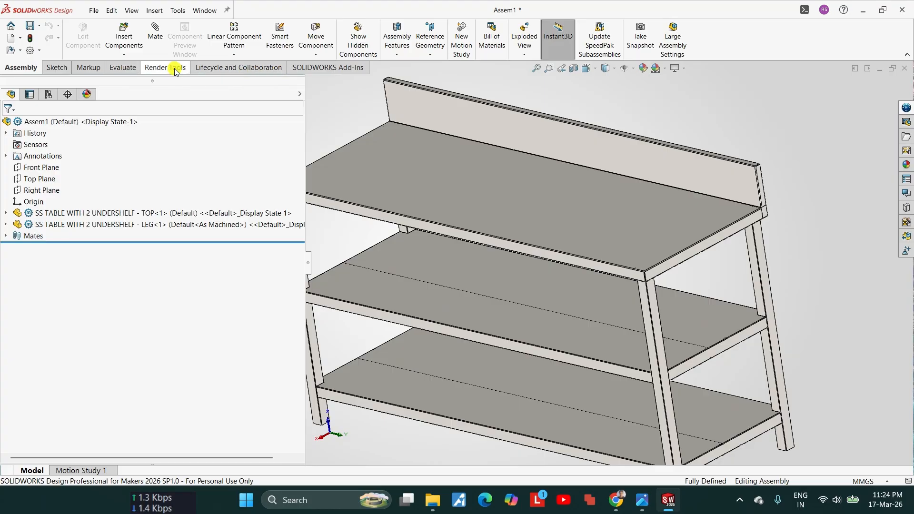
# Step: Measure the table top's overall length between the outer faces of its two short end flanges
pyautogui.click(119, 70)
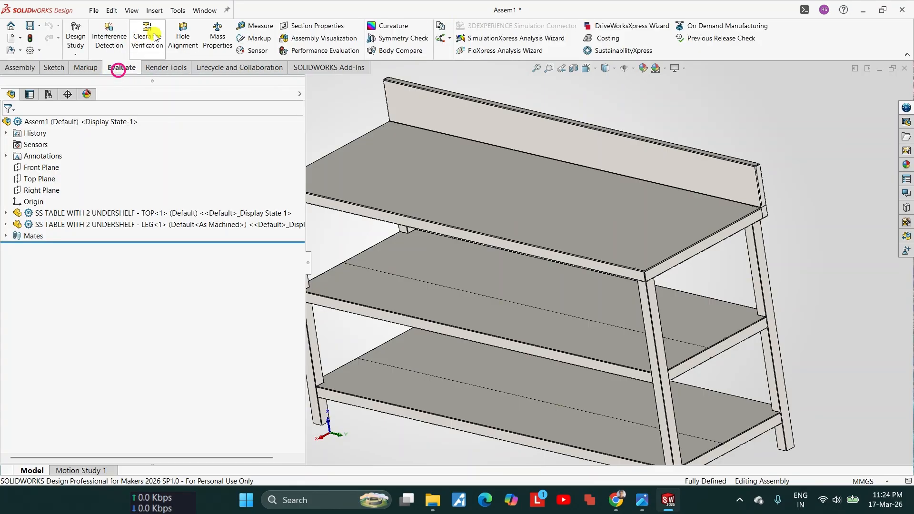
pyautogui.click(249, 27)
pyautogui.scroll(-4, 601, 235)
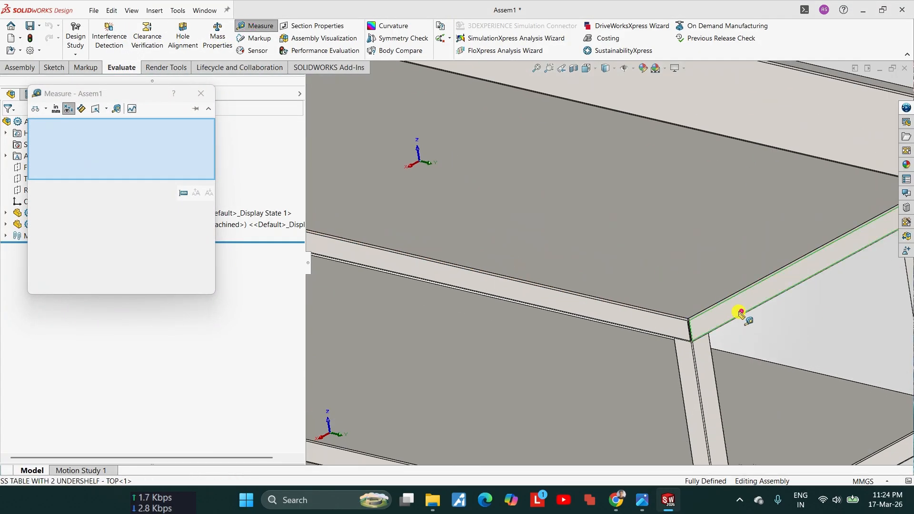
pyautogui.click(741, 312)
pyautogui.scroll(5, 618, 279)
pyautogui.scroll(-5, 380, 204)
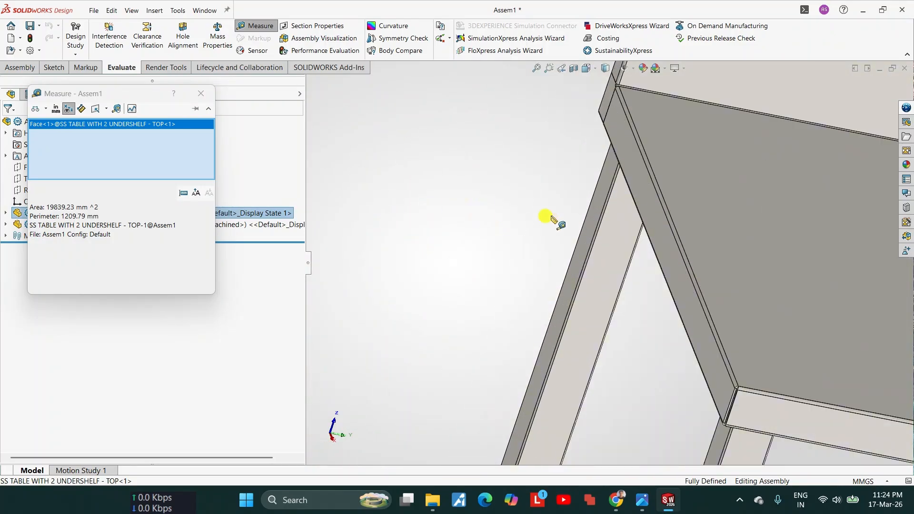
pyautogui.click(648, 206)
pyautogui.scroll(5, 657, 231)
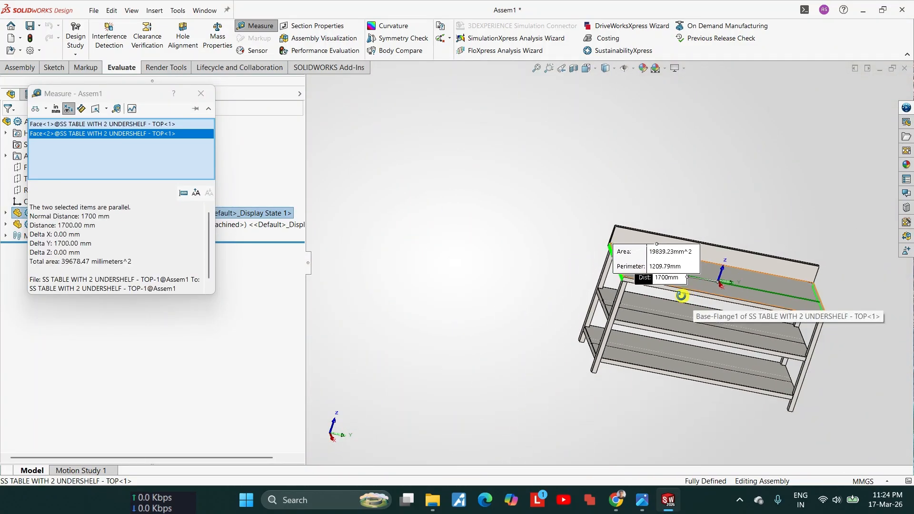
pyautogui.scroll(-5, 752, 292)
pyautogui.press('Escape')
pyautogui.scroll(3, 731, 275)
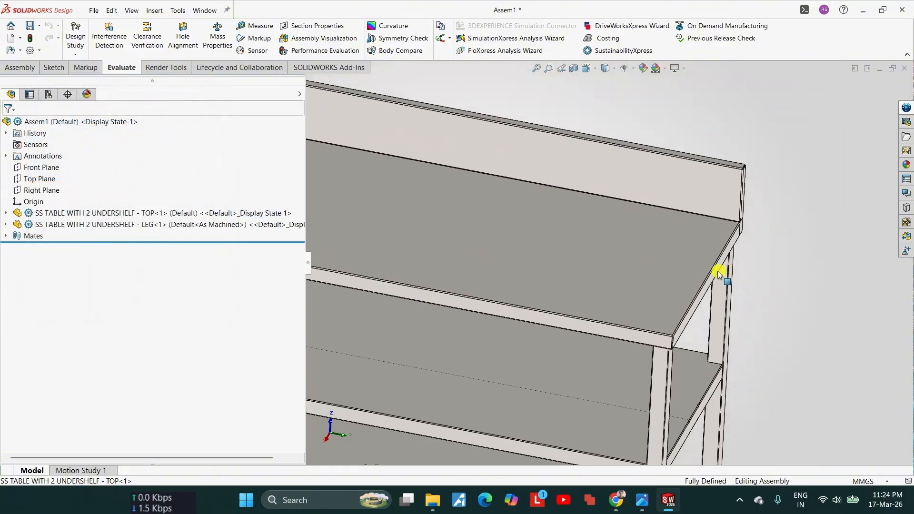
# Step: Check the sketch dimensions of the table top's surface and of the flange along the backsplash's upper edge
pyautogui.click(656, 274)
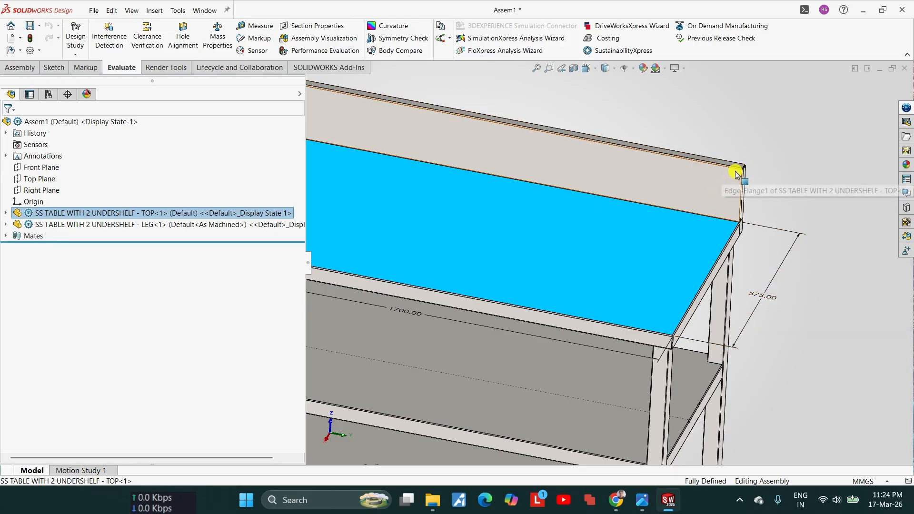
pyautogui.scroll(-4, 745, 188)
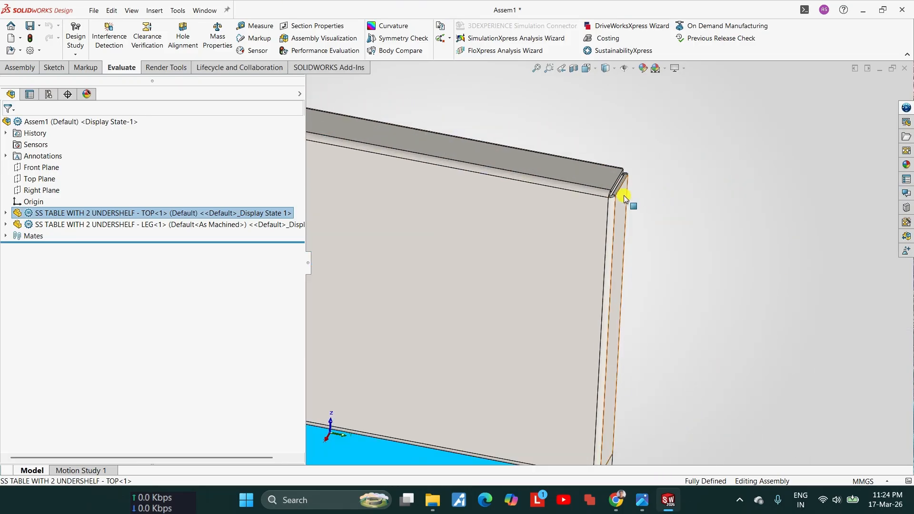
pyautogui.click(567, 172)
pyautogui.moveTo(566, 172); pyautogui.dragTo(595, 254, button='middle')
pyautogui.scroll(-3, 592, 257)
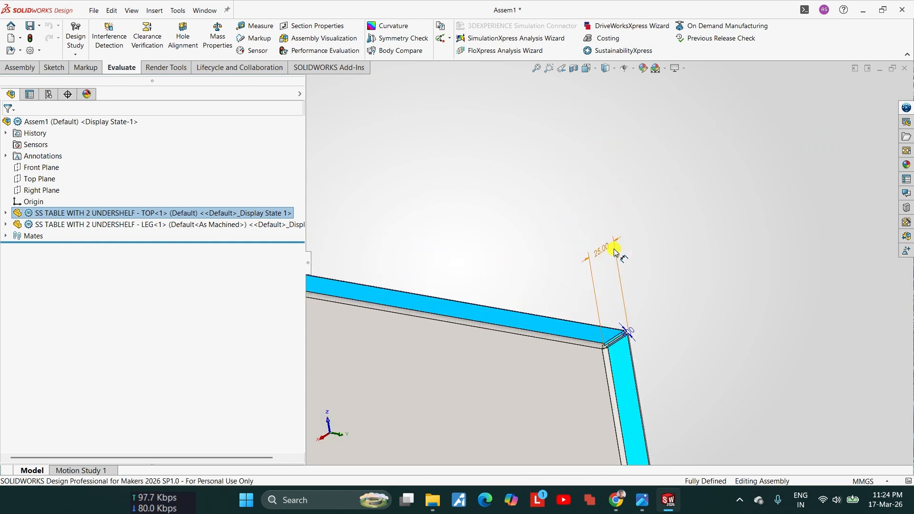
pyautogui.scroll(6, 597, 308)
pyautogui.moveTo(590, 318); pyautogui.dragTo(602, 335, button='middle')
pyautogui.scroll(-4, 591, 301)
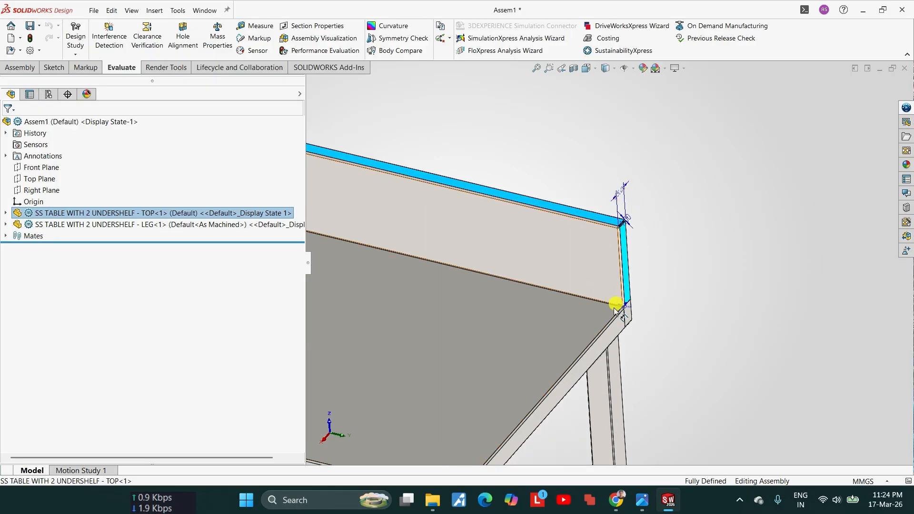
# Step: Recheck the front-to-back depth dimension of the table top's main surface and clear the selection
pyautogui.click(539, 335)
pyautogui.scroll(3, 538, 334)
pyautogui.scroll(-3, 580, 321)
pyautogui.click(581, 319)
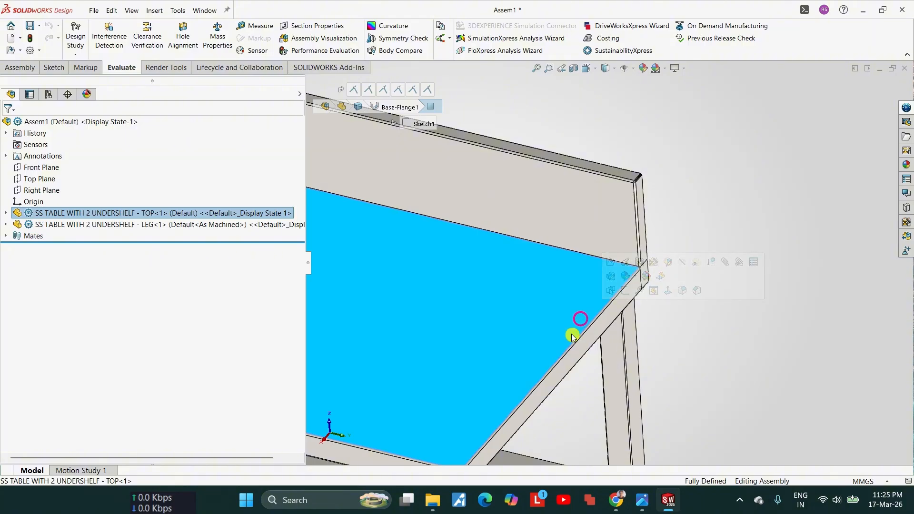
pyautogui.doubleClick(559, 328)
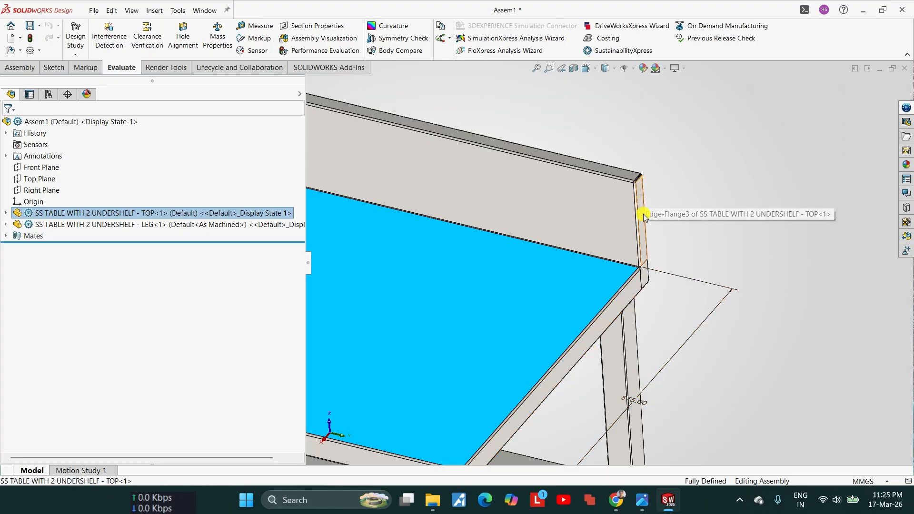
pyautogui.press('Escape')
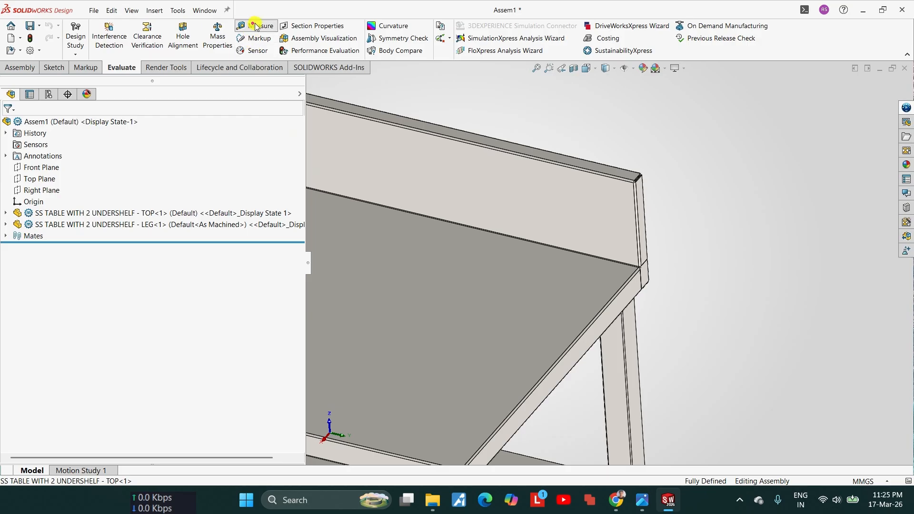
# Step: Measure the table top's overall depth between the front flange's outer face and the rear lip along the backsplash's upper edge
pyautogui.click(255, 26)
pyautogui.scroll(5, 518, 269)
pyautogui.scroll(-5, 559, 347)
pyautogui.click(550, 346)
pyautogui.scroll(4, 590, 258)
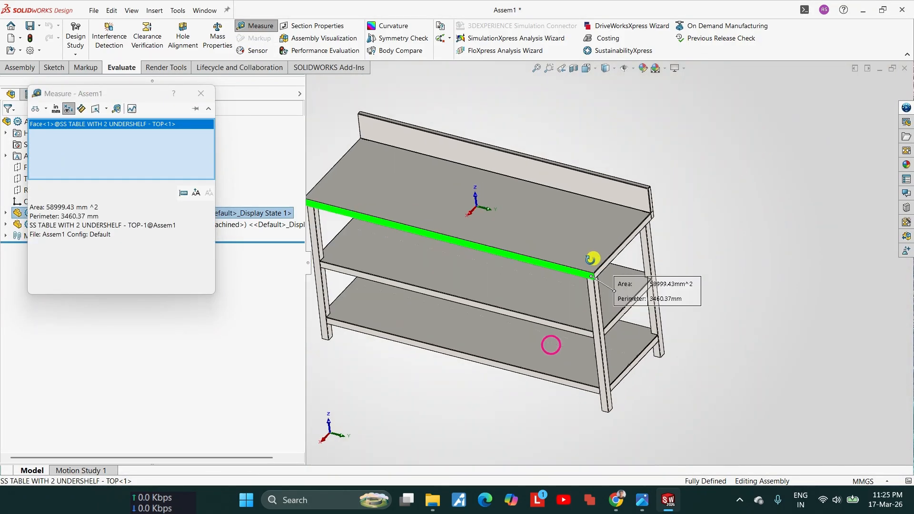
pyautogui.moveTo(592, 258); pyautogui.dragTo(514, 253, button='middle')
pyautogui.scroll(-8, 514, 252)
pyautogui.click(566, 276)
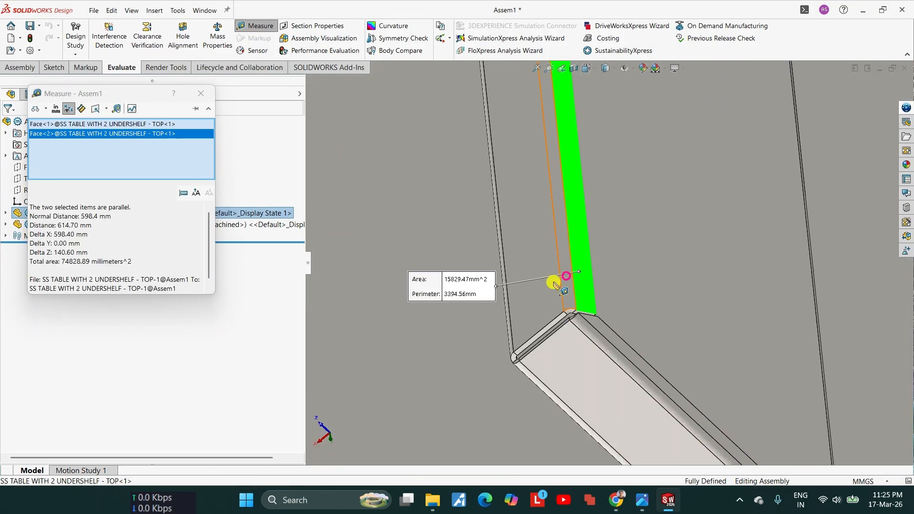
pyautogui.scroll(5, 553, 285)
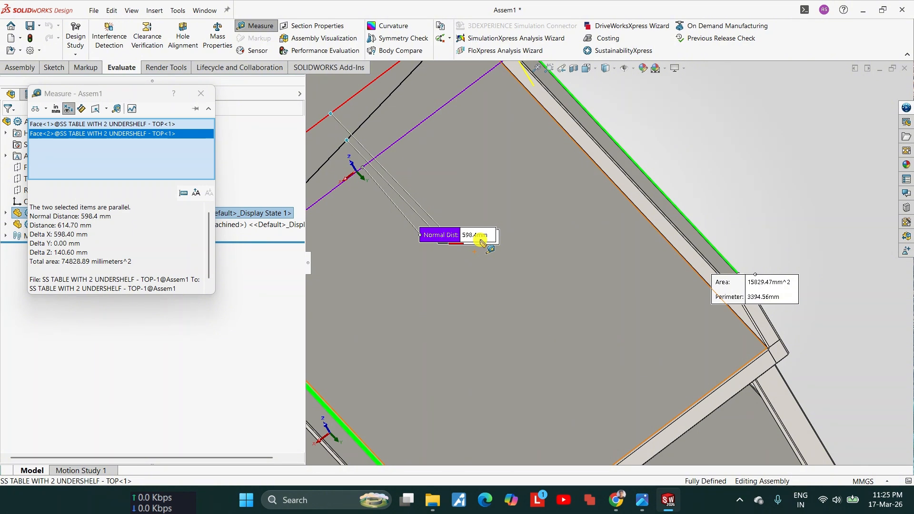
# Step: Spread out the depth measurement's labels over the table top, inspect the individual distances, and close the measurement
pyautogui.moveTo(456, 234); pyautogui.dragTo(515, 208)
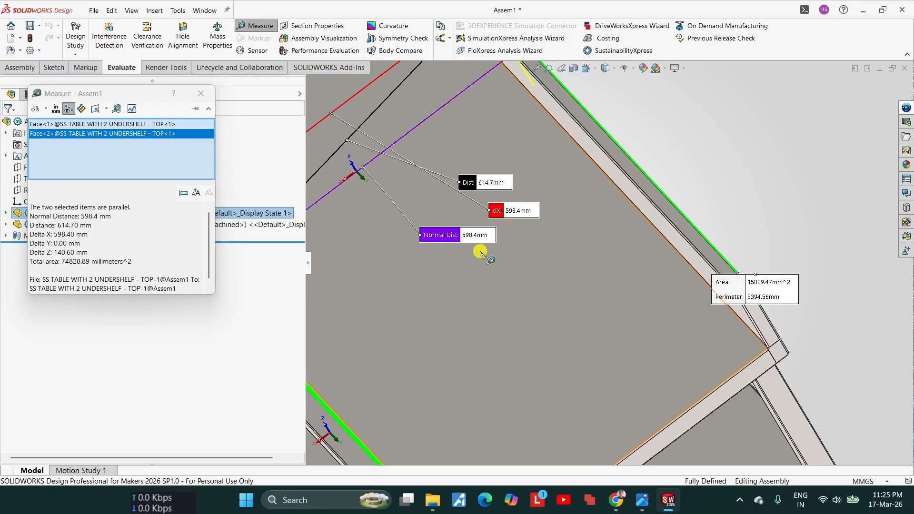
pyautogui.scroll(3, 552, 287)
pyautogui.moveTo(551, 286); pyautogui.dragTo(497, 195, button='middle')
pyautogui.scroll(-3, 440, 318)
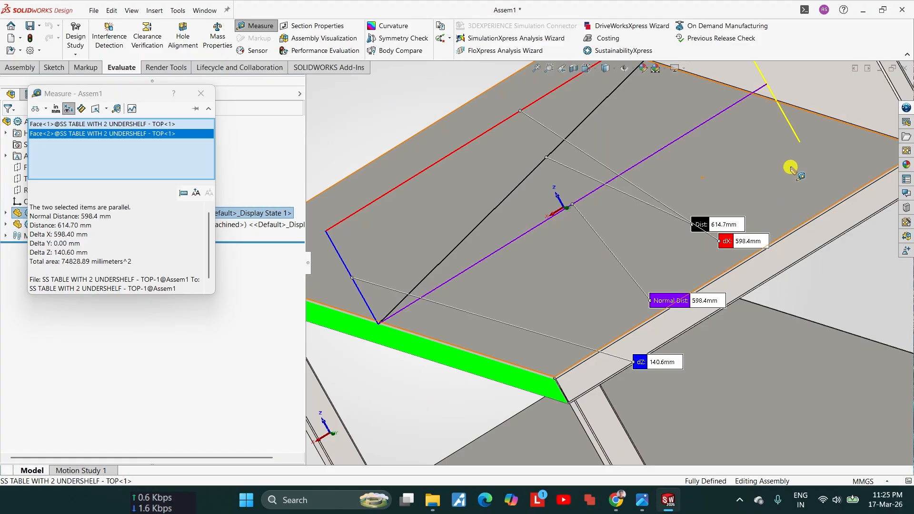
pyautogui.scroll(4, 742, 190)
pyautogui.scroll(-5, 630, 269)
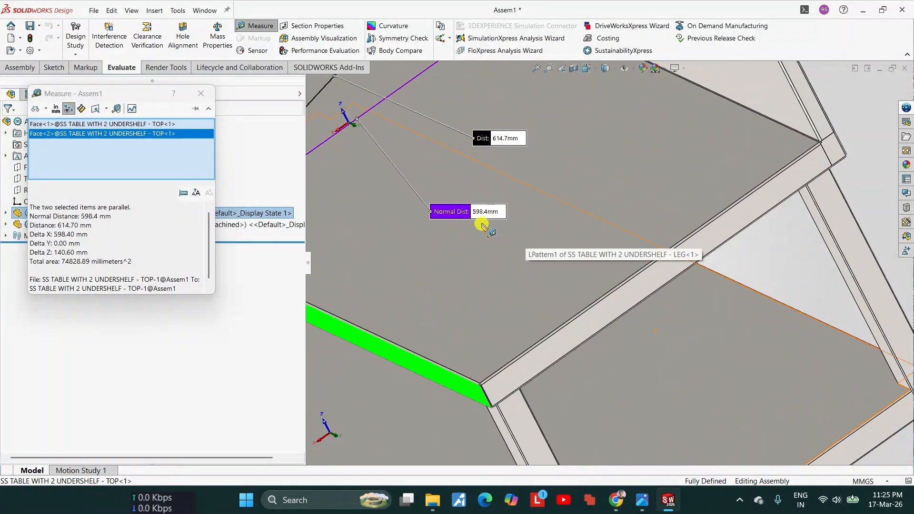
pyautogui.scroll(3, 499, 222)
pyautogui.scroll(-3, 571, 255)
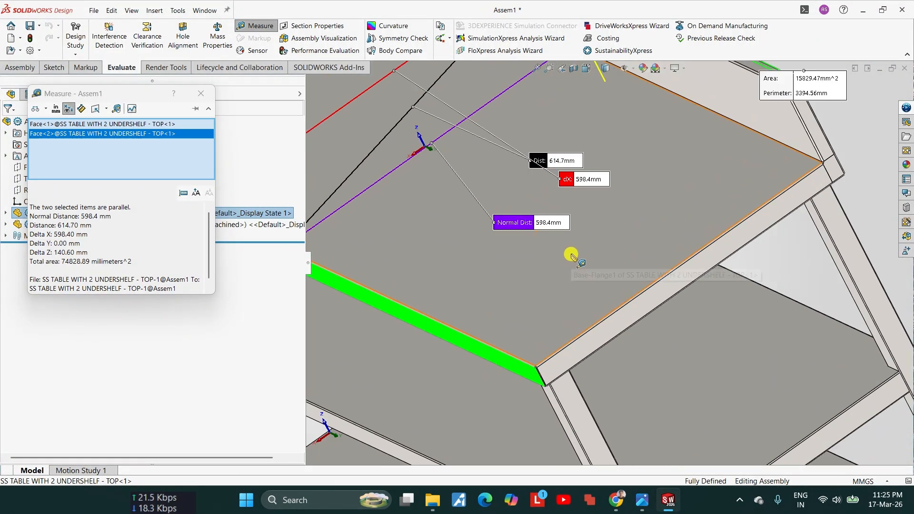
pyautogui.press('Escape')
# Step: Open the table top part in position from the assembly
pyautogui.scroll(3, 581, 241)
pyautogui.scroll(-3, 735, 267)
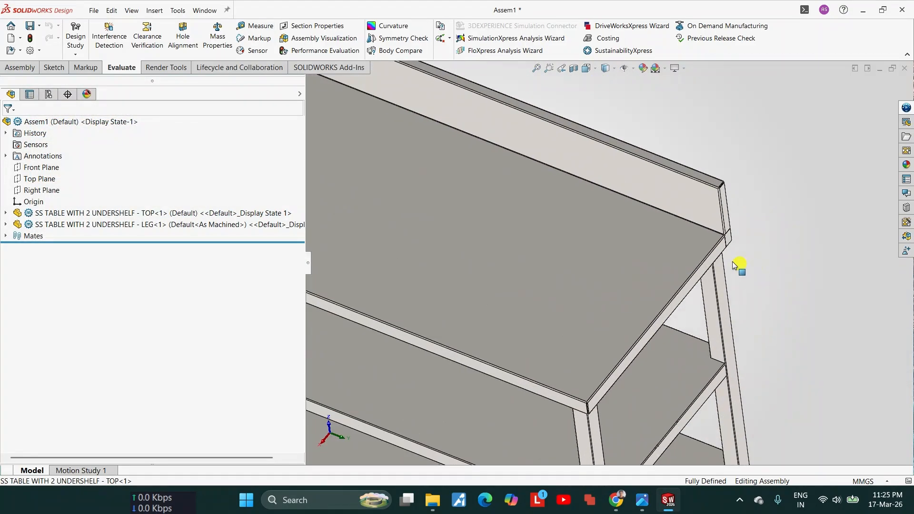
pyautogui.scroll(-2, 736, 267)
pyautogui.click(708, 198)
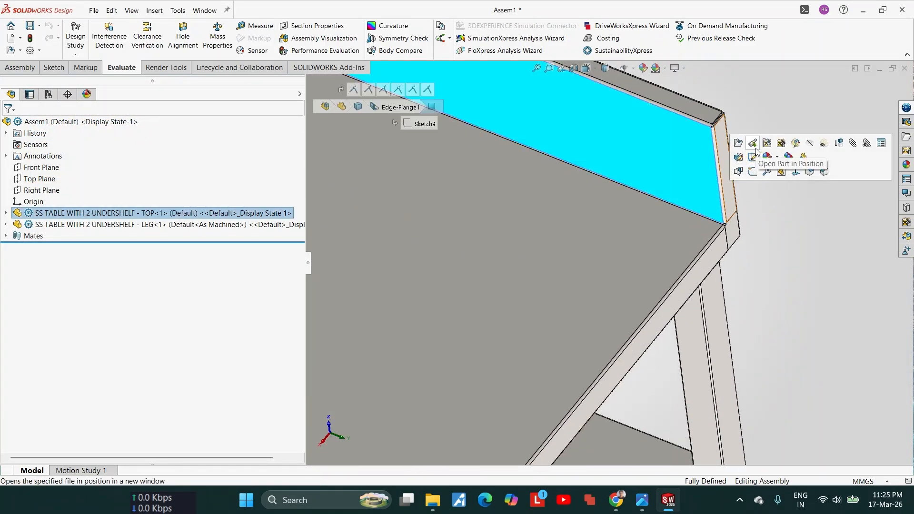
pyautogui.click(553, 301)
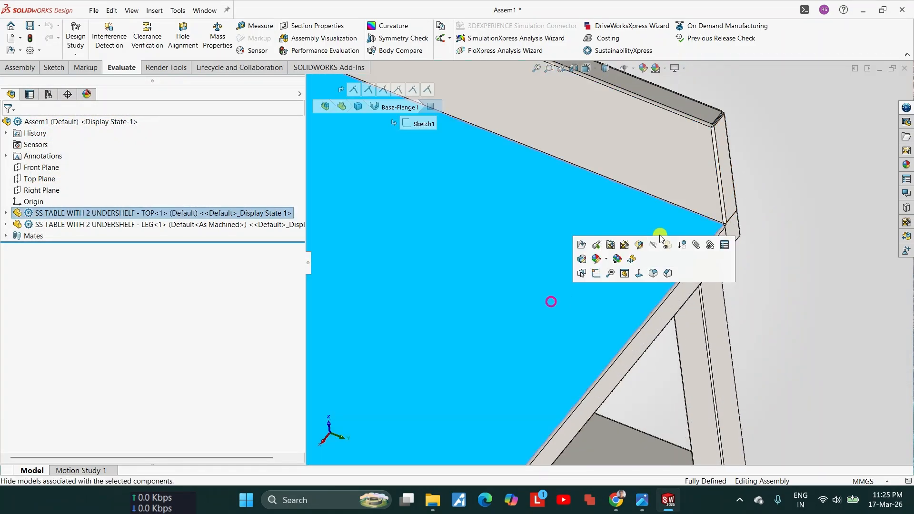
pyautogui.click(596, 253)
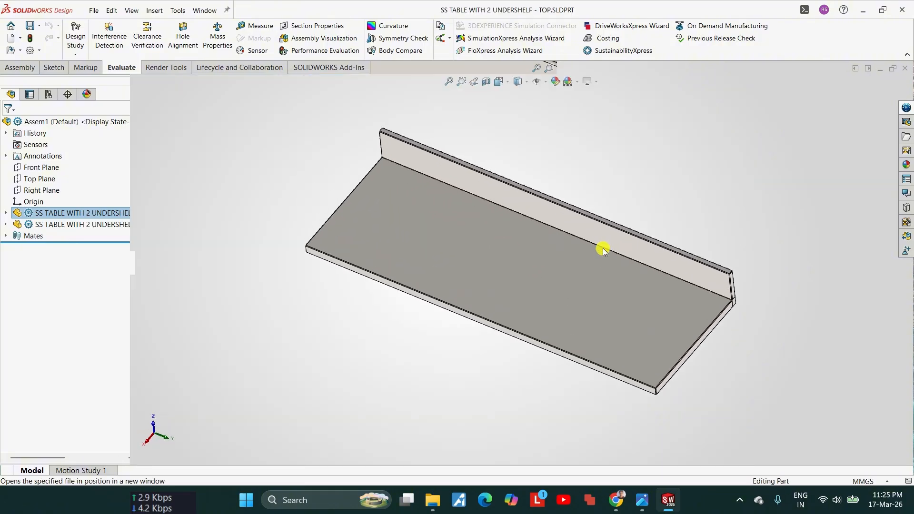
# Step: Roll the table top's feature history back to just after Edge-Flange1
pyautogui.scroll(1, 695, 304)
pyautogui.moveTo(695, 304); pyautogui.dragTo(653, 294, button='middle')
pyautogui.scroll(-9, 569, 277)
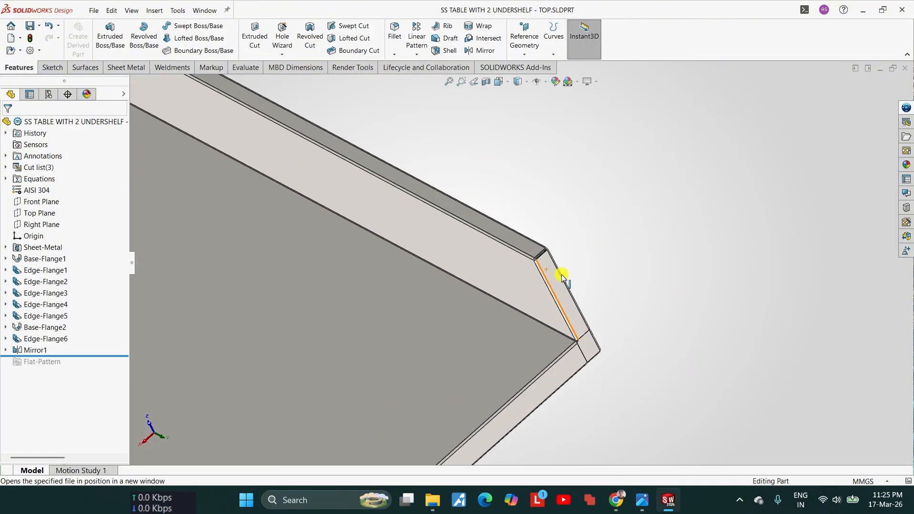
pyautogui.scroll(8, 530, 303)
pyautogui.scroll(-5, 500, 321)
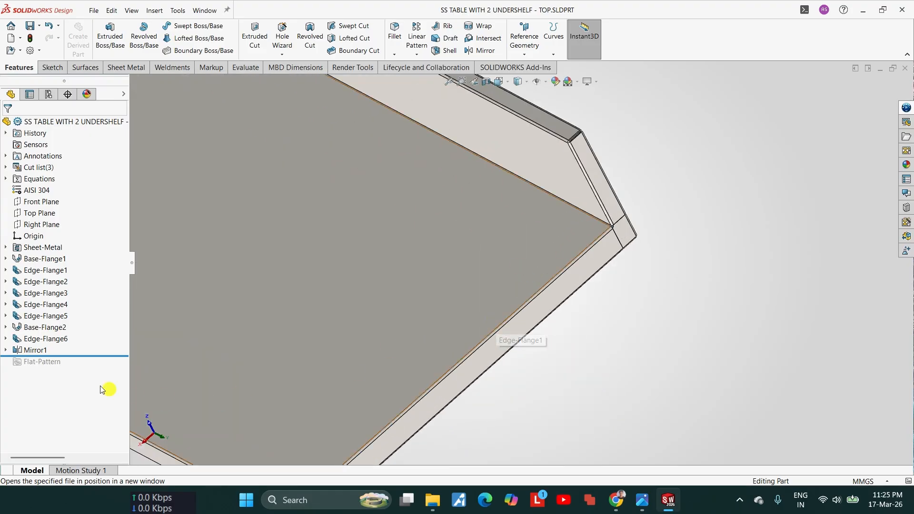
pyautogui.moveTo(90, 355); pyautogui.dragTo(85, 275)
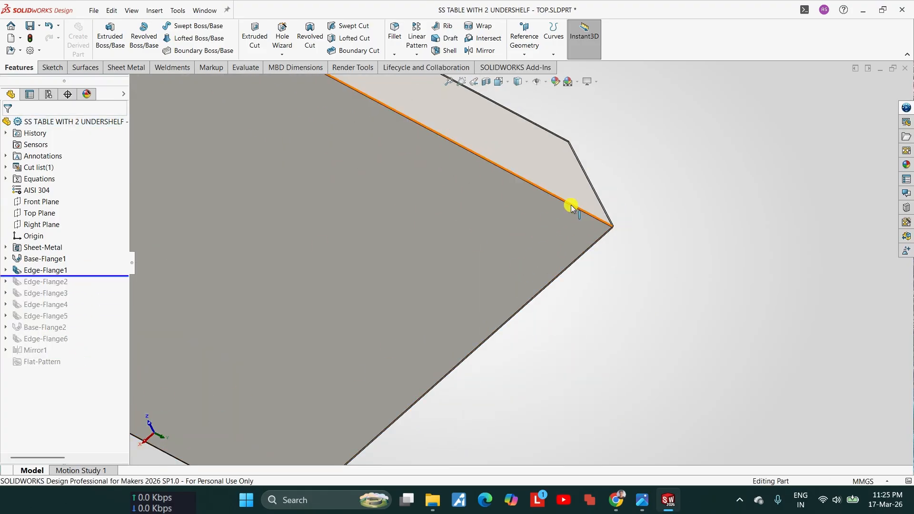
# Step: Examine the backsplash flange Edge-Flange1 from its inner and outer sides, and clear the selection
pyautogui.scroll(-3, 588, 205)
pyautogui.scroll(5, 588, 204)
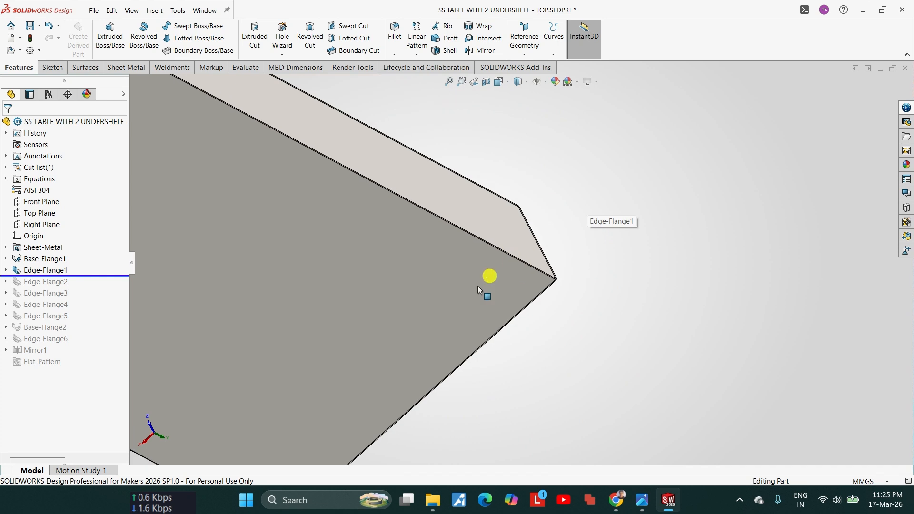
pyautogui.scroll(4, 476, 281)
pyautogui.scroll(-3, 476, 286)
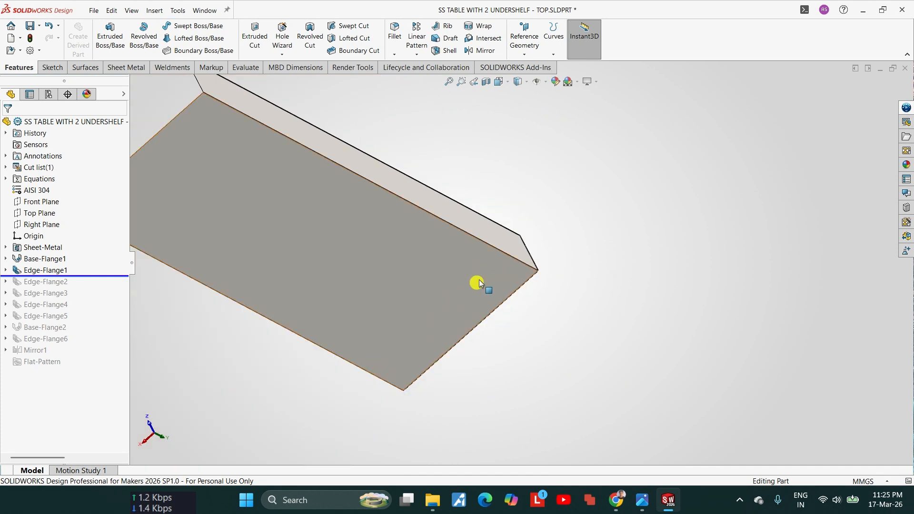
pyautogui.click(555, 209)
pyautogui.scroll(3, 485, 271)
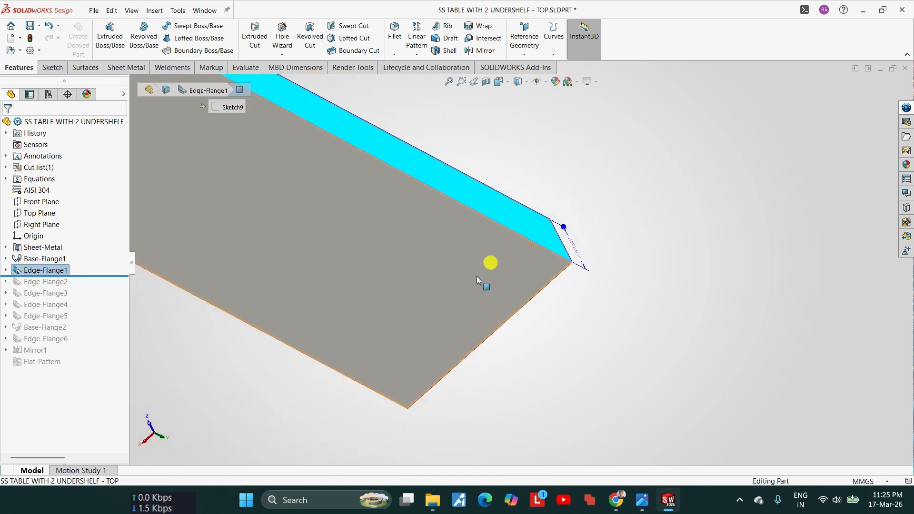
pyautogui.moveTo(461, 297); pyautogui.dragTo(511, 252, button='middle')
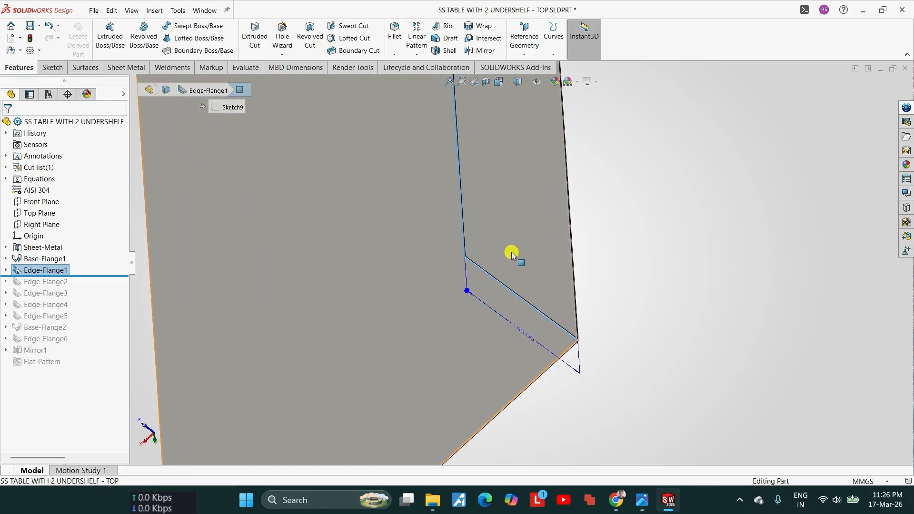
pyautogui.click(512, 252)
pyautogui.scroll(2, 512, 253)
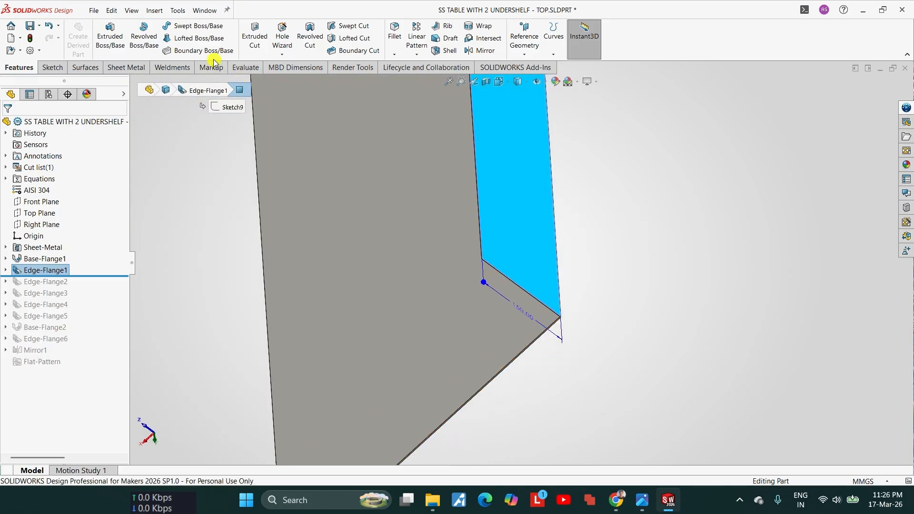
pyautogui.press('Escape')
# Step: Measure the depth from the base flange's front edge face to the backsplash's outer rear face
pyautogui.click(249, 68)
pyautogui.click(187, 26)
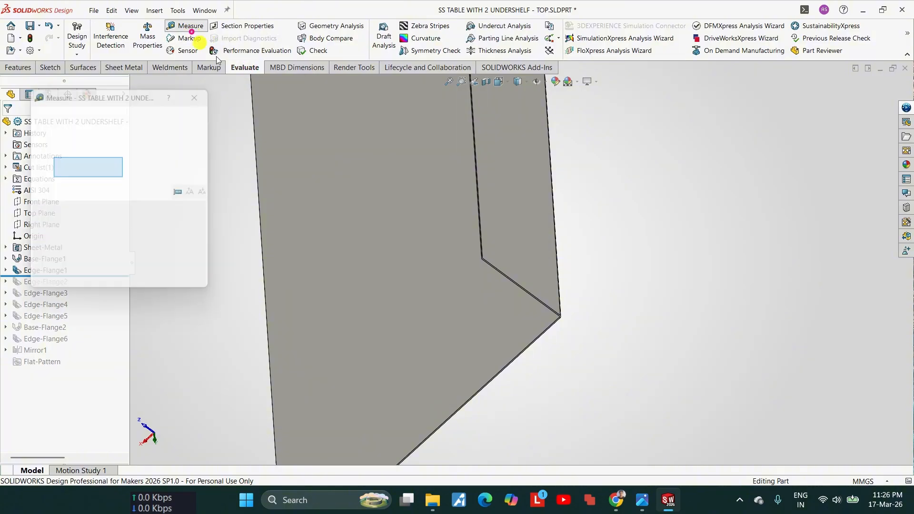
pyautogui.scroll(1, 536, 259)
pyautogui.click(539, 260)
pyautogui.moveTo(536, 305); pyautogui.dragTo(538, 261, button='middle')
pyautogui.click(538, 363)
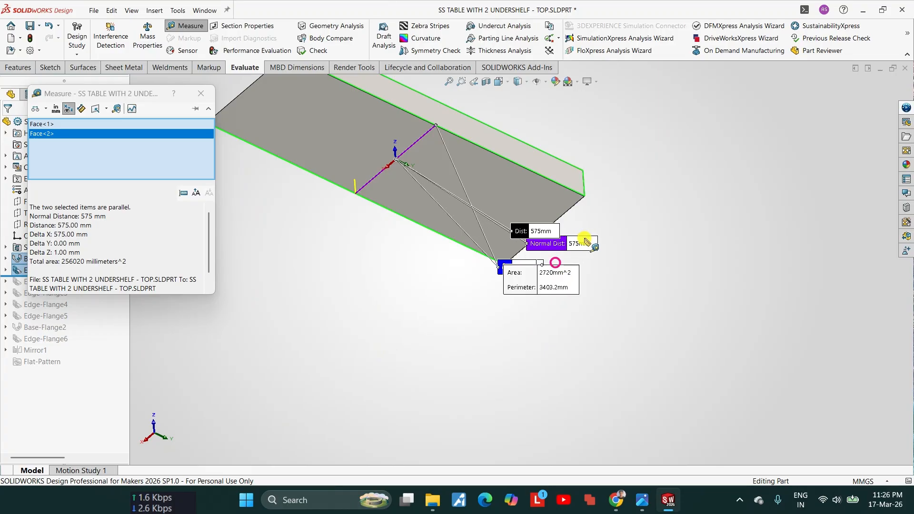
pyautogui.scroll(-3, 556, 243)
pyautogui.moveTo(508, 243); pyautogui.dragTo(534, 200, button='middle')
pyautogui.press('Escape')
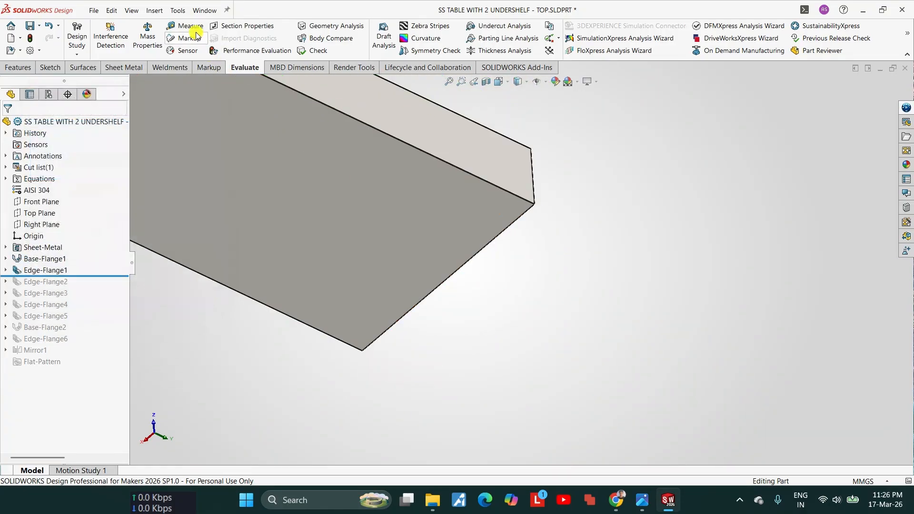
# Step: Measure the depth from the base flange's front edge face to the backsplash's inner face
pyautogui.click(194, 30)
pyautogui.scroll(-6, 377, 333)
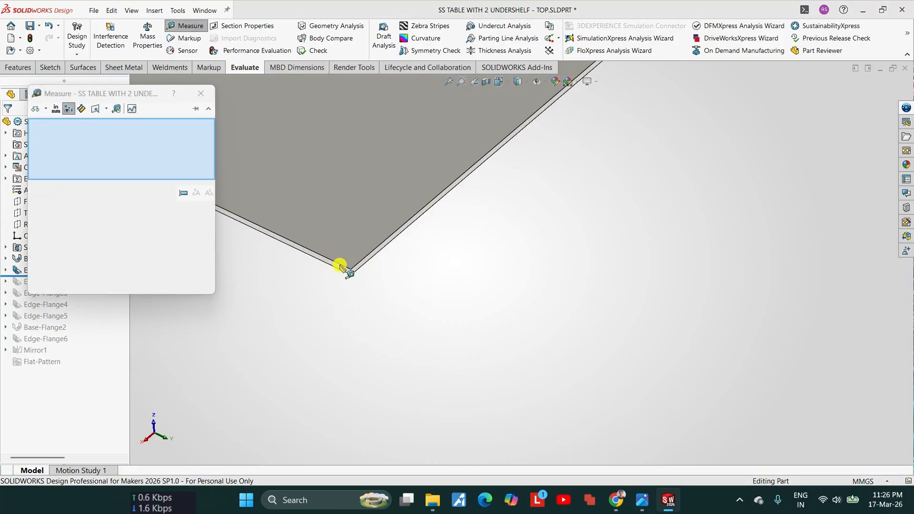
pyautogui.click(340, 269)
pyautogui.moveTo(341, 269); pyautogui.dragTo(601, 172, button='middle')
pyautogui.click(601, 172)
pyautogui.moveTo(638, 204); pyautogui.dragTo(522, 235, button='middle')
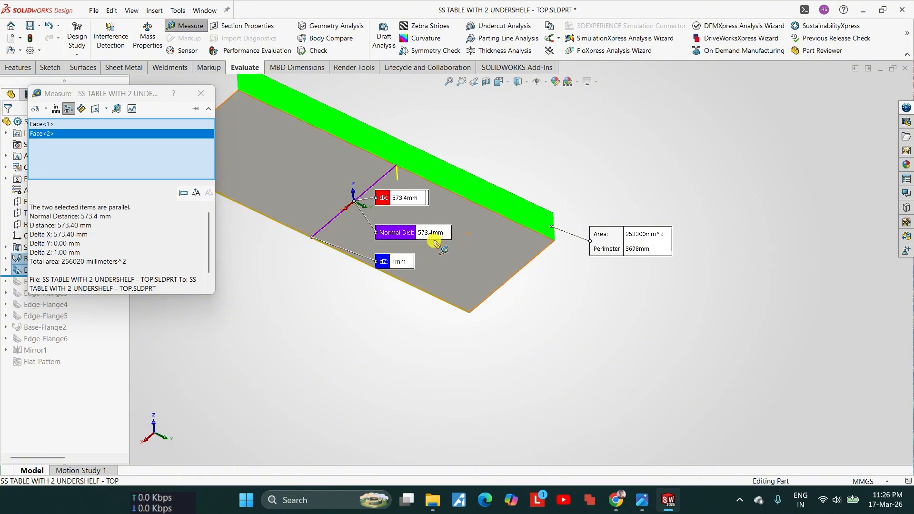
pyautogui.scroll(-2, 436, 244)
pyautogui.scroll(-3, 586, 225)
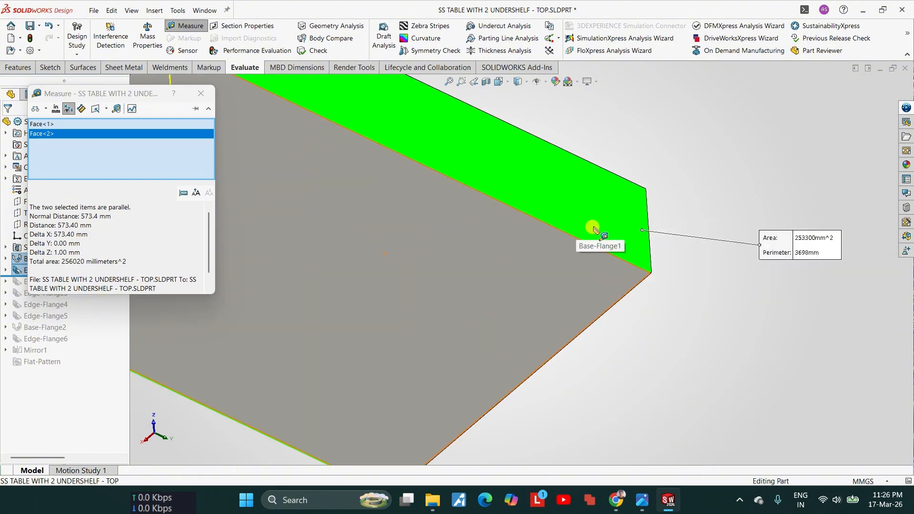
pyautogui.press('Escape')
# Step: Edit the backsplash flange Edge-Flange1 and set its flange position to Material Outside
pyautogui.scroll(-3, 638, 230)
pyautogui.moveTo(624, 267); pyautogui.dragTo(583, 285, button='middle')
pyautogui.scroll(-4, 599, 288)
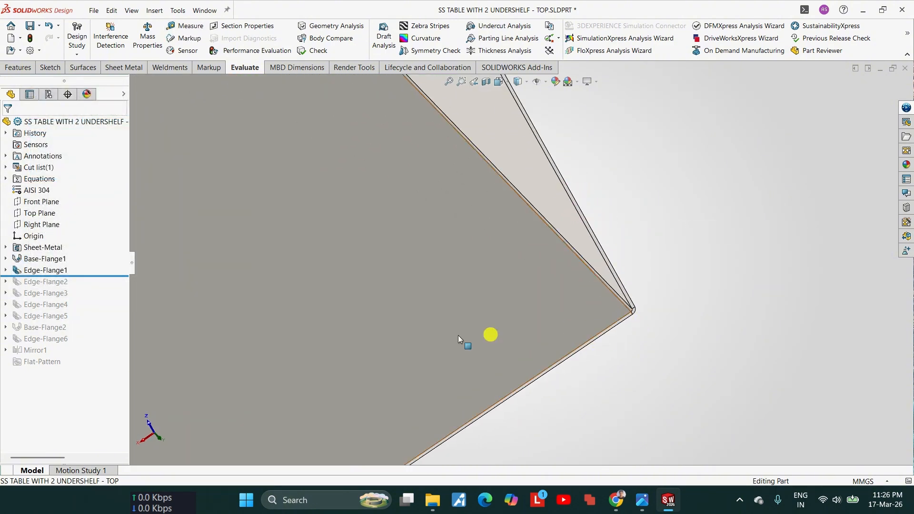
pyautogui.click(57, 270)
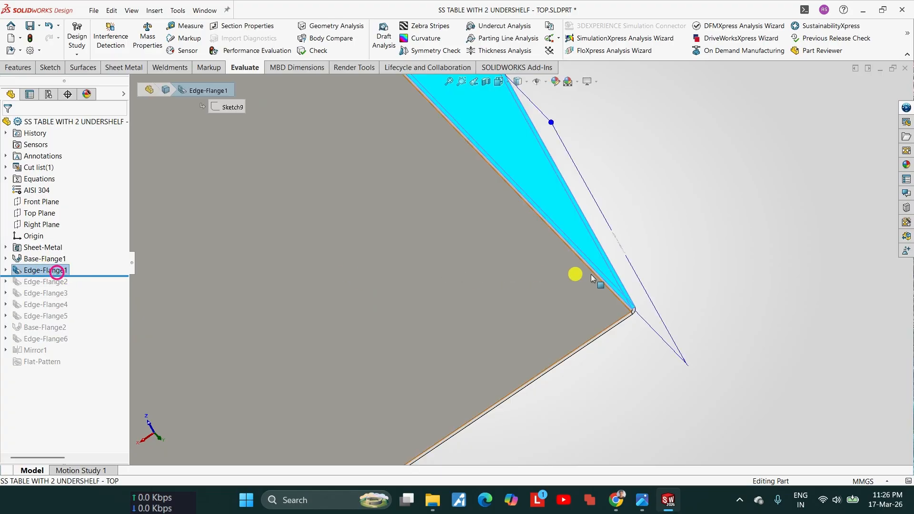
pyautogui.moveTo(632, 302); pyautogui.dragTo(586, 308, button='middle')
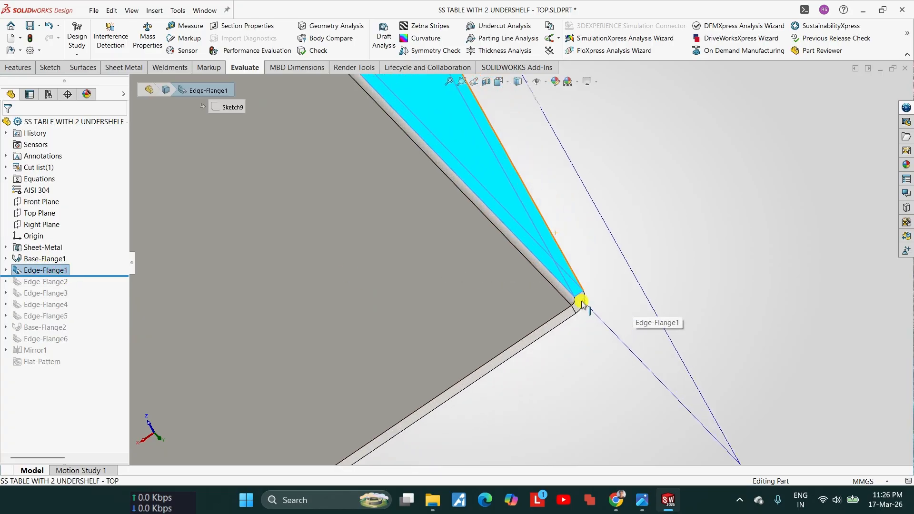
pyautogui.scroll(6, 581, 305)
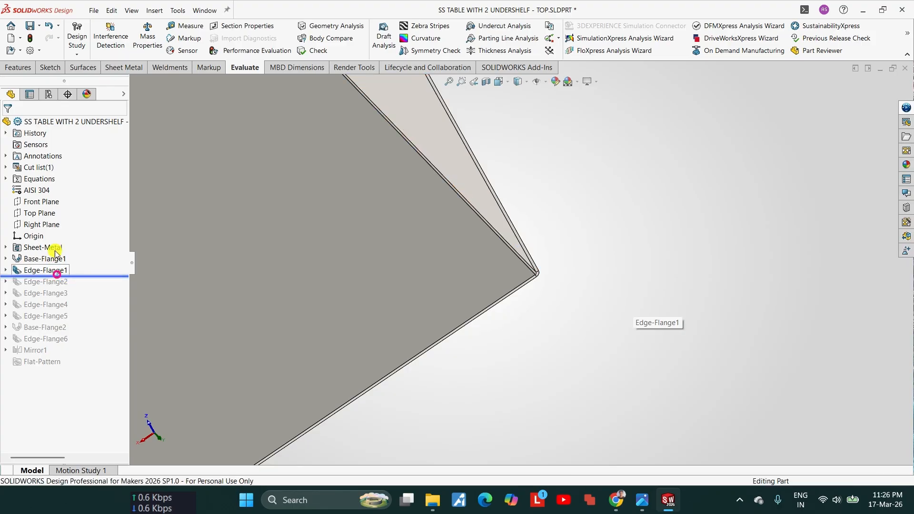
pyautogui.click(38, 270)
pyautogui.click(51, 242)
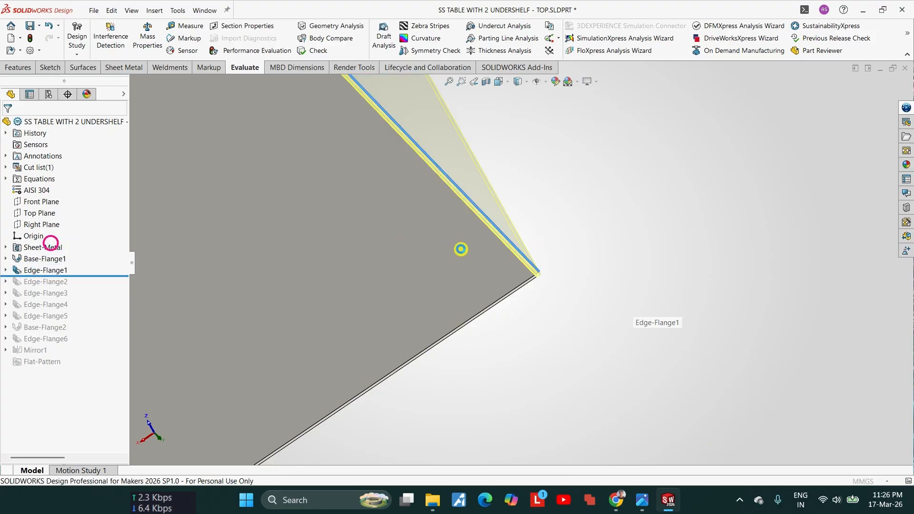
pyautogui.moveTo(122, 337); pyautogui.dragTo(126, 381)
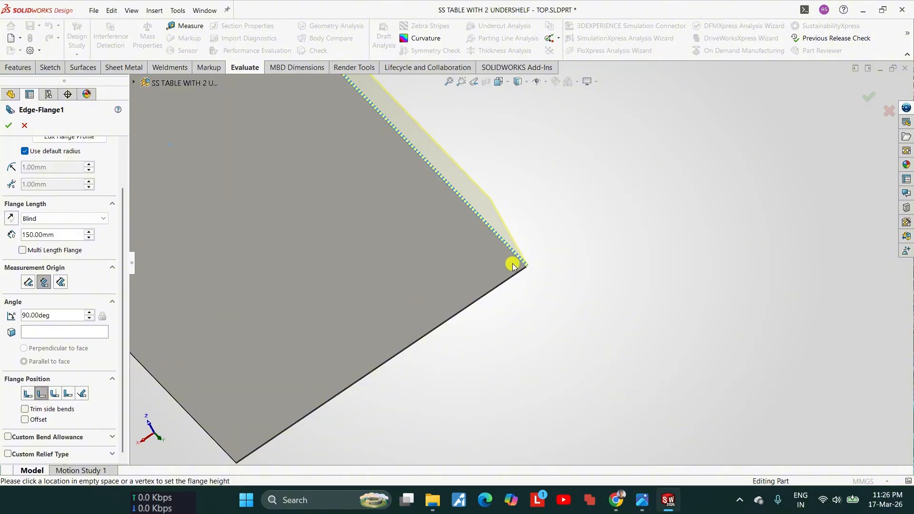
pyautogui.scroll(-4, 513, 264)
pyautogui.click(8, 126)
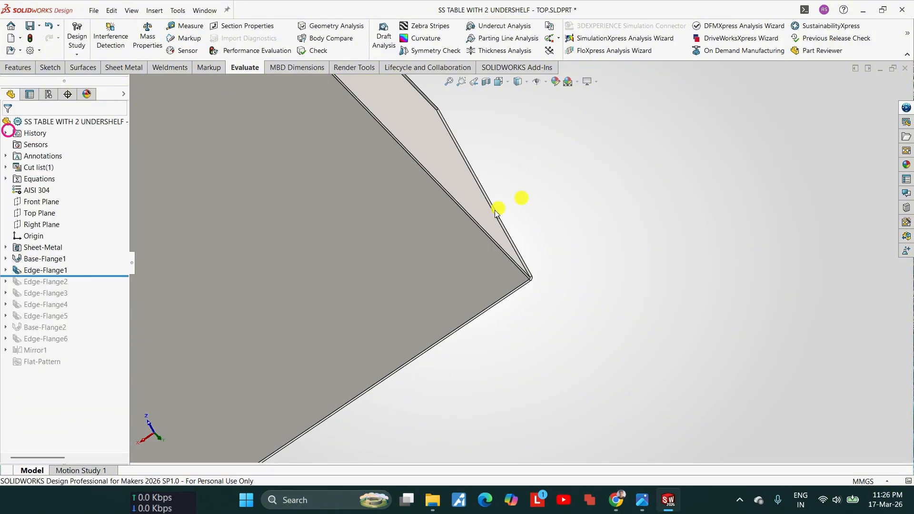
# Step: Remeasure the depth from the front edge face to the backsplash's inner face with the new flange position
pyautogui.click(180, 29)
pyautogui.scroll(4, 435, 275)
pyautogui.scroll(-5, 482, 332)
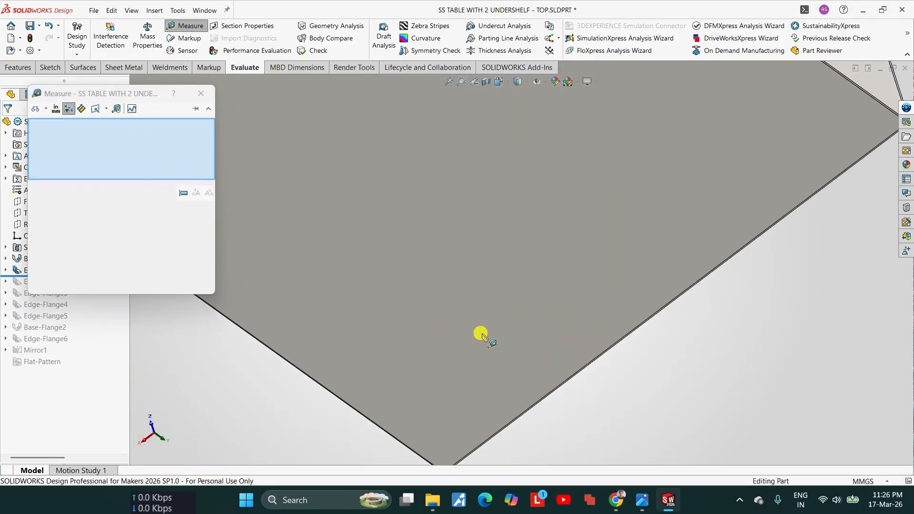
pyautogui.scroll(-4, 468, 251)
pyautogui.click(404, 292)
pyautogui.scroll(10, 450, 299)
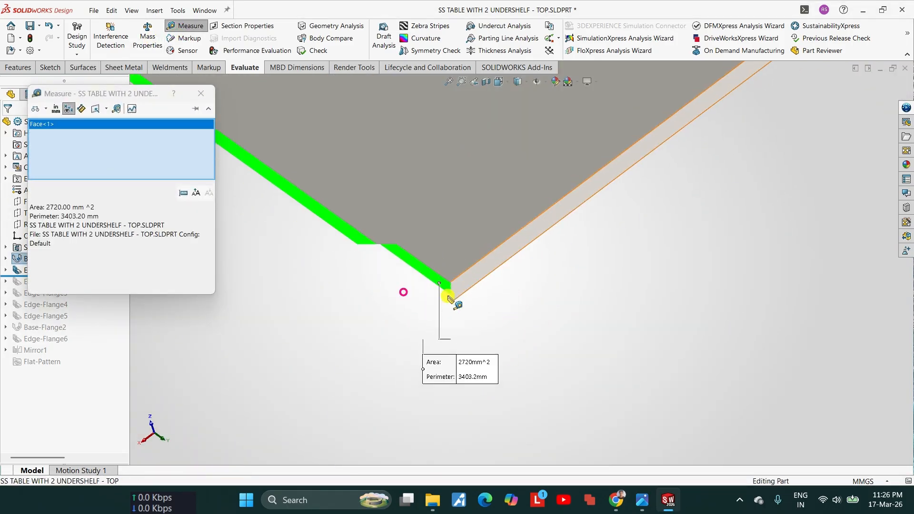
pyautogui.scroll(-3, 574, 195)
pyautogui.click(597, 188)
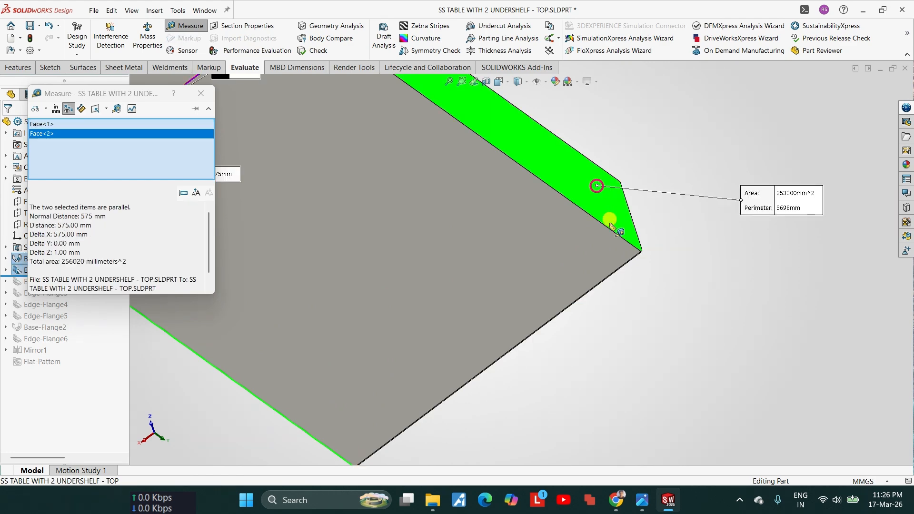
# Step: Close the depth measurement, roll the feature history forward past Edge-Flange3 and select that flange to examine it behind the backsplash
pyautogui.scroll(-4, 495, 235)
pyautogui.scroll(-1, 405, 233)
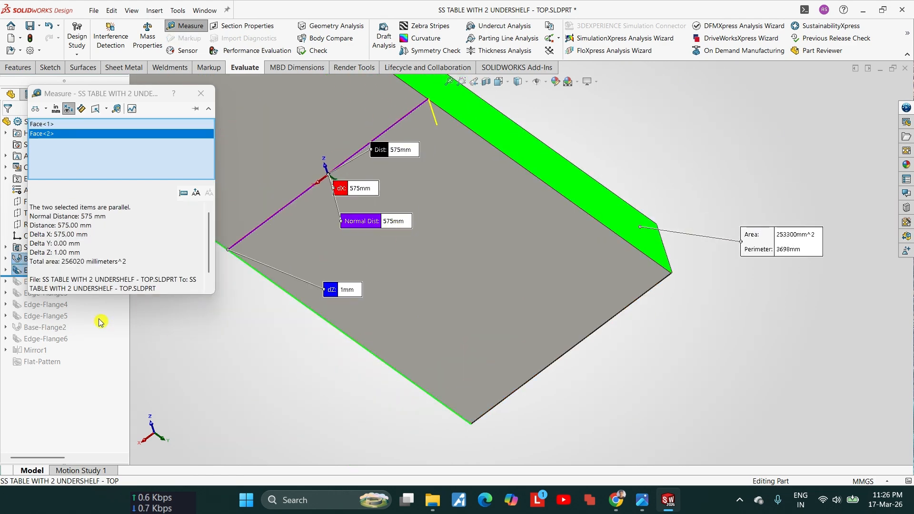
pyautogui.press('Escape')
pyautogui.moveTo(81, 289)
pyautogui.mouseDown()
pyautogui.moveTo(64, 287)
pyautogui.moveTo(84, 298)
pyautogui.mouseUp()
pyautogui.click(62, 293)
pyautogui.scroll(-7, 624, 233)
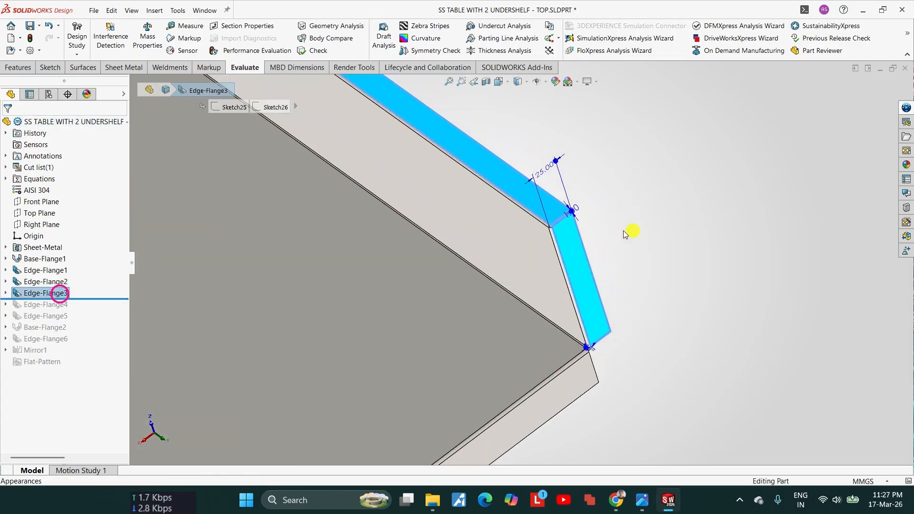
# Step: Measure the distance from the backsplash's inner face to the rear edge face of the Edge-Flange3 return
pyautogui.click(185, 25)
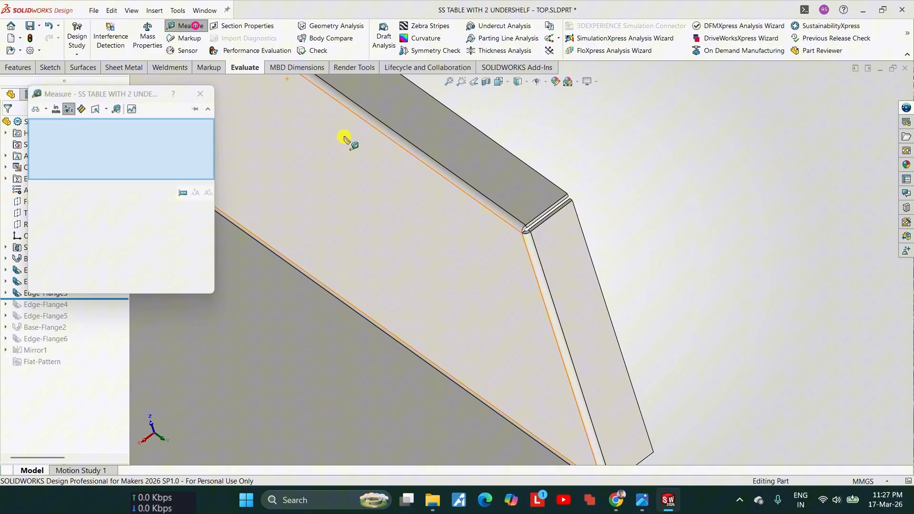
pyautogui.click(454, 199)
pyautogui.moveTo(575, 214); pyautogui.dragTo(626, 253, button='middle')
pyautogui.scroll(-6, 576, 209)
pyautogui.click(576, 213)
pyautogui.scroll(6, 556, 241)
pyautogui.moveTo(556, 244); pyautogui.dragTo(578, 273, button='middle')
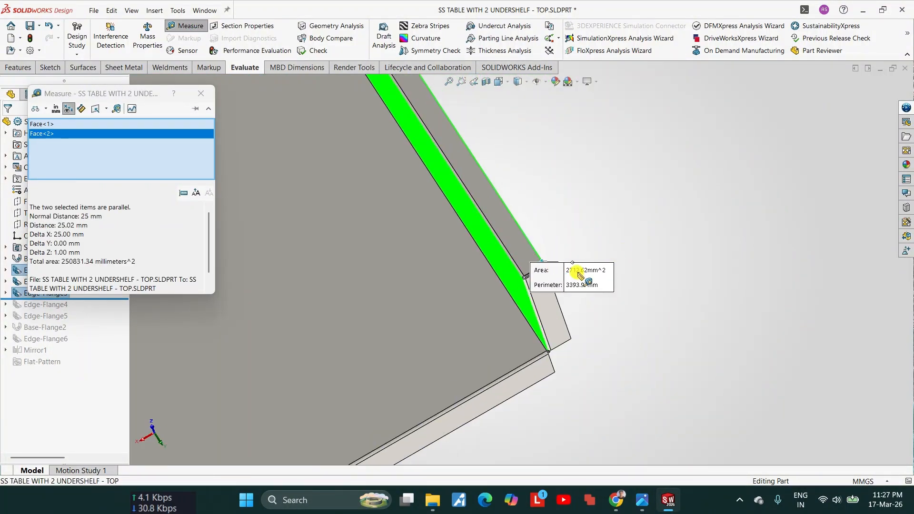
pyautogui.moveTo(585, 278); pyautogui.dragTo(574, 312)
pyautogui.scroll(8, 522, 259)
pyautogui.scroll(-6, 478, 210)
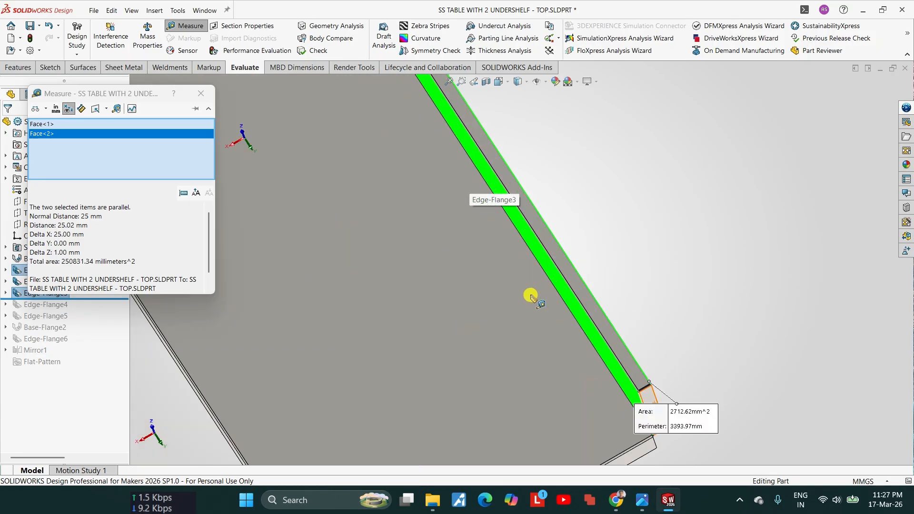
pyautogui.scroll(4, 431, 332)
pyautogui.scroll(5, 509, 322)
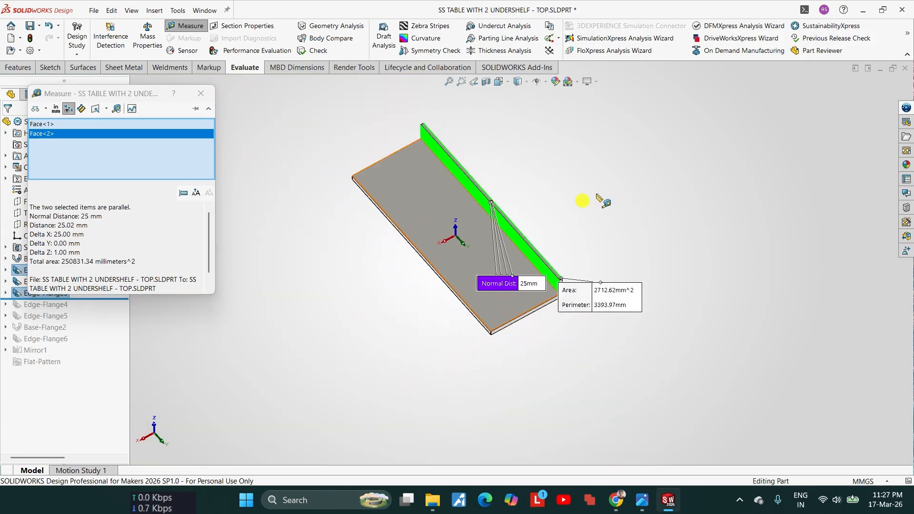
pyautogui.press('Escape')
# Step: Roll the feature history forward to the end and measure the top's overall depth from the front flange face to the rearmost flange face
pyautogui.scroll(-7, 495, 326)
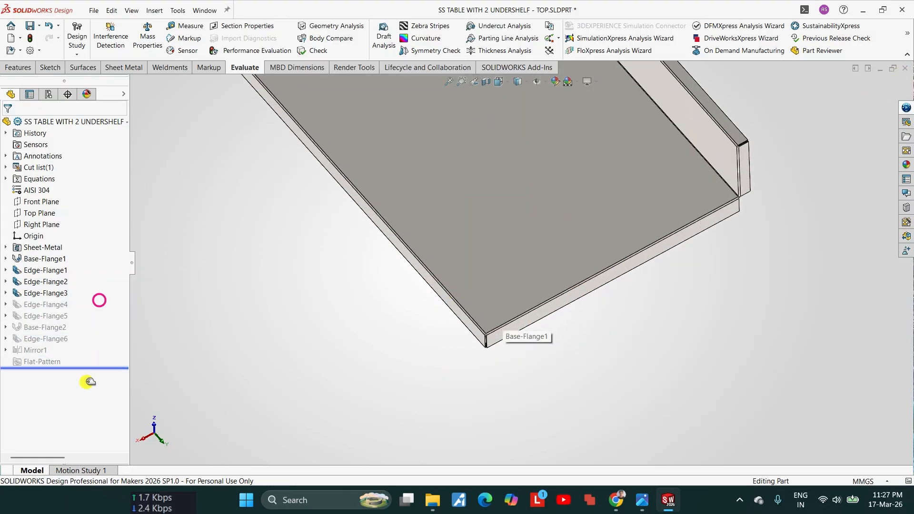
pyautogui.click(186, 26)
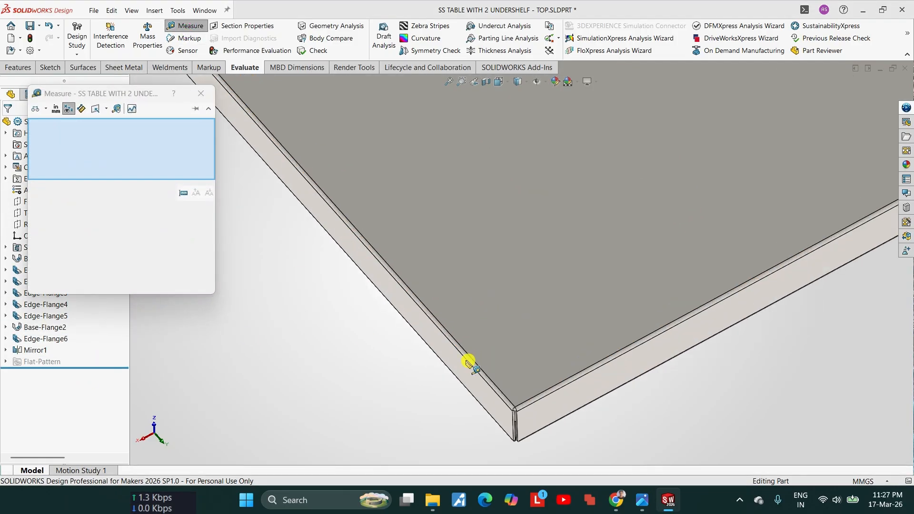
pyautogui.click(468, 362)
pyautogui.moveTo(461, 361); pyautogui.dragTo(566, 195, button='middle')
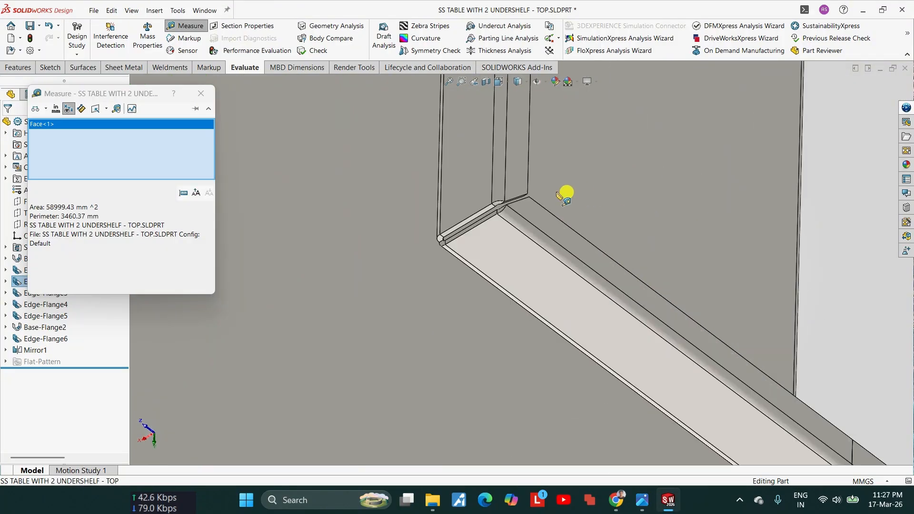
pyautogui.click(518, 185)
pyautogui.scroll(7, 505, 250)
pyautogui.moveTo(503, 250); pyautogui.dragTo(498, 264, button='middle')
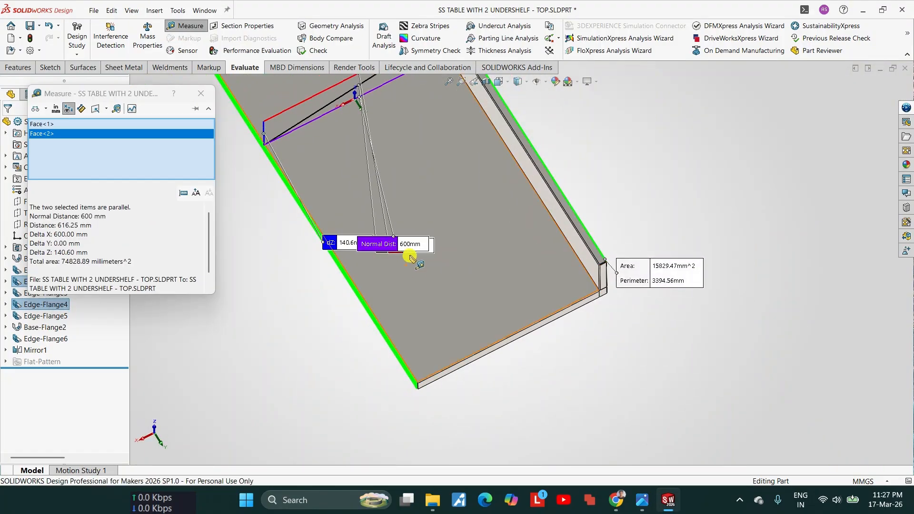
# Step: Save all changes to the table top part to this PC and close it, returning to the assembly
pyautogui.click(903, 71)
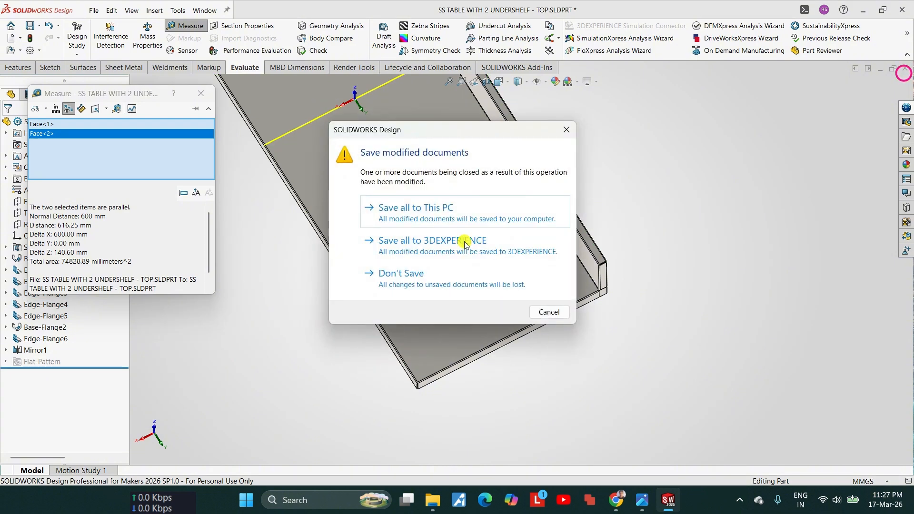
pyautogui.click(415, 207)
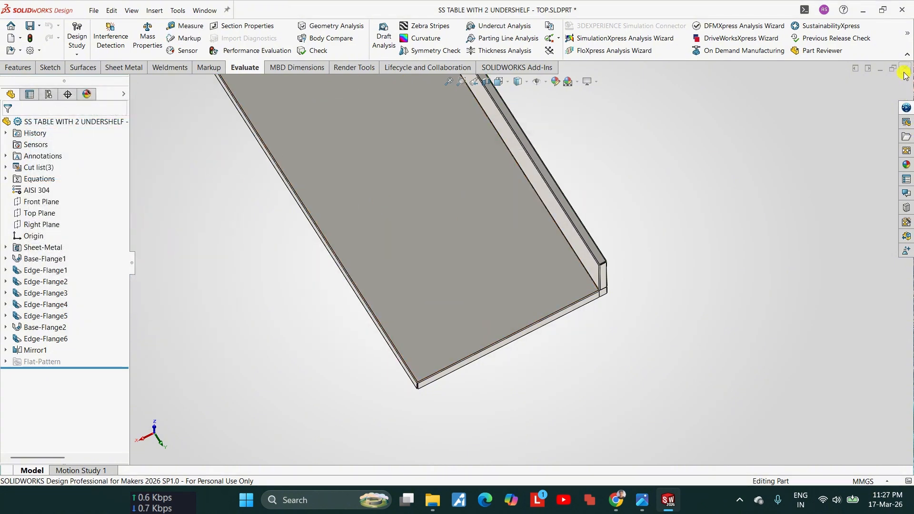
pyautogui.click(904, 71)
pyautogui.click(444, 212)
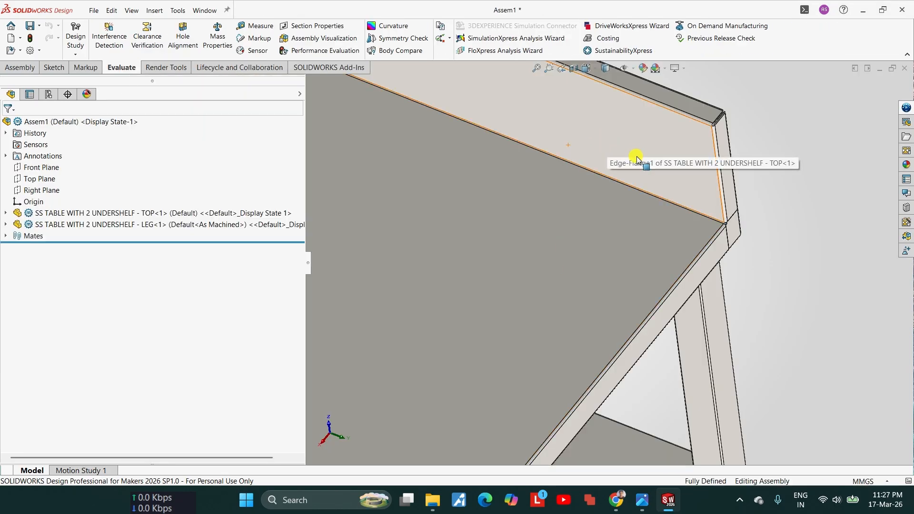
# Step: Measure the vertical clearance from the lower undershelf's top face to the bottom edge of the upper undershelf's flange
pyautogui.scroll(10, 638, 162)
pyautogui.scroll(-3, 571, 318)
pyautogui.moveTo(545, 195); pyautogui.dragTo(544, 151, button='middle')
pyautogui.scroll(-2, 590, 266)
pyautogui.moveTo(596, 284); pyautogui.dragTo(604, 225, button='middle')
pyautogui.scroll(1, 600, 232)
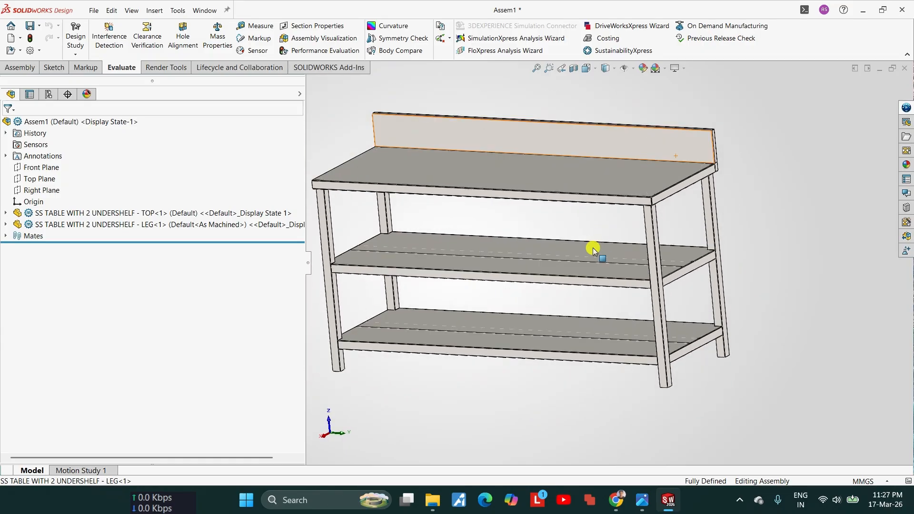
pyautogui.scroll(-4, 593, 250)
pyautogui.click(250, 32)
pyautogui.scroll(-3, 570, 387)
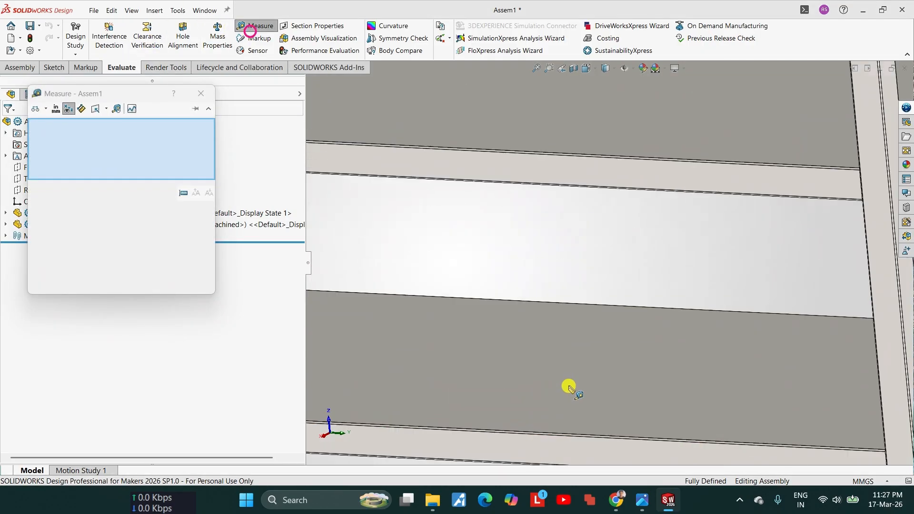
pyautogui.click(567, 386)
pyautogui.scroll(4, 567, 386)
pyautogui.moveTo(566, 384); pyautogui.dragTo(591, 180, button='middle')
pyautogui.scroll(-5, 594, 183)
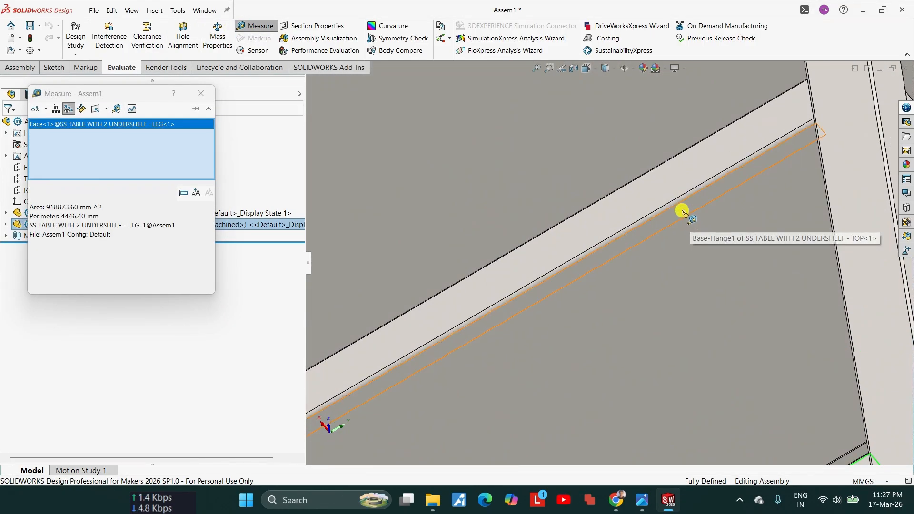
pyautogui.click(682, 210)
pyautogui.scroll(5, 672, 230)
pyautogui.moveTo(556, 246); pyautogui.dragTo(565, 383, button='middle')
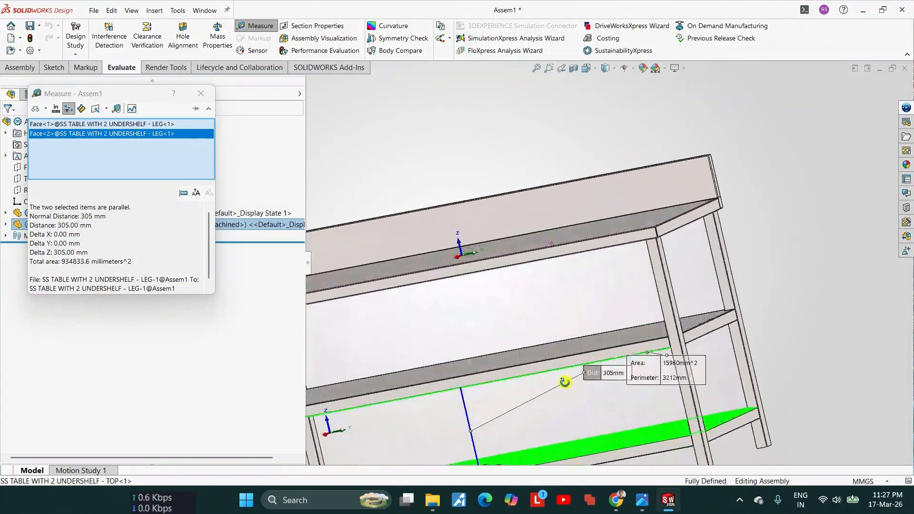
pyautogui.press('Escape')
# Step: Measure the vertical clearance from the upper undershelf's top face to the bottom edge of the table top's flange
pyautogui.click(261, 31)
pyautogui.moveTo(497, 395); pyautogui.dragTo(561, 138, button='middle')
pyautogui.scroll(-3, 533, 340)
pyautogui.click(551, 350)
pyautogui.scroll(4, 551, 350)
pyautogui.scroll(-4, 637, 184)
pyautogui.scroll(-3, 642, 190)
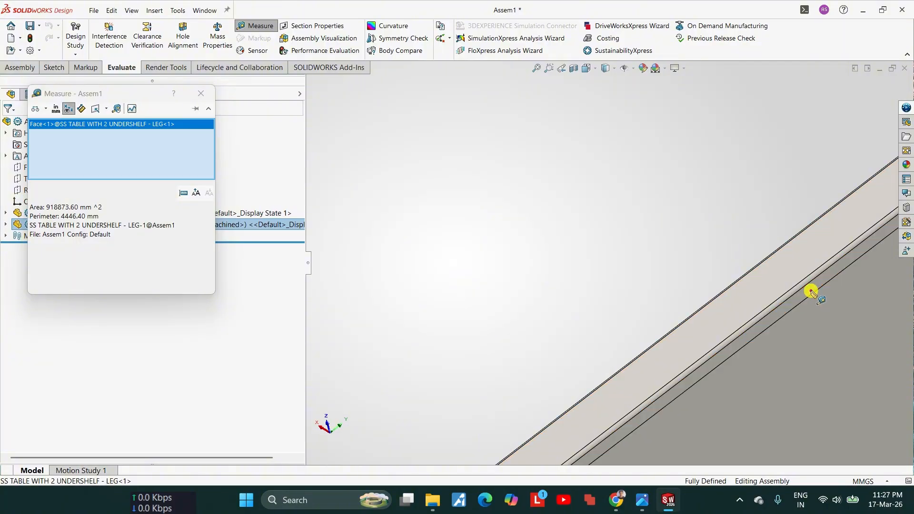
pyautogui.click(810, 292)
pyautogui.scroll(6, 761, 305)
pyautogui.scroll(-3, 612, 302)
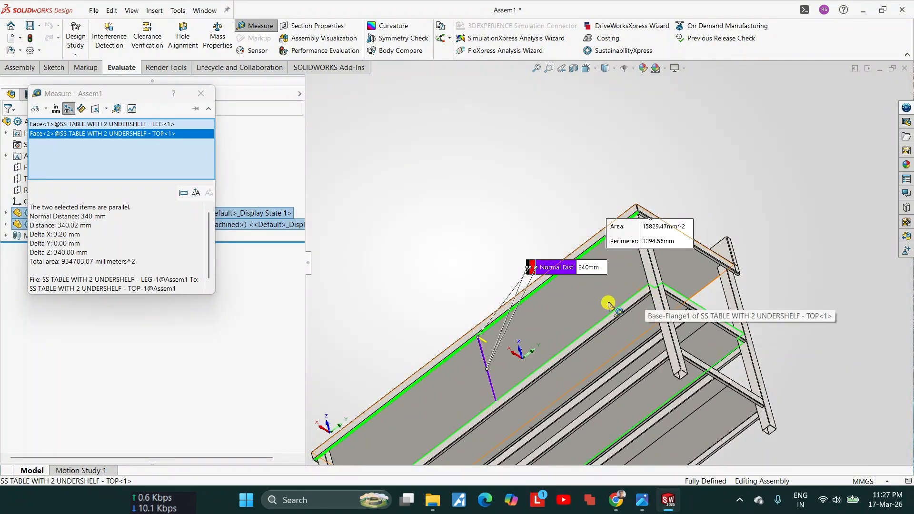
pyautogui.press('Escape')
# Step: Add 17.5 mm to the 345 mm linear pattern spacing between the two undershelves
pyautogui.scroll(5, 593, 316)
pyautogui.moveTo(594, 327); pyautogui.dragTo(604, 432, button='middle')
pyautogui.scroll(-6, 601, 333)
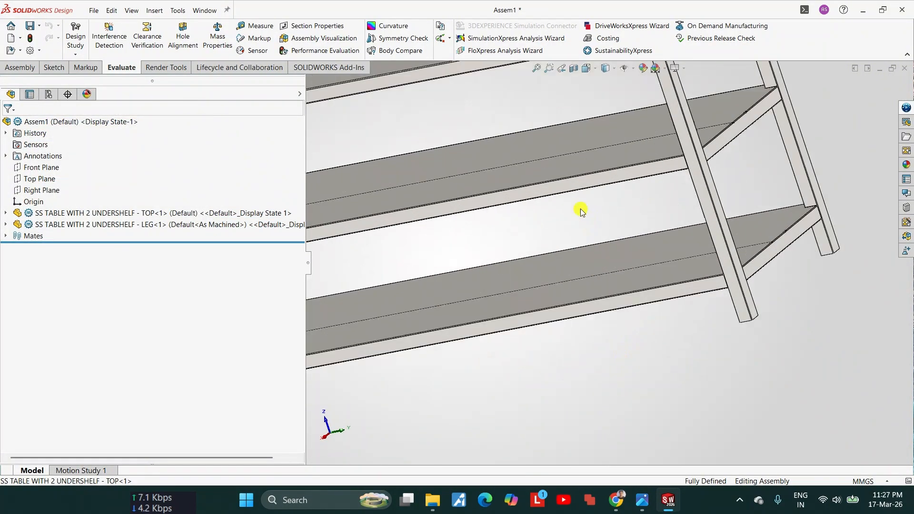
pyautogui.click(545, 173)
pyautogui.scroll(6, 555, 208)
pyautogui.scroll(-8, 475, 265)
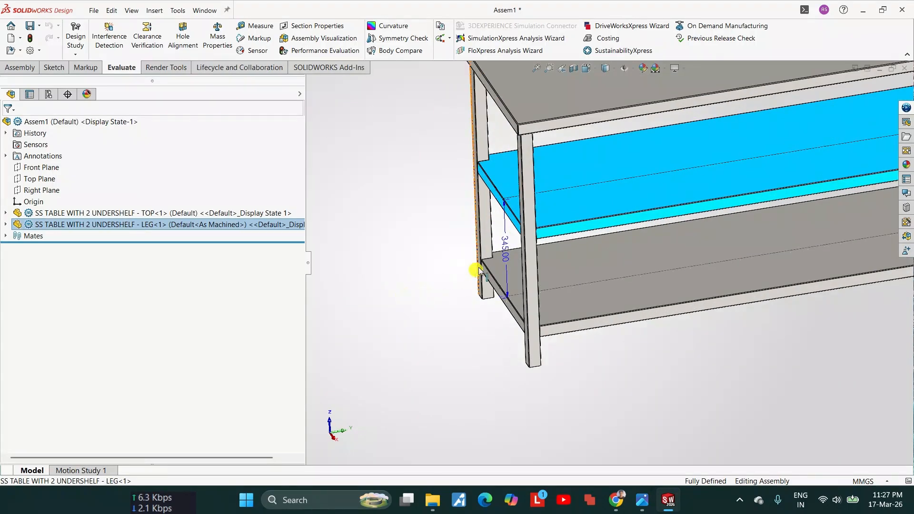
pyautogui.click(505, 254)
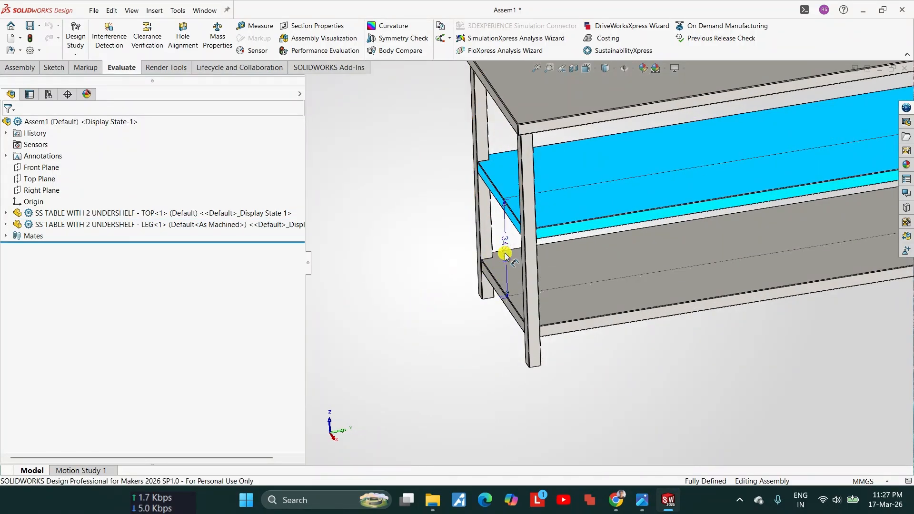
pyautogui.doubleClick(506, 255)
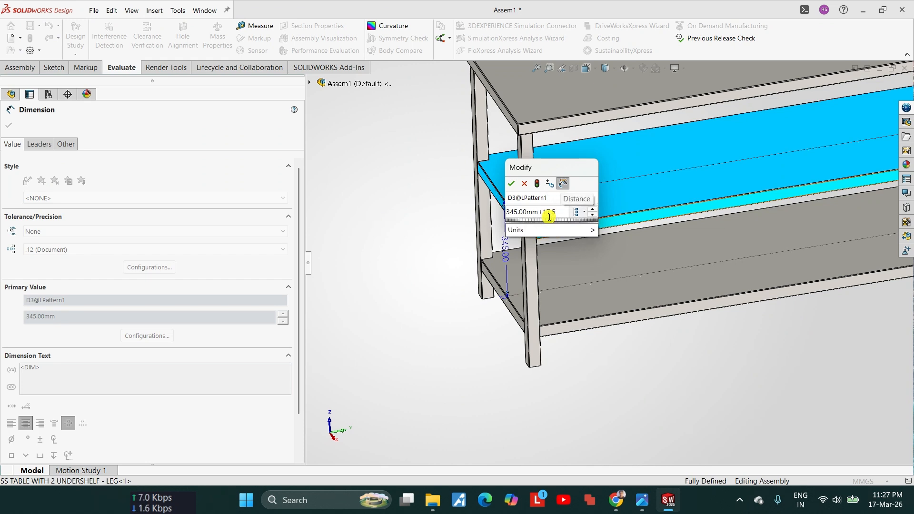
pyautogui.press('Return')
pyautogui.click(9, 126)
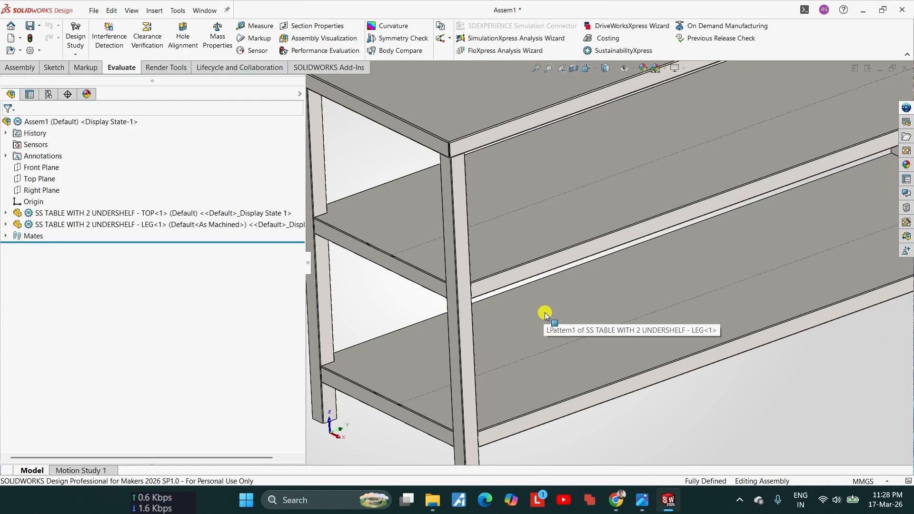
# Step: Remeasure the vertical clearance between the lower undershelf's top face and the upper undershelf's flange edge after the spacing change
pyautogui.moveTo(545, 314); pyautogui.dragTo(479, 287, button='middle')
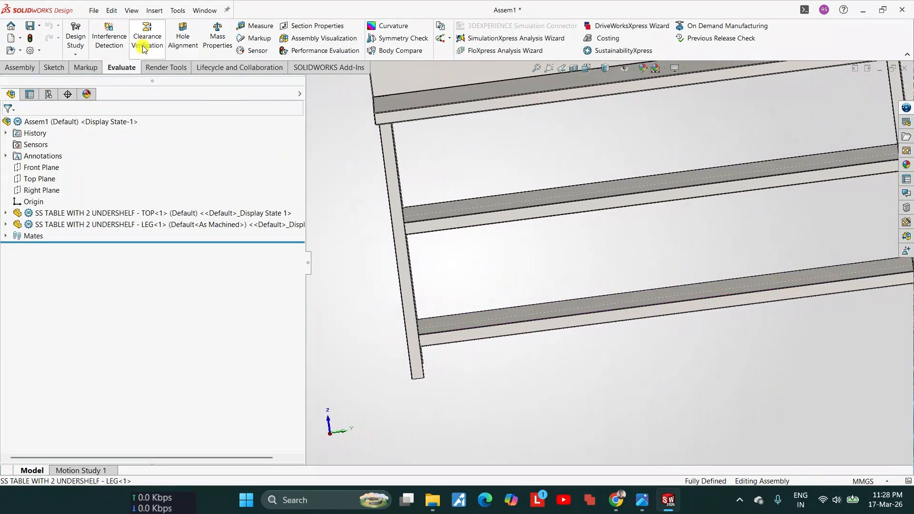
pyautogui.click(260, 28)
pyautogui.moveTo(566, 328); pyautogui.dragTo(553, 361, button='middle')
pyautogui.click(503, 284)
pyautogui.moveTo(503, 283); pyautogui.dragTo(448, 207, button='middle')
pyautogui.scroll(-9, 509, 252)
pyautogui.click(528, 262)
pyautogui.scroll(7, 529, 261)
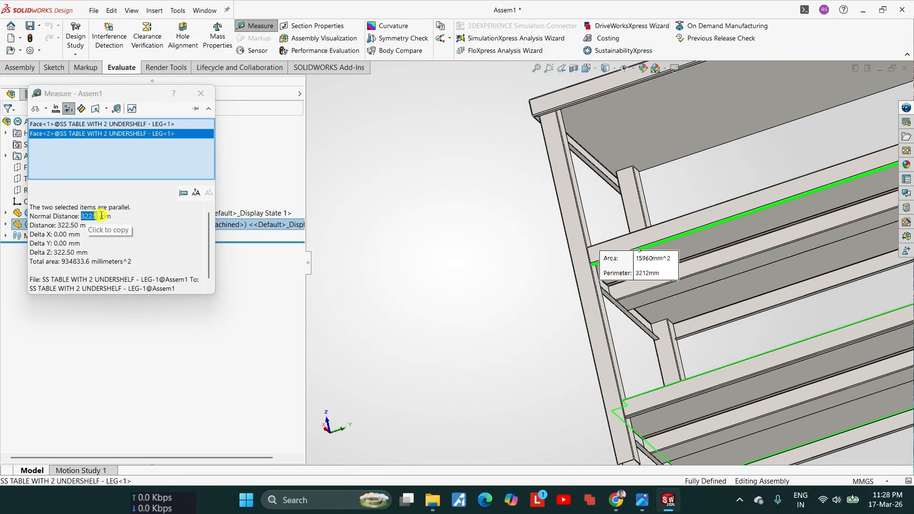
pyautogui.press('Escape')
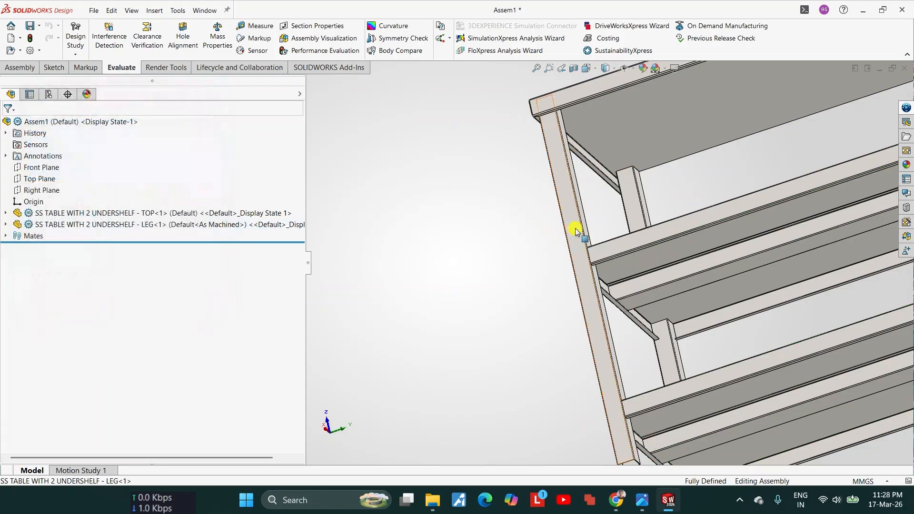
# Step: Remeasure the vertical clearance between the upper undershelf's top face and the table top's flange edge after the spacing change
pyautogui.moveTo(581, 235); pyautogui.dragTo(566, 290, button='middle')
pyautogui.click(242, 29)
pyautogui.click(646, 230)
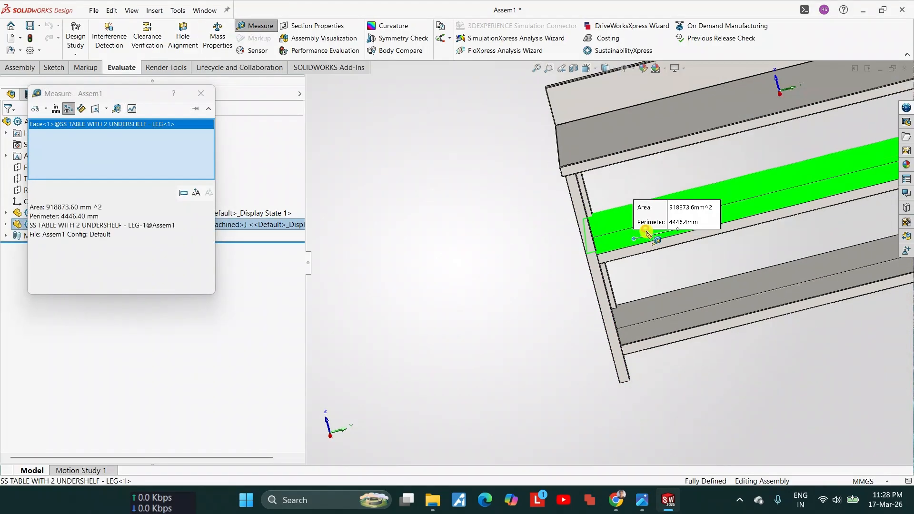
pyautogui.scroll(4, 587, 139)
pyautogui.scroll(-8, 485, 174)
pyautogui.click(485, 183)
pyautogui.scroll(5, 485, 183)
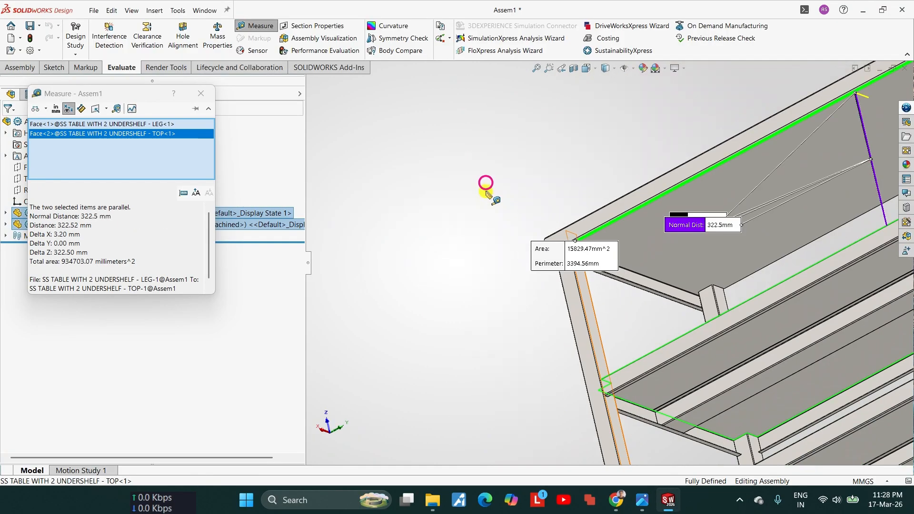
pyautogui.scroll(5, 730, 267)
pyautogui.press('Escape')
# Step: Measure the ground clearance from the bottom edge of the lower undershelf's flange to the leg's bottom face
pyautogui.scroll(-6, 662, 249)
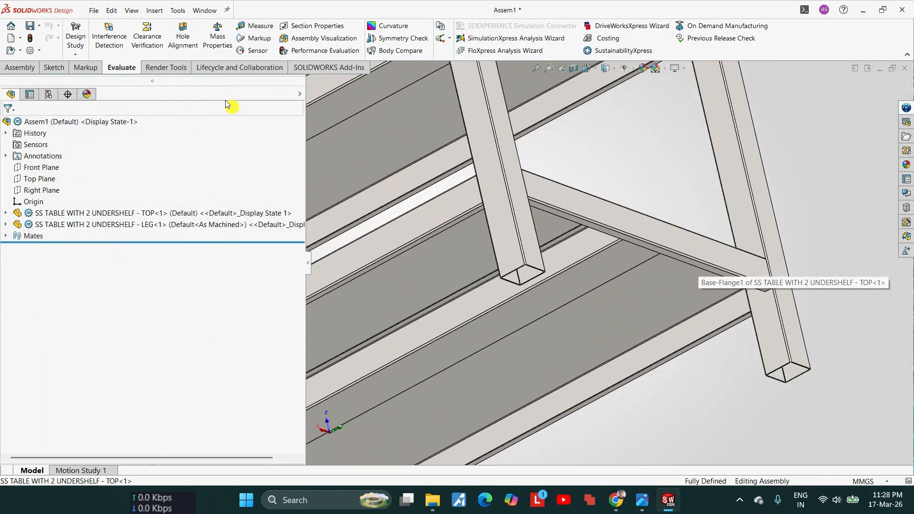
pyautogui.click(245, 27)
pyautogui.scroll(-4, 573, 272)
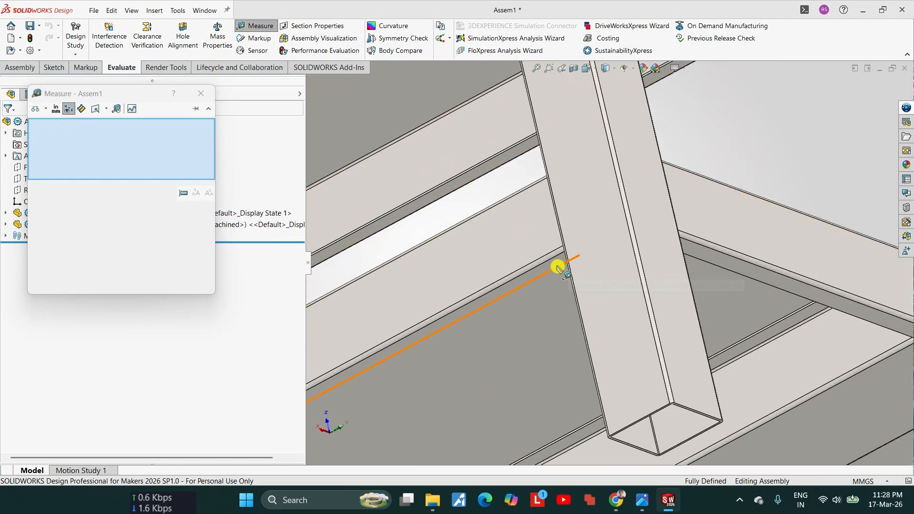
pyautogui.click(554, 263)
pyautogui.moveTo(553, 285); pyautogui.dragTo(593, 304, button='middle')
pyautogui.scroll(3, 593, 304)
pyautogui.scroll(-4, 677, 324)
pyautogui.scroll(-5, 714, 324)
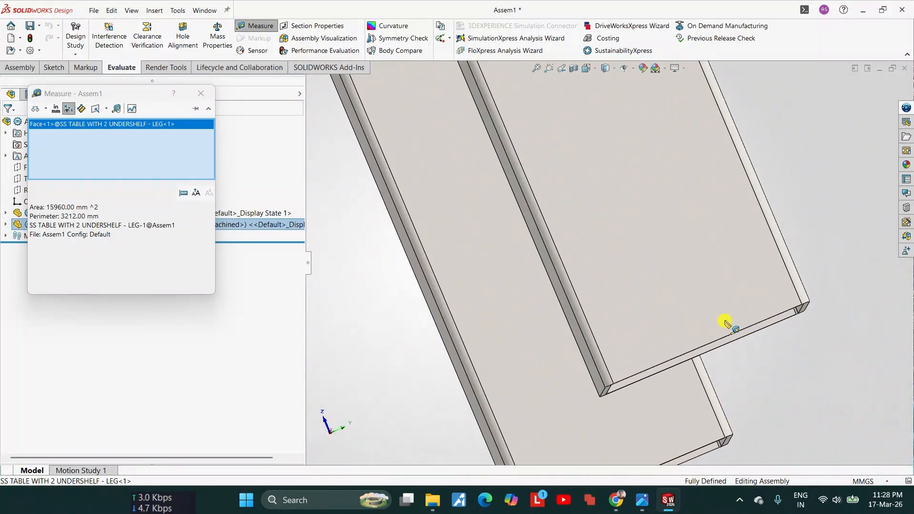
pyautogui.click(760, 319)
pyautogui.scroll(3, 760, 319)
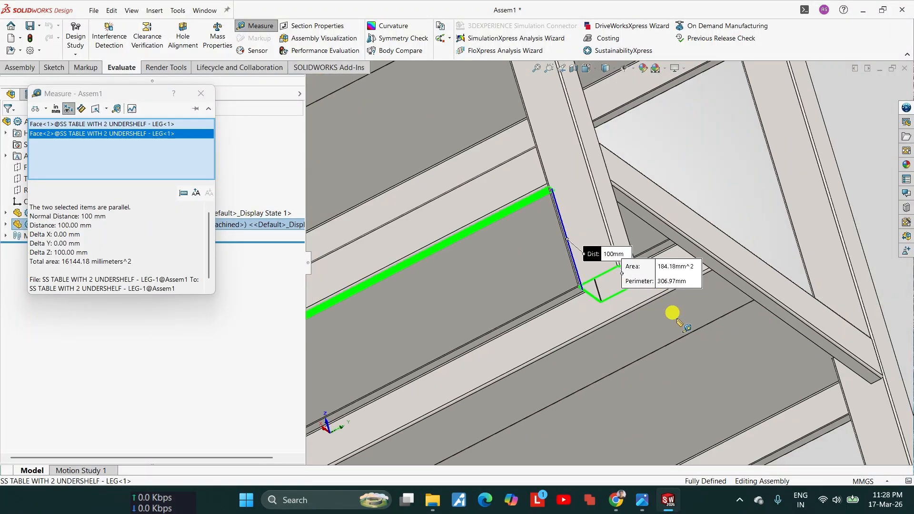
pyautogui.scroll(-3, 752, 371)
pyautogui.scroll(-3, 757, 352)
pyautogui.press('Escape')
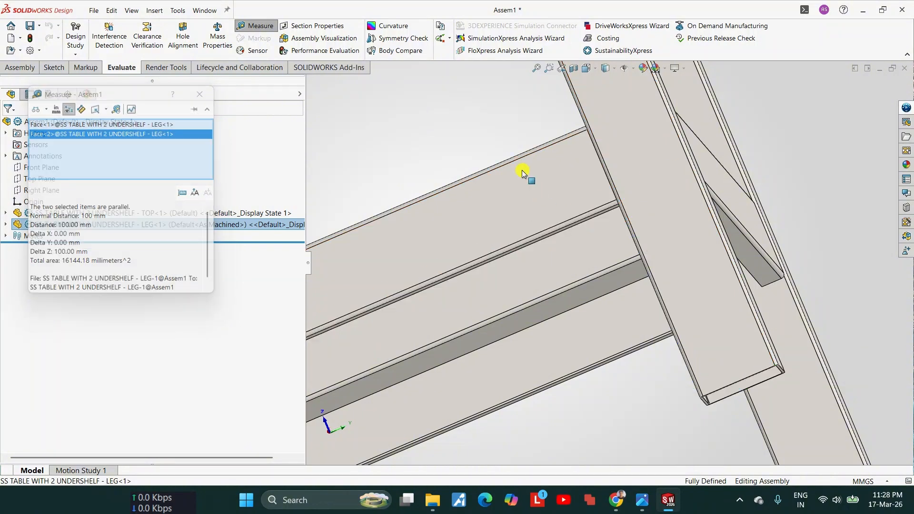
# Step: Display the dimensions of the lower undershelf's front flange and base sheet, clear the selection and review the whole table
pyautogui.doubleClick(515, 182)
pyautogui.moveTo(600, 184); pyautogui.dragTo(575, 219, button='middle')
pyautogui.scroll(3, 575, 219)
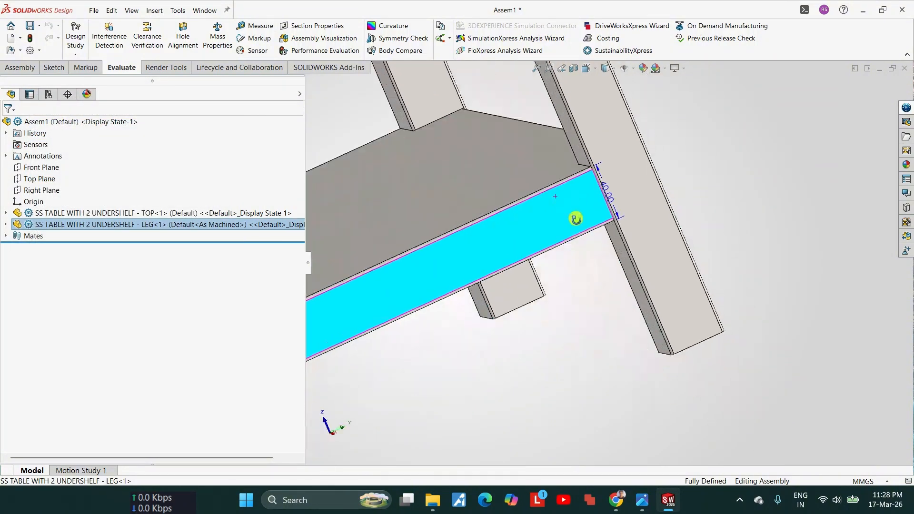
pyautogui.press('Escape')
pyautogui.doubleClick(494, 204)
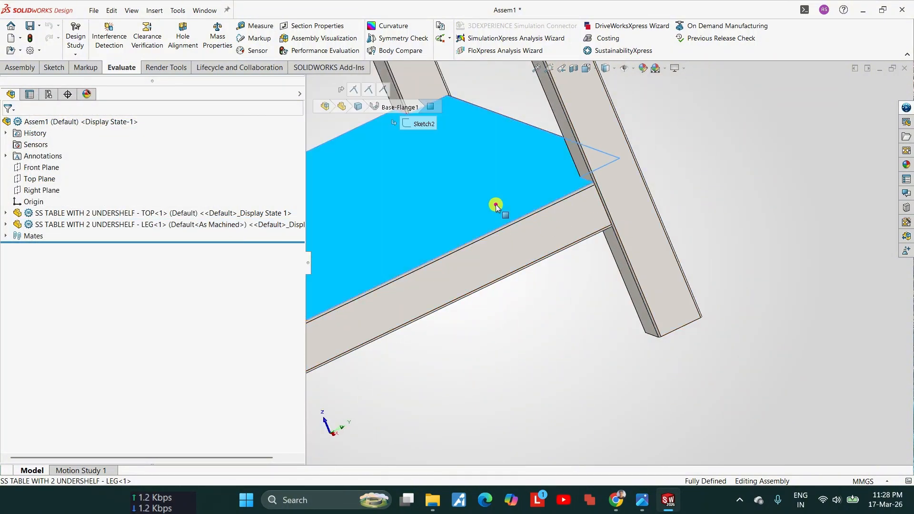
pyautogui.scroll(4, 541, 240)
pyautogui.scroll(-5, 434, 326)
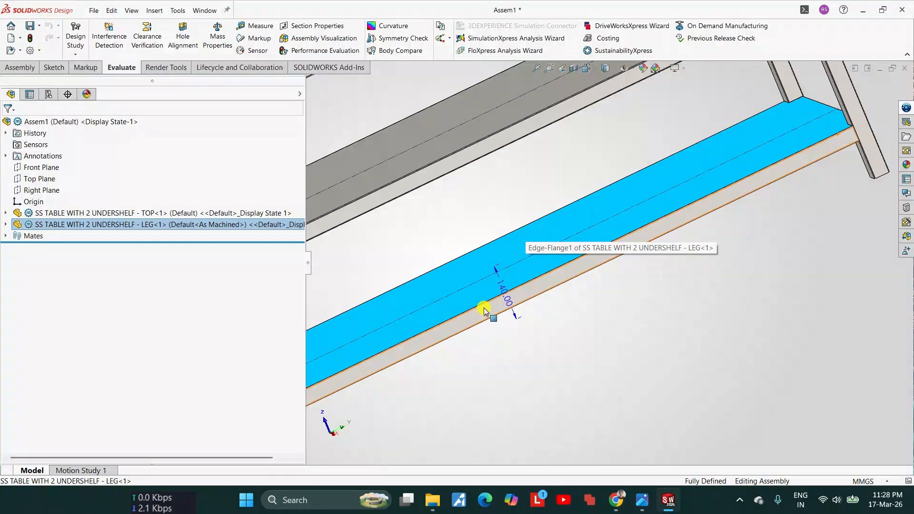
pyautogui.scroll(4, 586, 291)
pyautogui.click(524, 261)
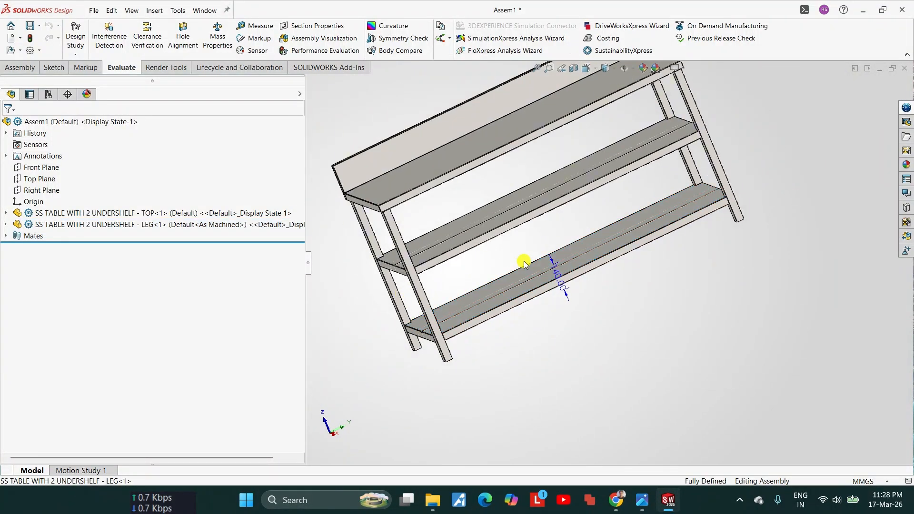
pyautogui.scroll(3, 524, 261)
pyautogui.moveTo(615, 281); pyautogui.dragTo(478, 415, button='middle')
pyautogui.scroll(-3, 612, 252)
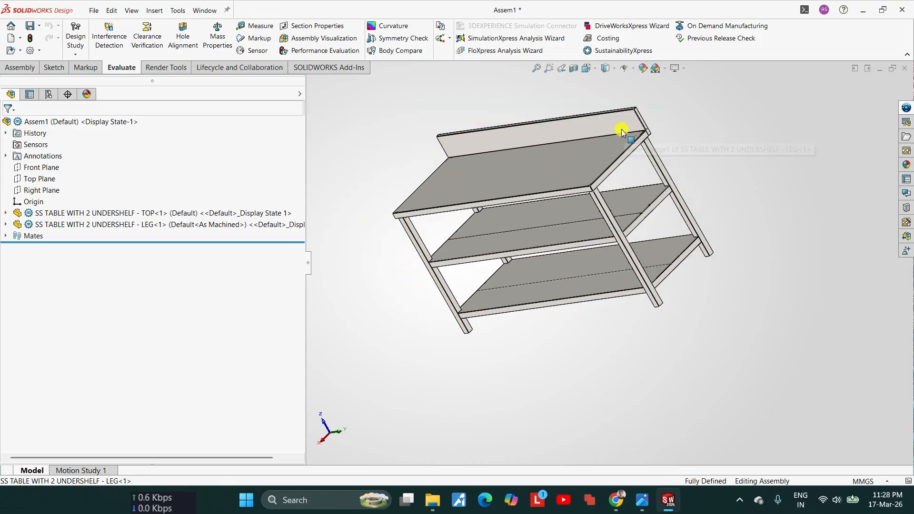